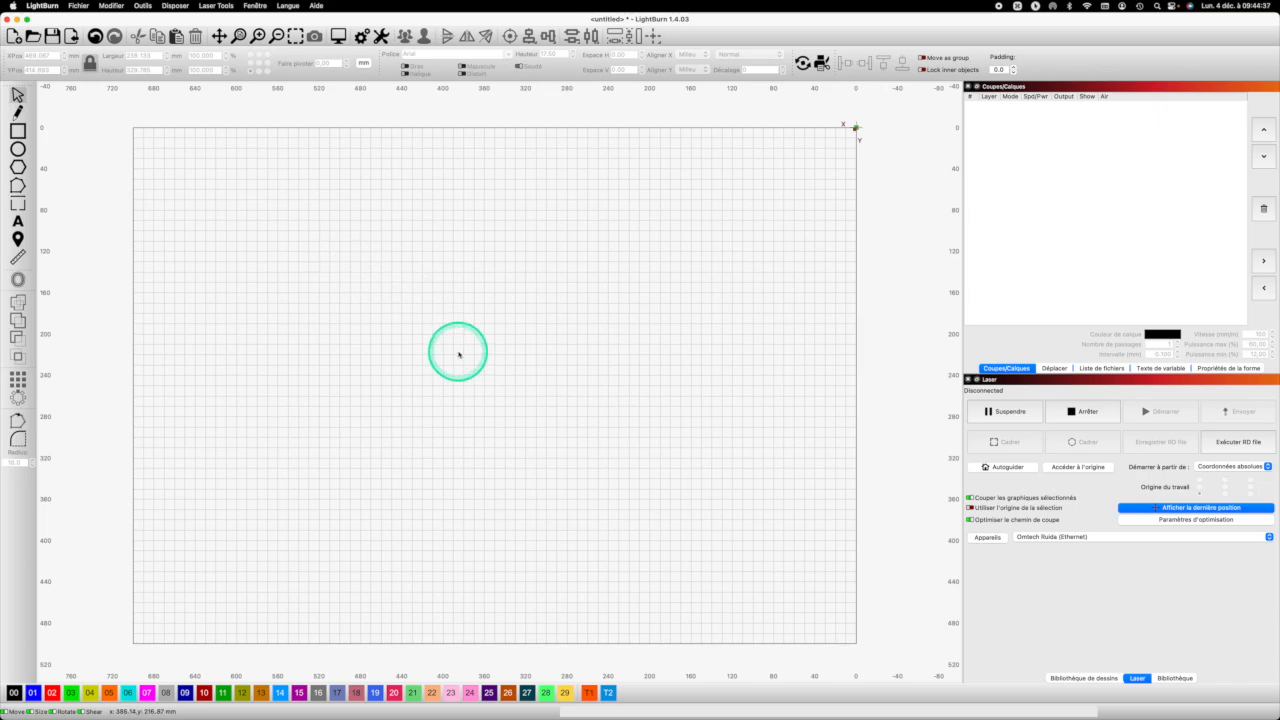
Insert the holster02 image from the HOLSTER drawing library and disable output for its image layer.
left_click(1082, 678)
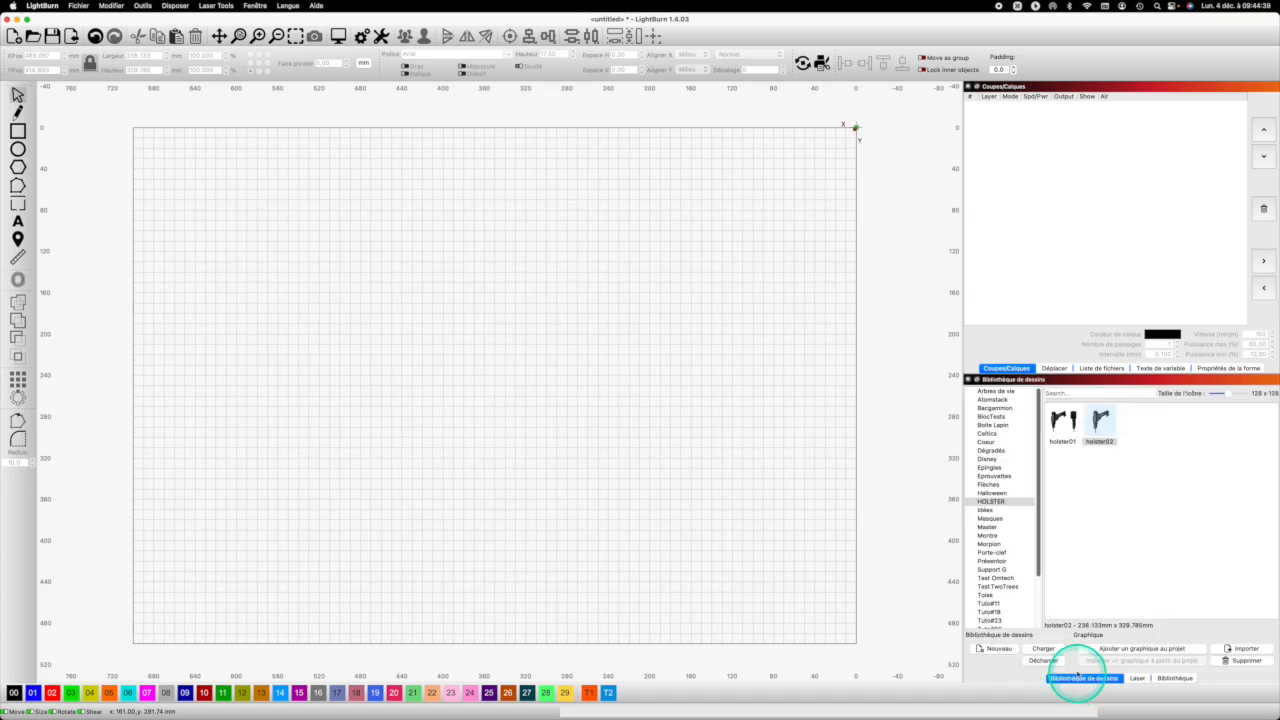
double_click(1100, 420)
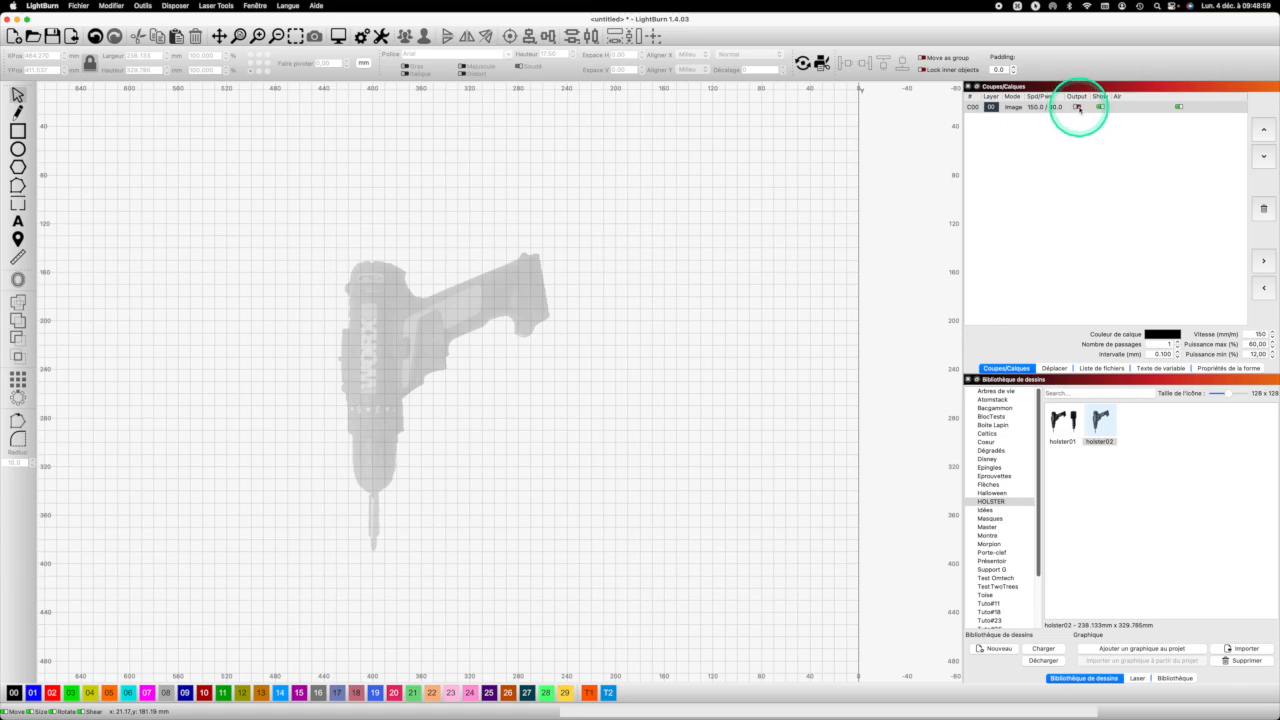
left_click(1078, 107, "alt")
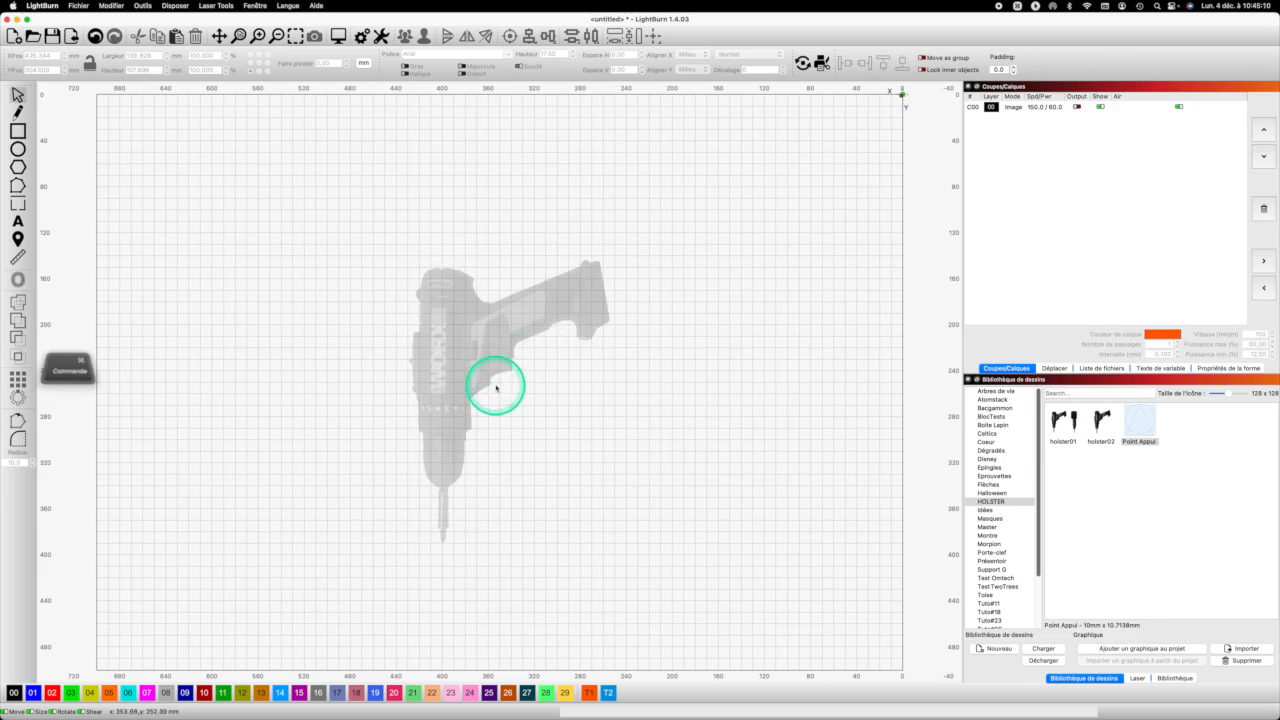
Paste the four copied Point Appui markers around the drill and select the one under the handle.
key("super+v")
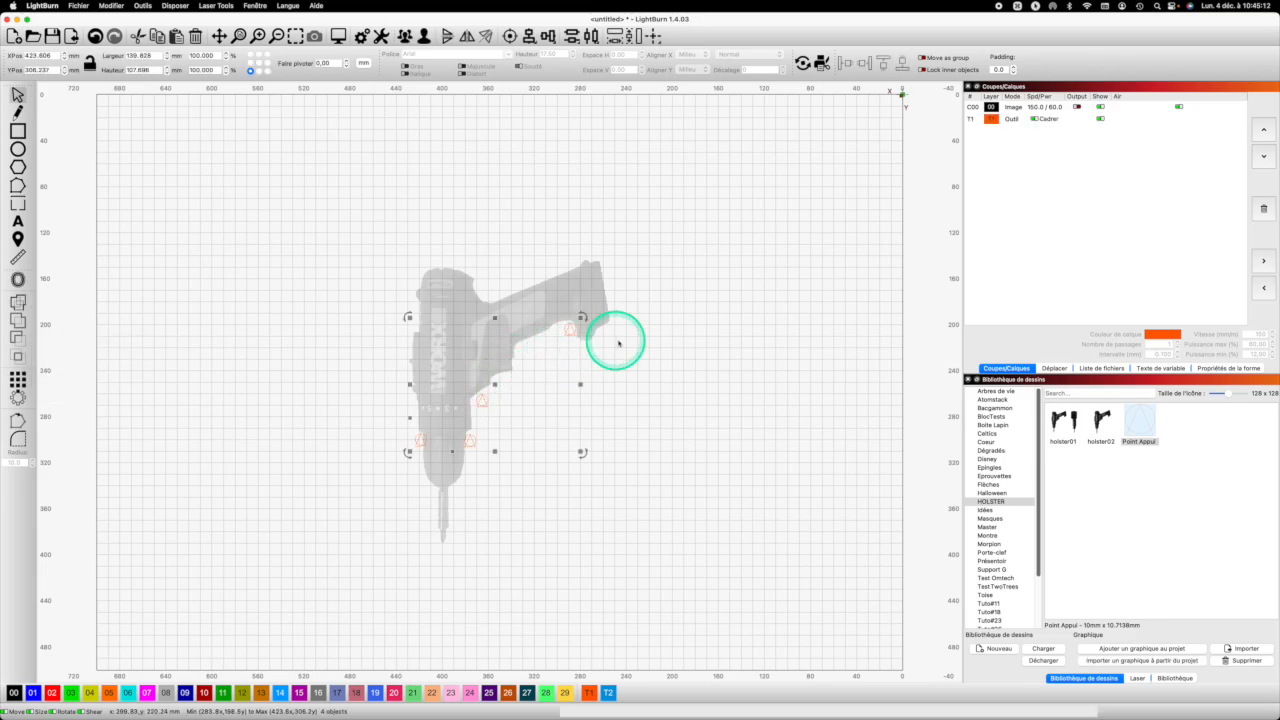
left_click(608, 340)
left_click(568, 330)
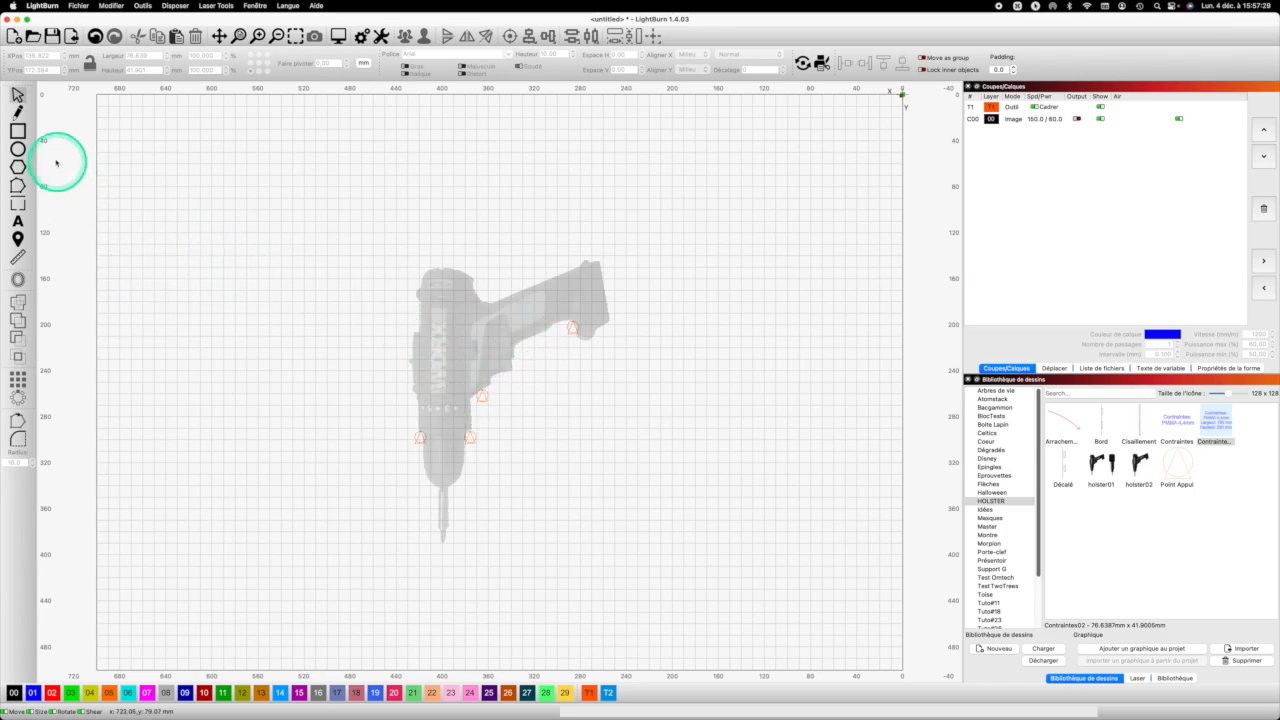
Measure the drill's full height down to the bit tip, and the width from the handle's support point to the body's far side.
left_click(17, 256)
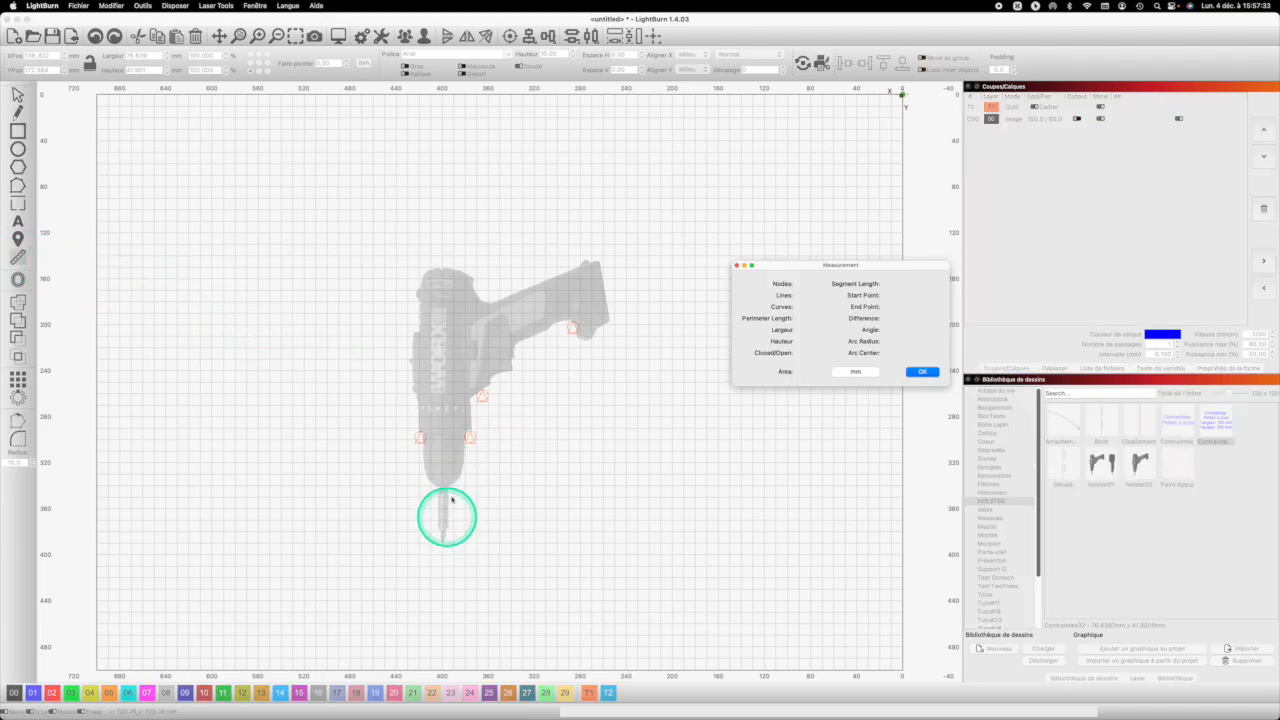
left_click(445, 268)
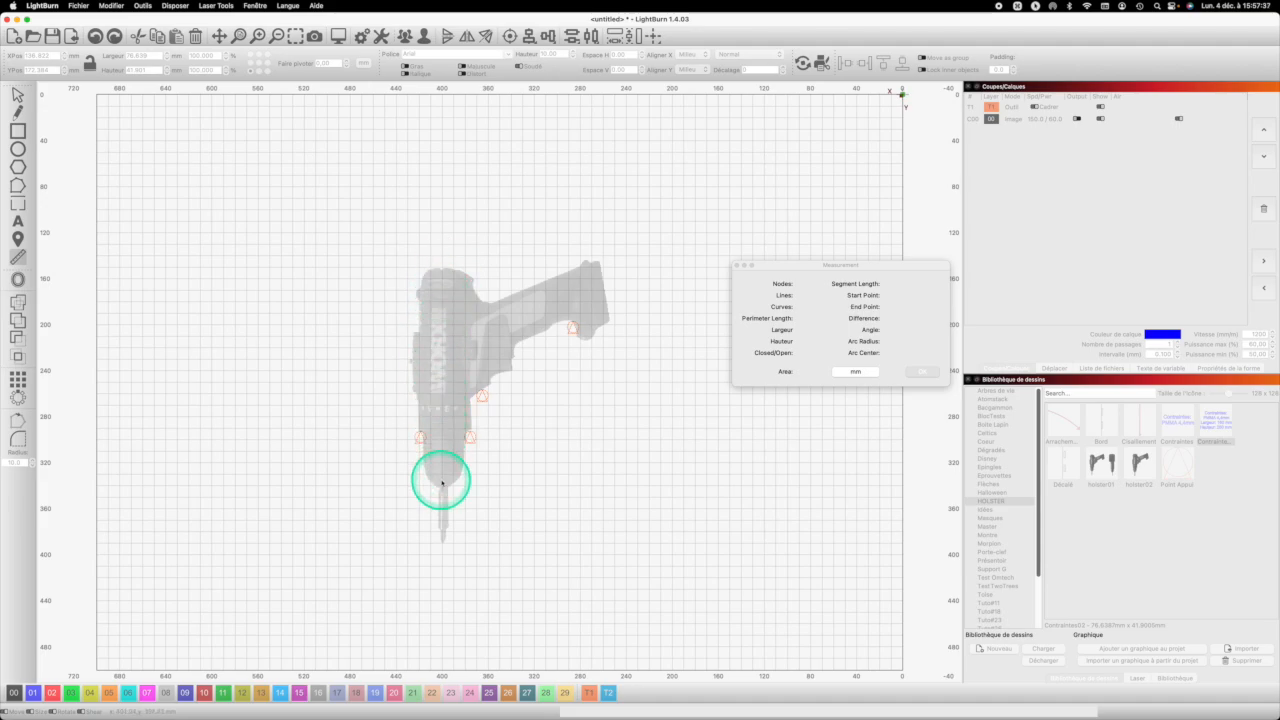
left_click_drag(441, 270, 442, 537)
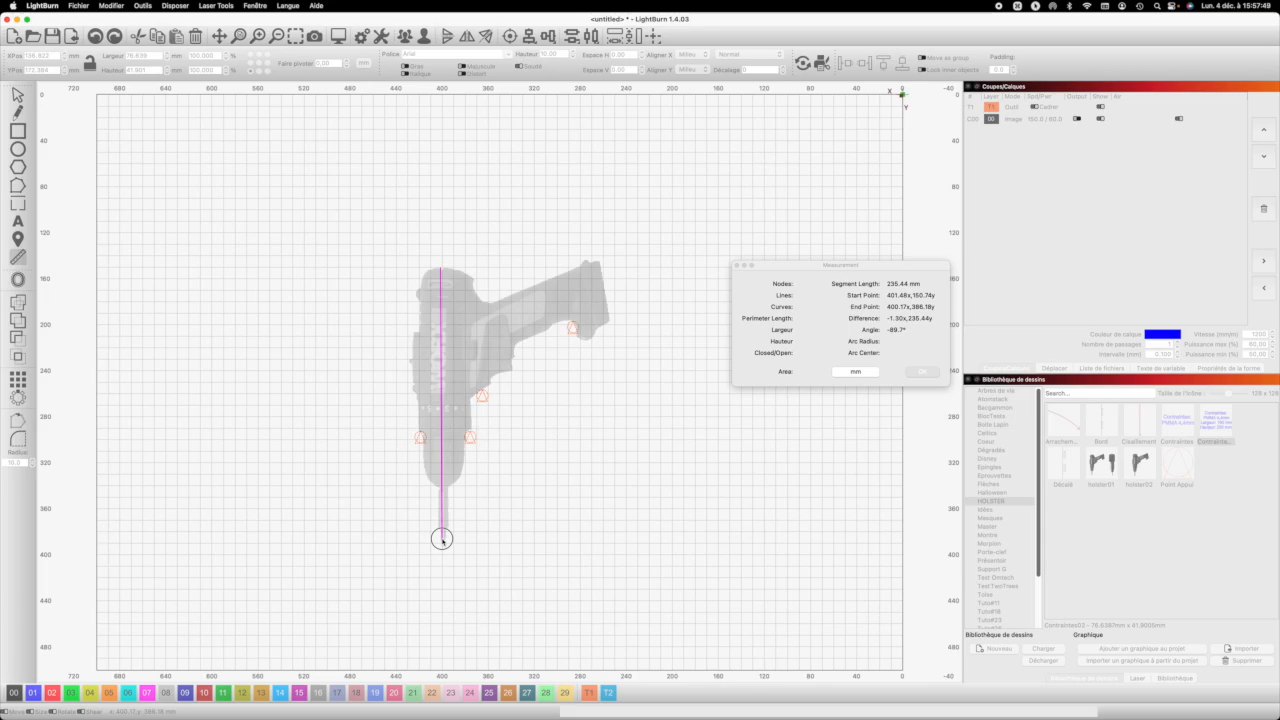
left_click_drag(442, 538, 441, 536)
mouse_move(567, 325)
left_click_drag(572, 325, 408, 325)
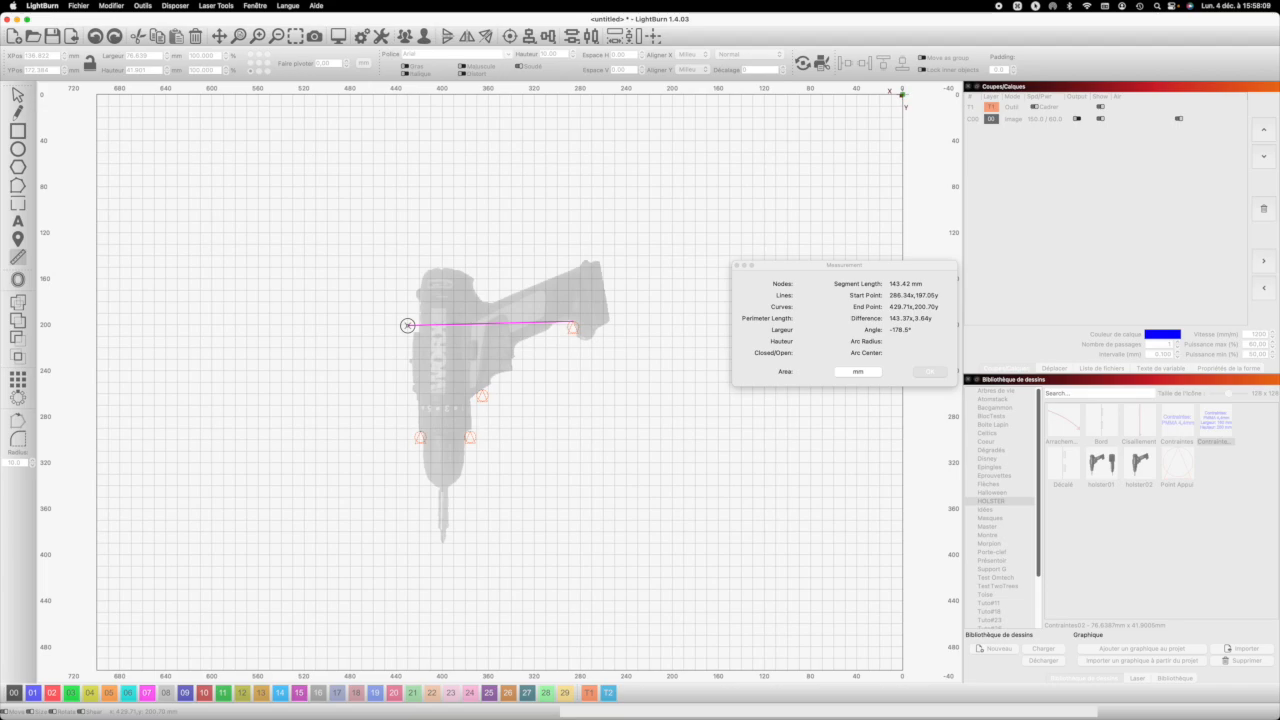
left_click(407, 325)
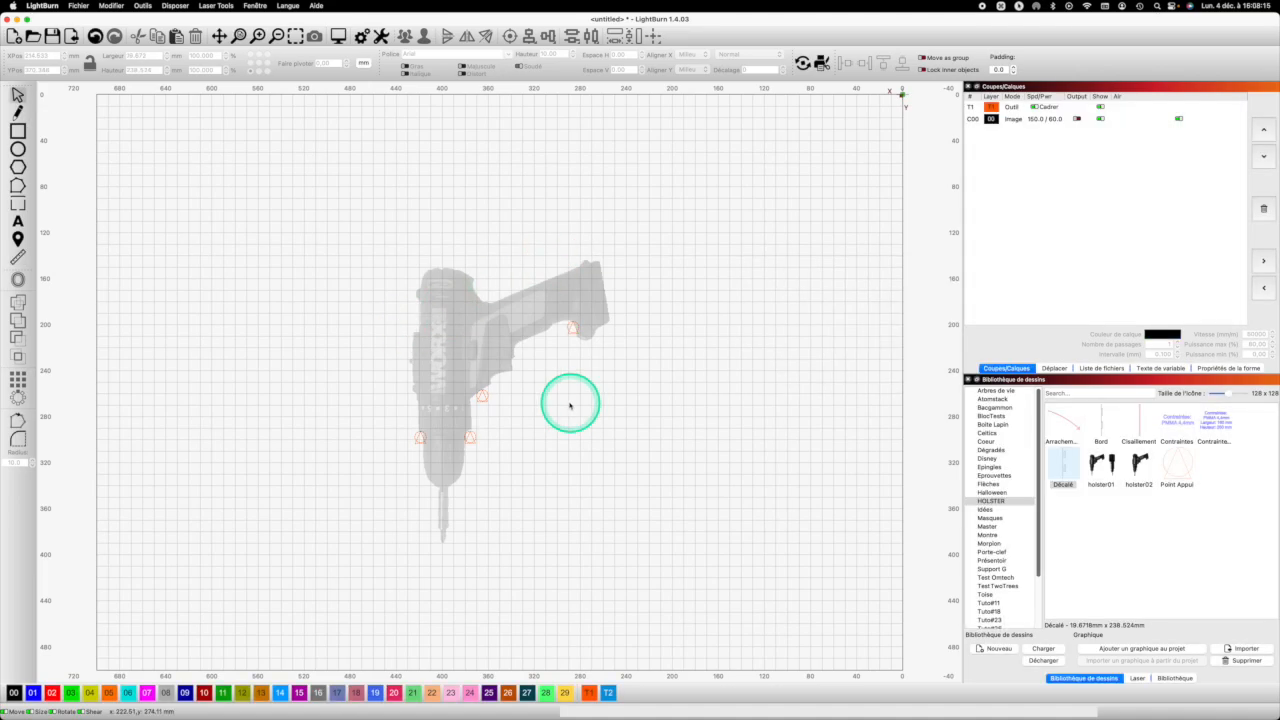
Try the Bord profile beside the drill body with the Cisaillement arrow over it, and delete them.
double_click(1102, 428)
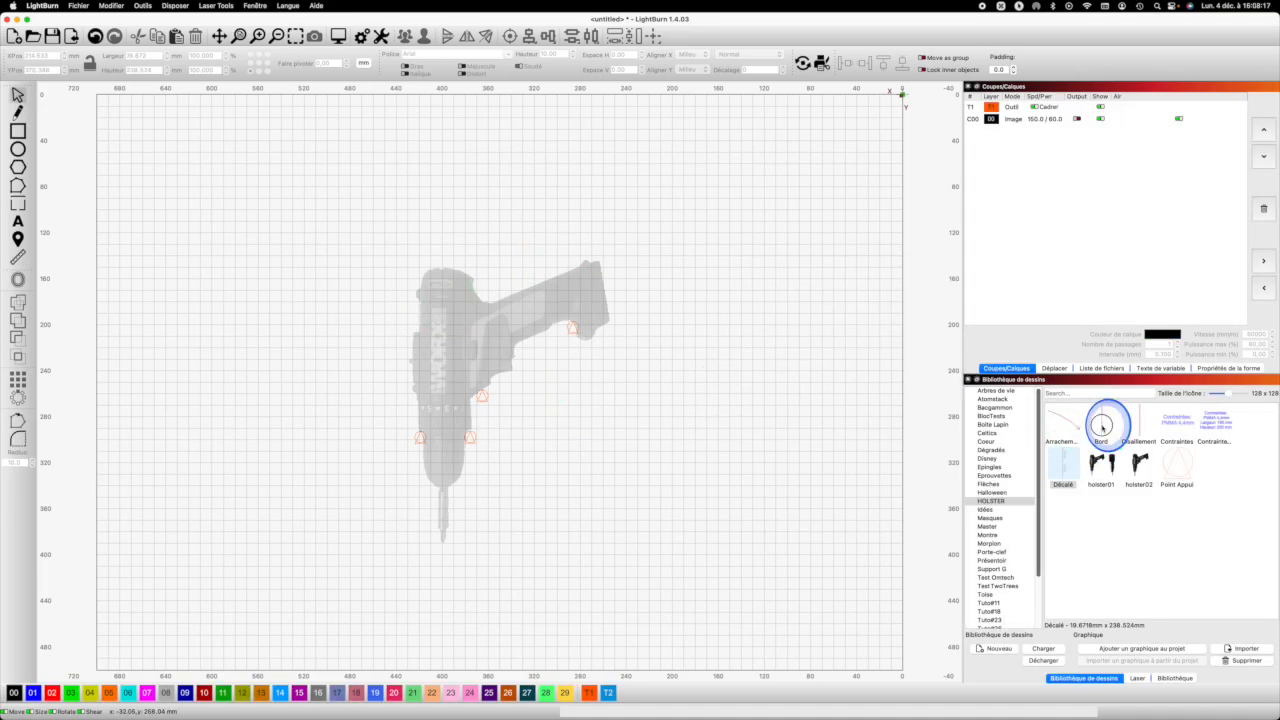
left_click_drag(505, 380, 347, 375)
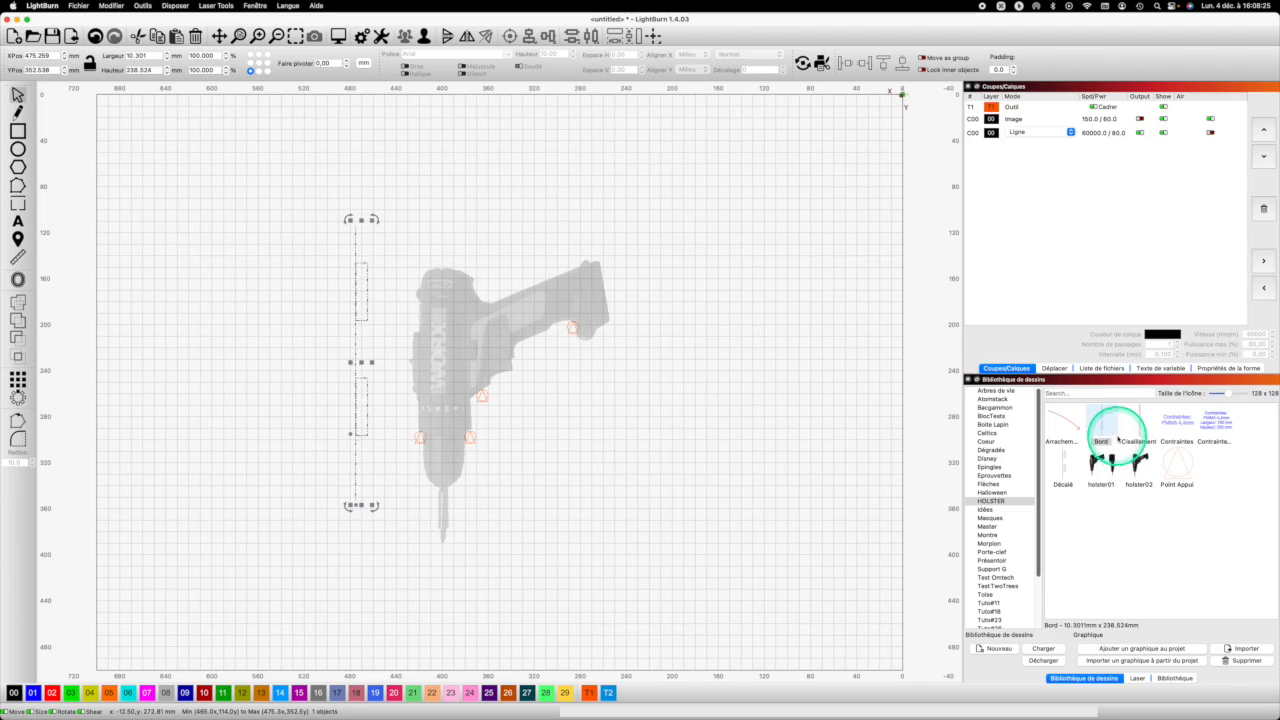
double_click(1138, 430)
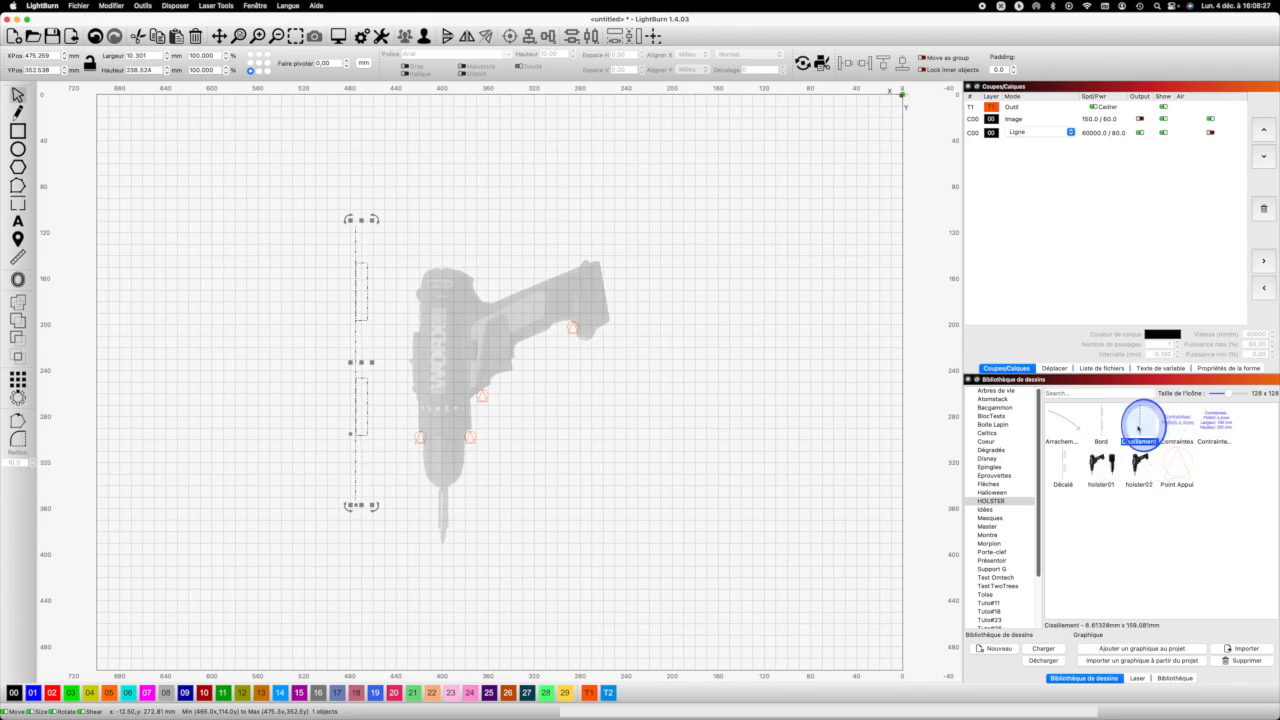
left_click_drag(499, 383, 364, 279)
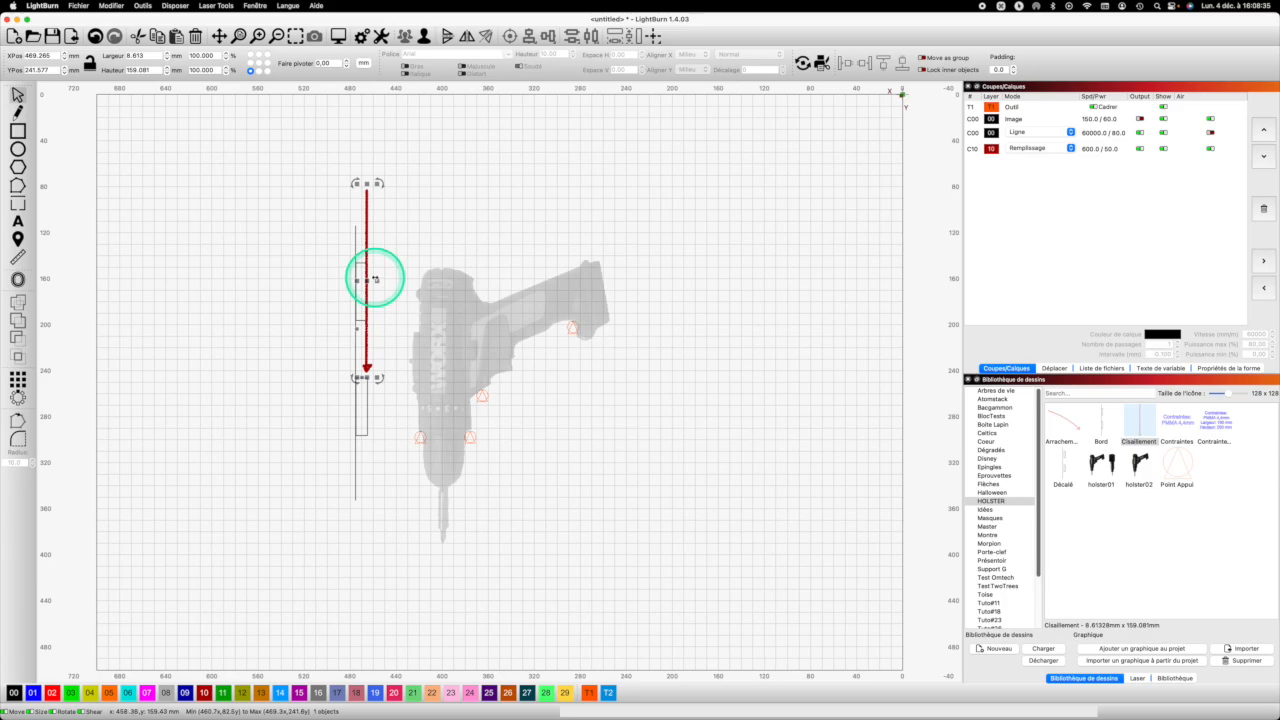
key("Delete")
Try the Arrachement arrow running from the drill's head to its handle, and place the Décalé profile beside the body.
double_click(1072, 423)
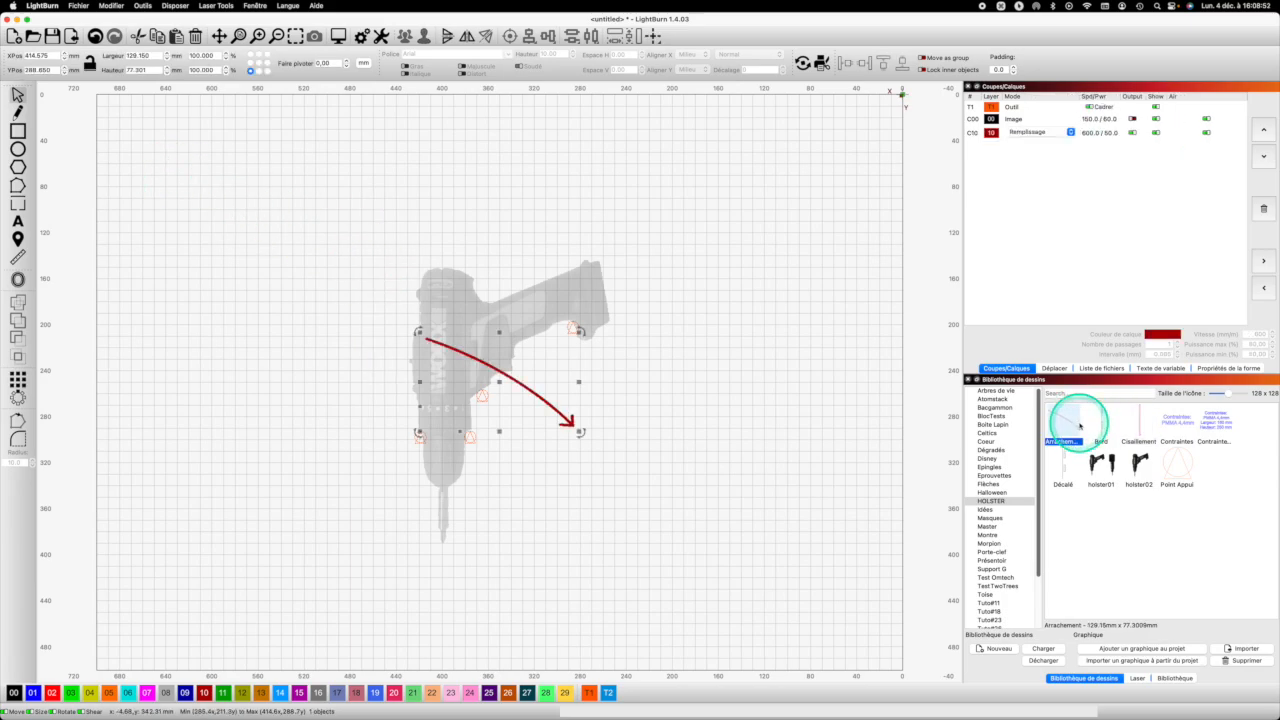
left_click_drag(506, 386, 507, 306)
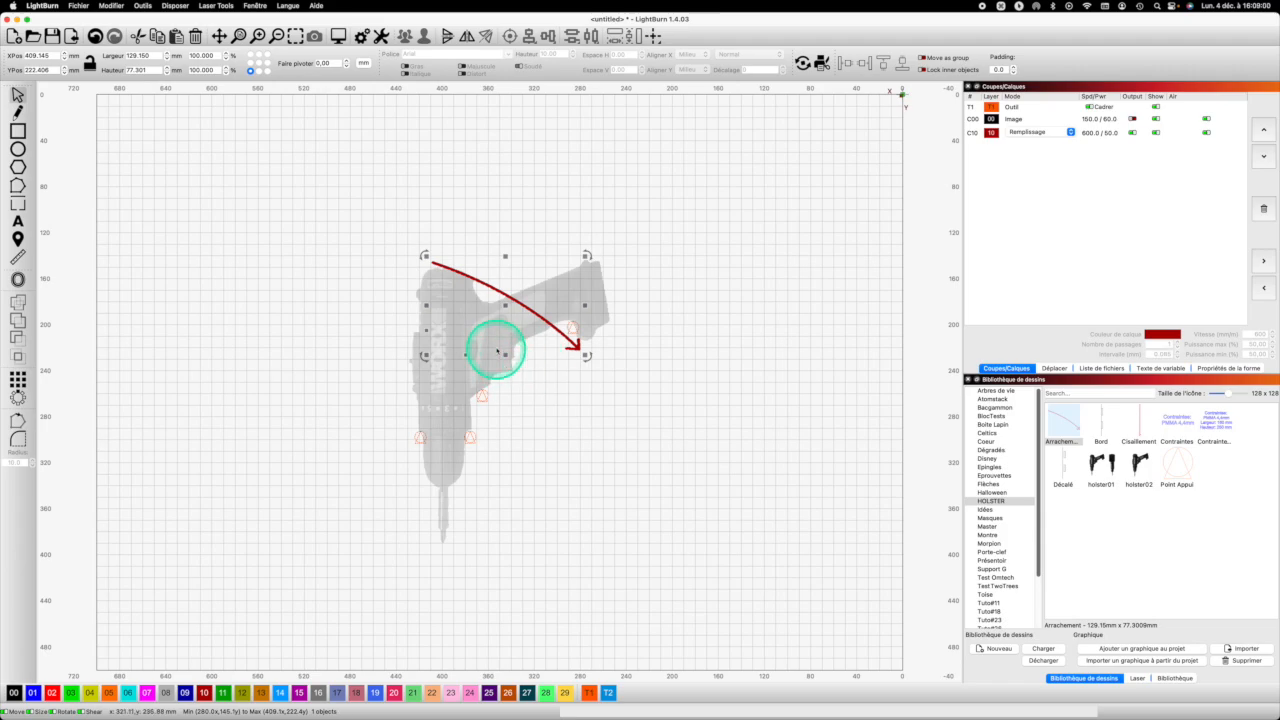
left_click(1064, 466)
left_click_drag(1064, 466, 377, 372)
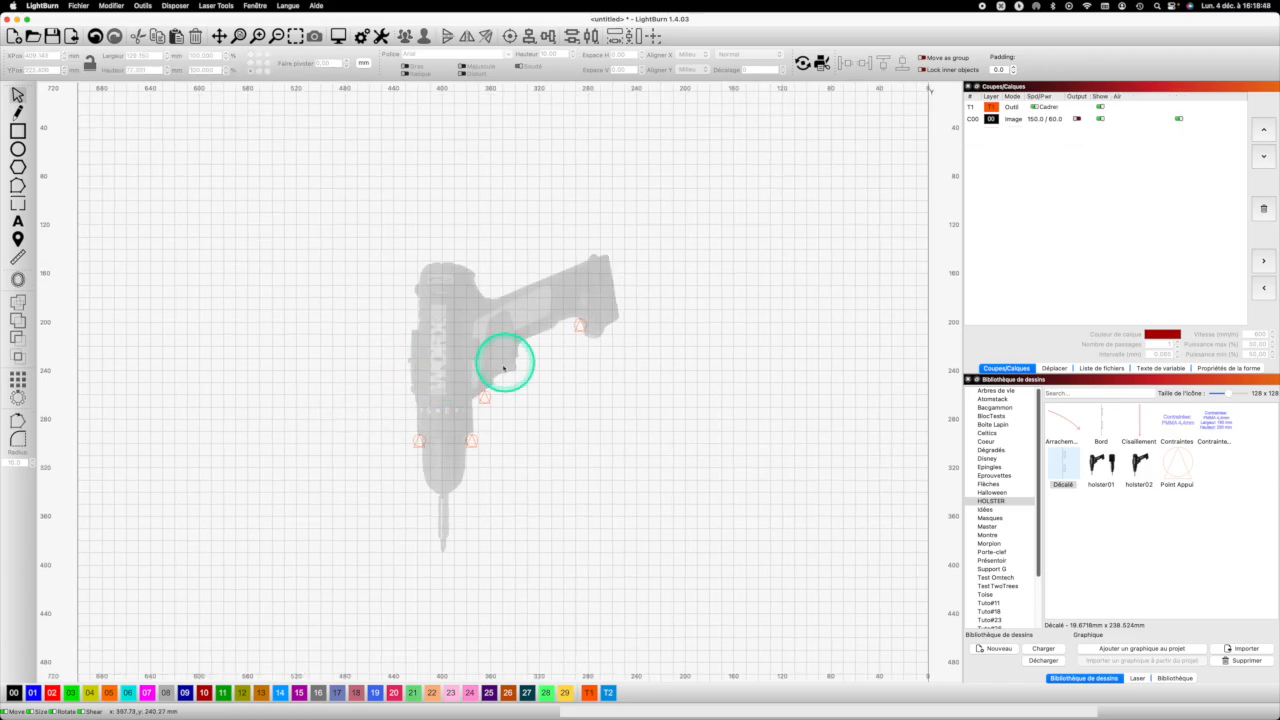
Insert the second constraints text (PMMA 4,4mm, Largeur: 160 mm, Hauteur: 250 mm) from the library and place it above and beyond the drill's handle.
double_click(1228, 424)
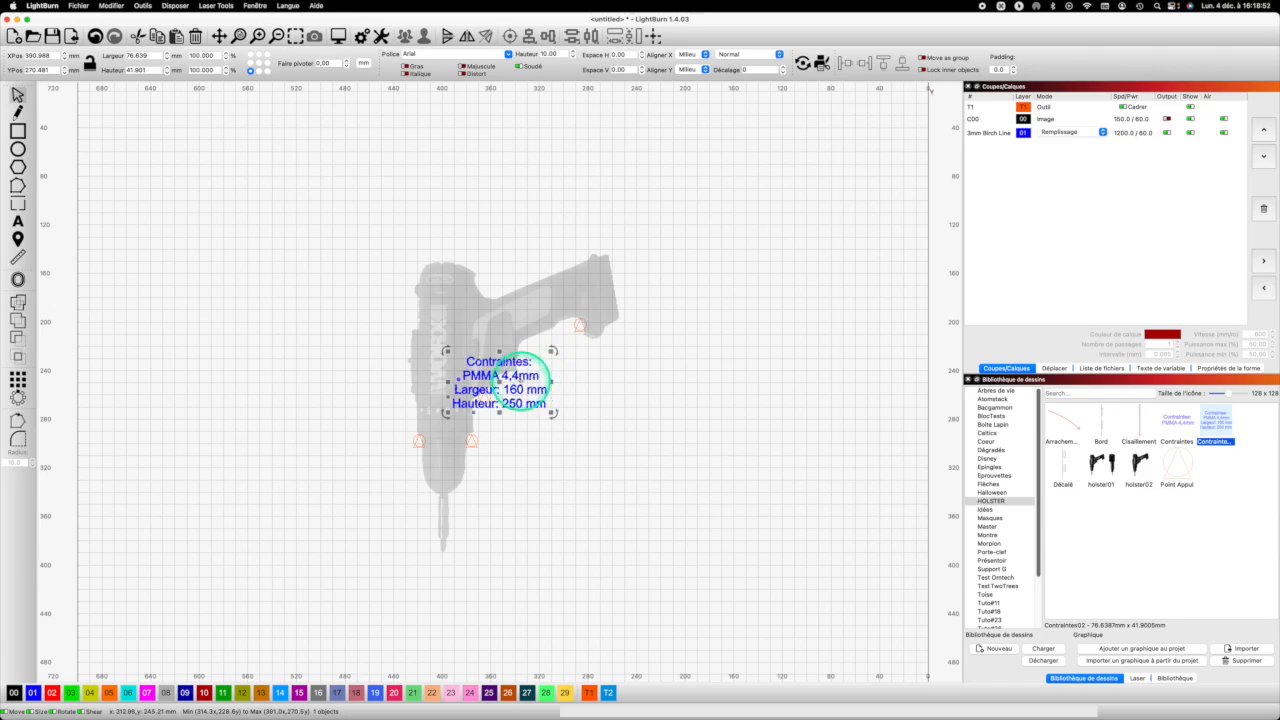
left_click_drag(500, 382, 802, 178)
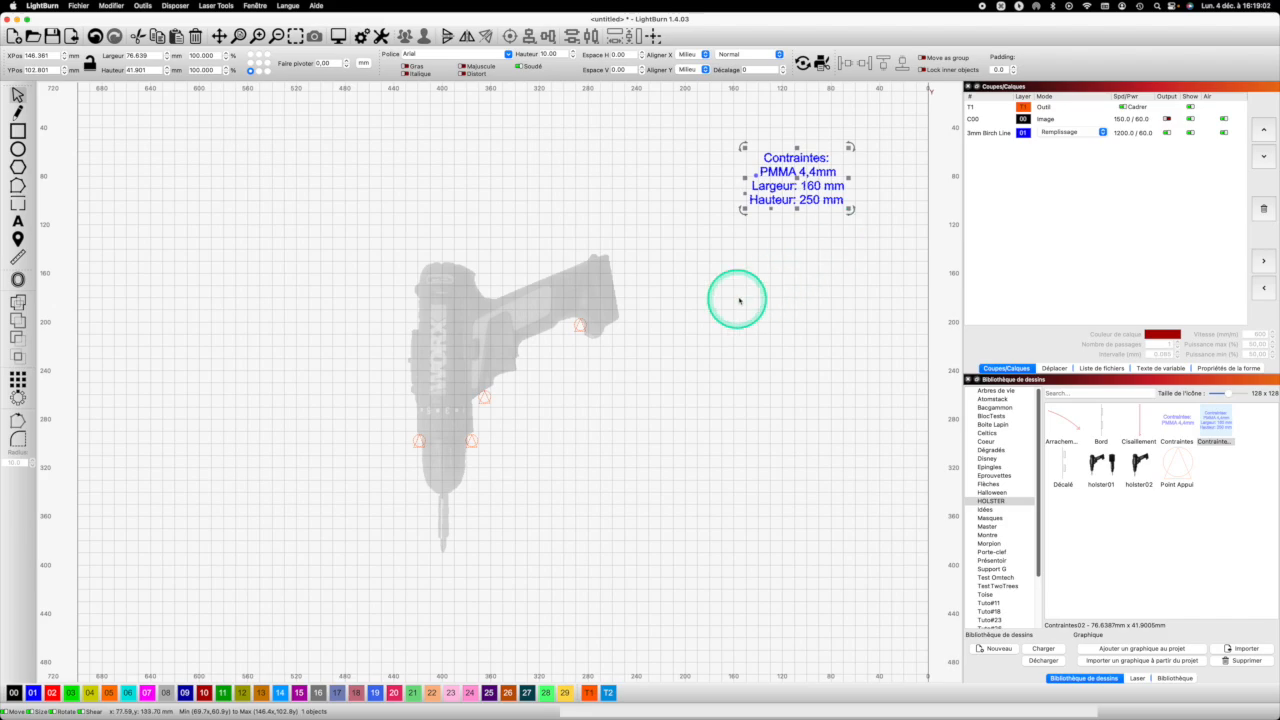
Draw a rectangle 160 mm wide and 250 mm high on the black line layer and position it over the drill.
left_click(18, 131)
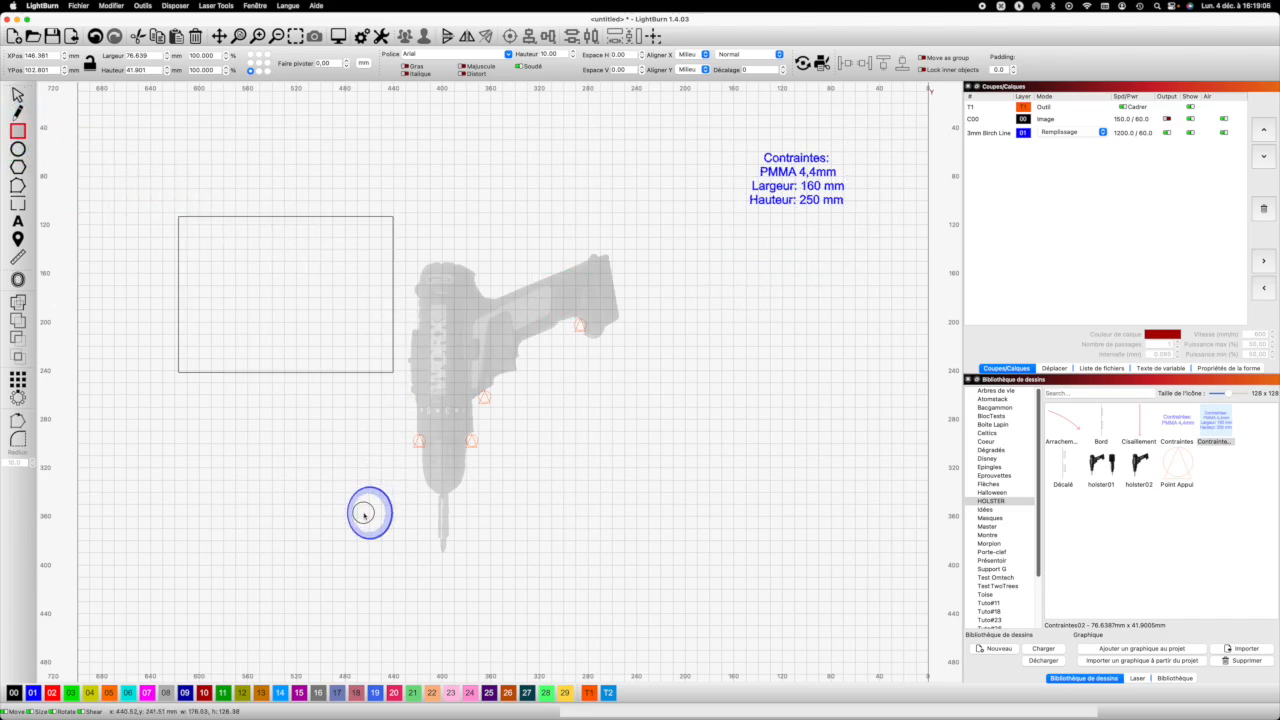
left_click_drag(363, 512, 363, 509)
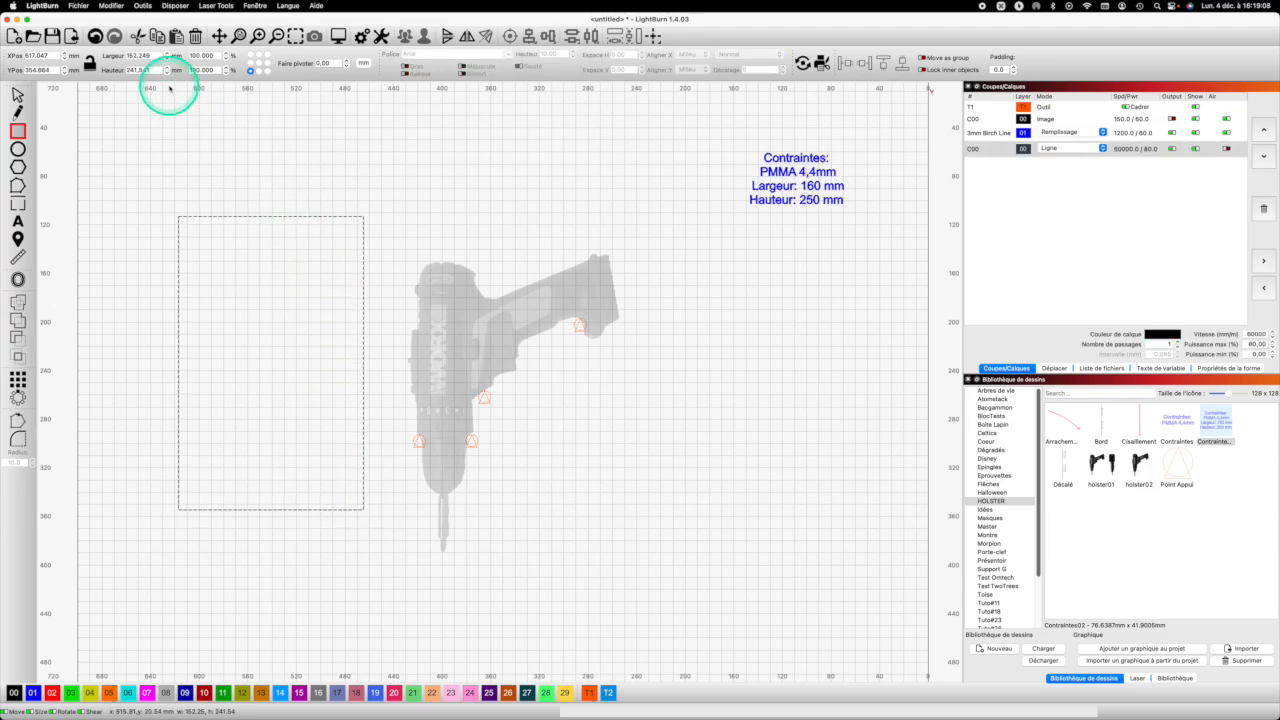
left_click_drag(153, 55, 126, 55)
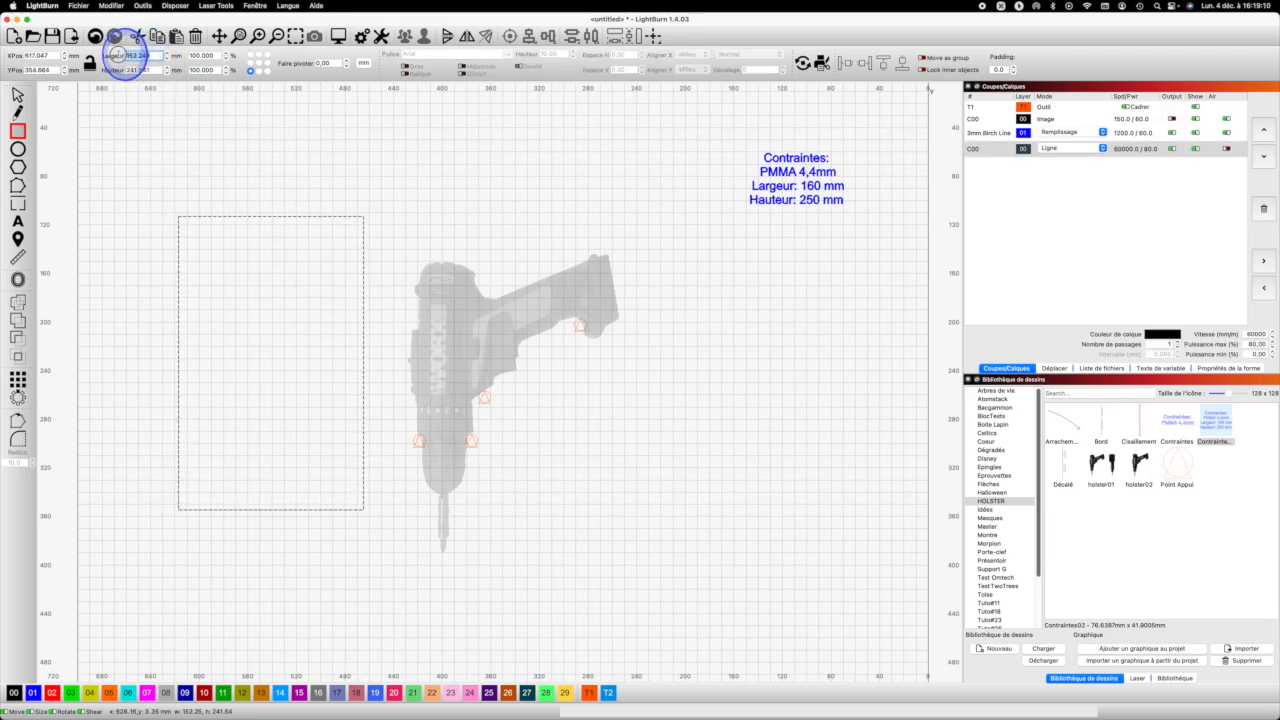
type("160")
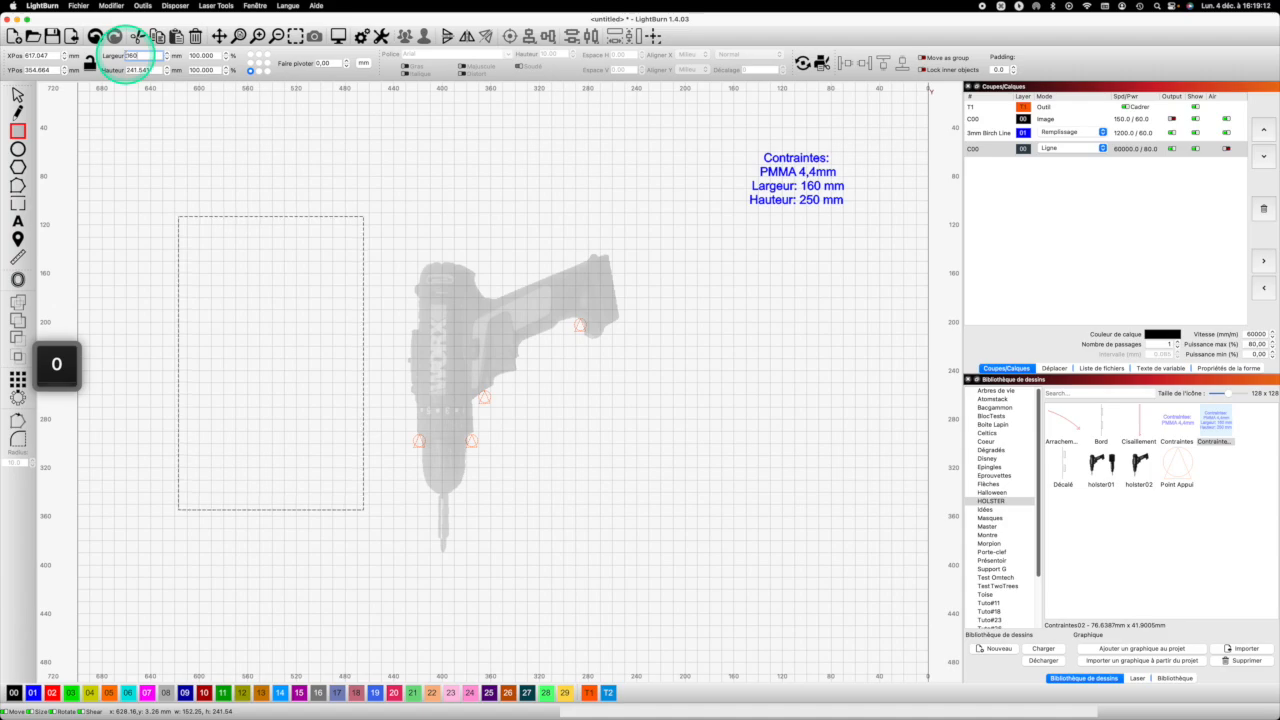
key("Tab")
type("250")
key("Return")
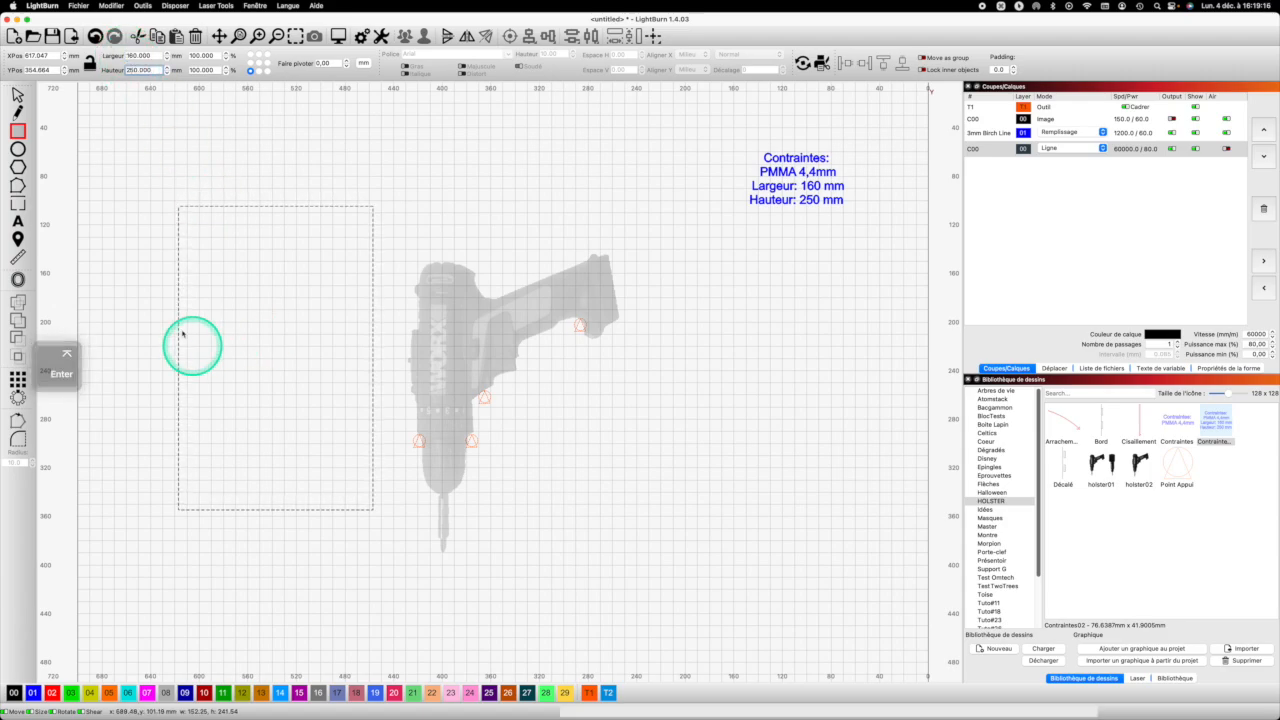
left_click(18, 95)
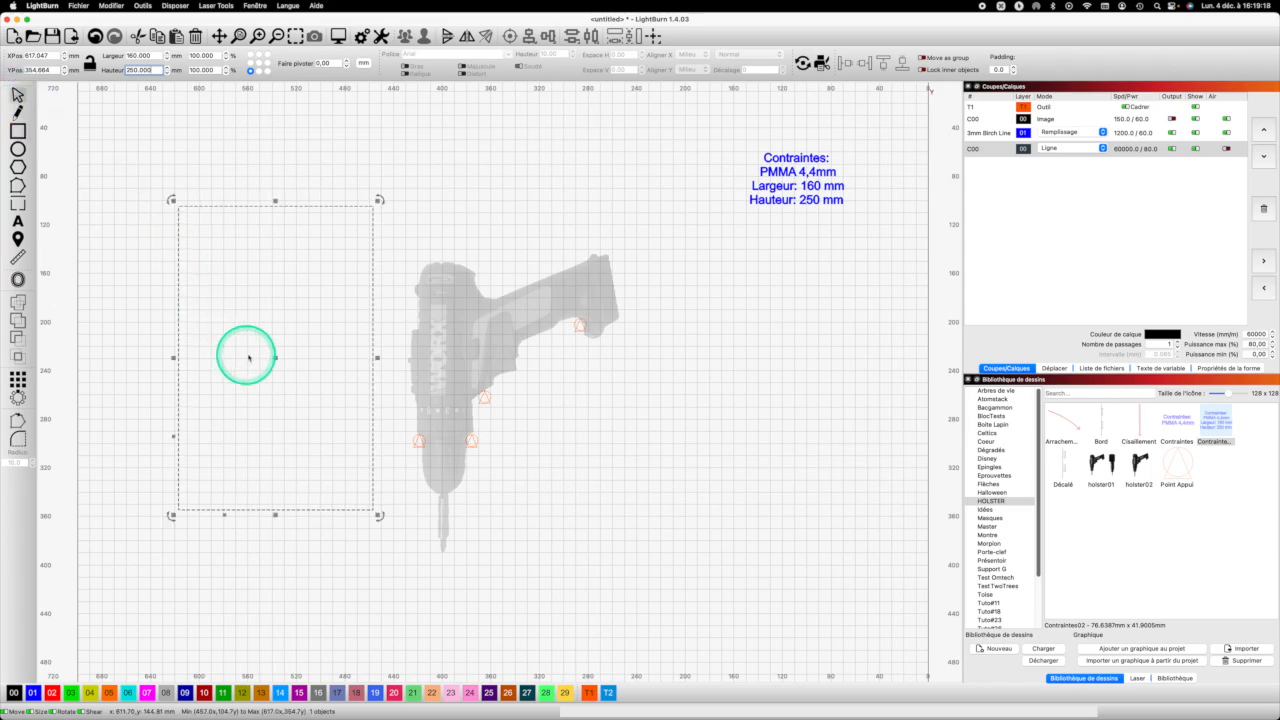
left_click_drag(276, 356, 481, 413)
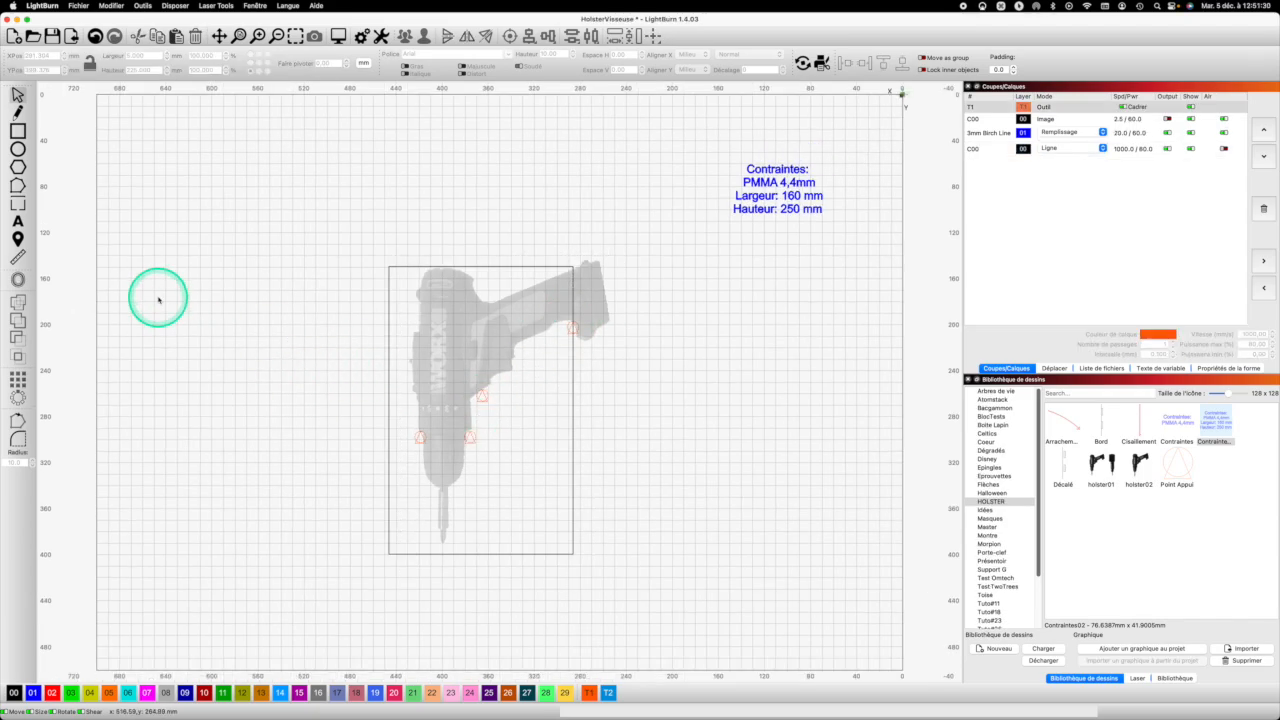
Draw a narrow vertical rectangle about 6.5 mm by 245 mm beside the large rectangle and assign it to tool layer T1.
left_click(17, 130)
left_click_drag(307, 271, 344, 338)
mouse_move(319, 428)
left_mouse_down()
mouse_move(328, 588)
mouse_move(318, 550)
left_mouse_up()
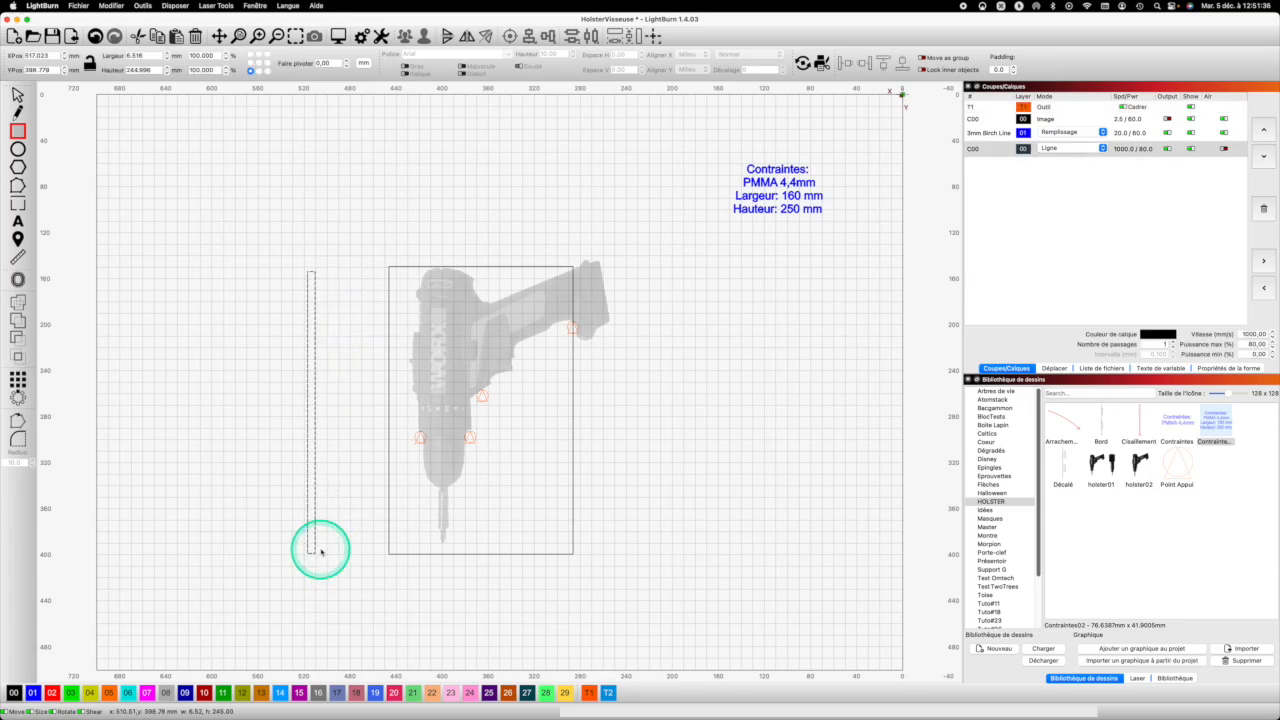
scroll(320, 545, "up", 2)
left_click(588, 692)
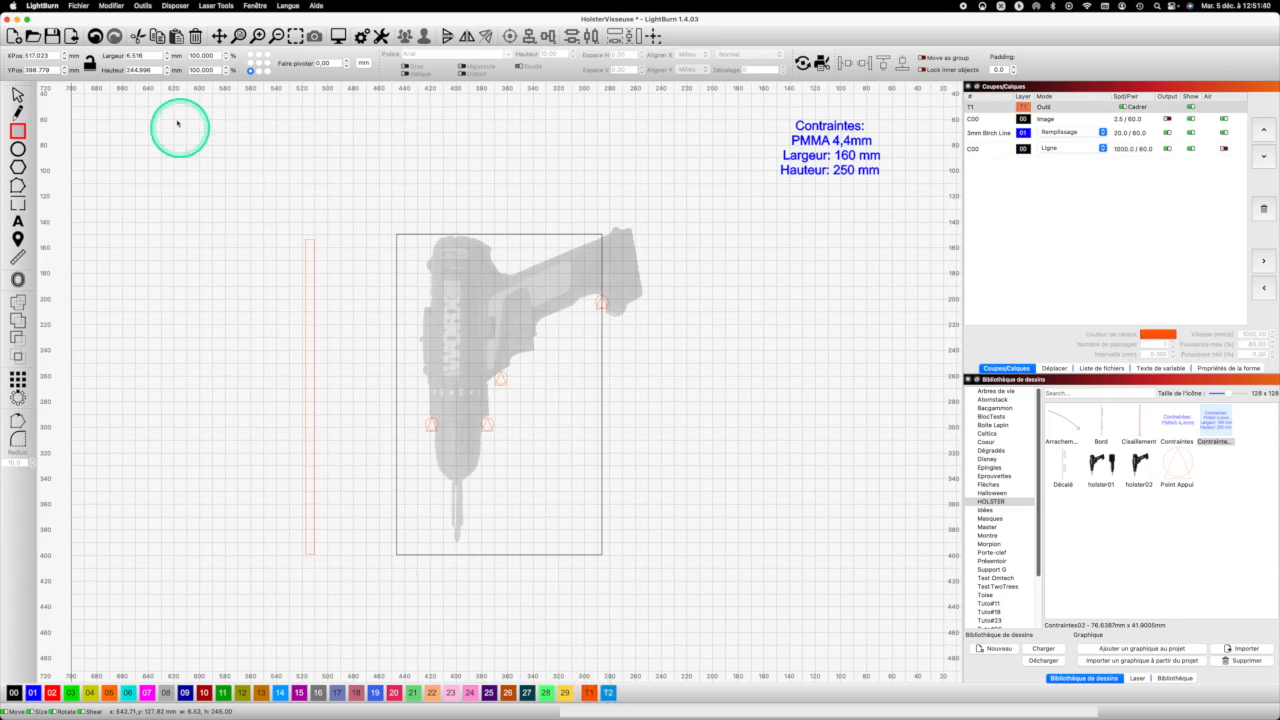
left_click_drag(156, 56, 117, 56)
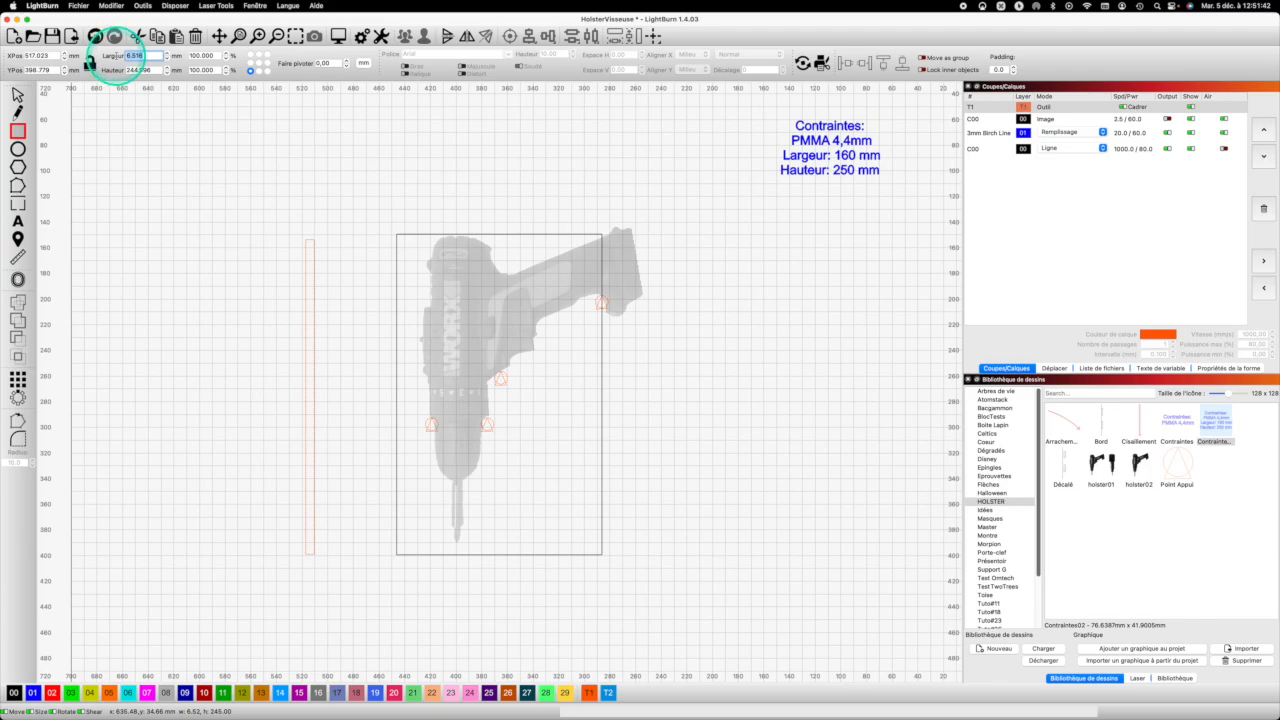
type("5")
key("Tab")
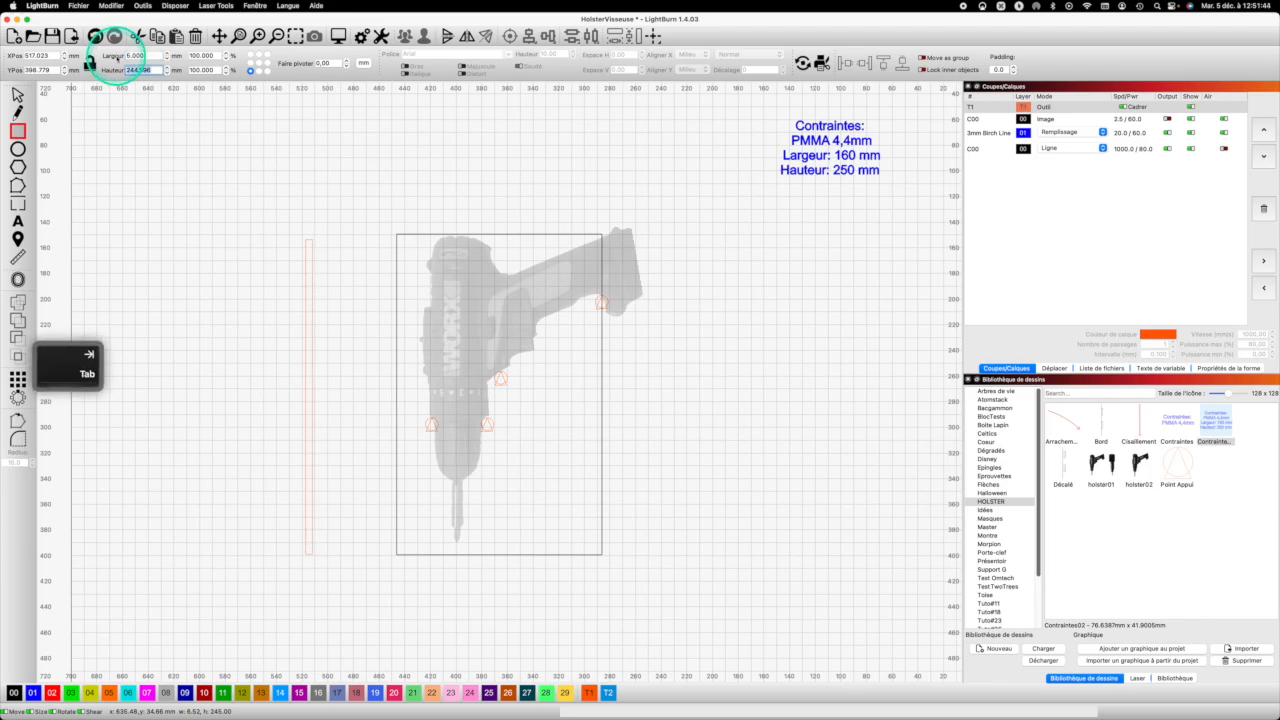
left_click(160, 56)
type("0")
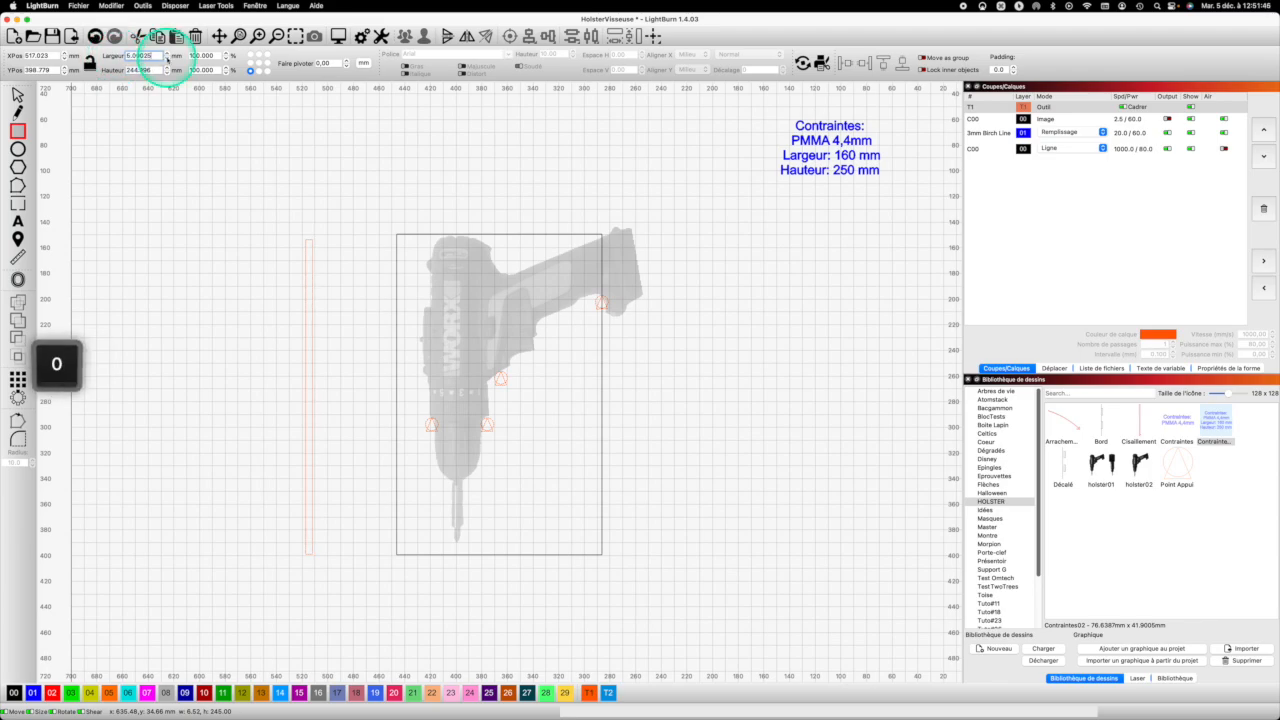
left_click(198, 122)
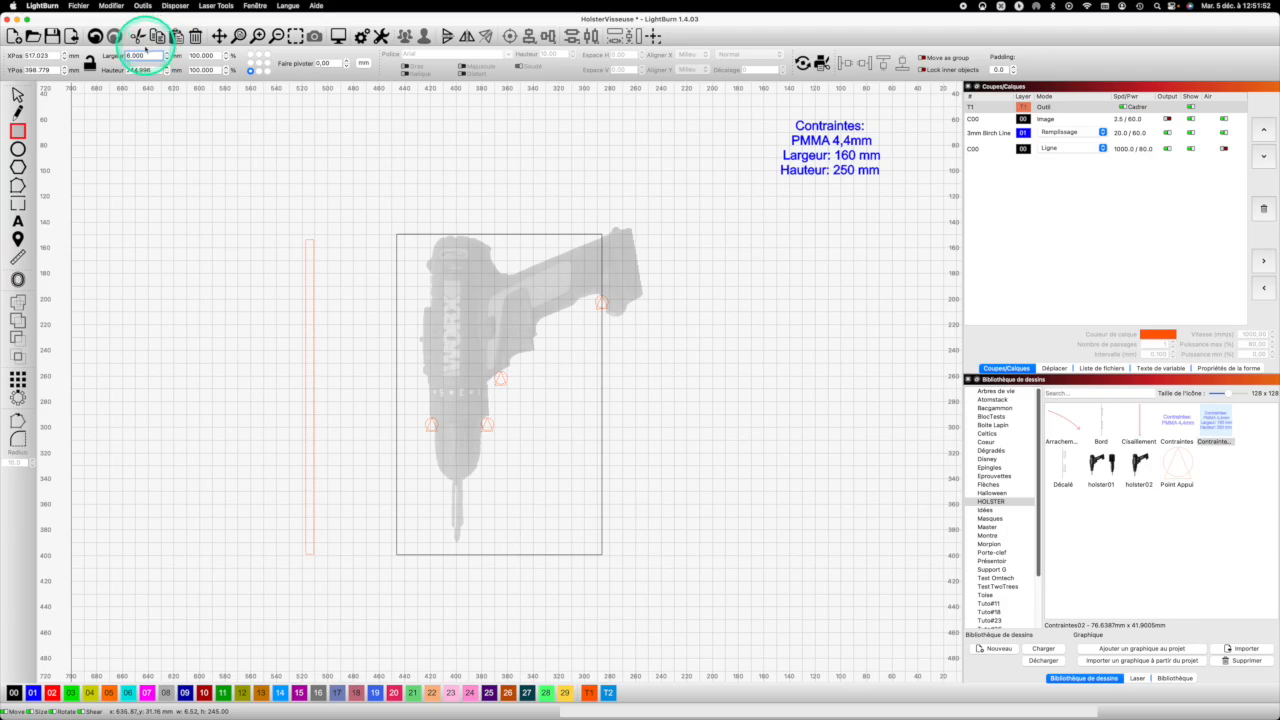
Set the narrow rectangle's width to 5 mm and its height to 250 mm.
left_click_drag(145, 53, 123, 57)
type("5")
key("Return")
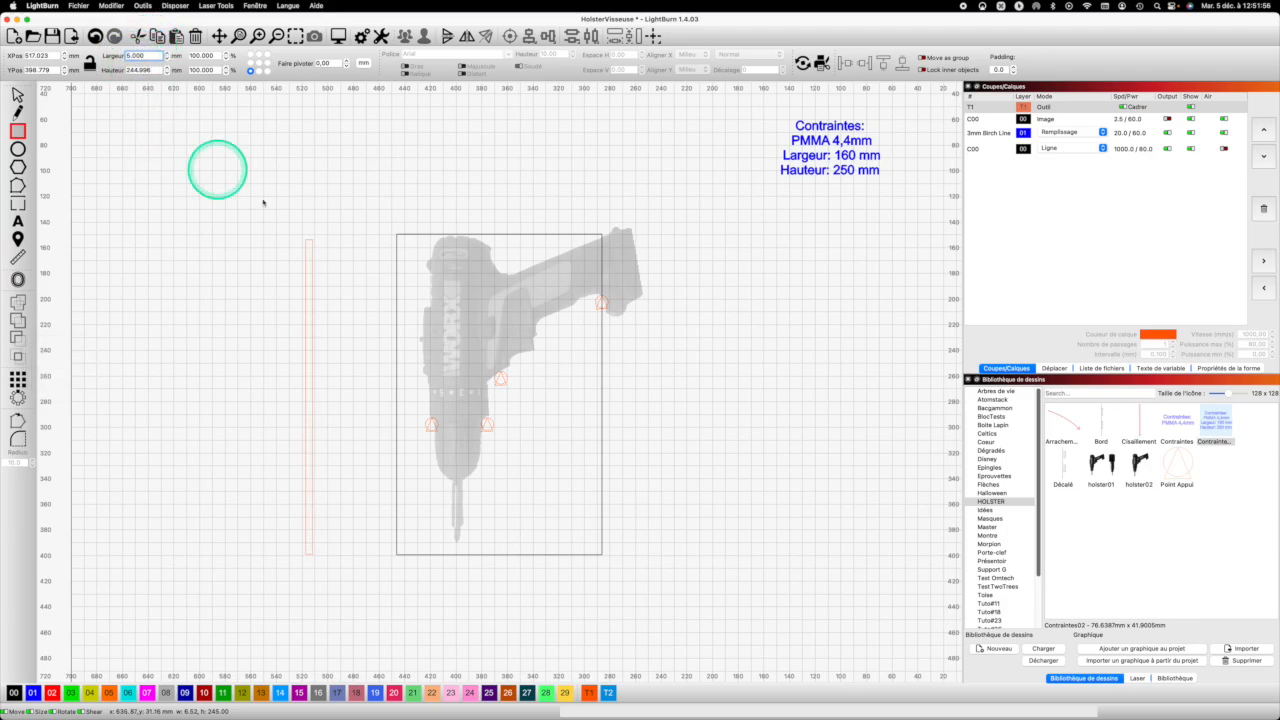
double_click(143, 71)
type("250")
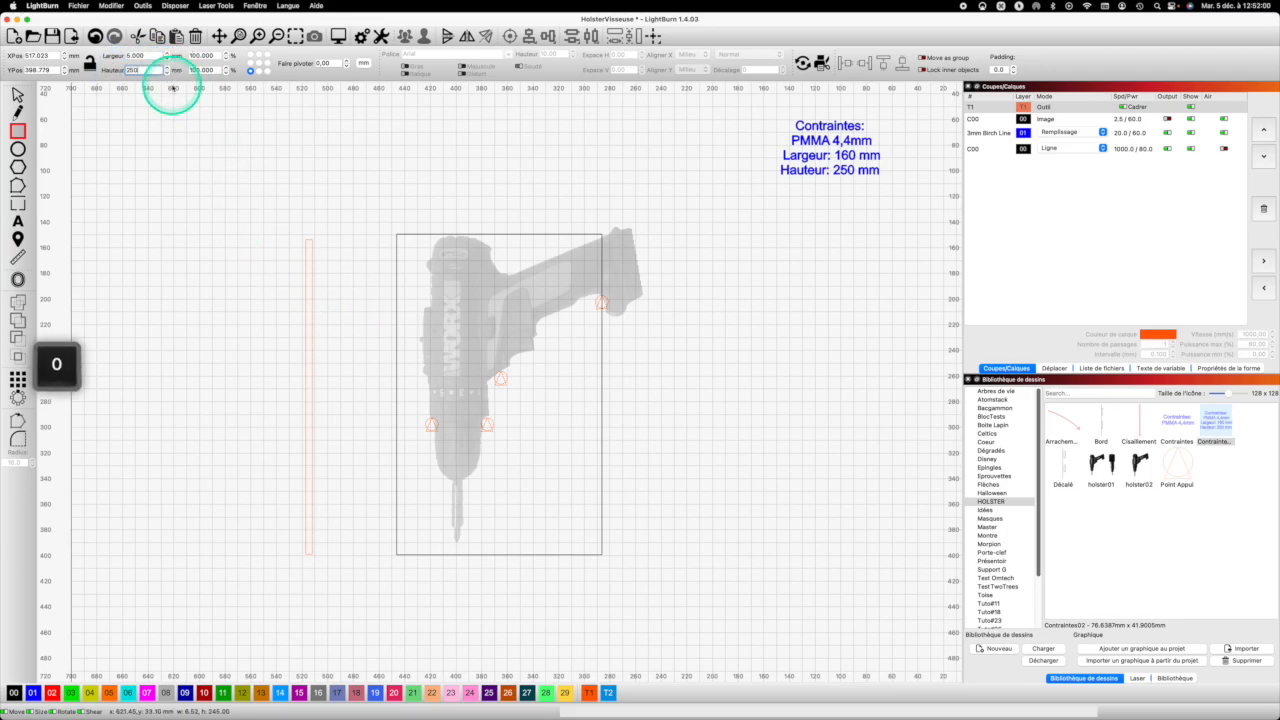
key("Return")
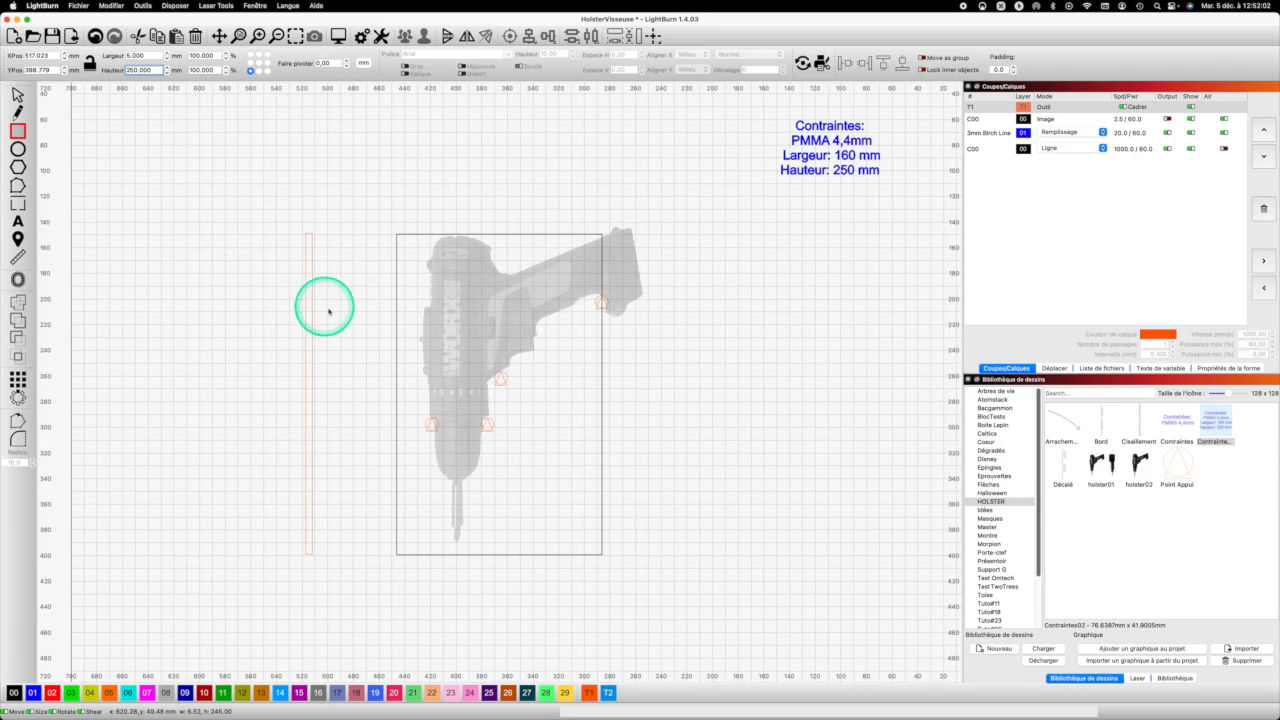
Move the narrow 5 mm strip inside the large rectangle, flush with its left edge and lower-left corner.
left_click(18, 96)
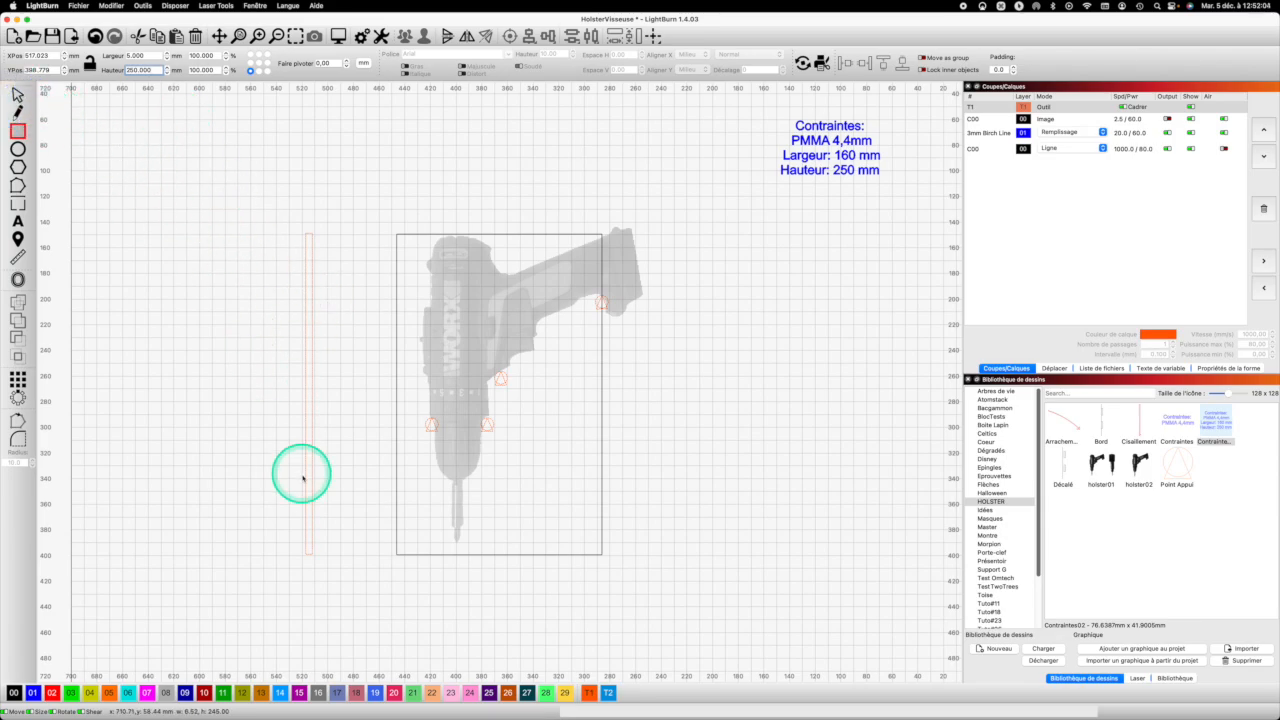
left_click(306, 555)
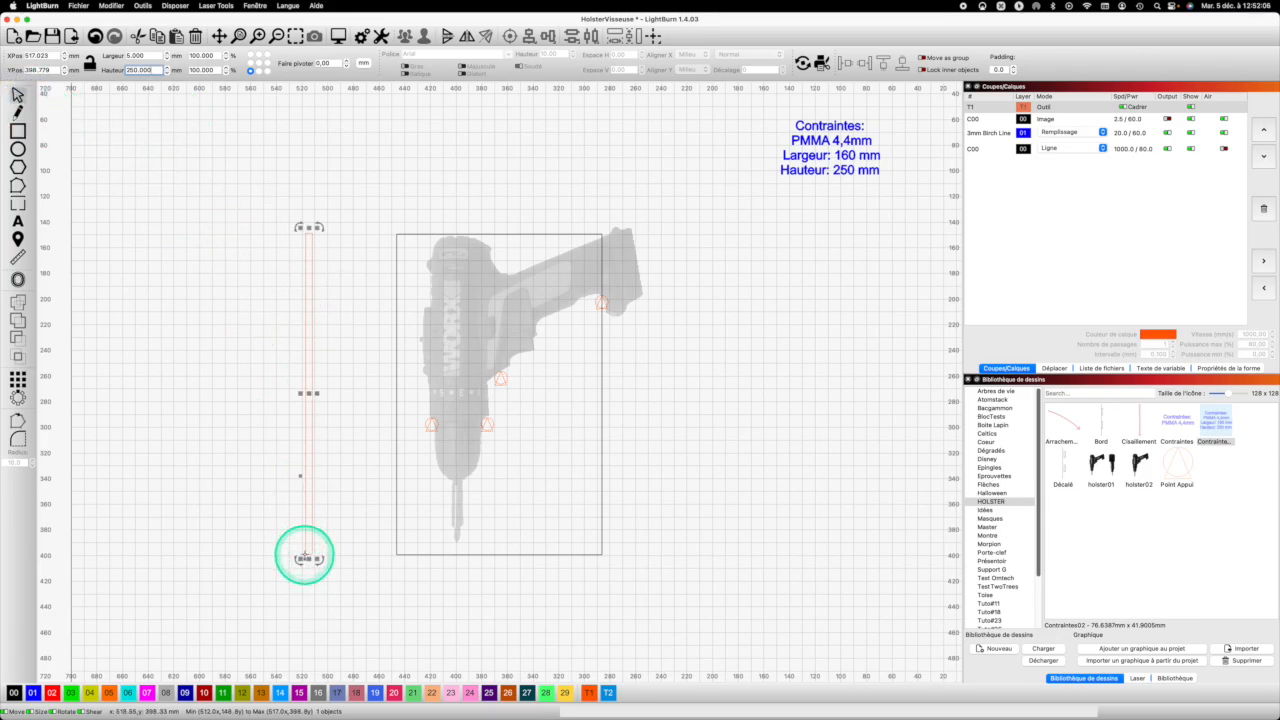
left_click_drag(304, 555, 396, 554)
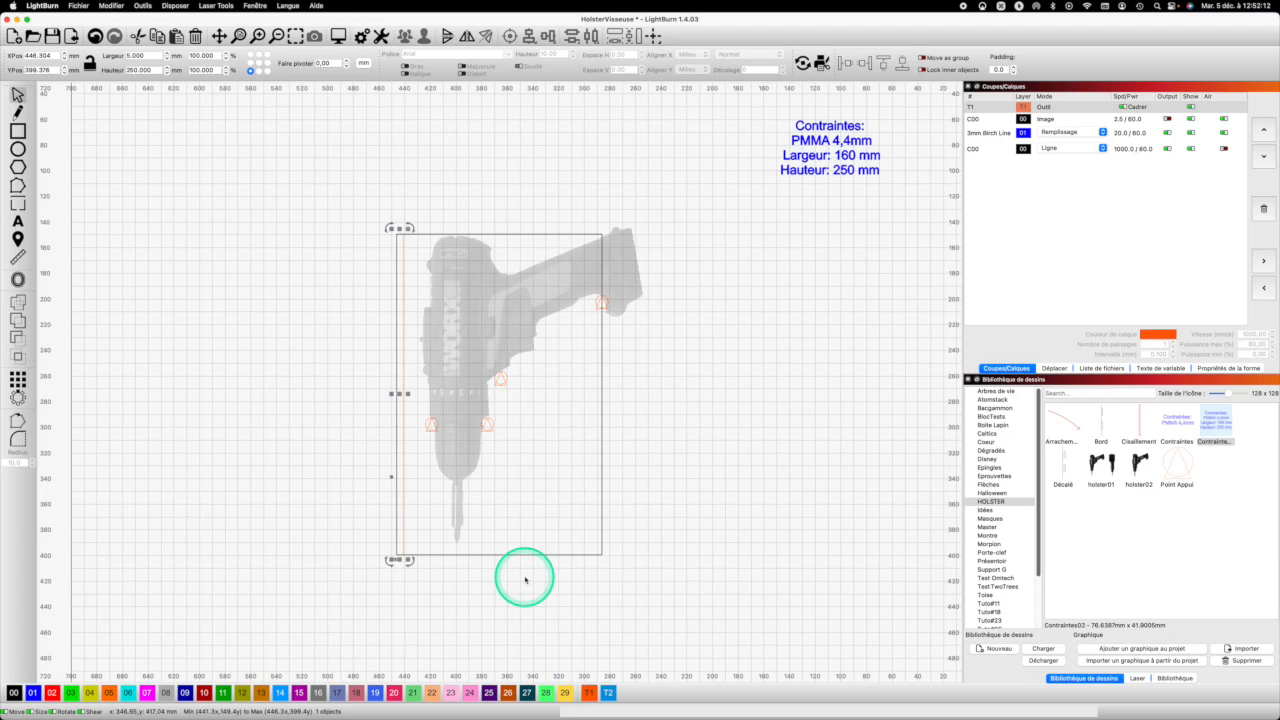
Duplicate the 5 mm strip, set the copy's height to 225 mm and fit it into the large rectangle's lower-right corner.
key("super+c")
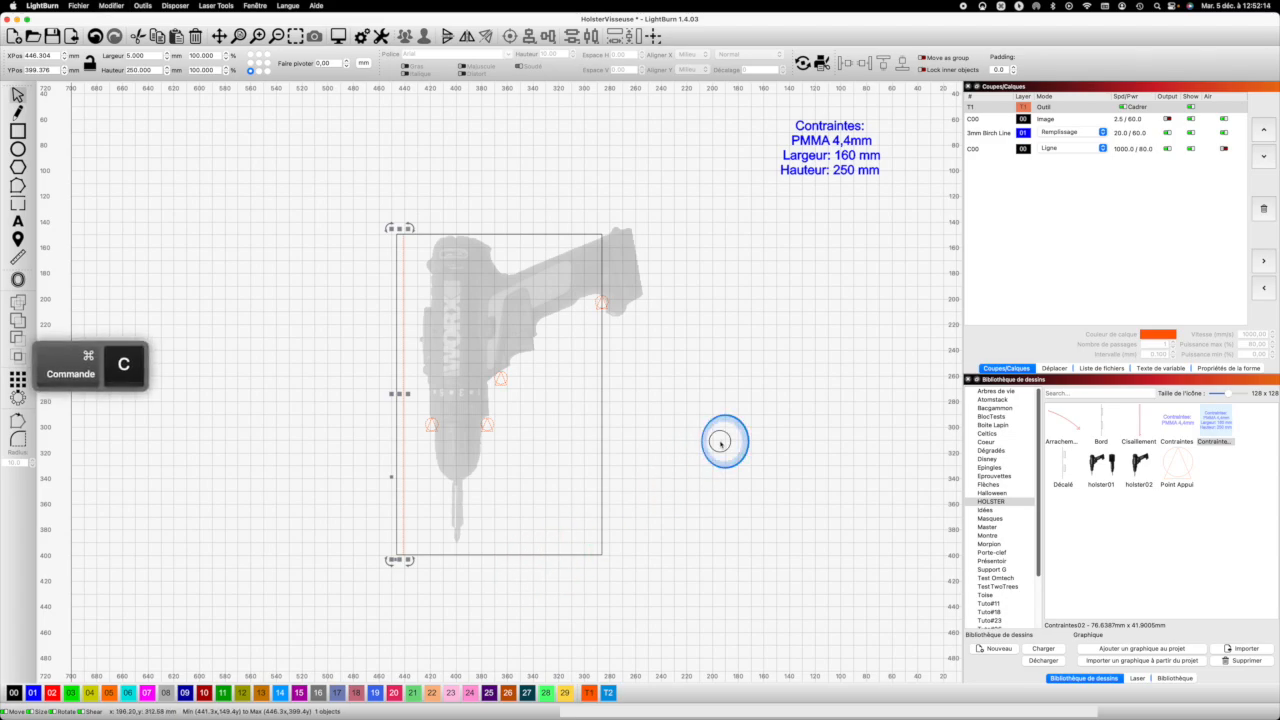
key("super+v")
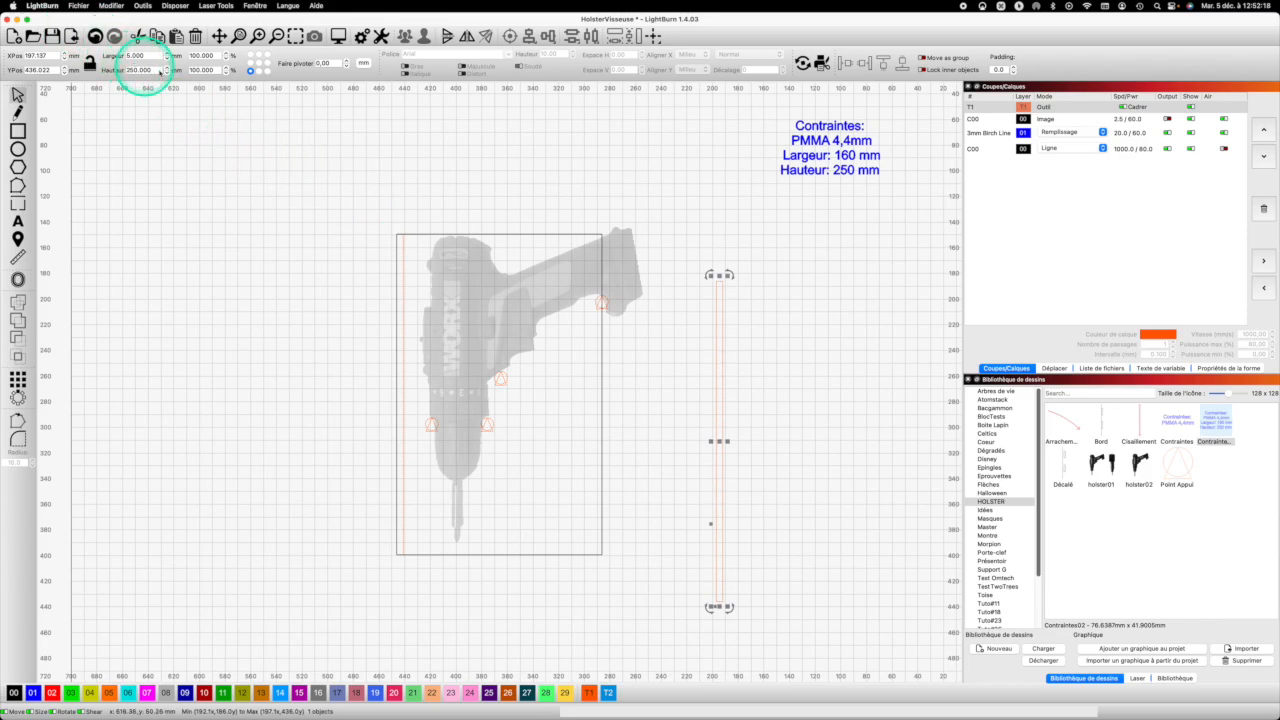
left_click(89, 64)
type("225")
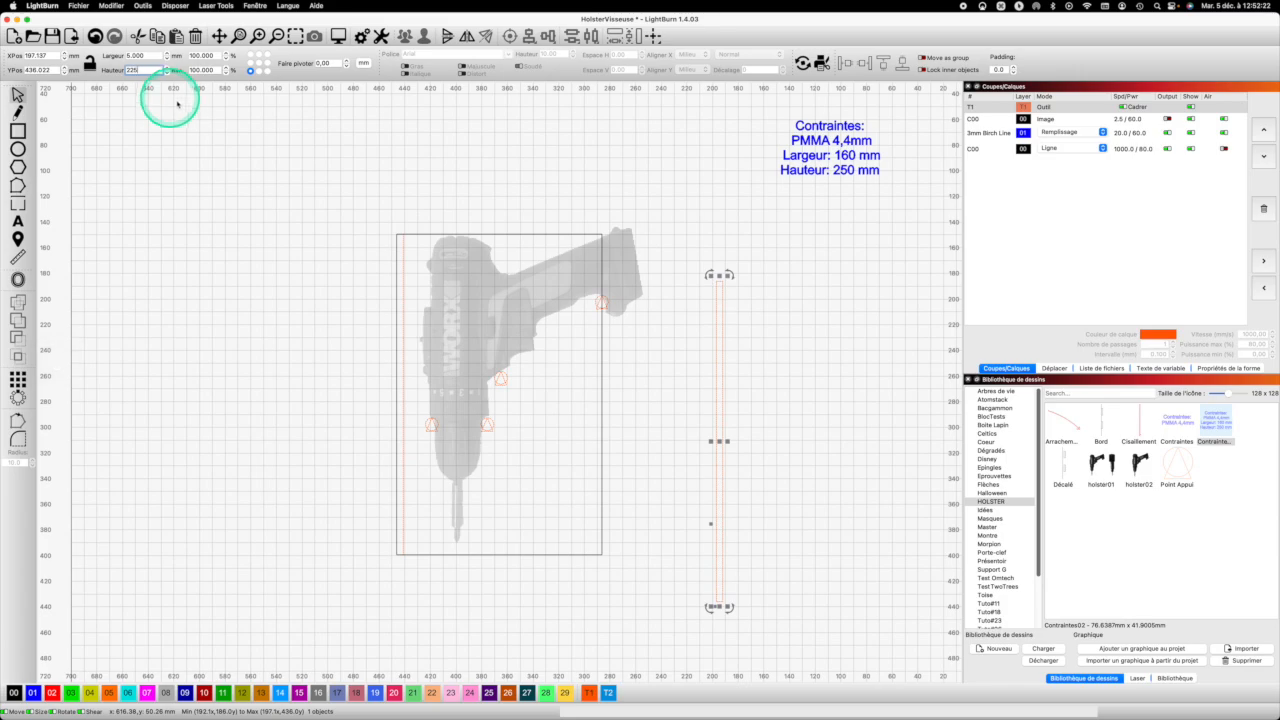
key("Return")
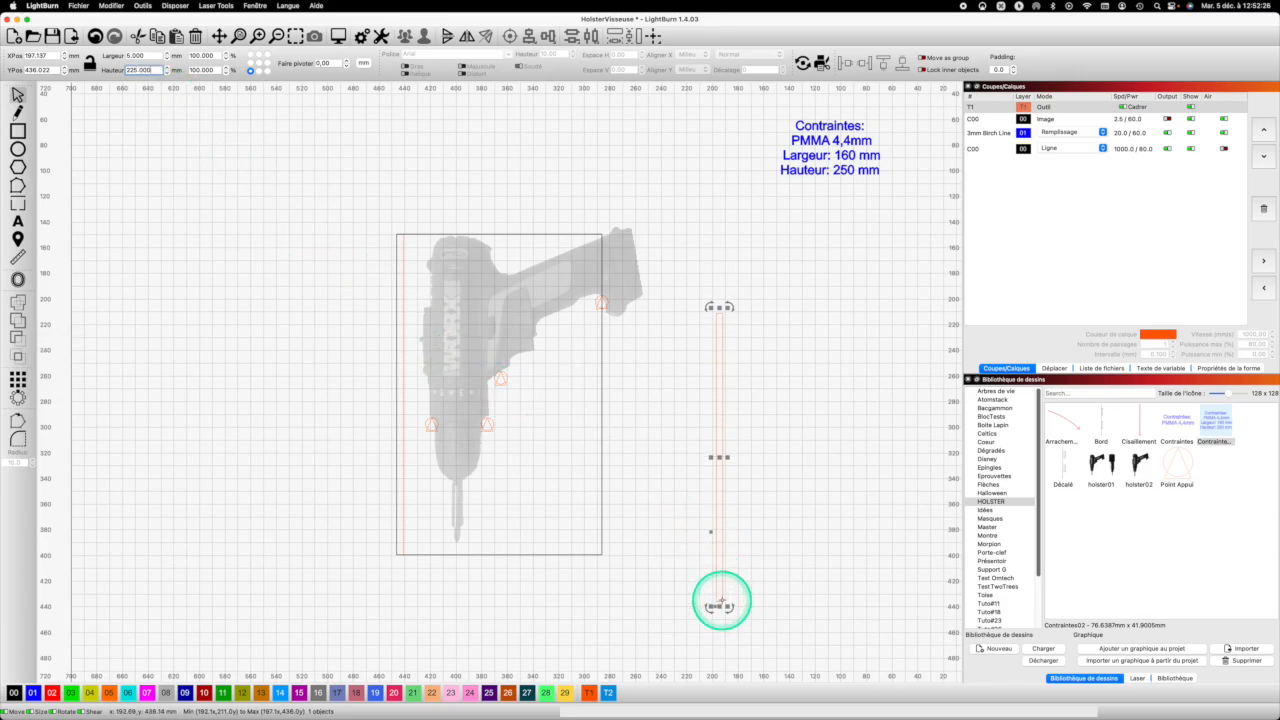
left_click_drag(721, 601, 599, 551)
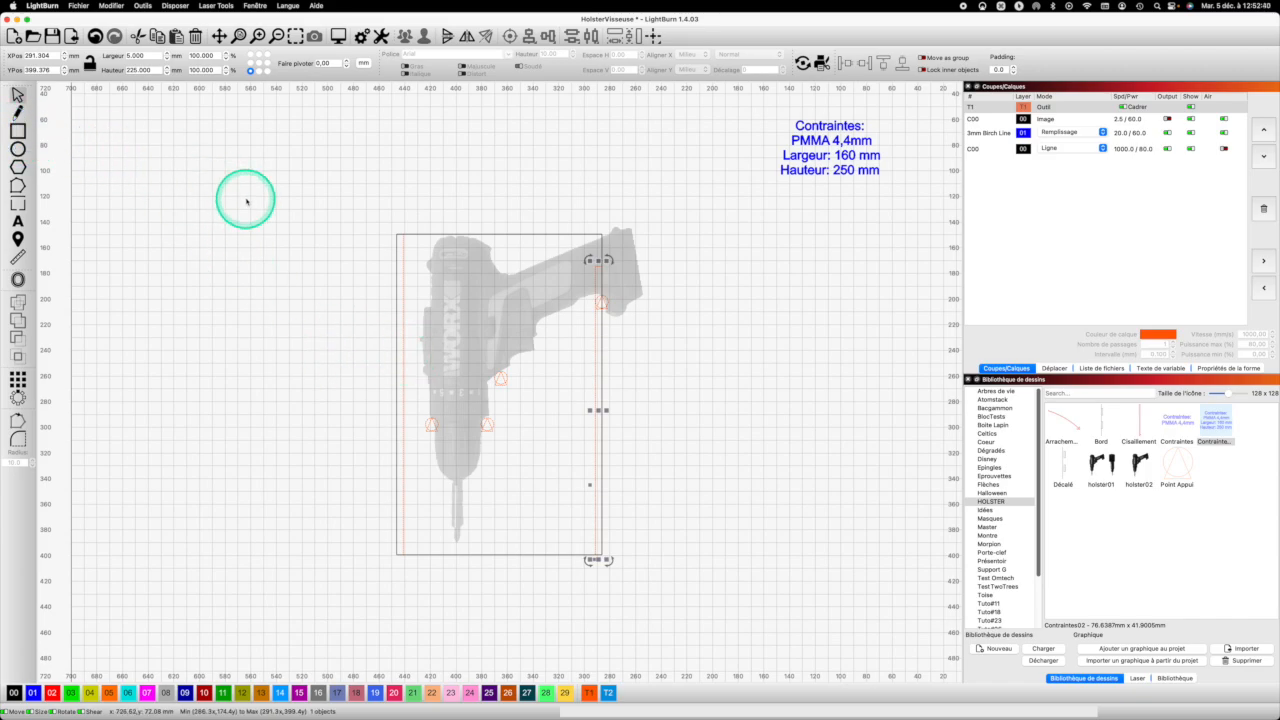
Draw a vertical rectangle on tool layer T2, left of the large rectangle, and size it to 4.4 mm wide and 250 mm high.
mouse_move(246, 200)
left_mouse_down()
mouse_move(288, 274)
mouse_move(285, 529)
left_mouse_up()
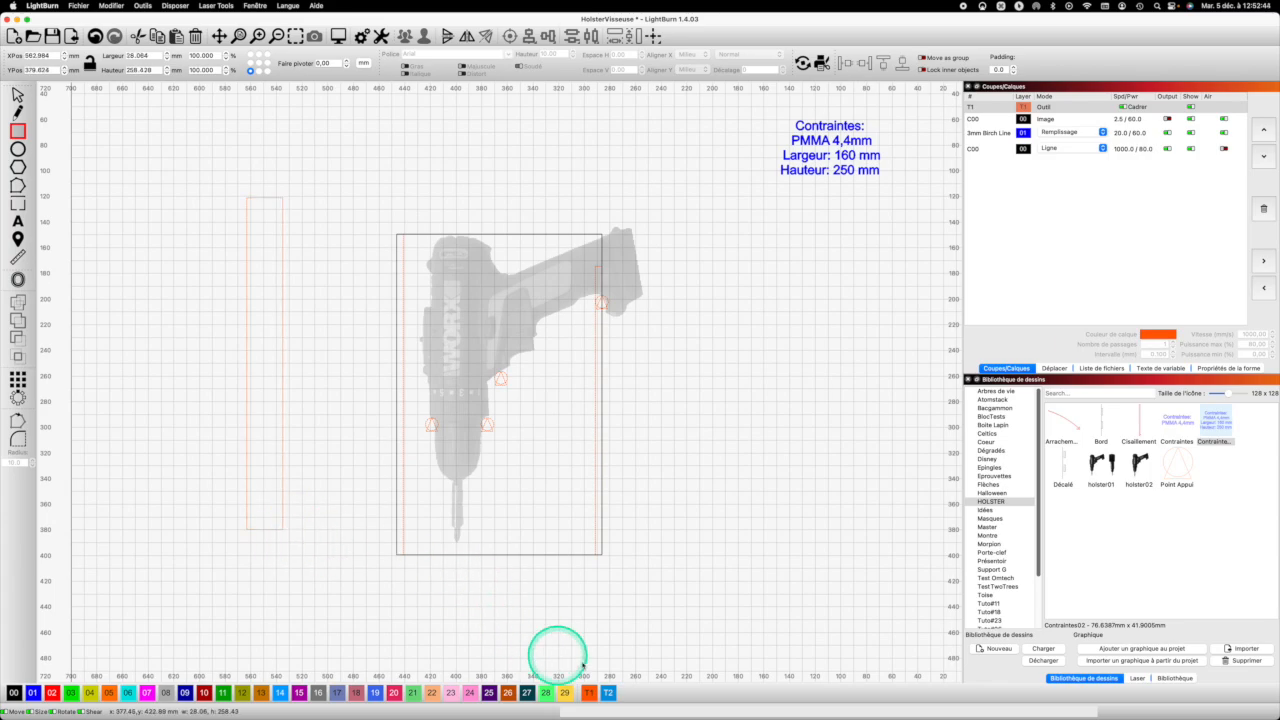
left_click(608, 694)
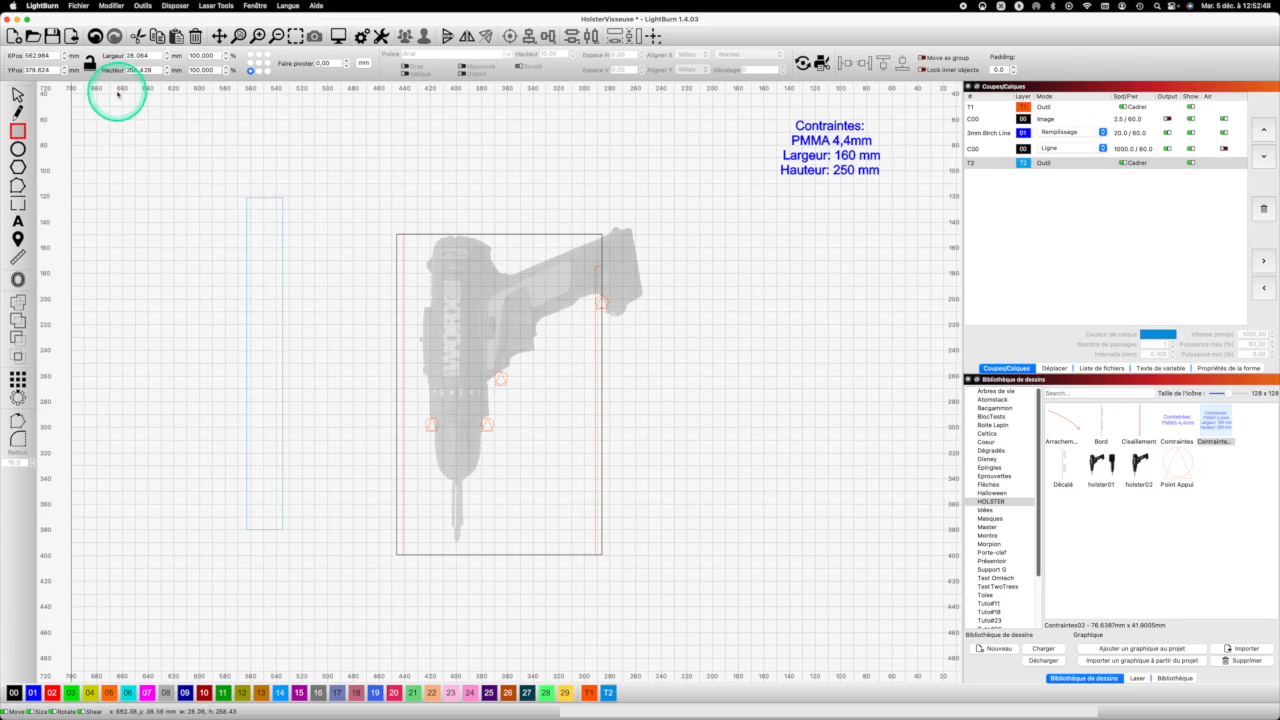
left_click(120, 55)
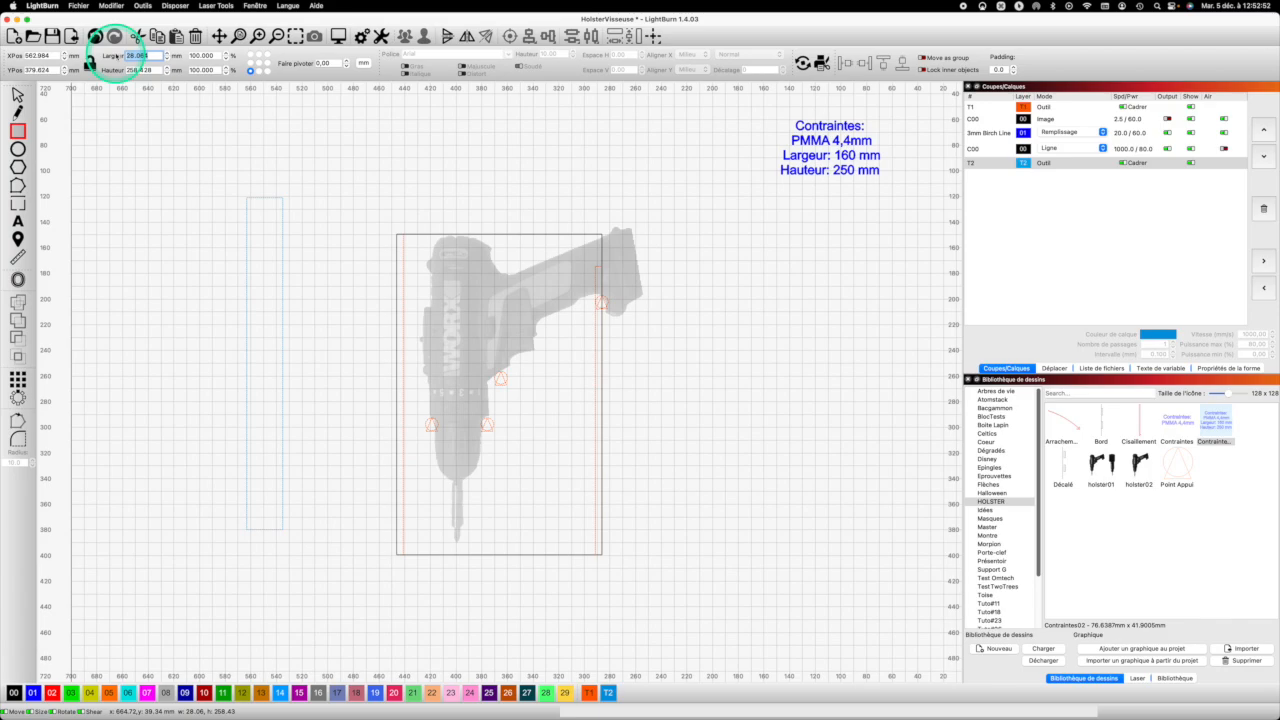
type("4")
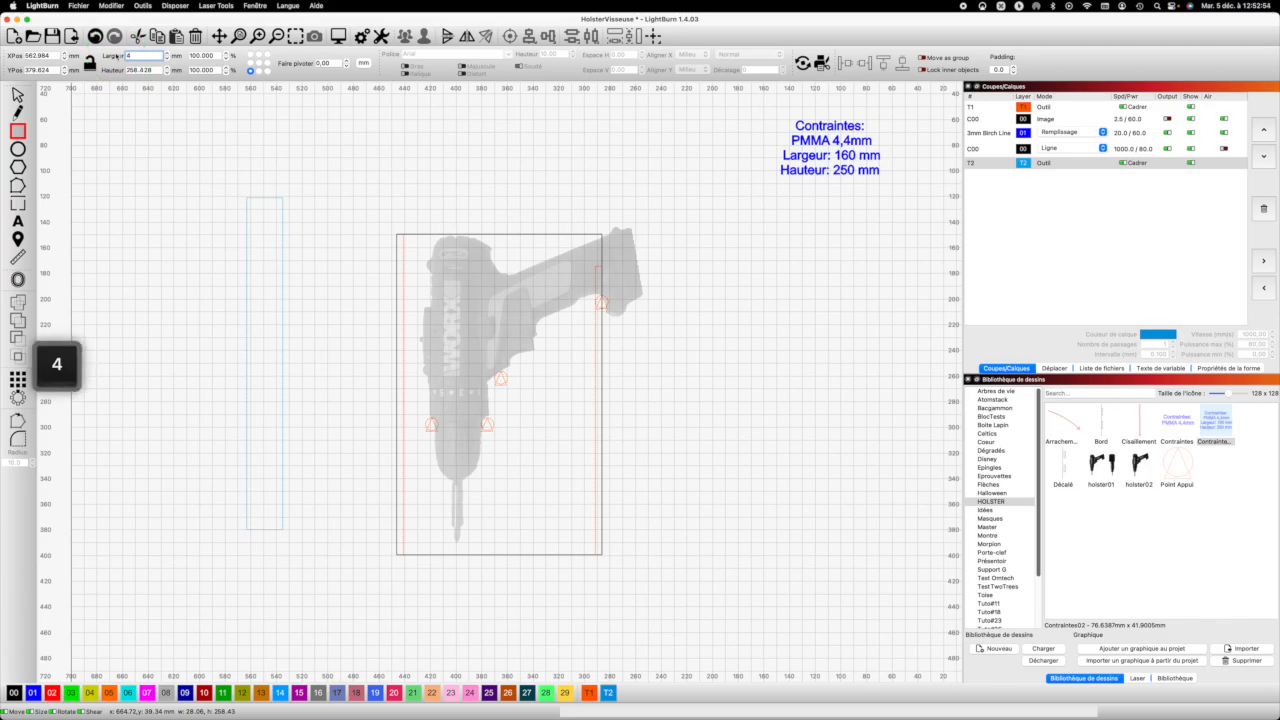
type(".4")
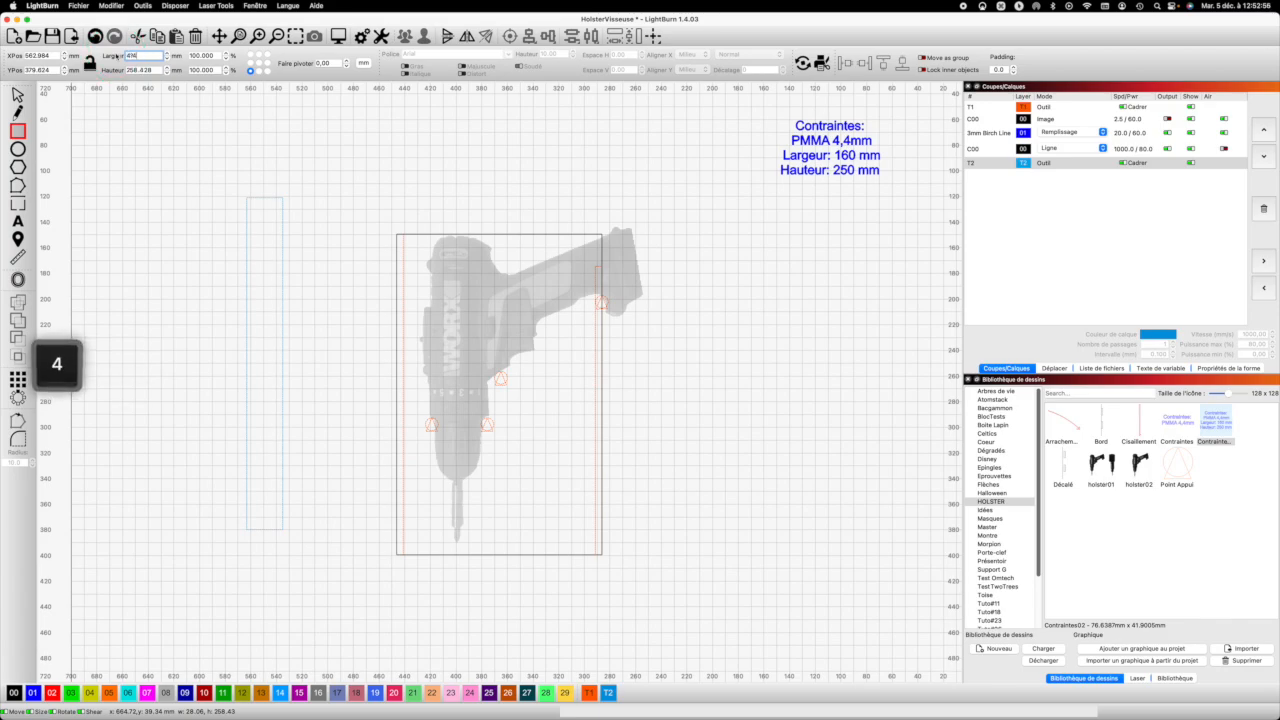
key("BackSpace")
key("BackSpace")
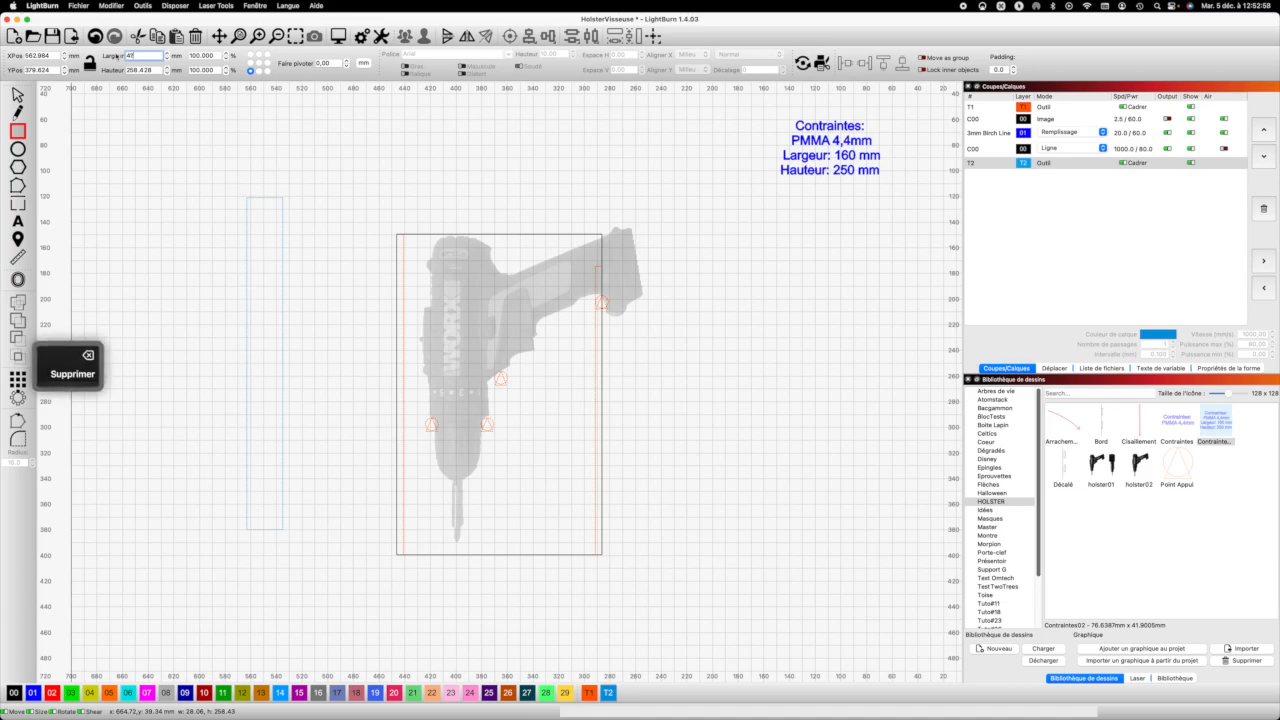
type(".4")
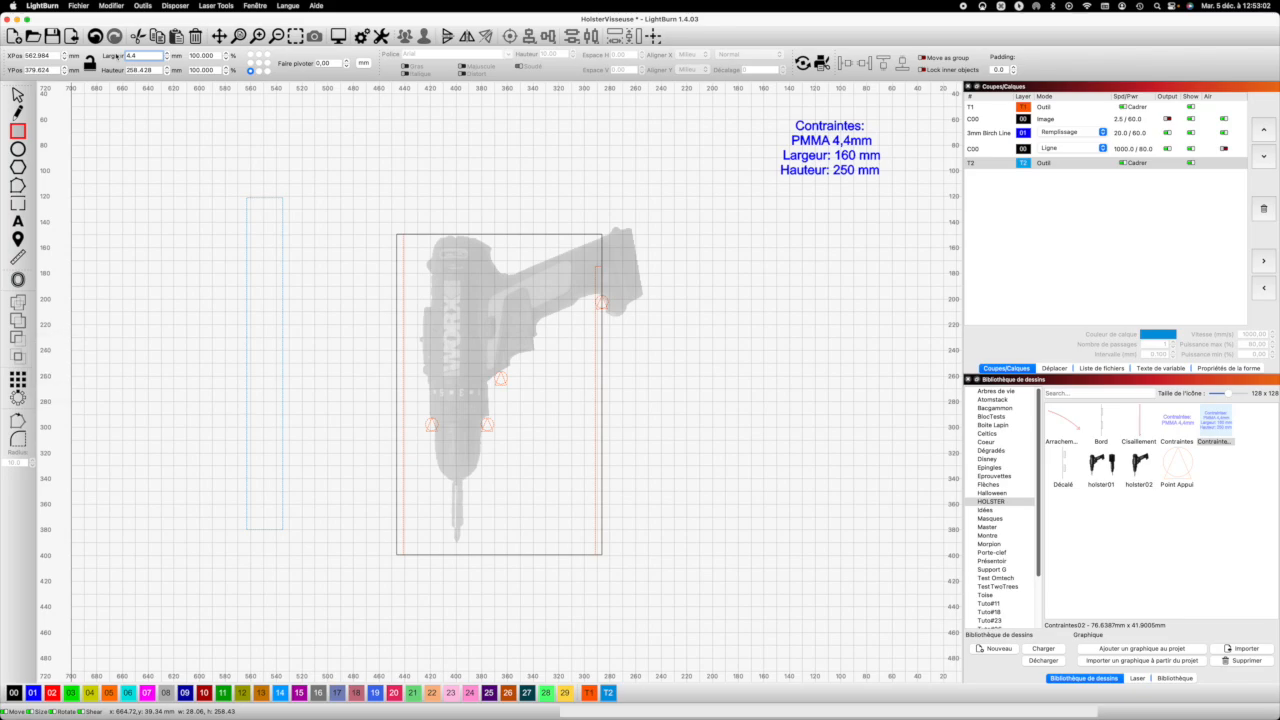
key("Tab")
type("250")
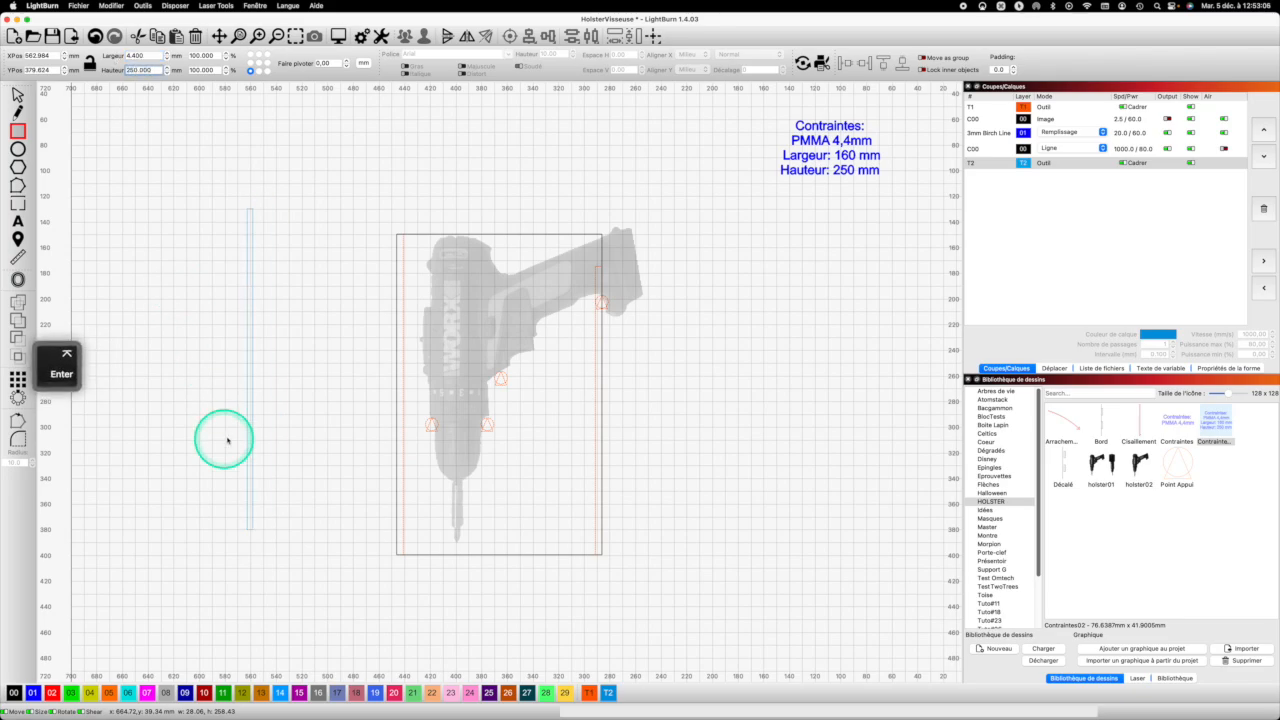
left_click_drag(246, 528, 374, 553)
key("Escape")
key("Delete")
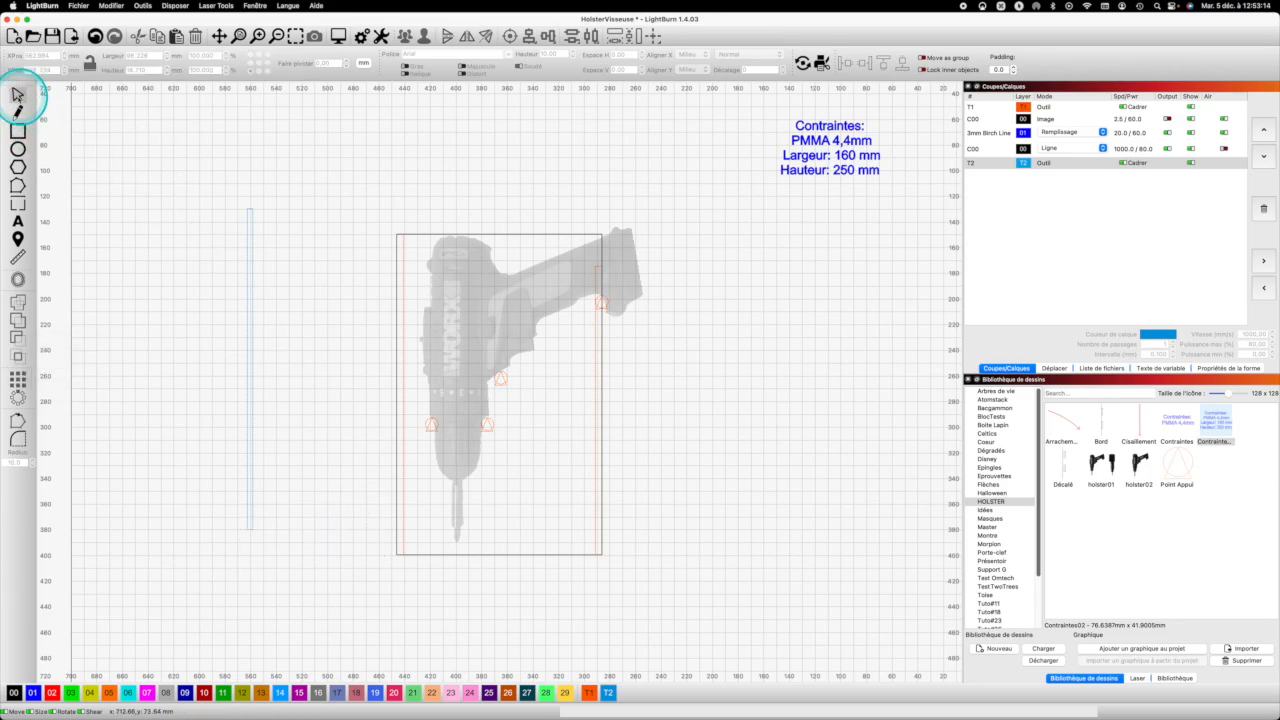
Move the 4.4 mm T2 strip against the inner side of the left 5 mm strip, aligned with the large rectangle's lower edge.
left_click(247, 530)
left_click_drag(247, 530, 403, 556)
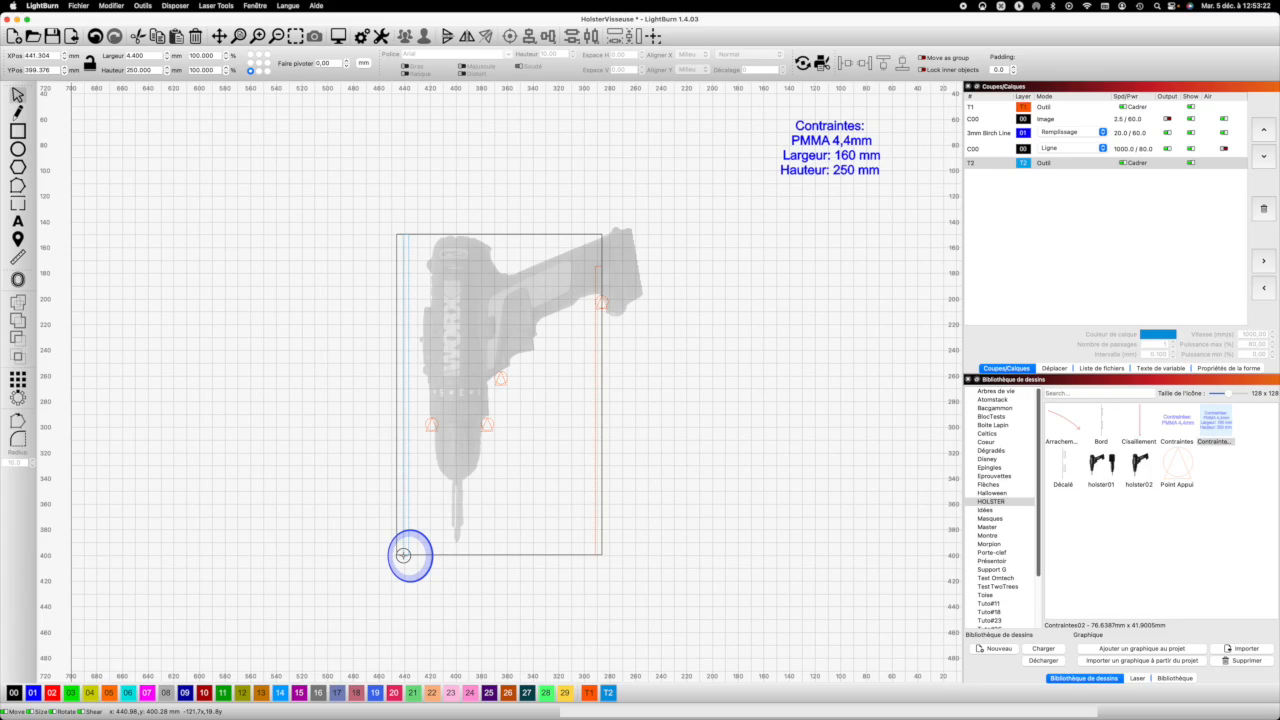
left_click_drag(403, 554, 403, 555)
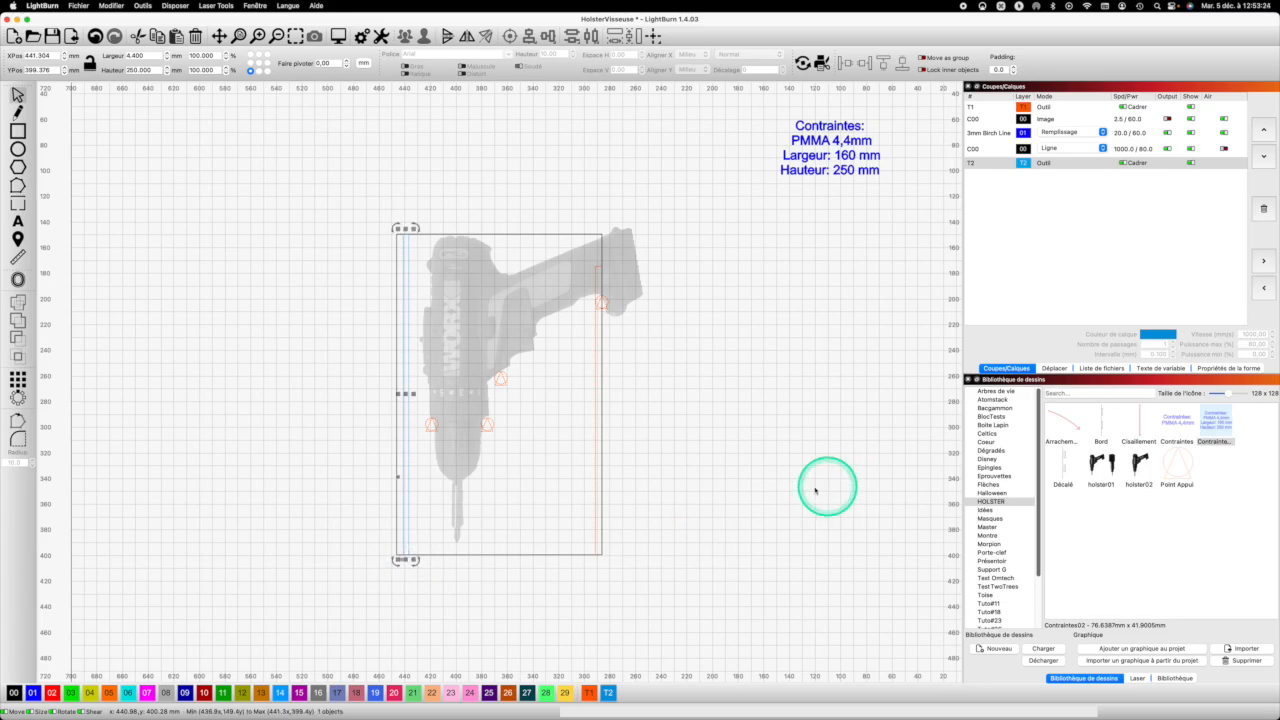
Duplicate the 4.4 mm T2 strip to the right of the drill and set the copy's height to 225 mm.
key("super+c")
left_click(775, 431)
key("super+v")
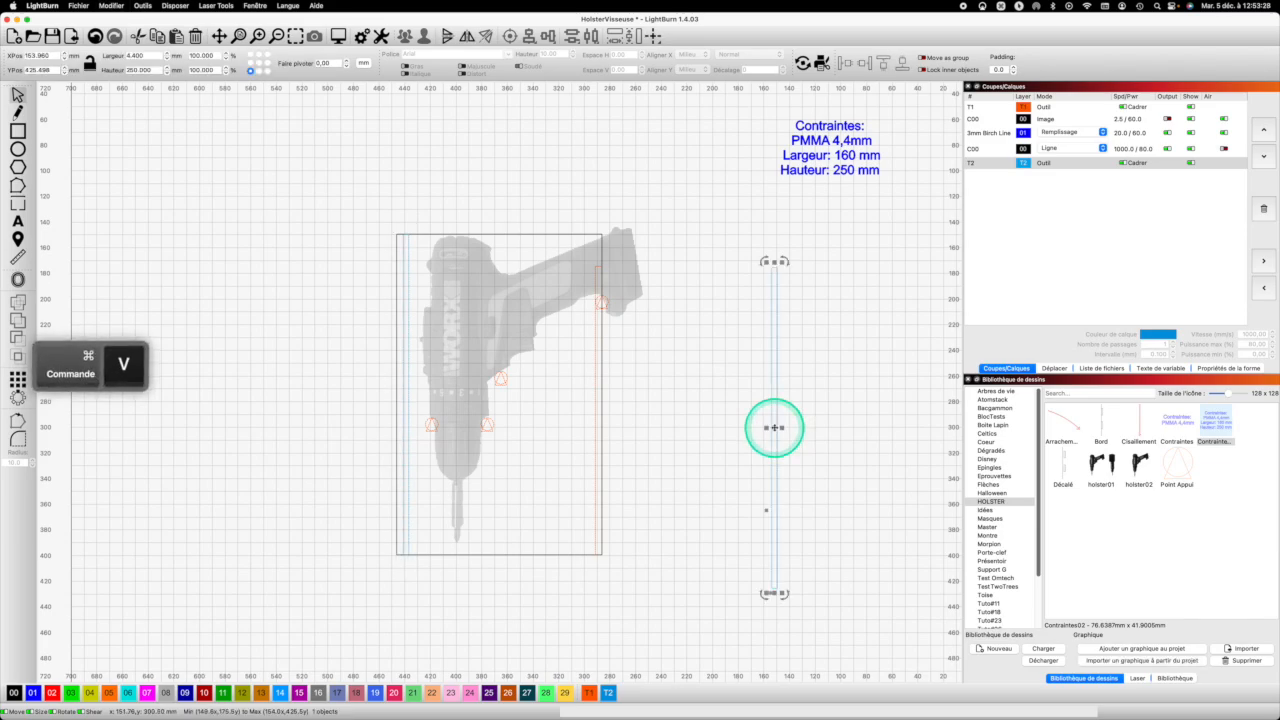
left_click_drag(155, 70, 134, 70)
type("225")
key("Return")
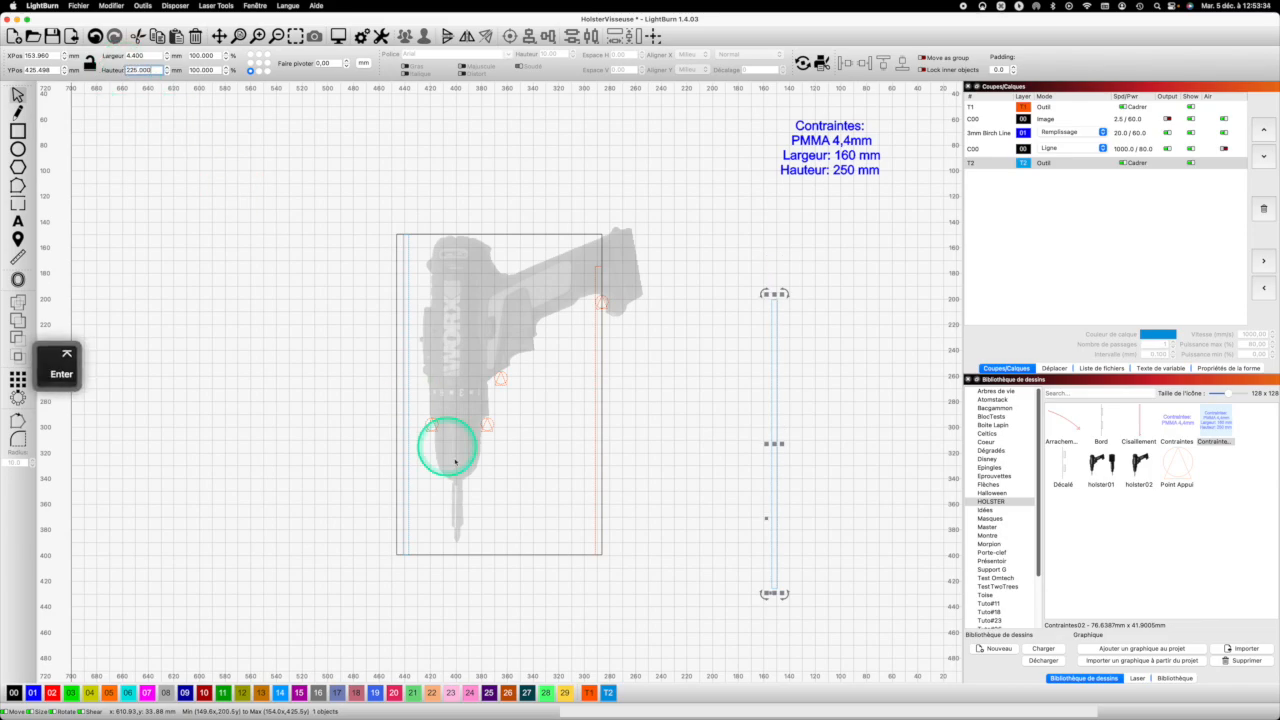
Place the 225 mm high T2 strip against the inner side of the right 5 mm strip, aligned along the lower edge.
left_click_drag(776, 587, 595, 553)
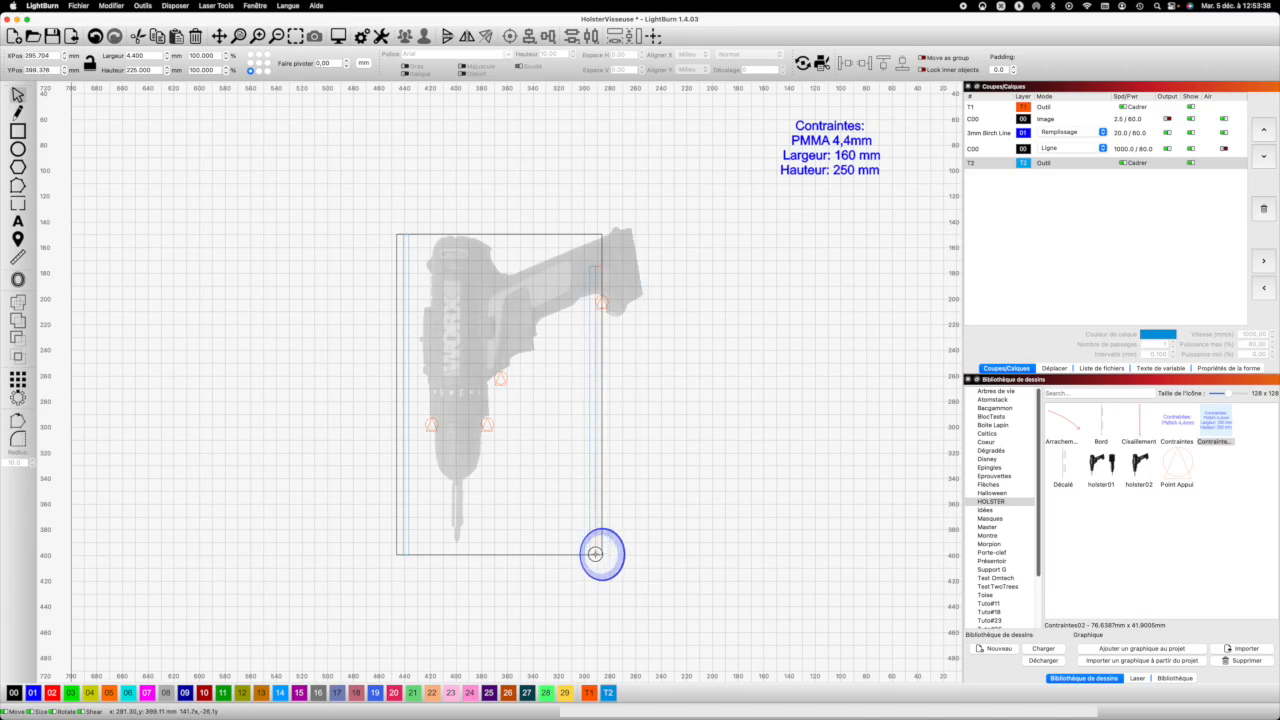
left_click_drag(595, 553, 595, 552)
left_click(785, 493)
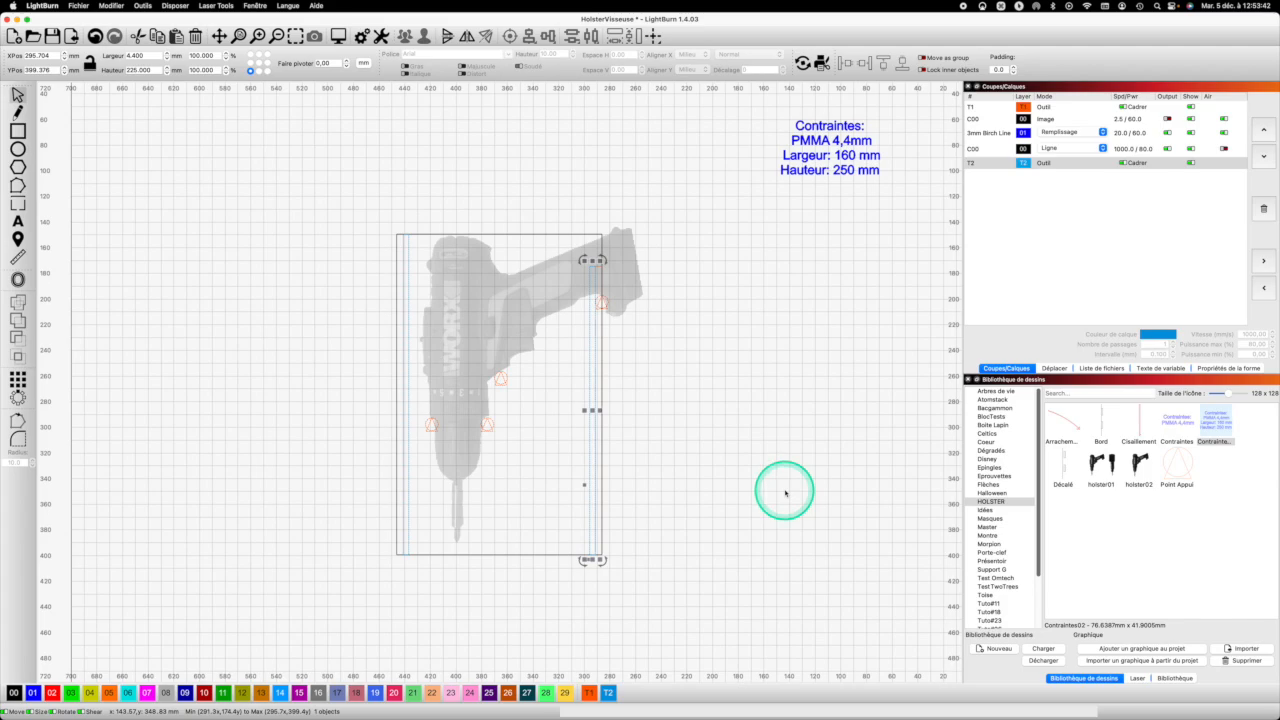
Draw a circle on layer T2 to the upper left of the drill and set its width and height to 130 mm.
scroll(508, 333, "down", 1)
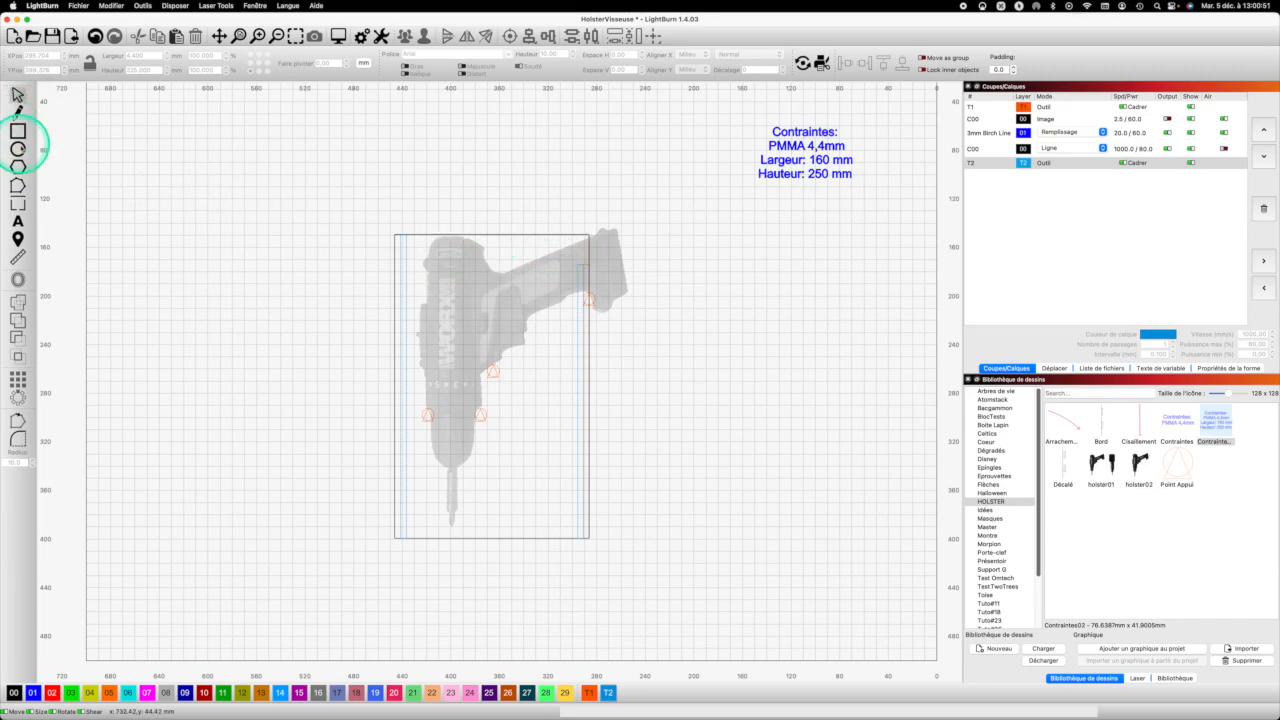
left_click(18, 148)
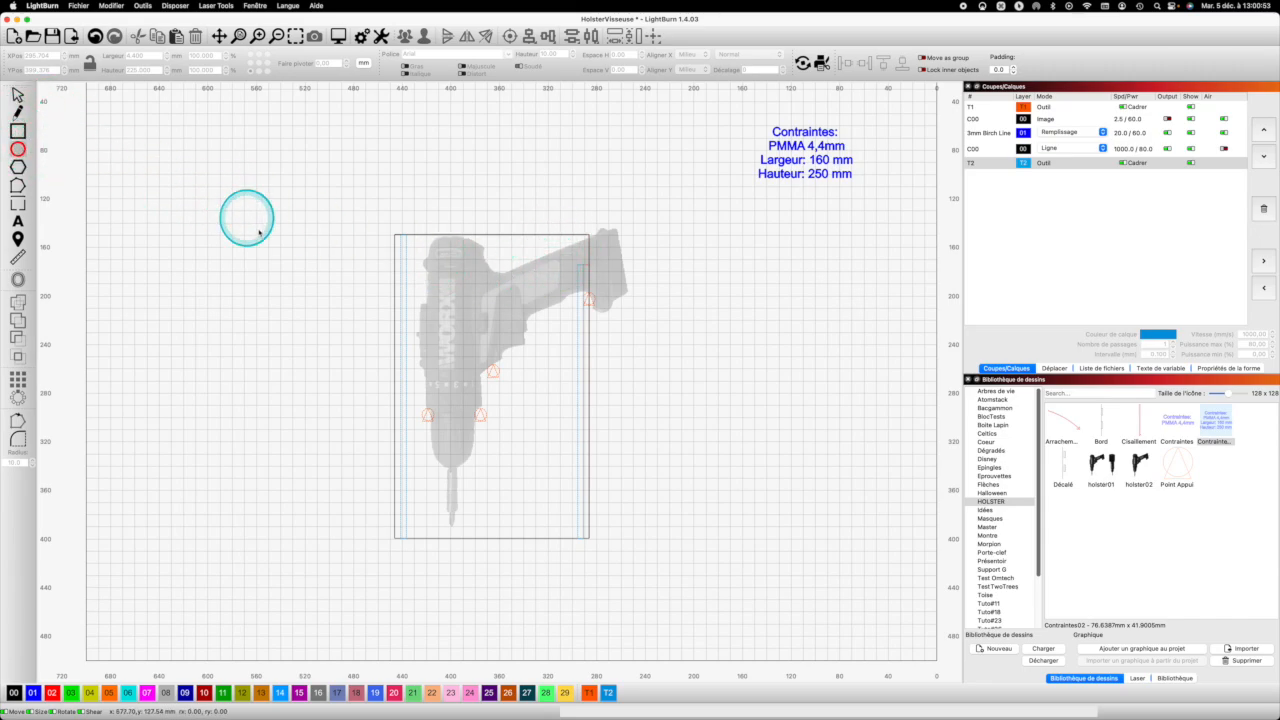
left_click_drag(280, 280, 328, 303)
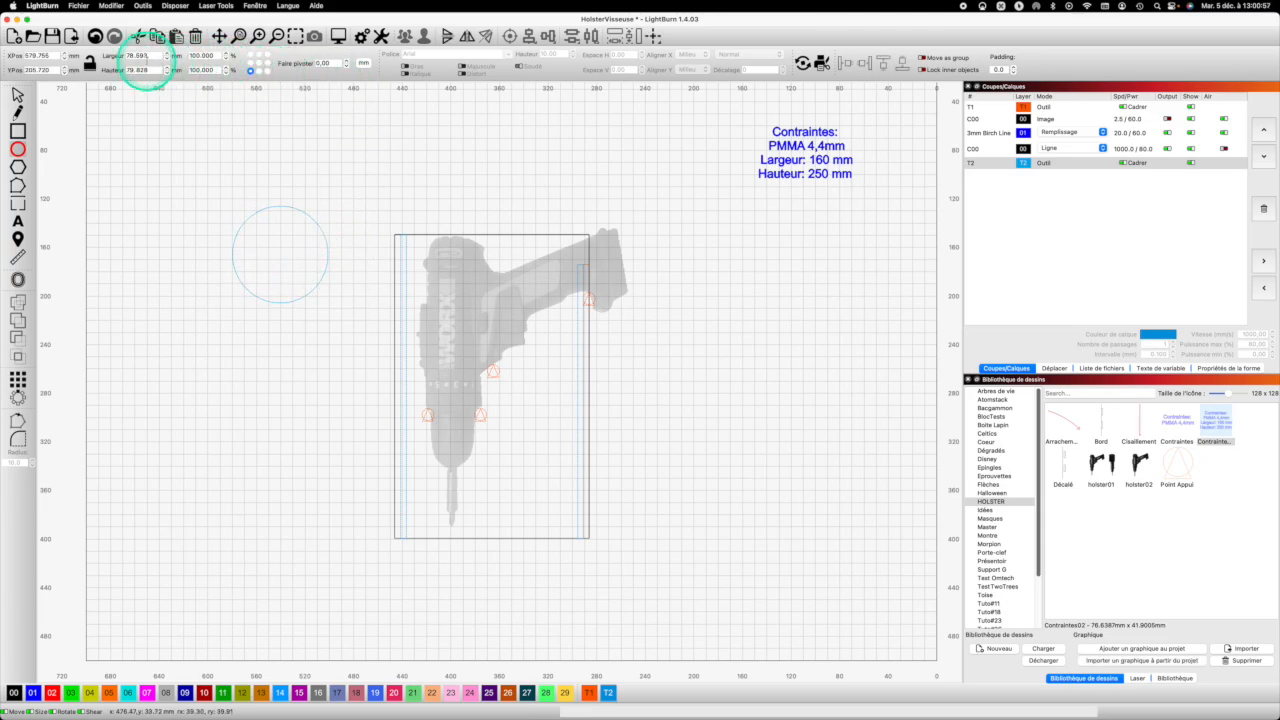
double_click(131, 55)
type("130")
key("Tab")
type("130")
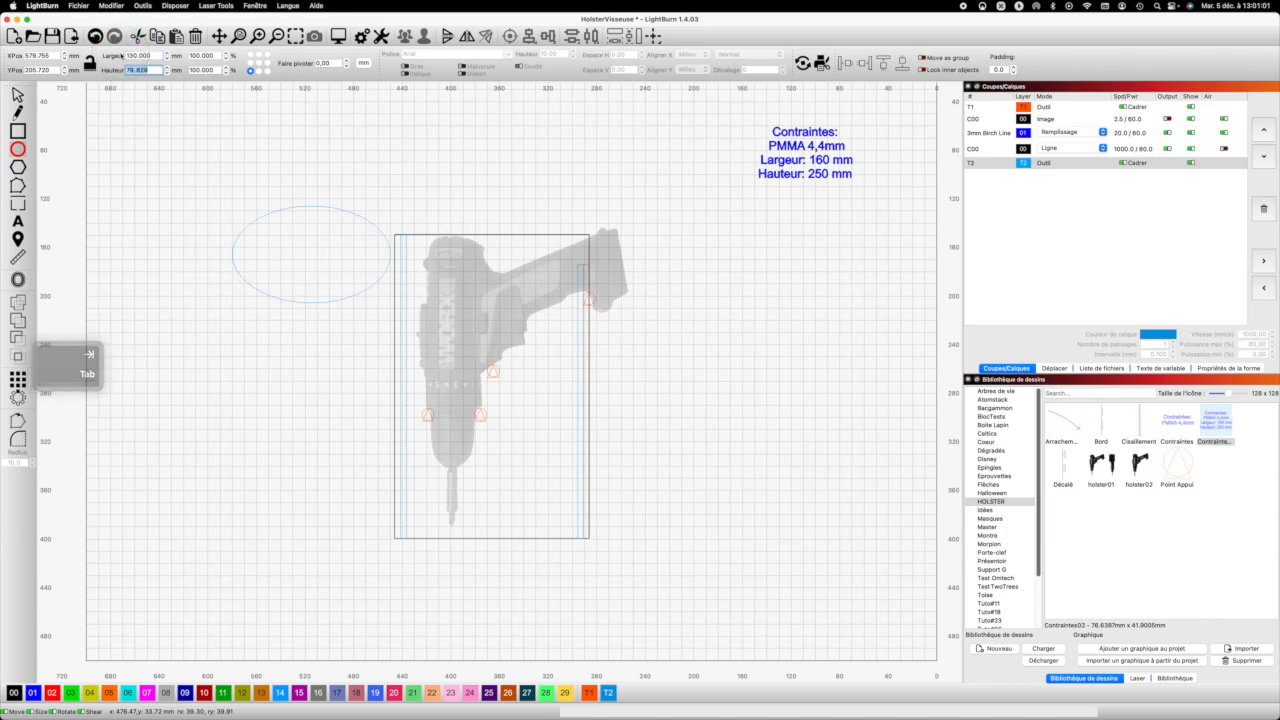
key("Return")
left_click(276, 158)
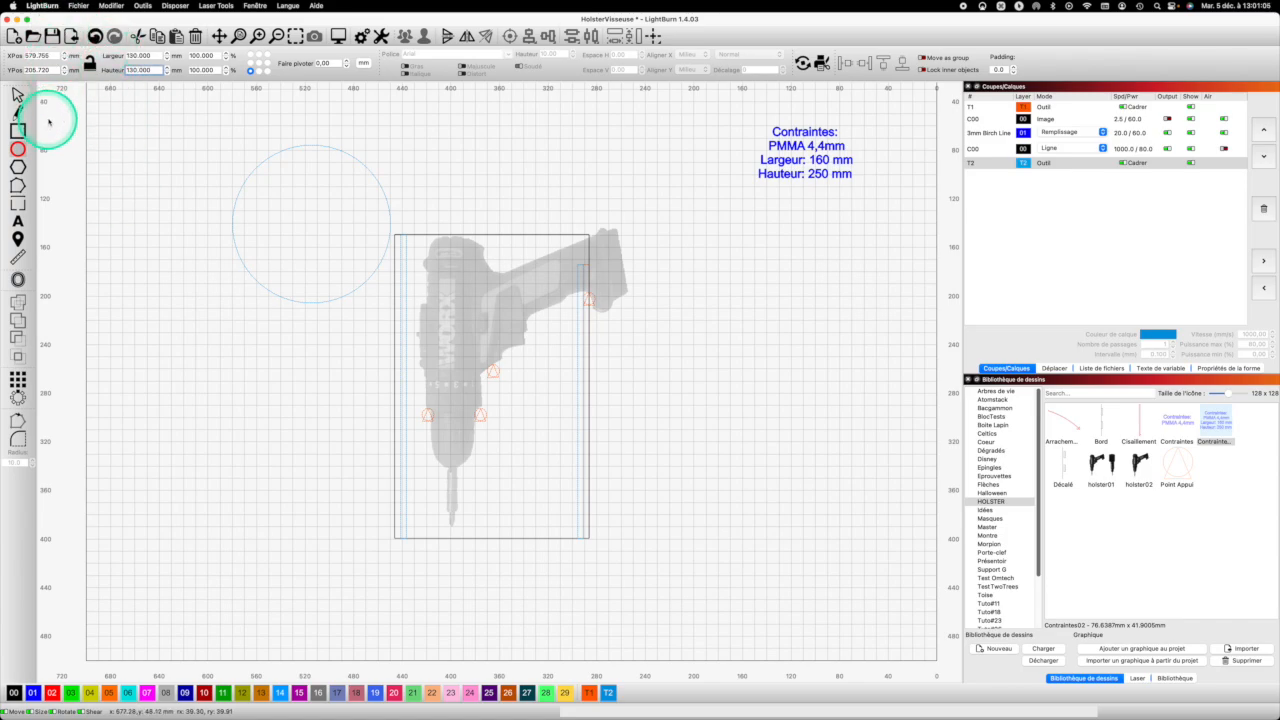
Draw a second T2 circle below the first one and set its width and height to 80 mm.
left_click(18, 148)
left_click_drag(182, 324, 270, 437)
double_click(130, 56)
type("80")
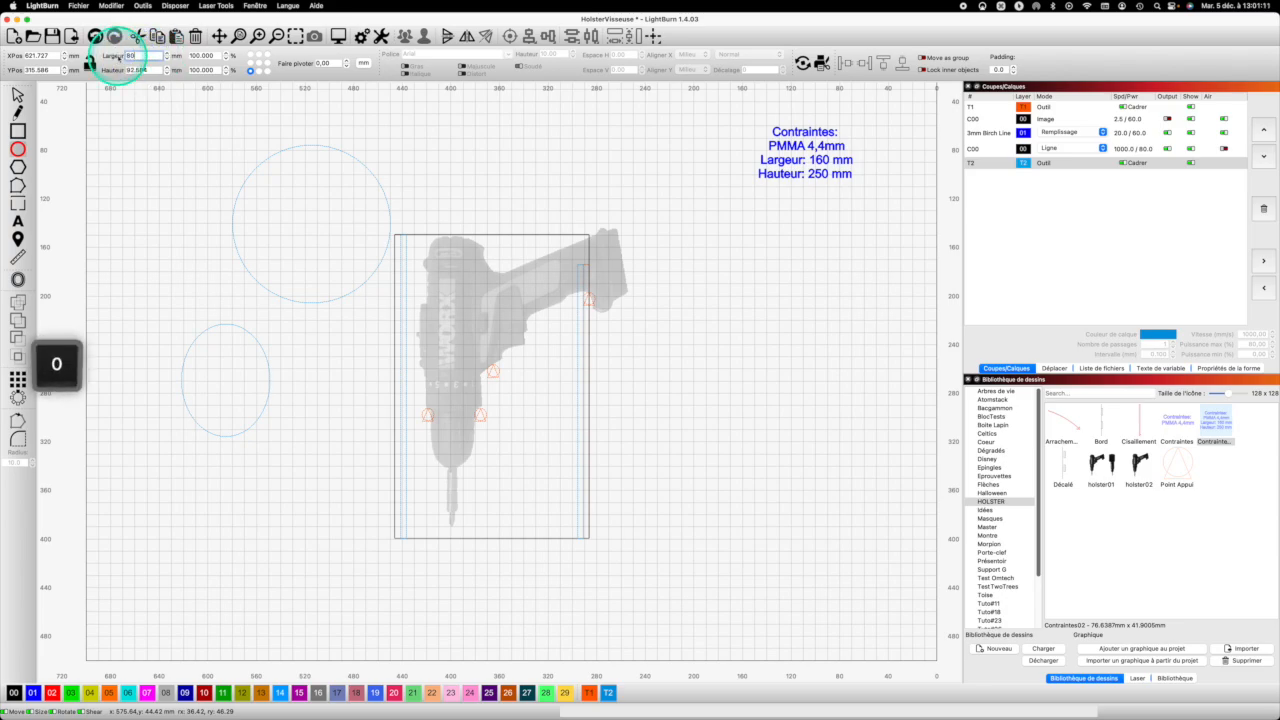
key("Tab")
type("80")
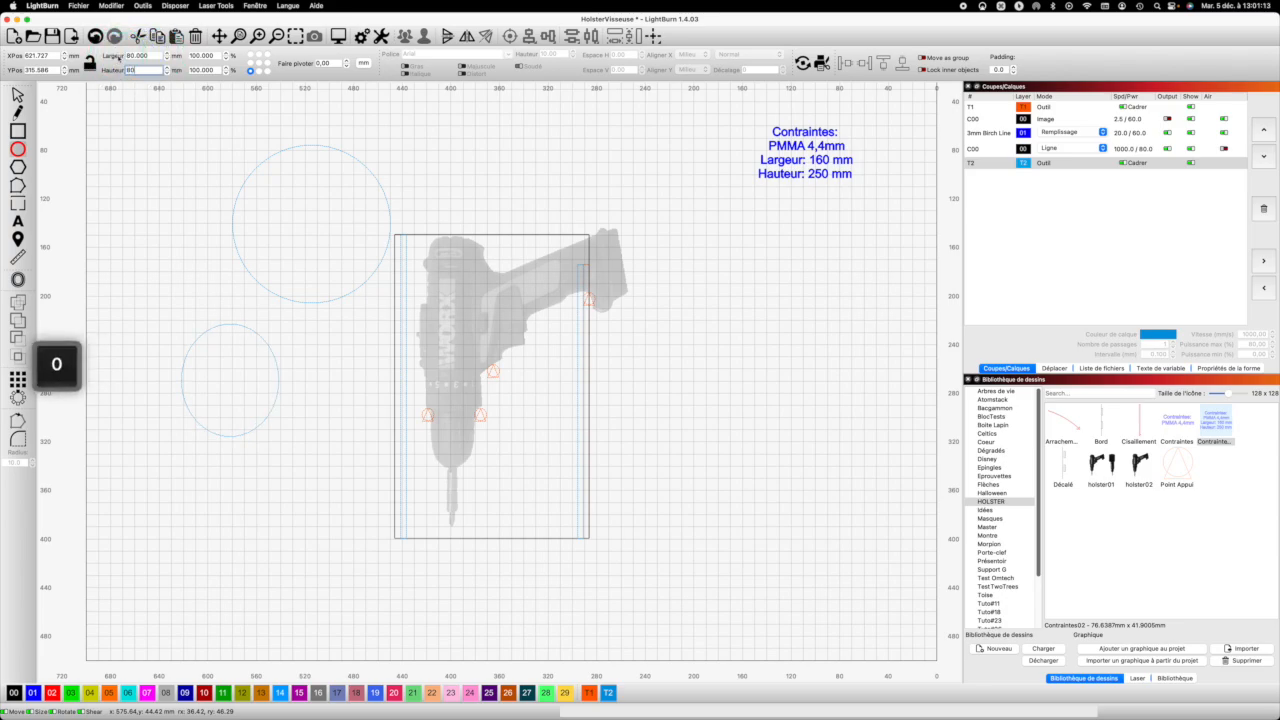
key("Return")
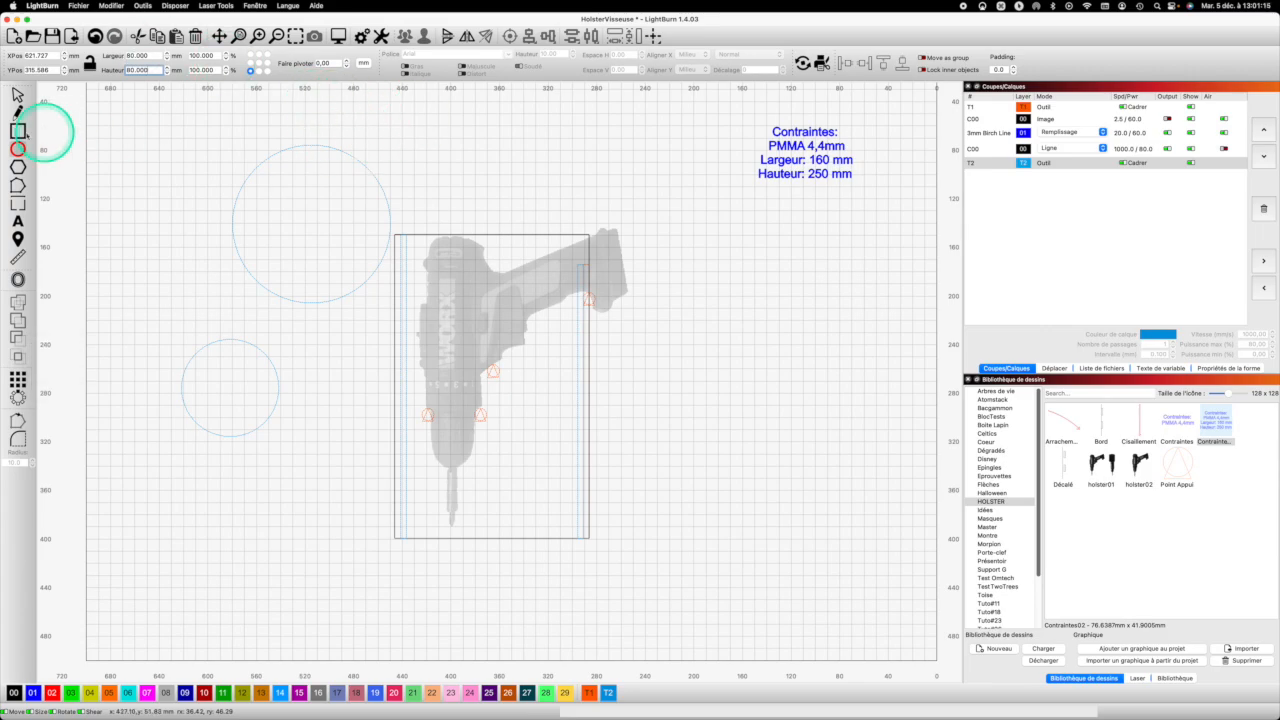
Move the 130 mm circle over the drill's handle so its edge meets the upper inner corner of the right T2 strip.
left_click(17, 95)
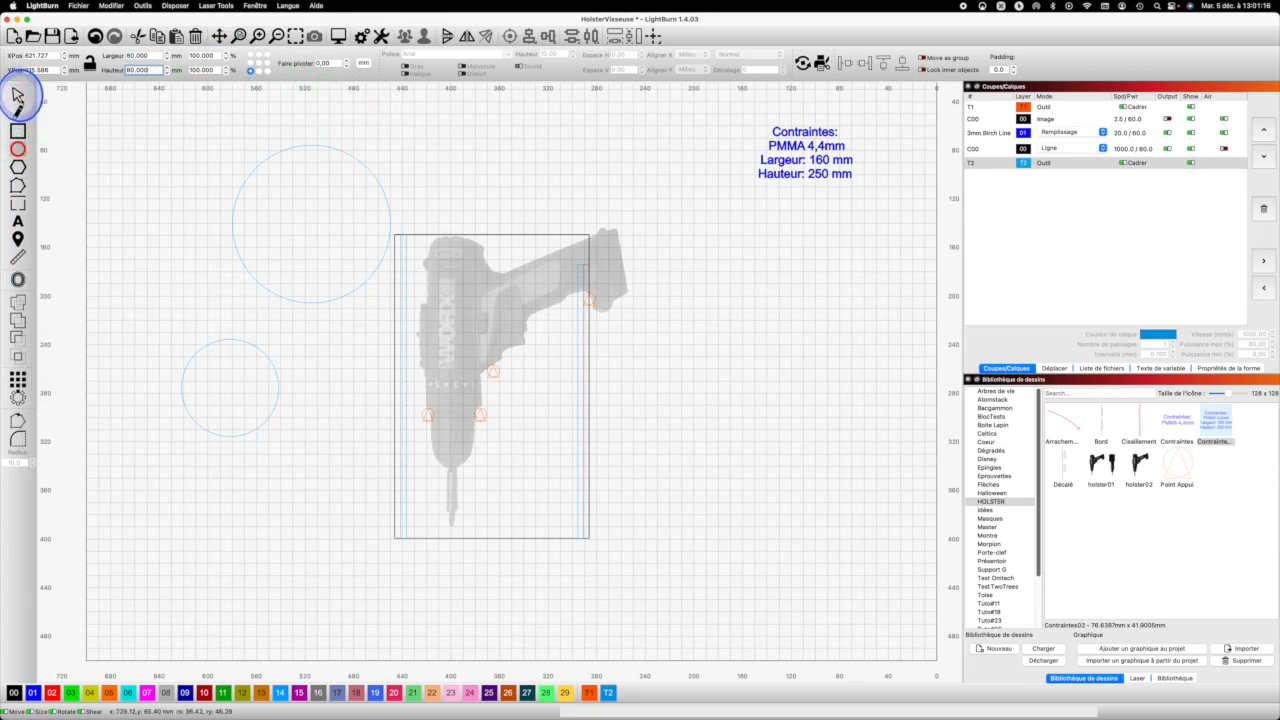
left_click(377, 177)
left_click(351, 154)
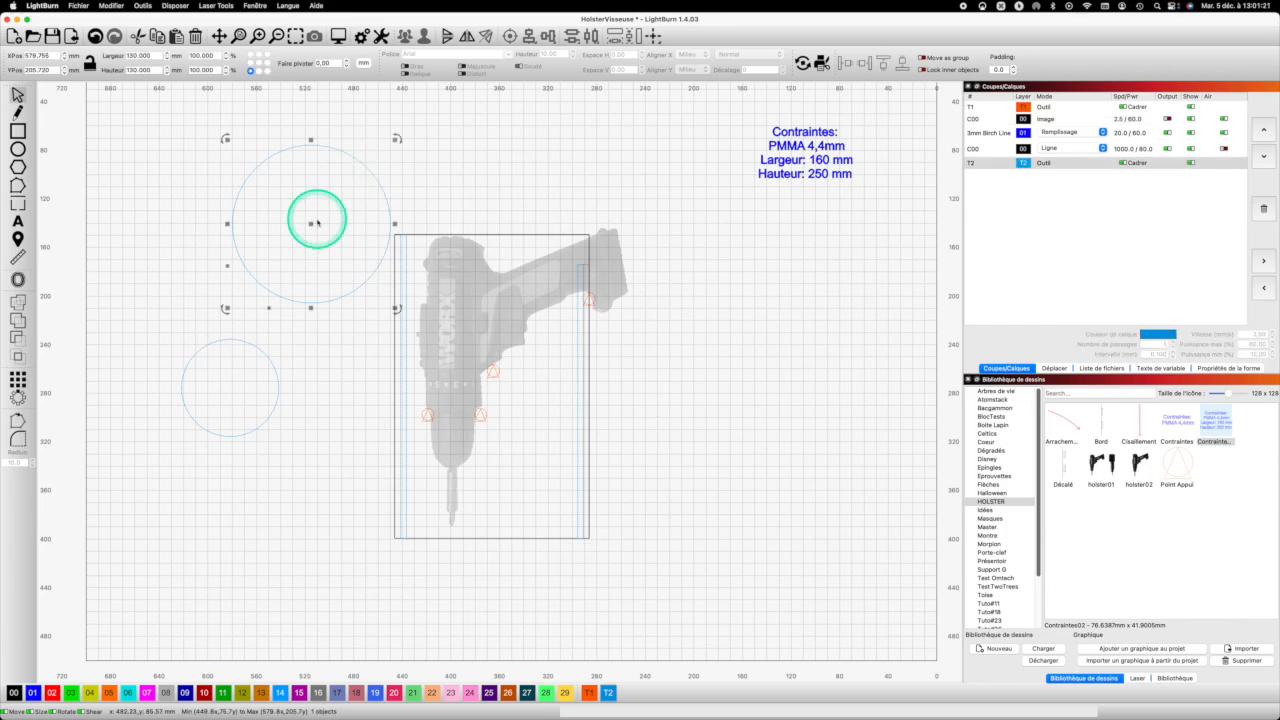
left_click_drag(311, 224, 524, 205)
scroll(577, 266, "up", 8)
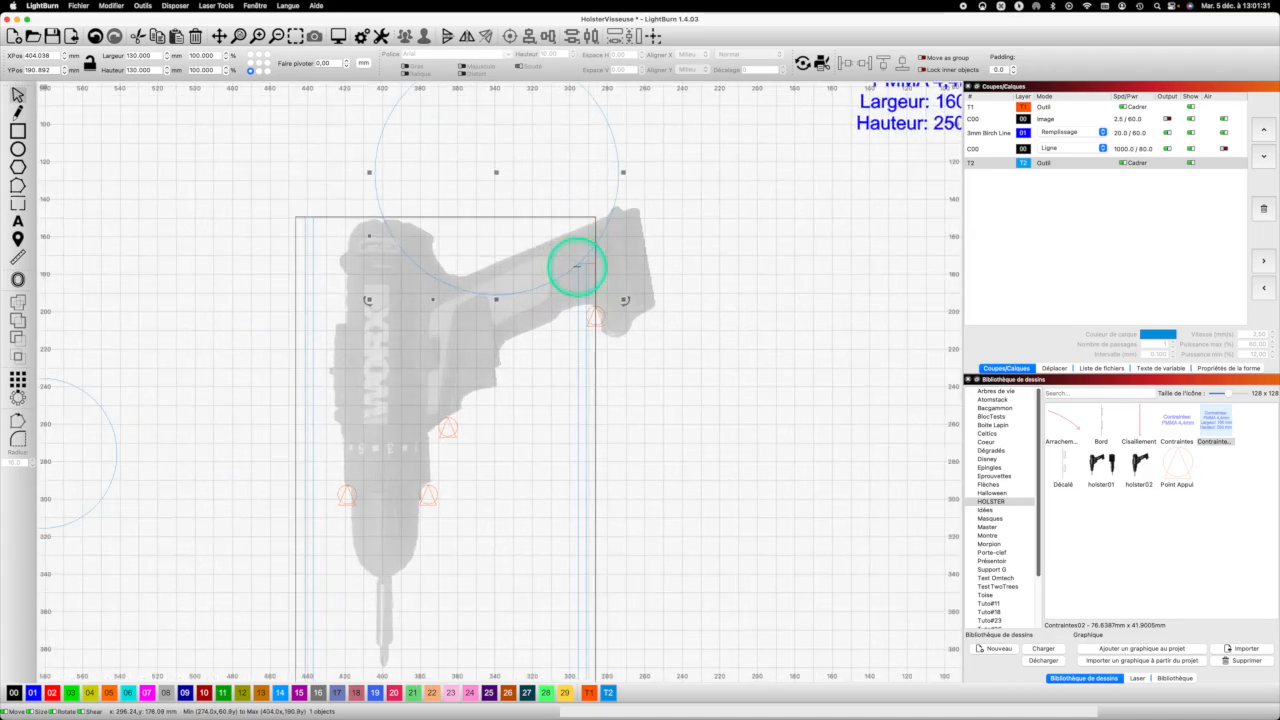
scroll(577, 266, "up", 5)
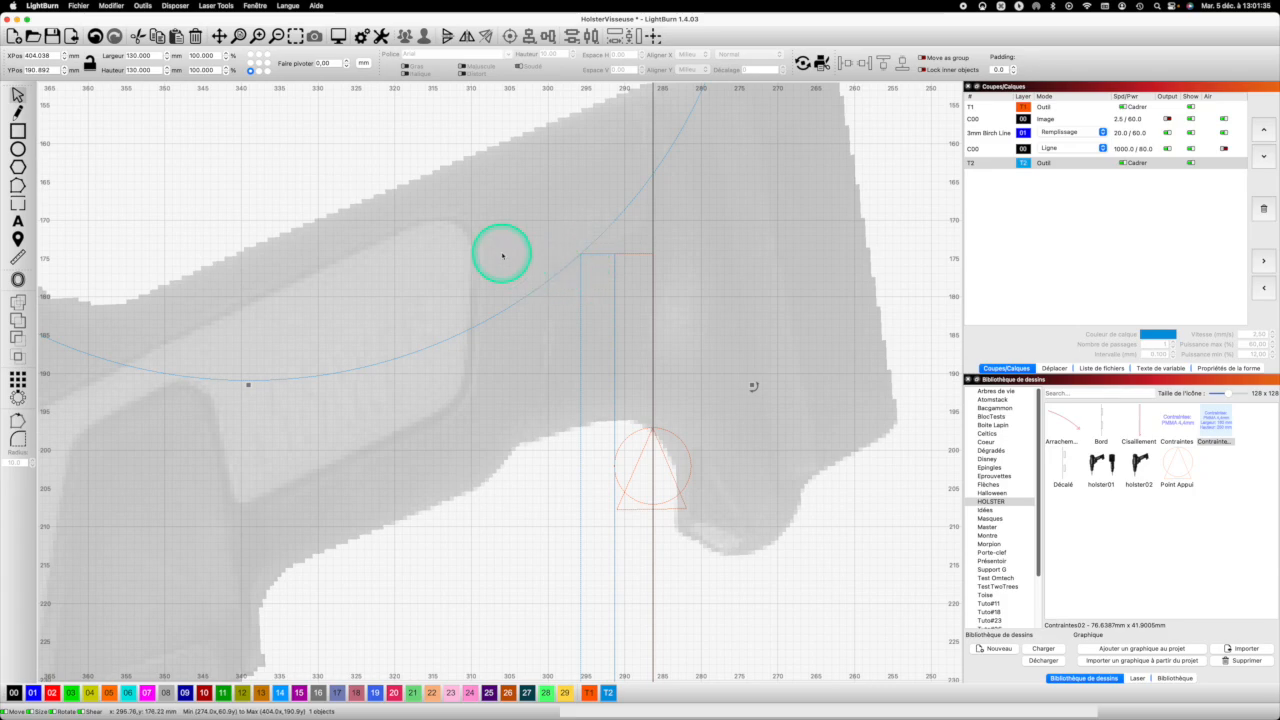
Move the 80 mm circle over the upper part of the drill body, overlapping the frame's upper left corner.
scroll(502, 256, "down", 15)
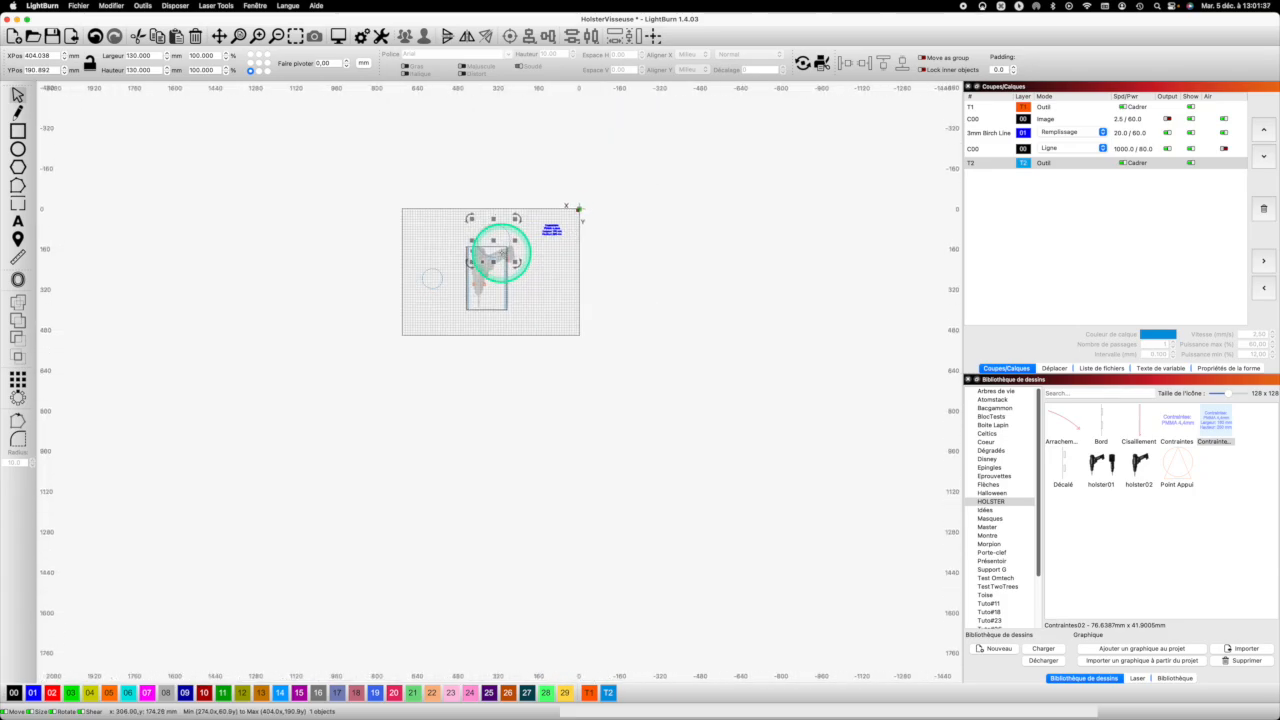
scroll(500, 254, "up", 4)
left_click_drag(392, 302, 409, 302)
left_click(409, 298)
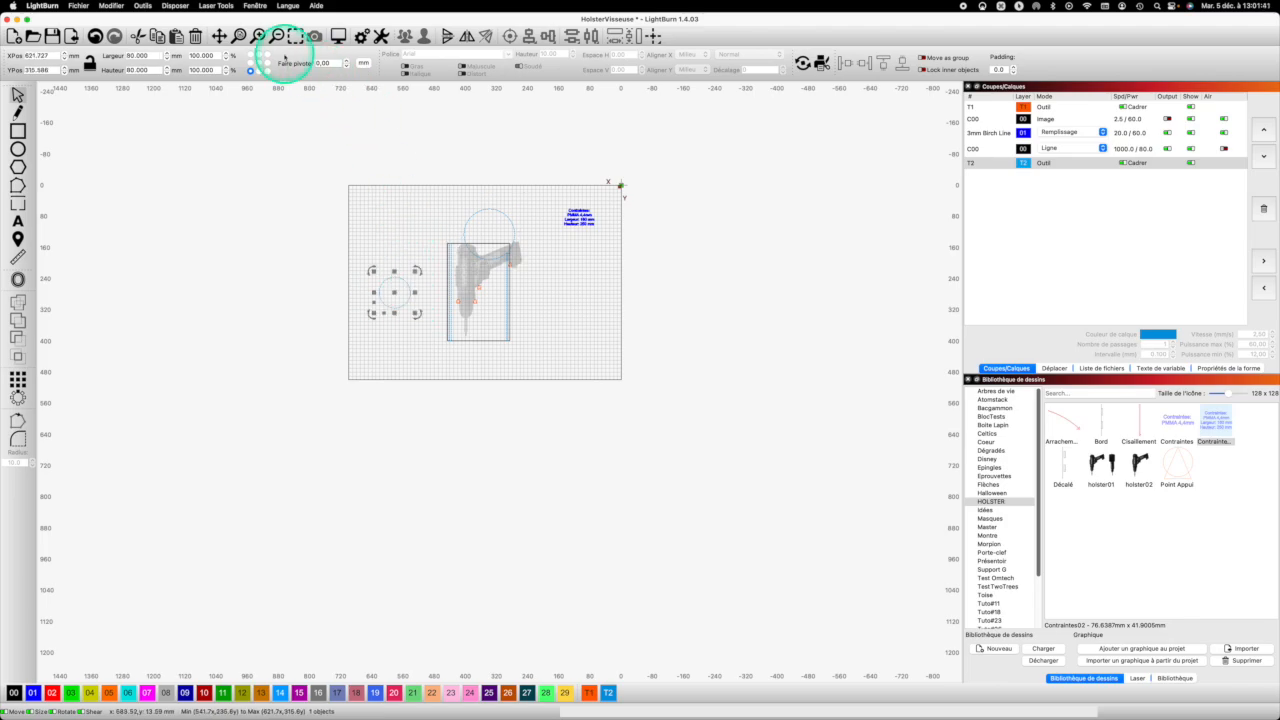
left_click(240, 34)
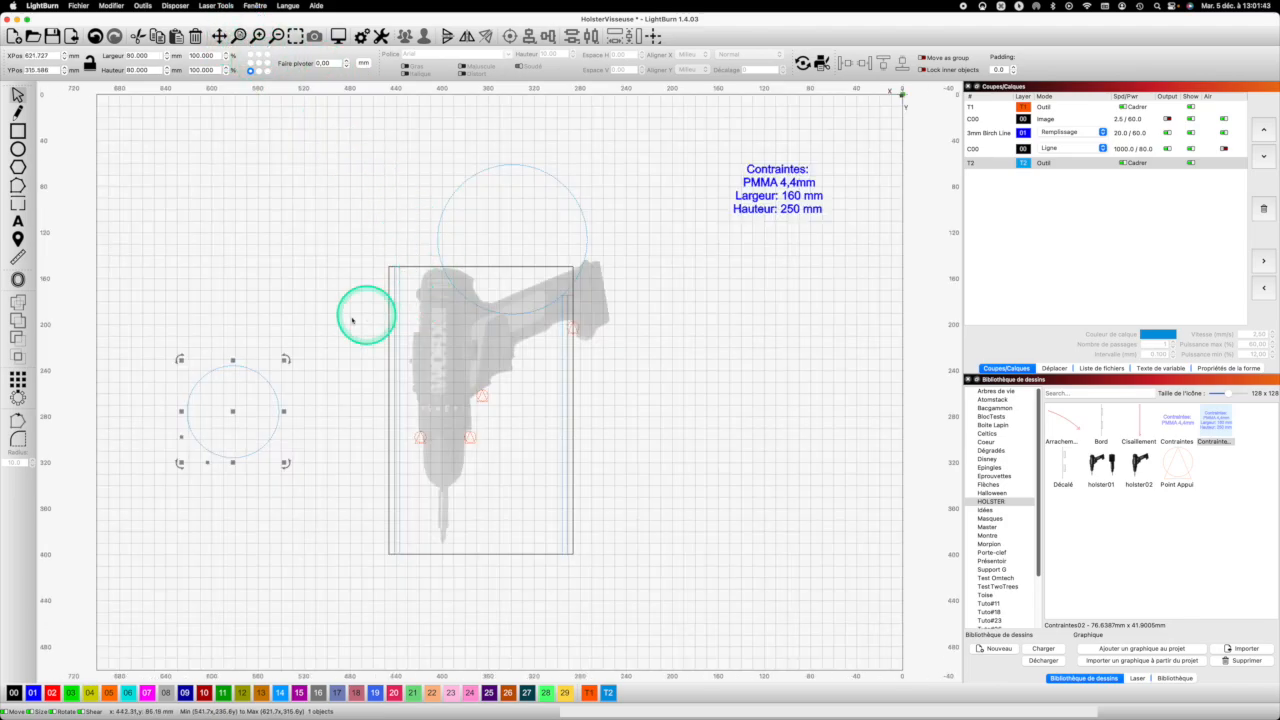
left_click_drag(234, 413, 418, 308)
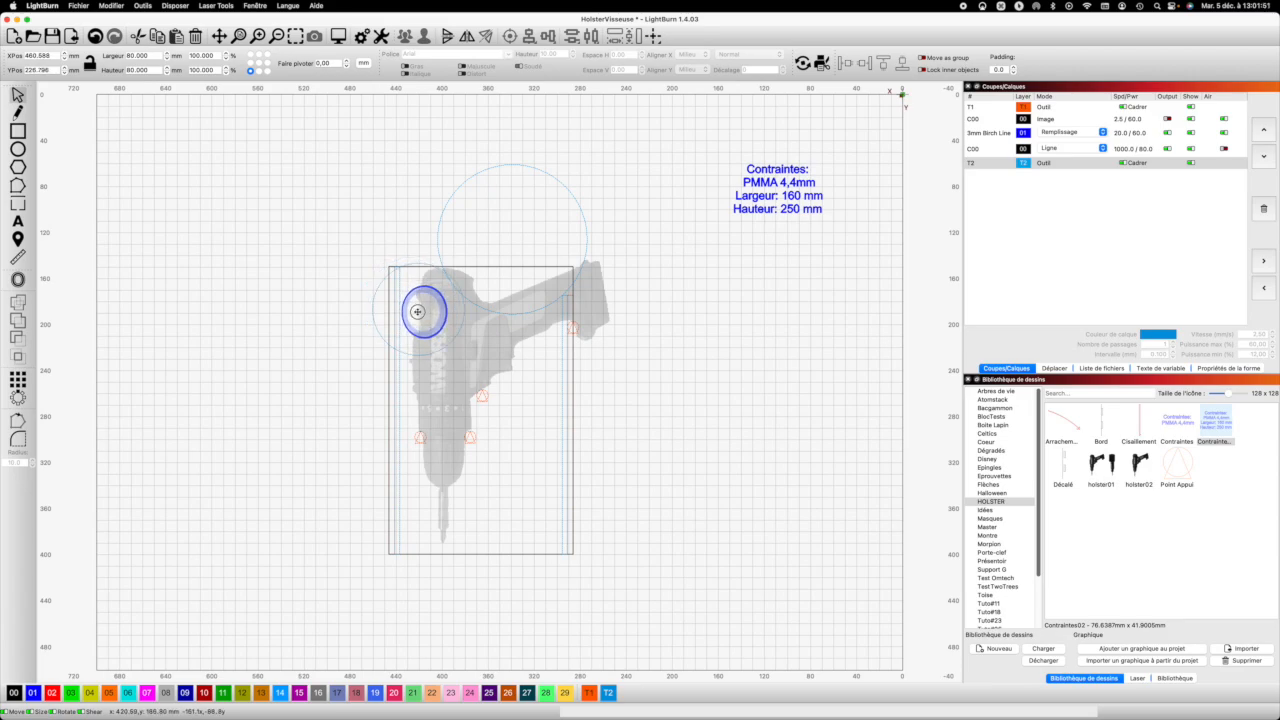
left_click_drag(415, 311, 412, 312)
left_click(413, 311)
Nudge the 80 mm circle 1 mm up and 1 mm right so its edge meets the 130 mm circle tangentially.
scroll(416, 278, "up", 1)
scroll(416, 278, "up", 5)
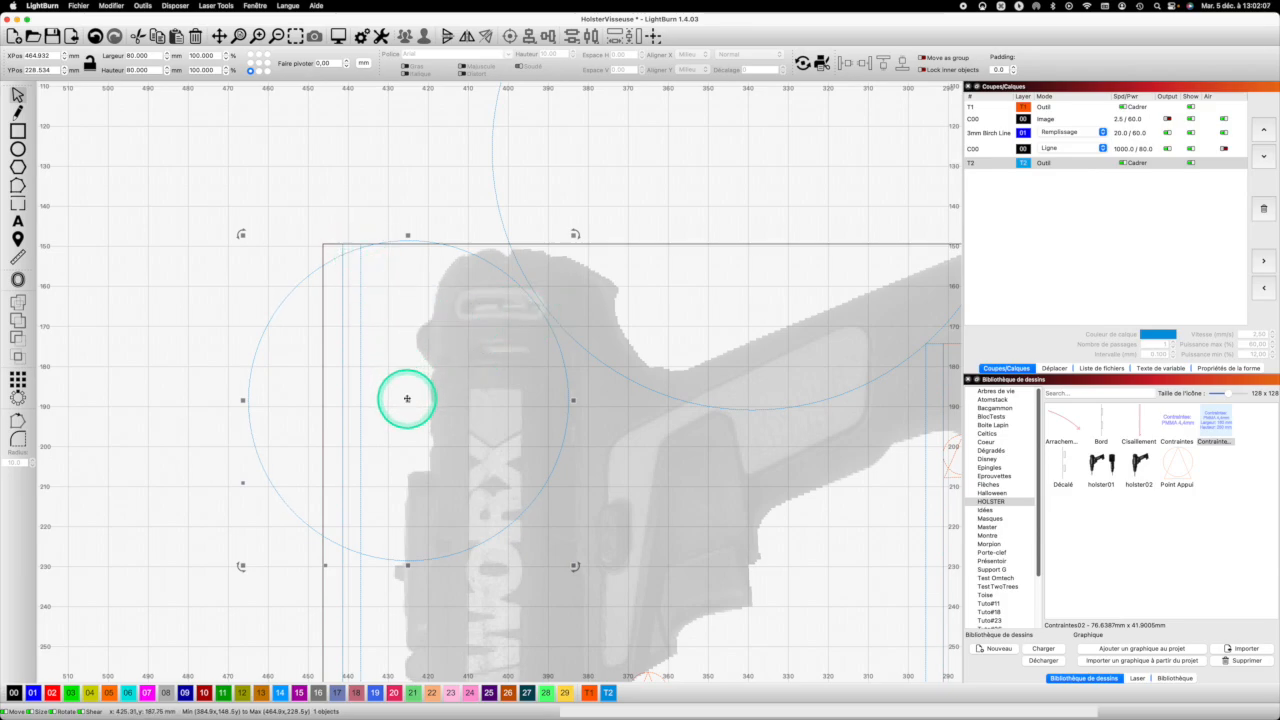
key("Up")
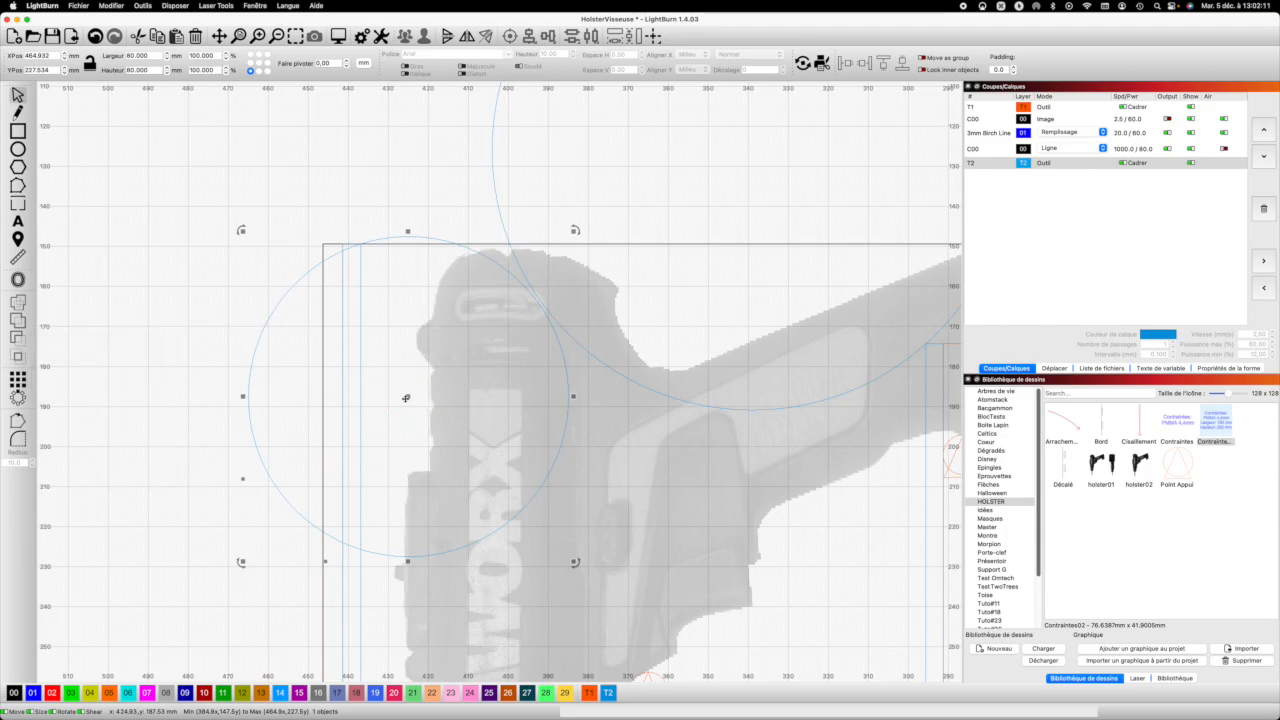
key("super+Right")
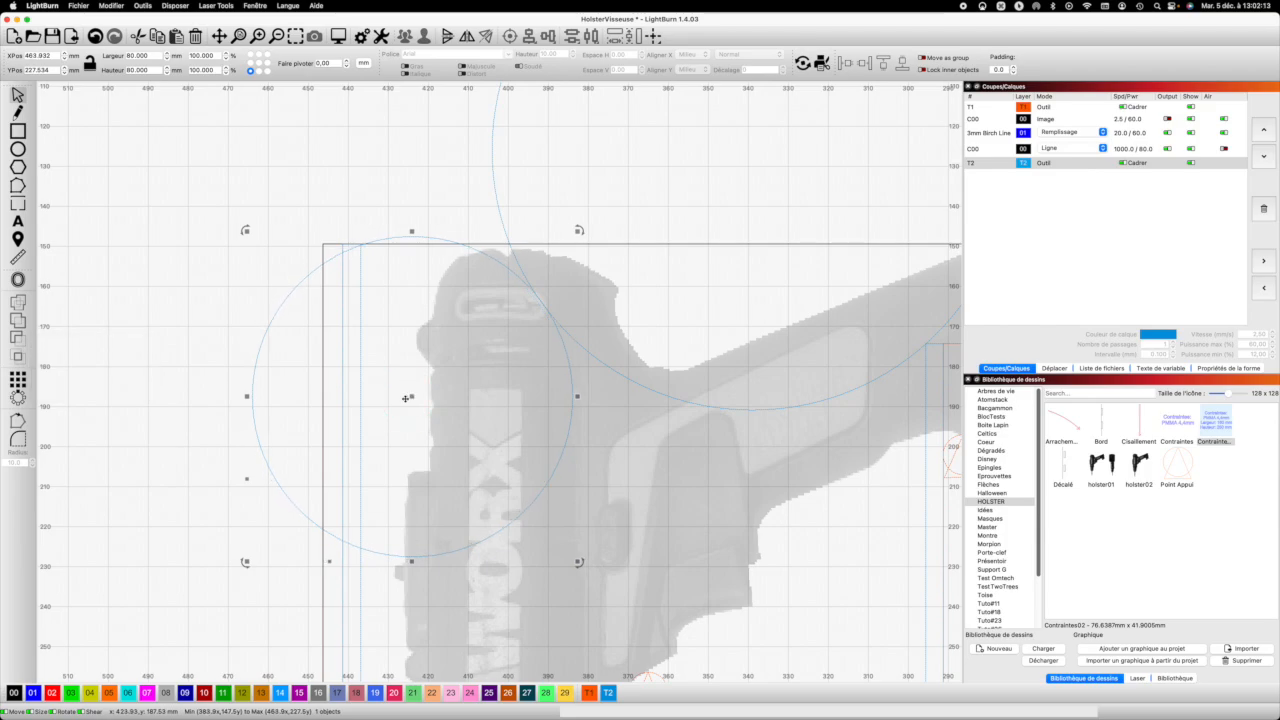
key("super+Left")
key("super+Right")
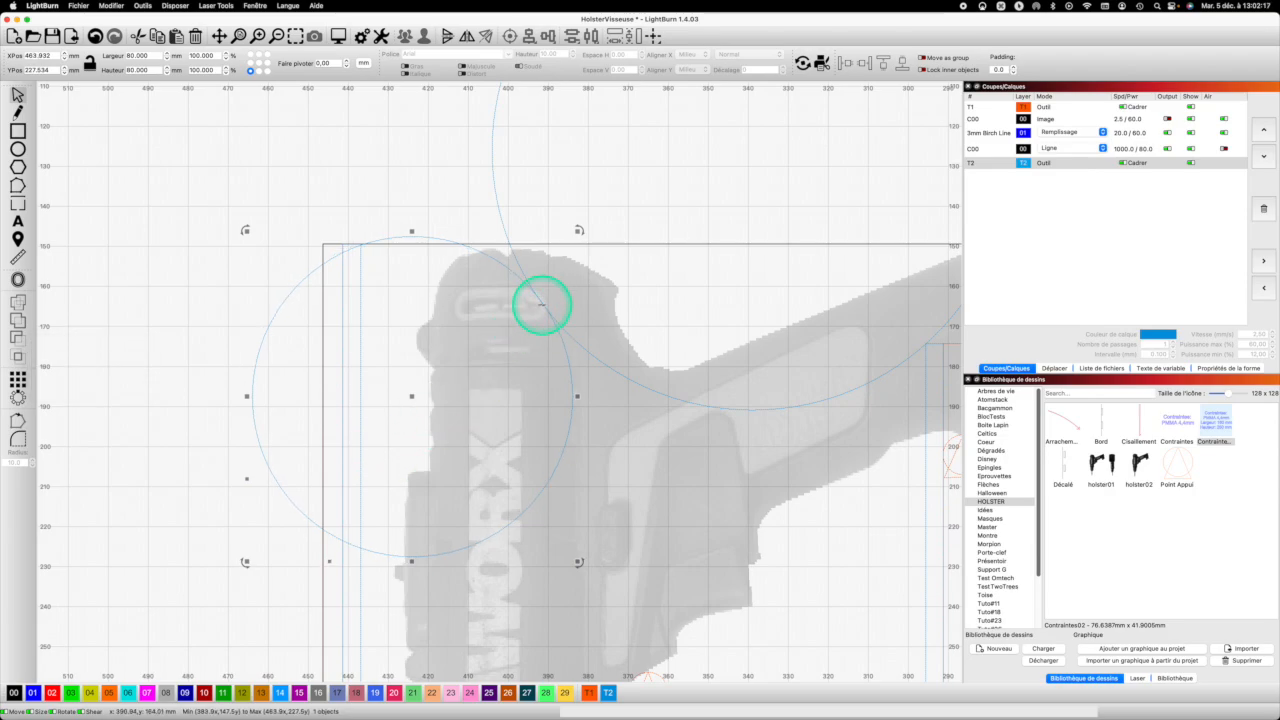
scroll(541, 304, "up", 10)
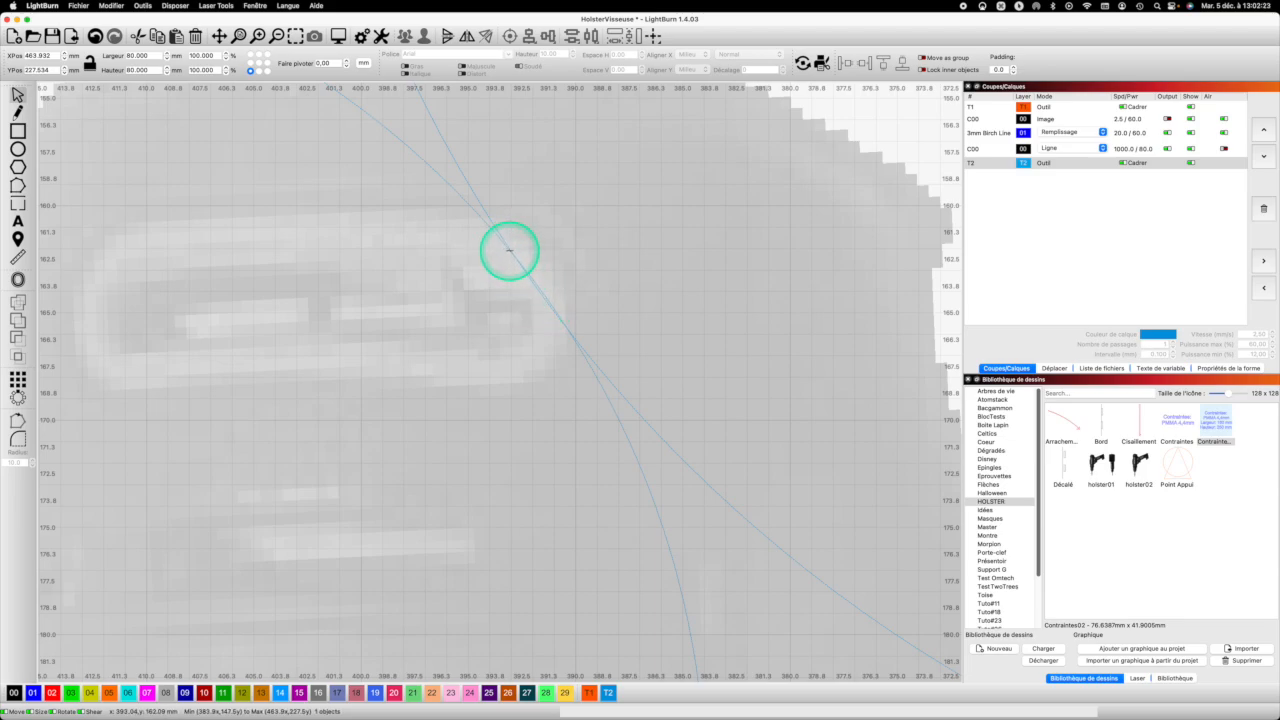
scroll(509, 250, "down", 10)
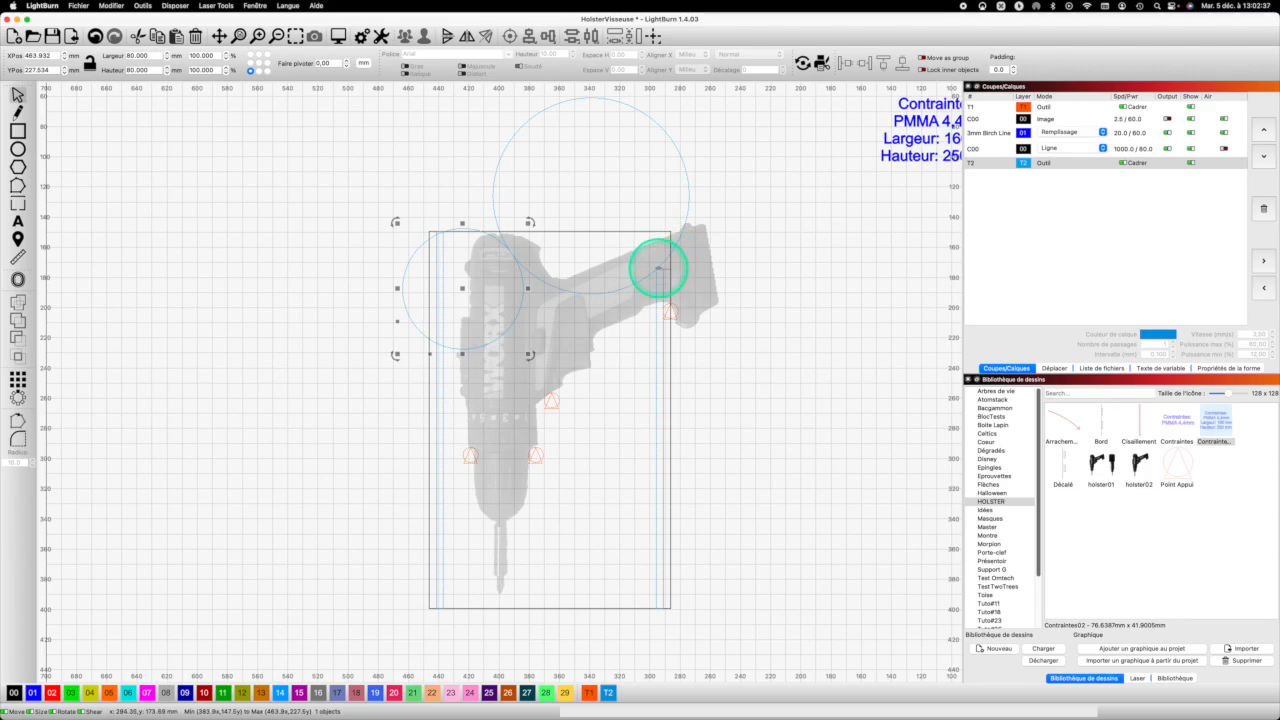
scroll(593, 246, "up", 3)
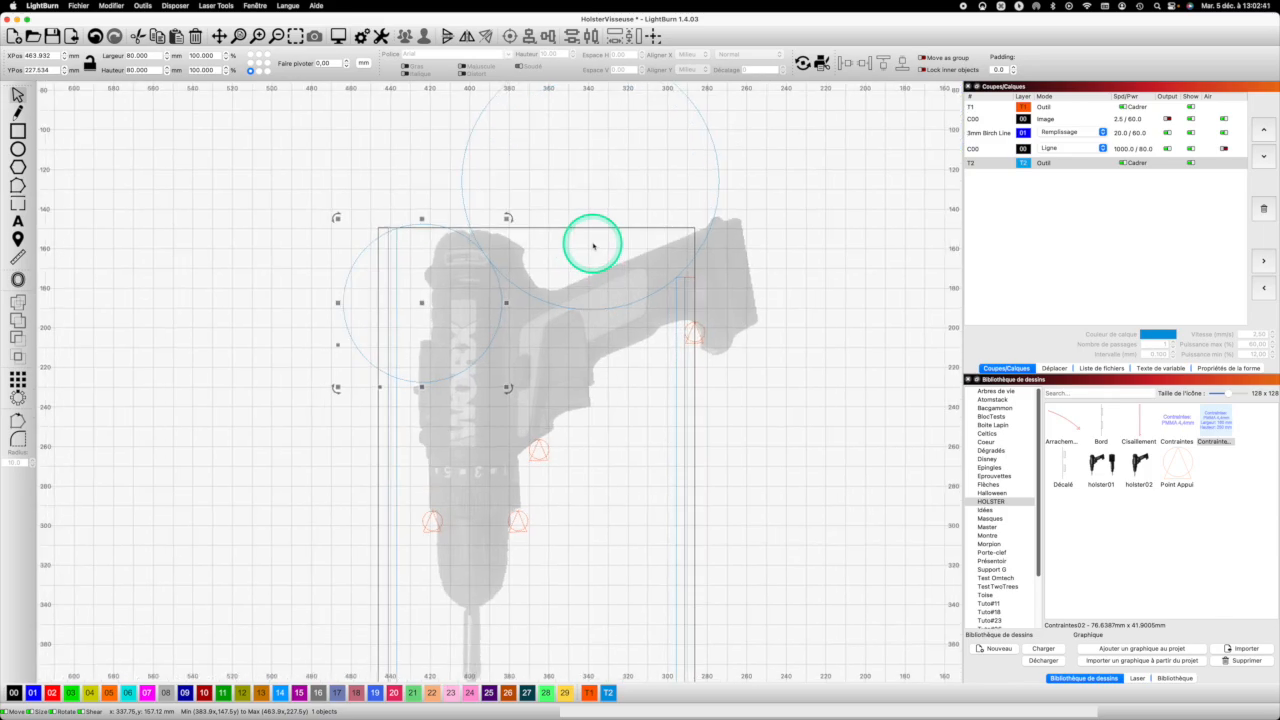
Select the 80 mm circle, the 130 mm circle and the 160 × 250 mm frame together and convert them to paths.
left_click(17, 95)
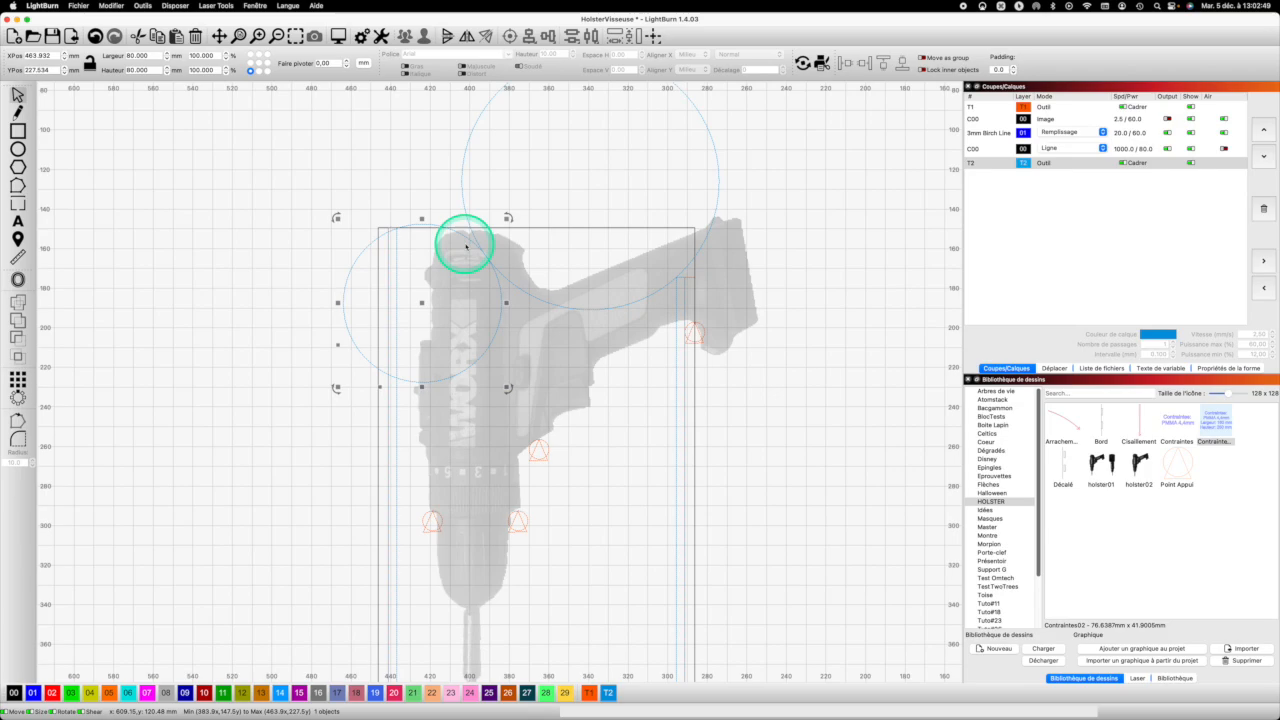
left_click(470, 187, "shift")
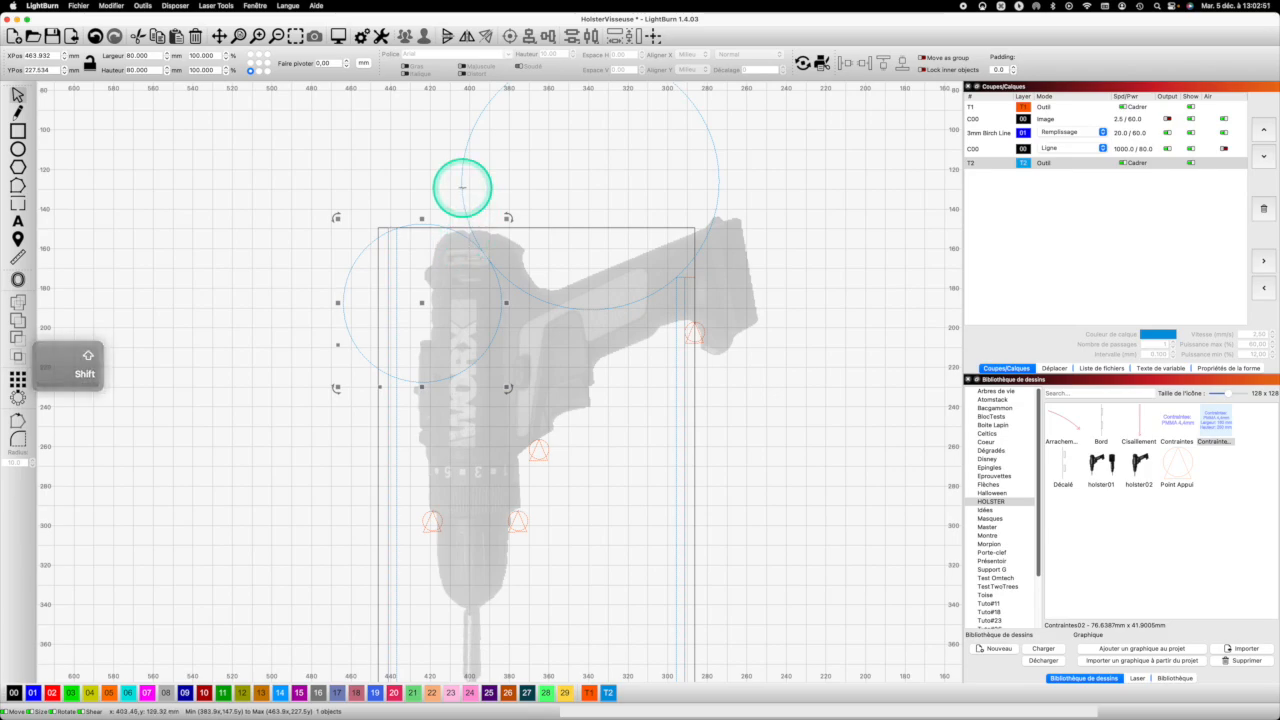
left_click(462, 187, "shift")
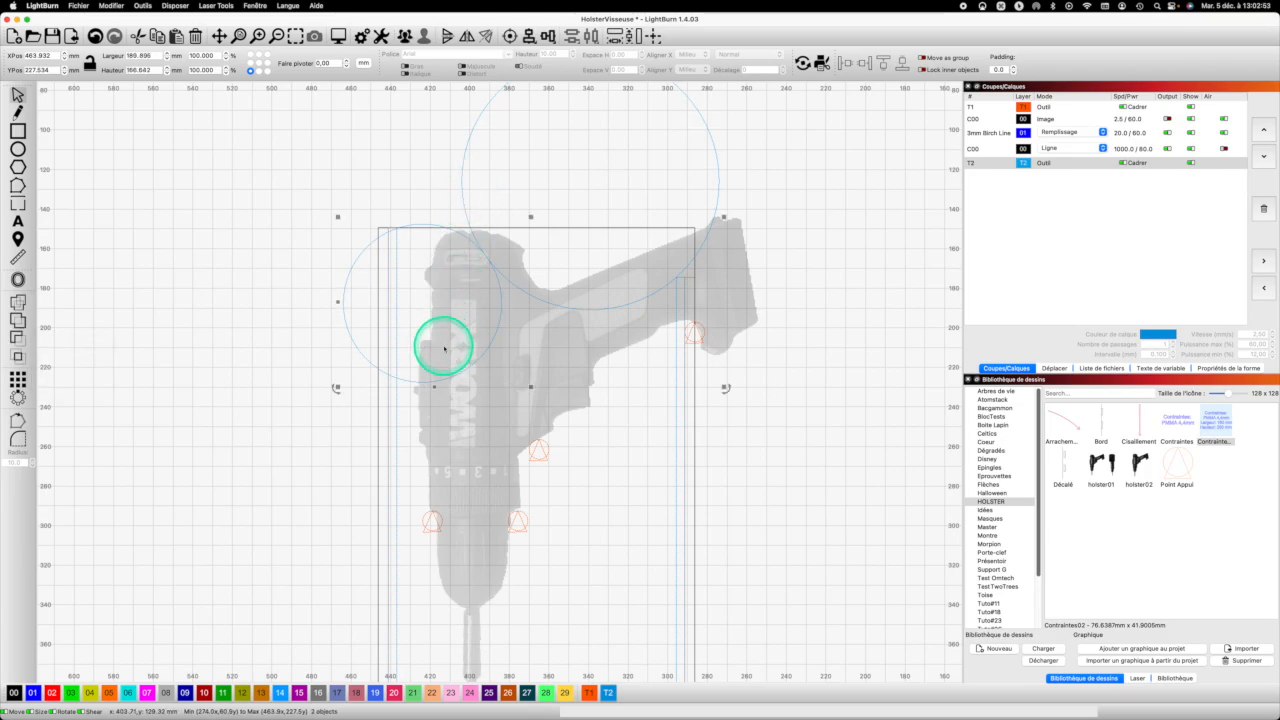
left_click(380, 432)
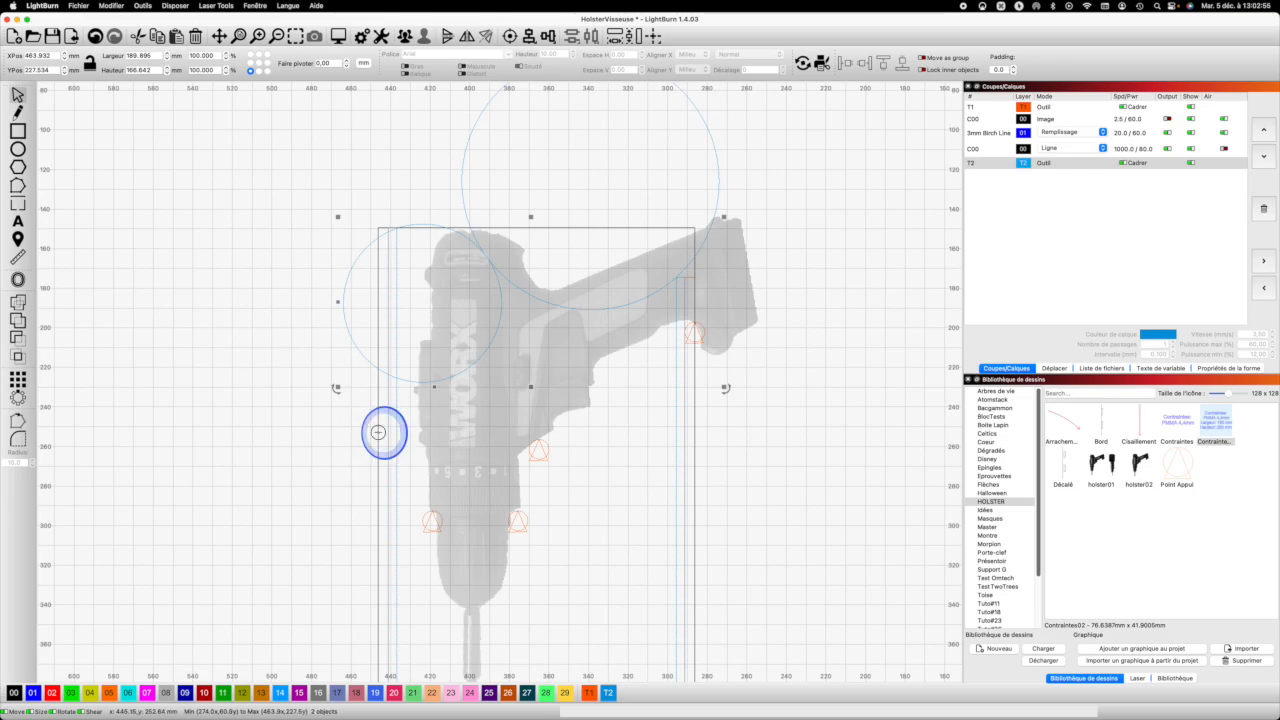
left_click(507, 264, "shift")
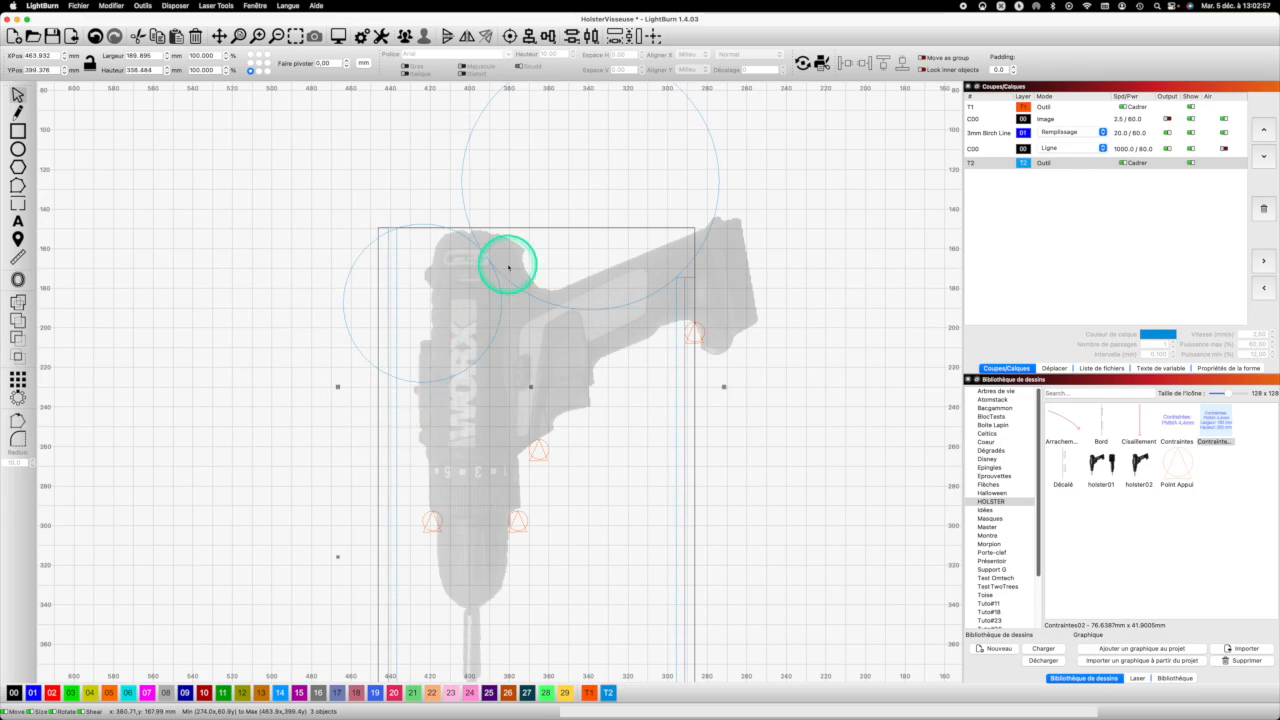
right_click(507, 264)
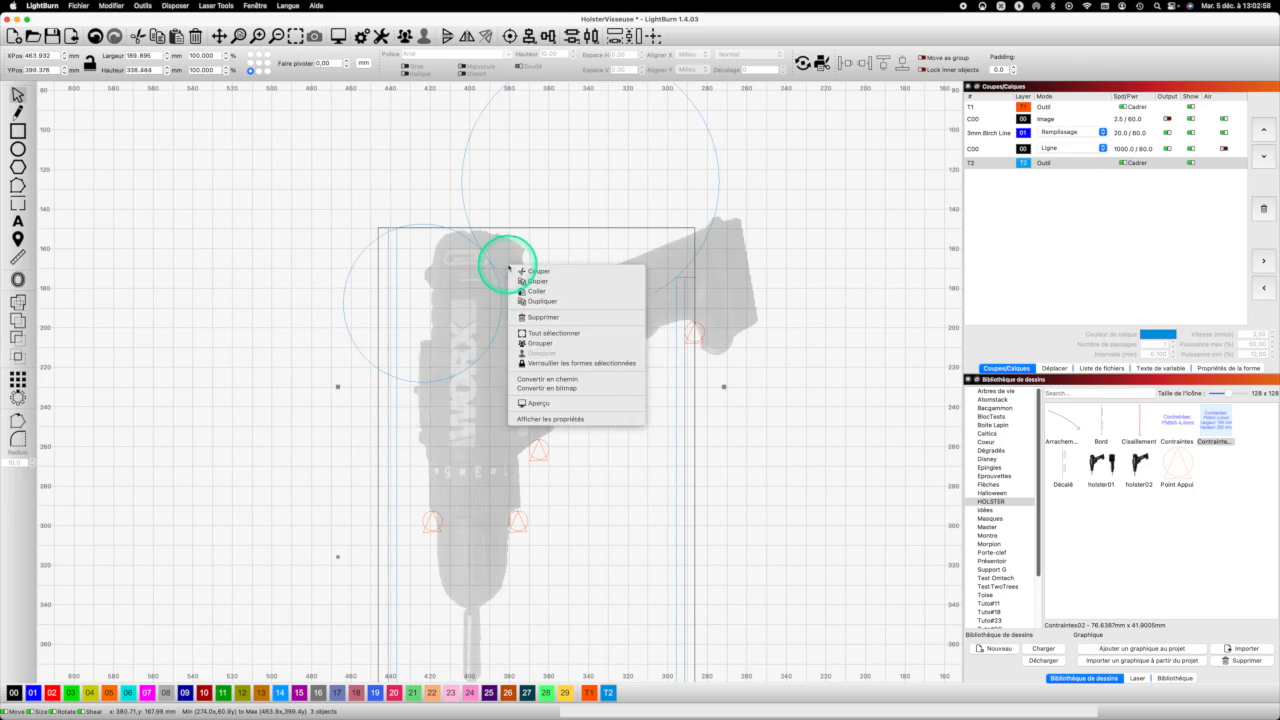
left_click(573, 379)
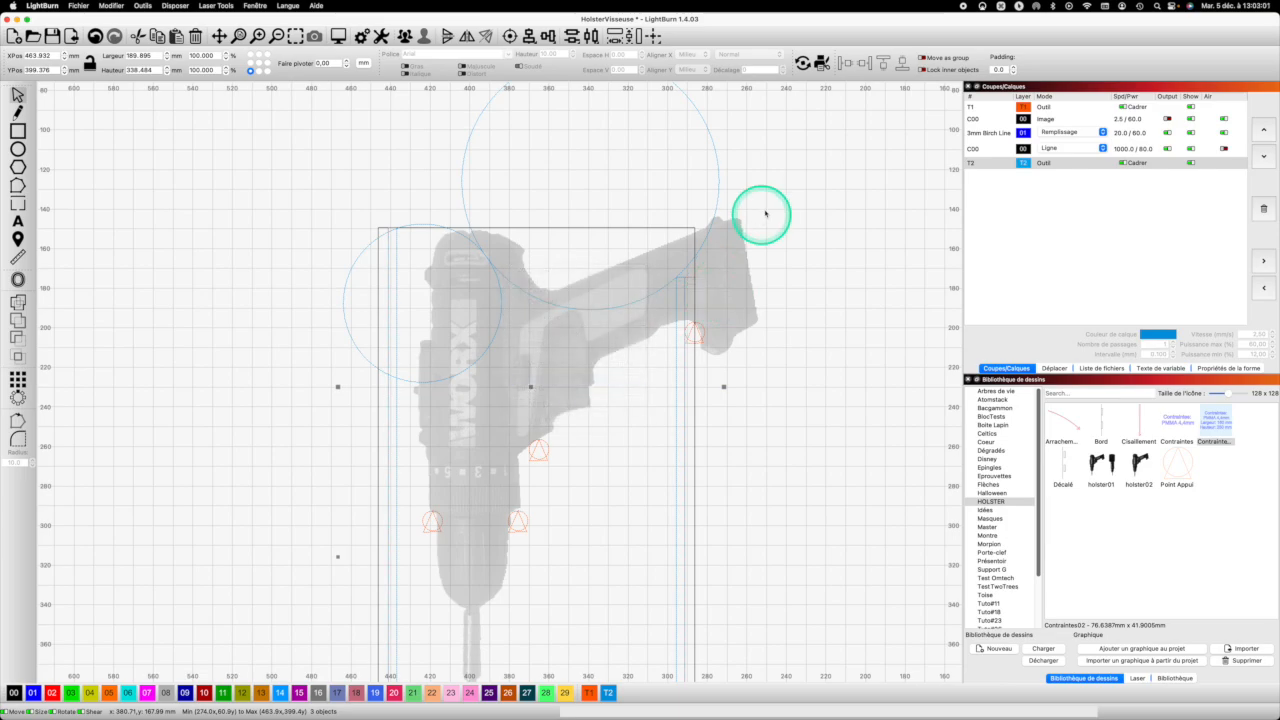
Insert a node on the 130 mm circle where it meets the upper inner corner of the right T2 strip.
left_click(716, 182)
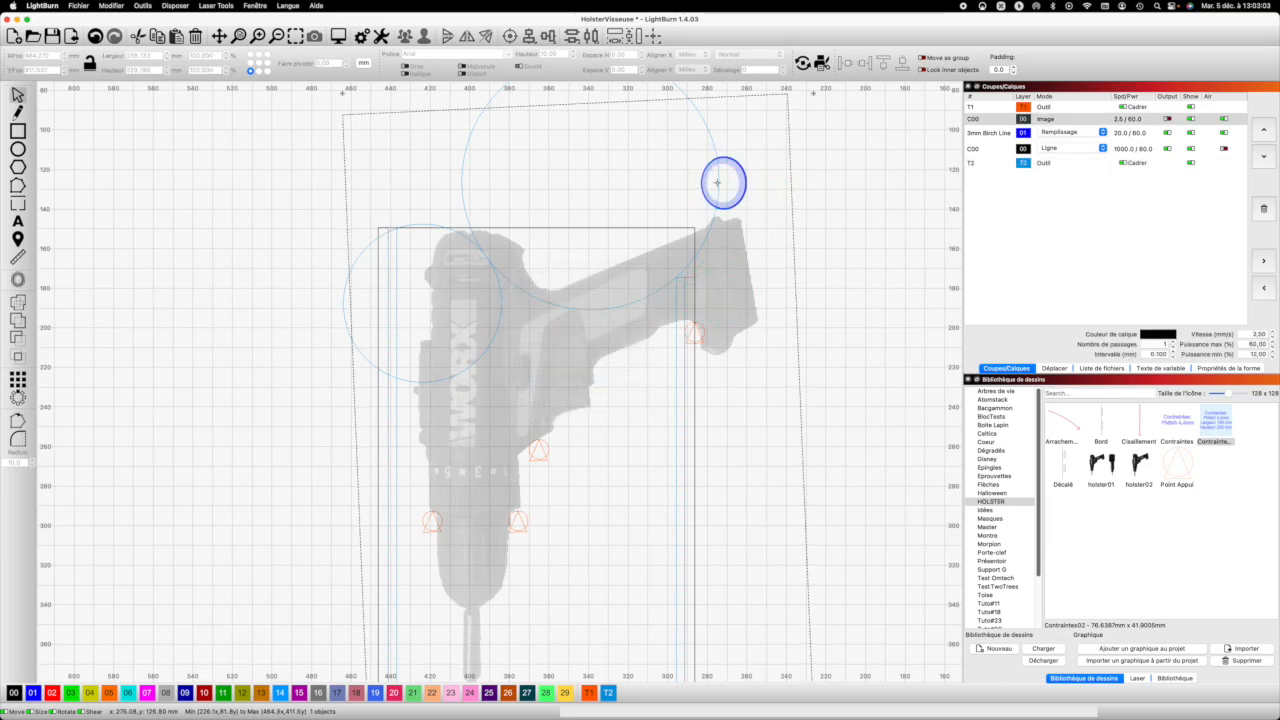
left_click(716, 182)
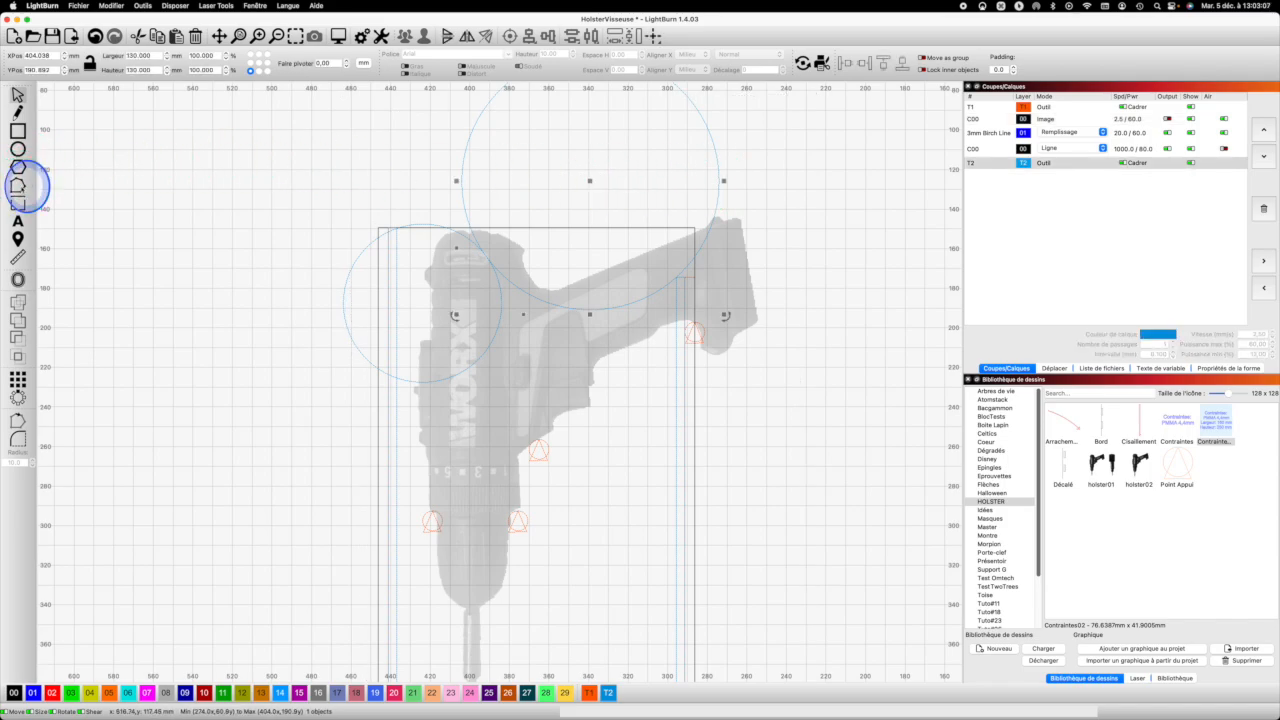
key("ctrl+grave")
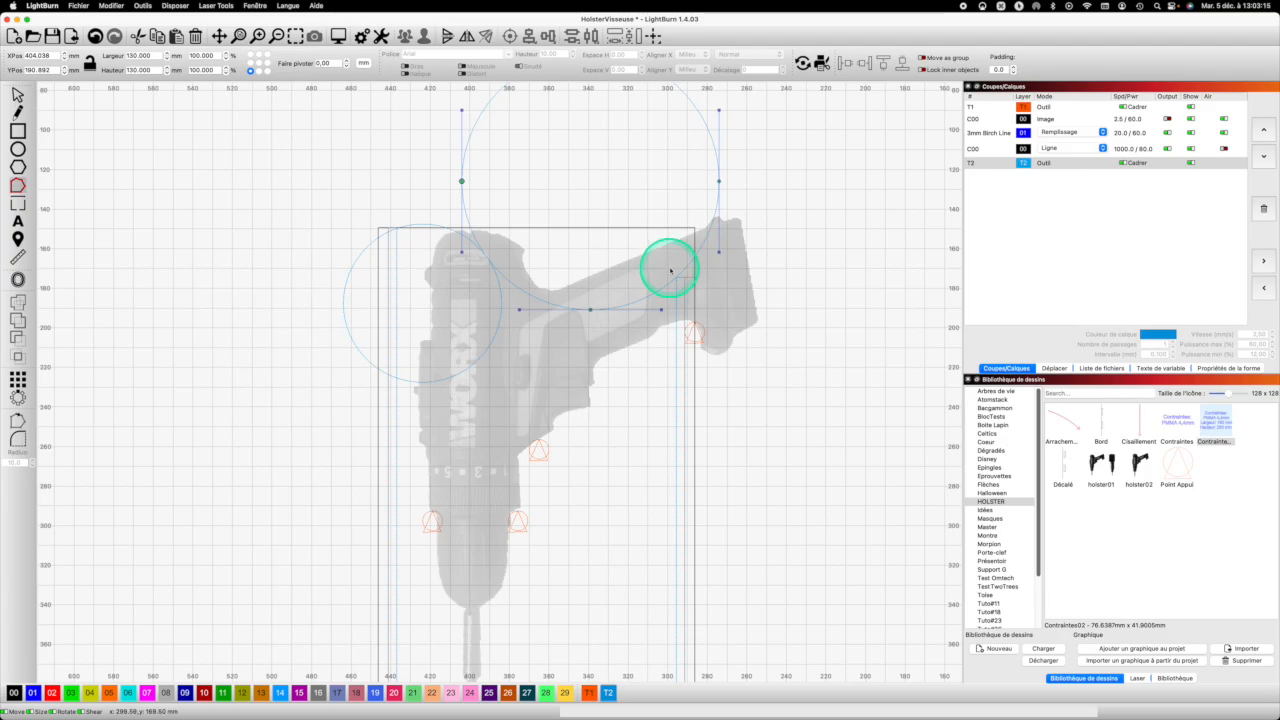
scroll(672, 268, "up", 1)
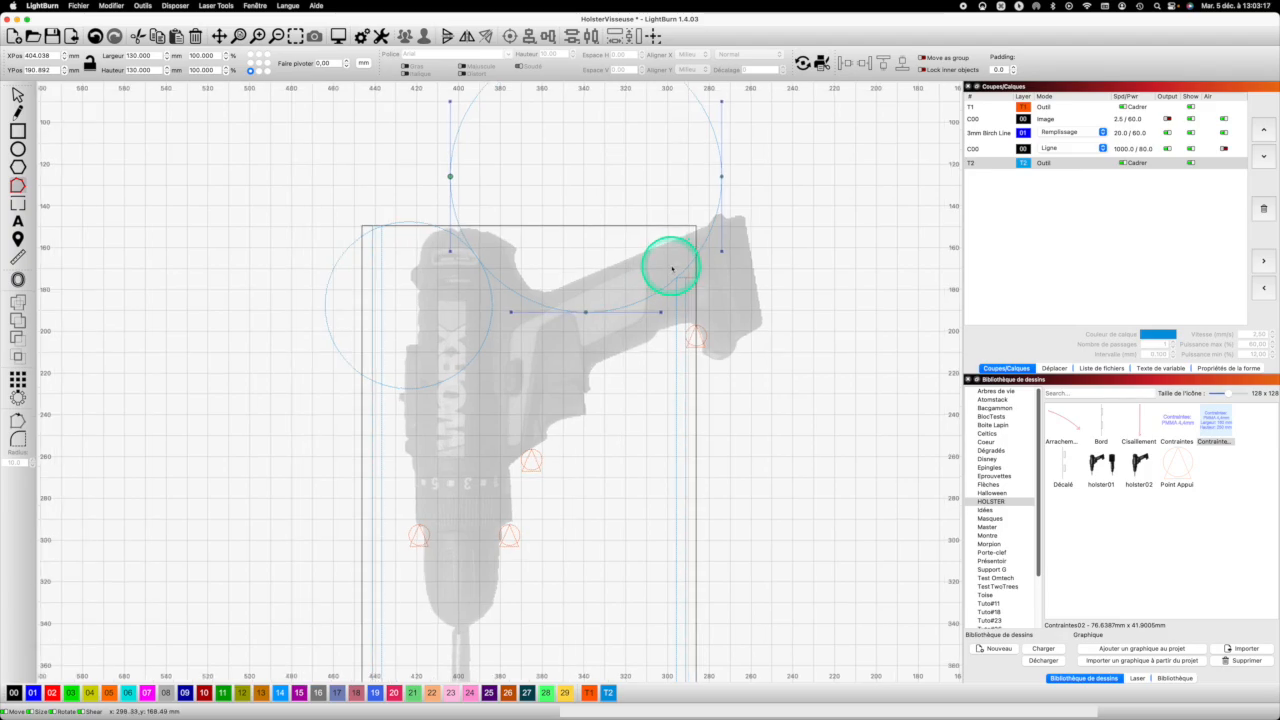
scroll(672, 268, "up", 1)
scroll(676, 281, "up", 2)
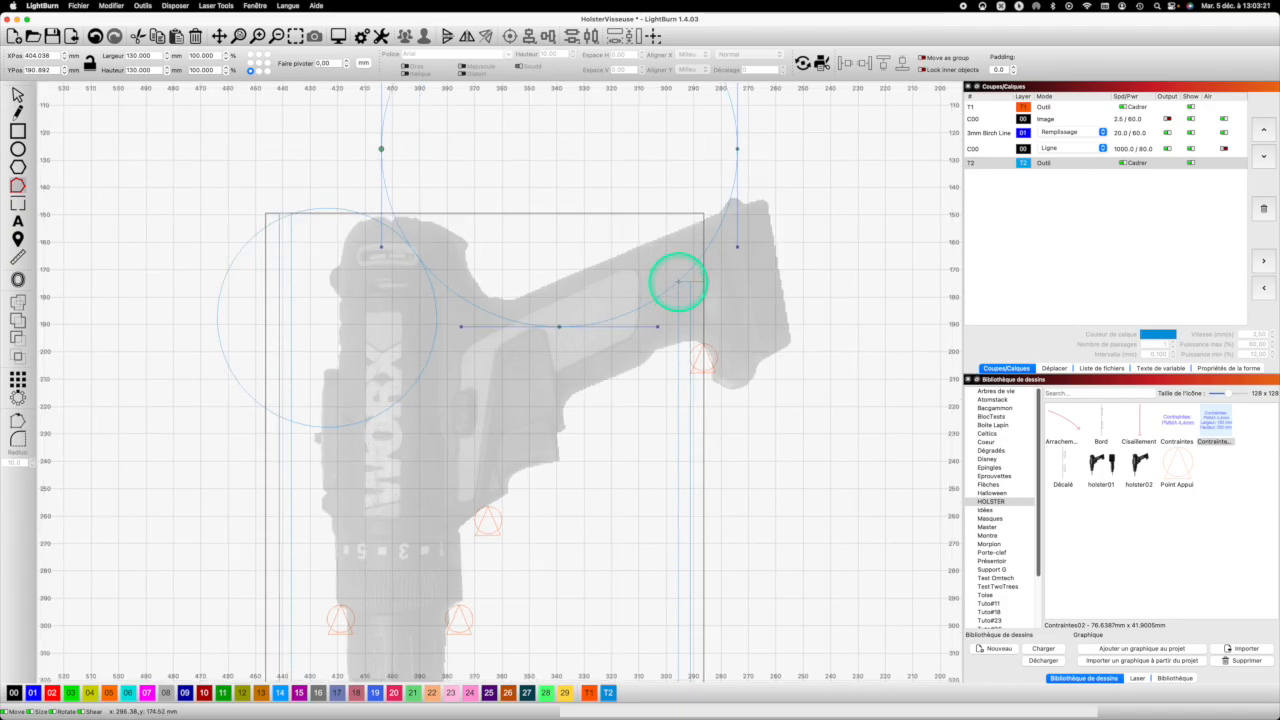
key("i")
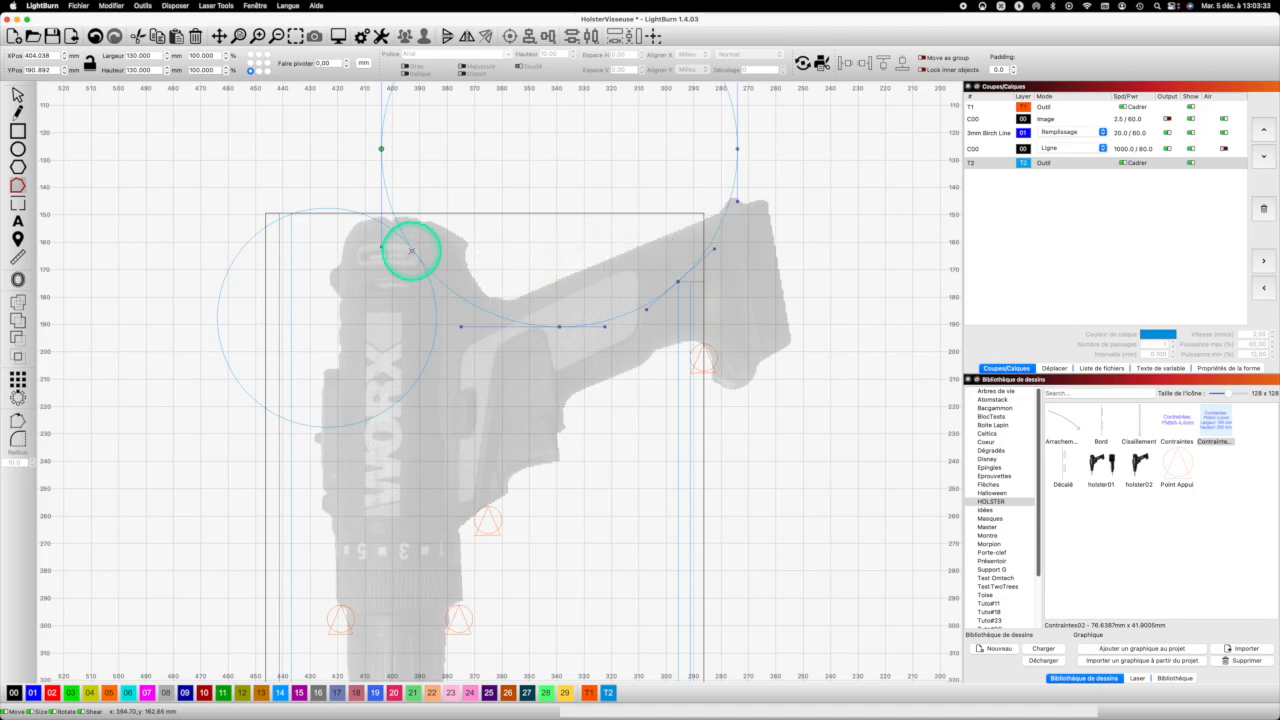
Insert a node on the 130 mm circle at its contact point with the 80 mm circle.
scroll(411, 251, "up", 1)
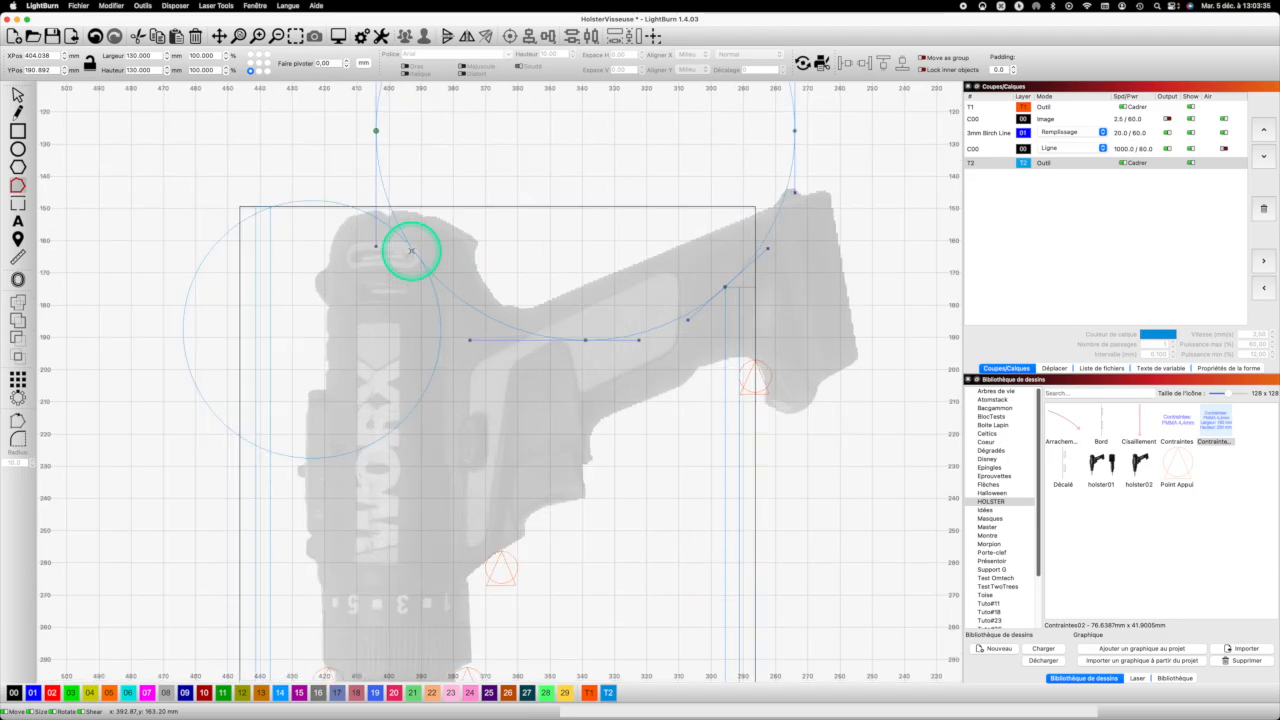
scroll(411, 251, "up", 5)
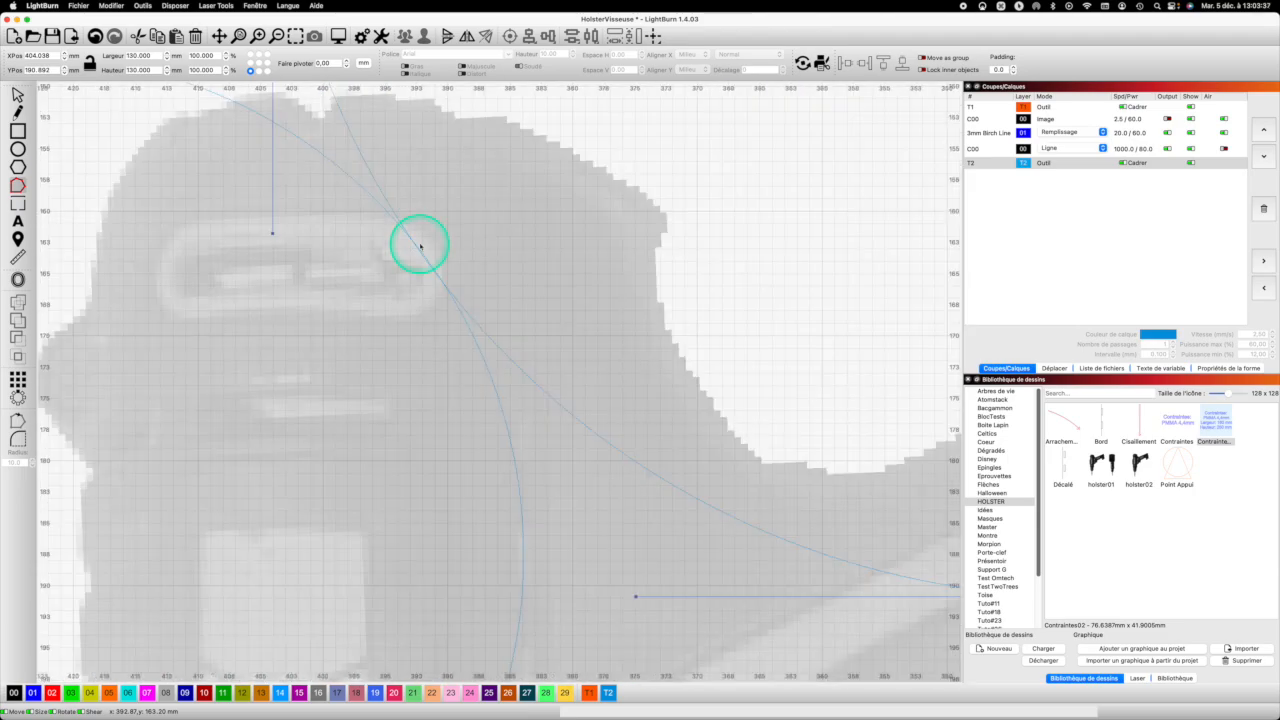
scroll(420, 246, "up", 2)
scroll(424, 245, "up", 3)
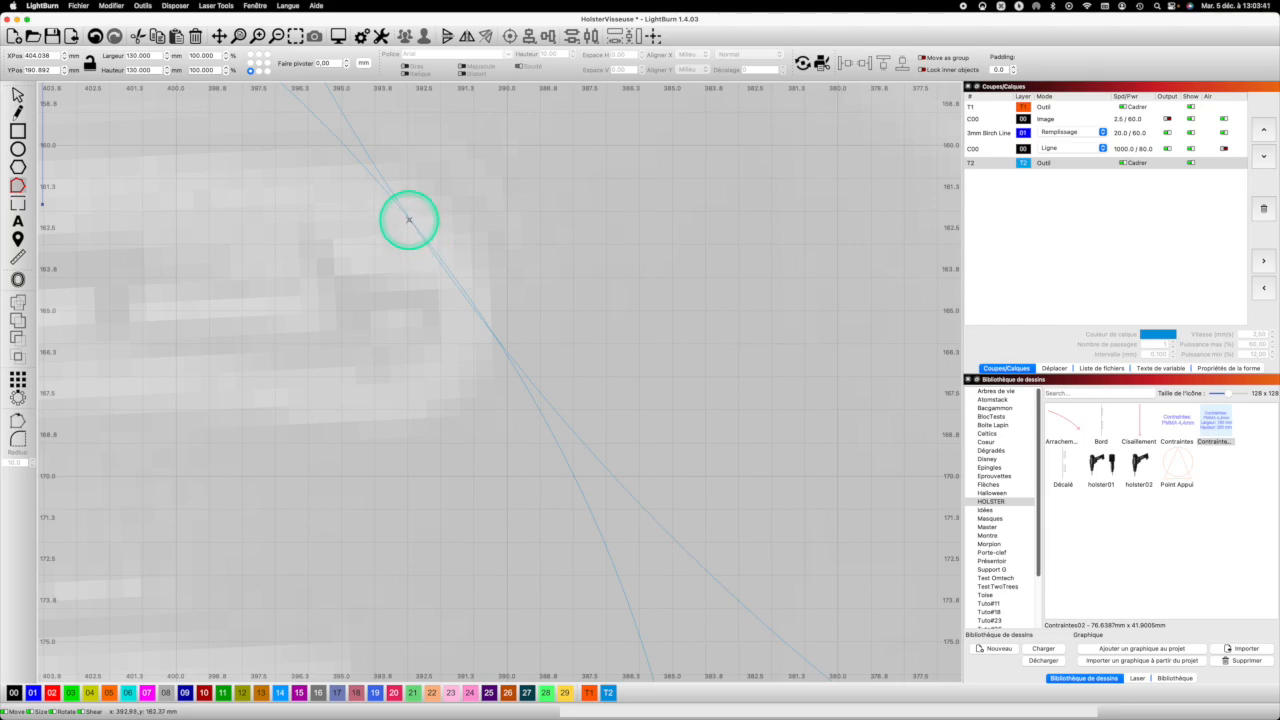
left_click(409, 219)
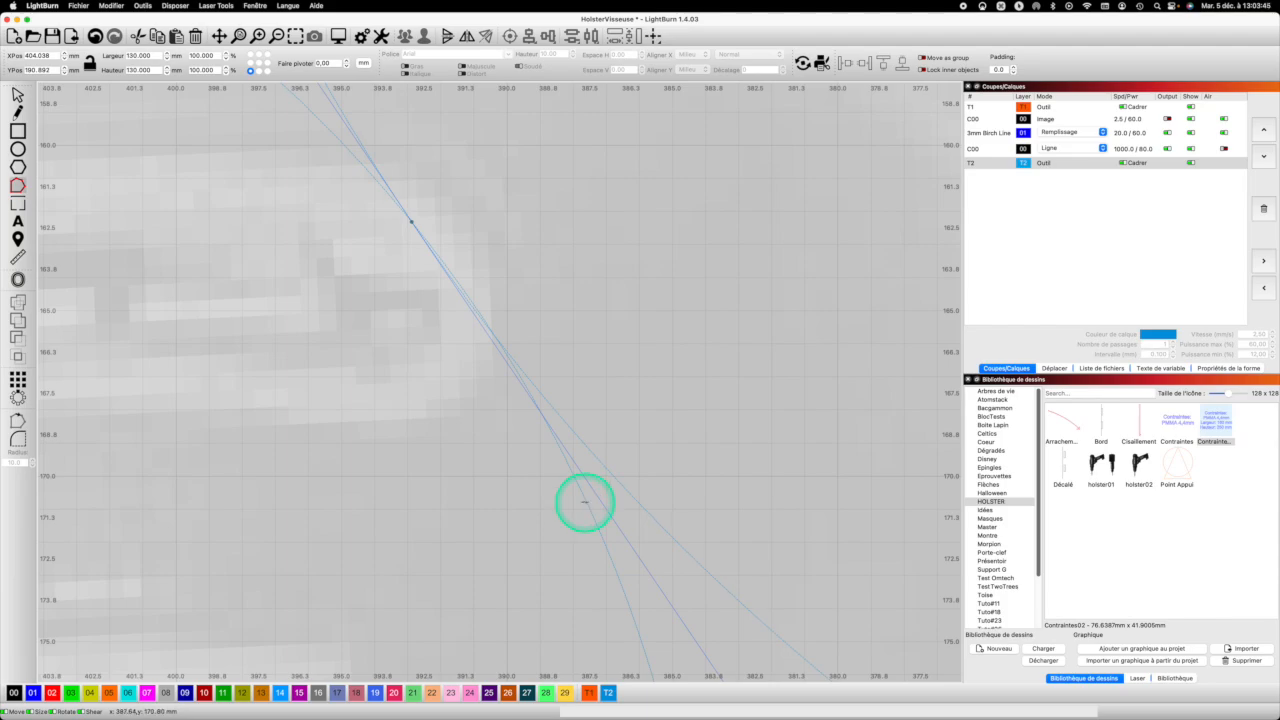
Switch node editing to the 80 mm circle and insert a node at its contact point with the 130 mm circle.
key("super+z")
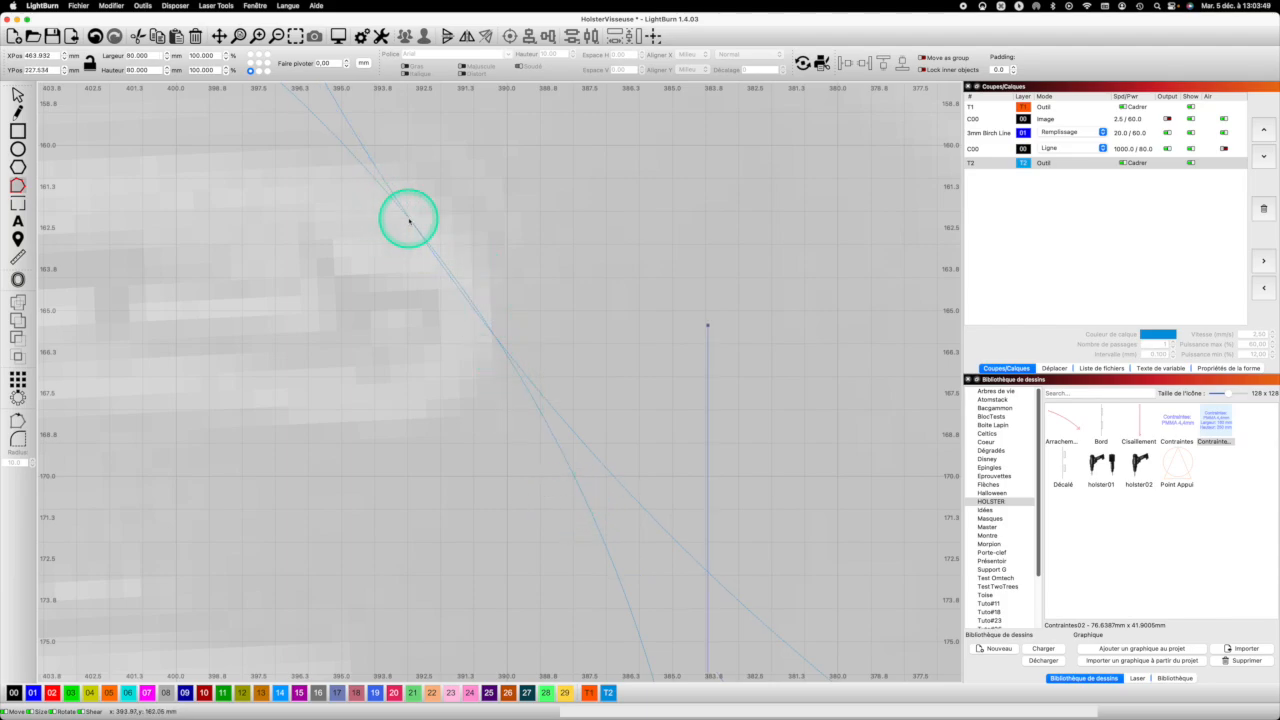
scroll(408, 218, "up", 2)
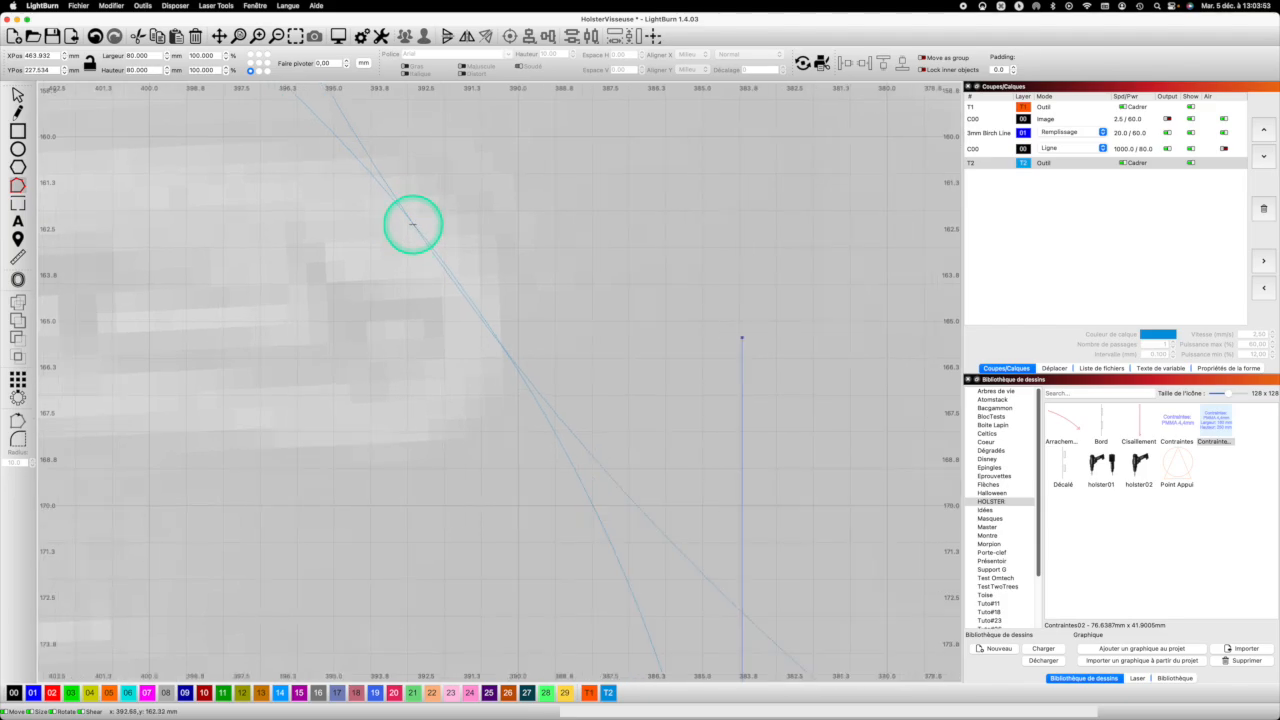
key("i")
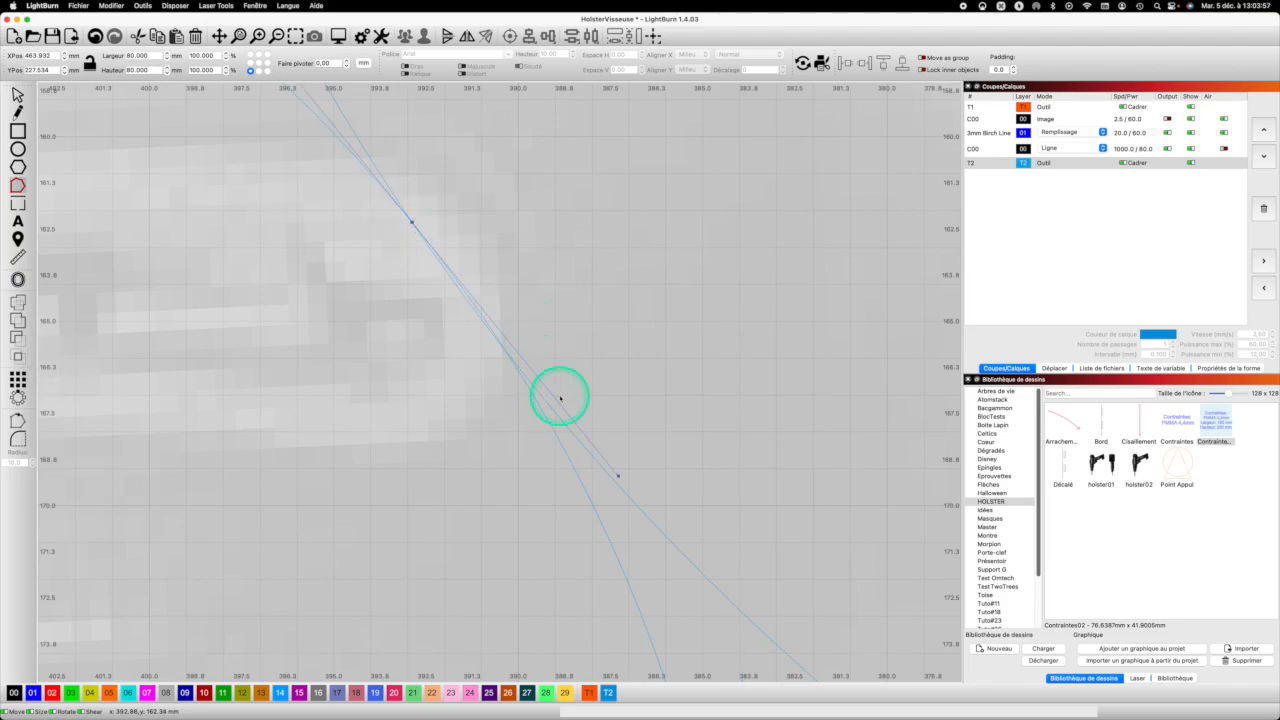
Select the 160 × 250 mm frame by itself and convert it to a path.
scroll(556, 397, "down", 6)
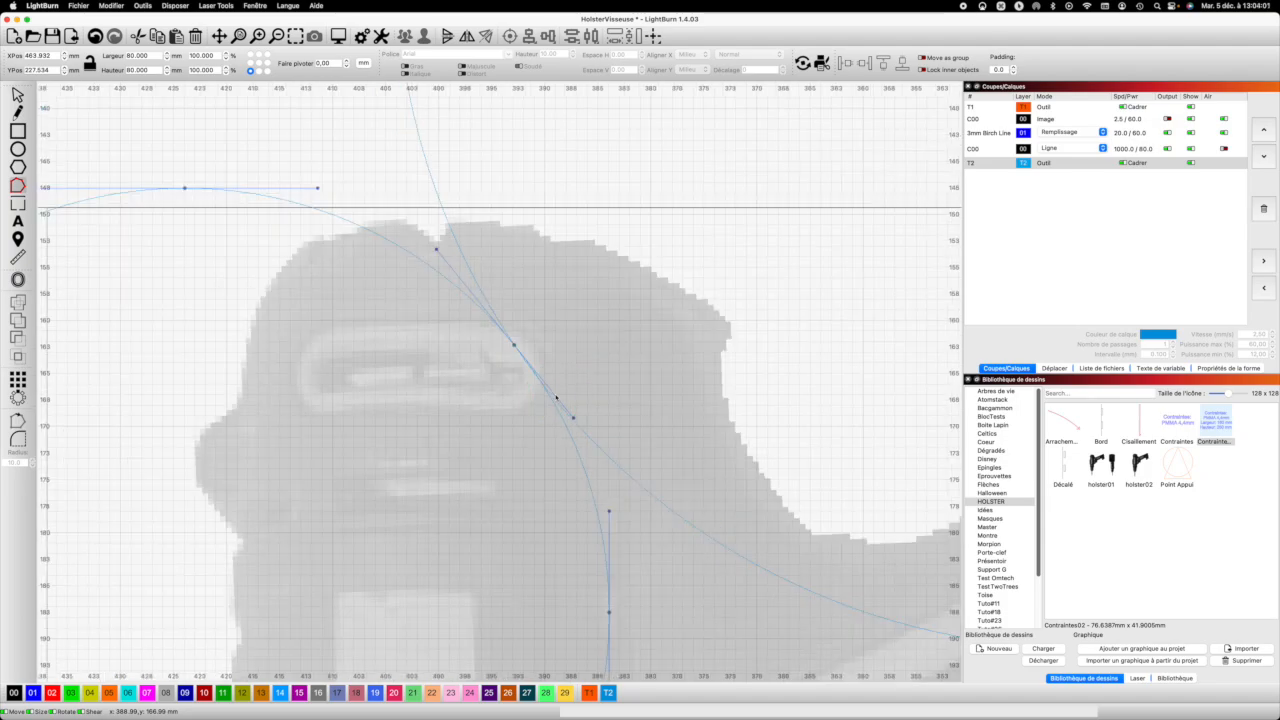
scroll(556, 397, "down", 3)
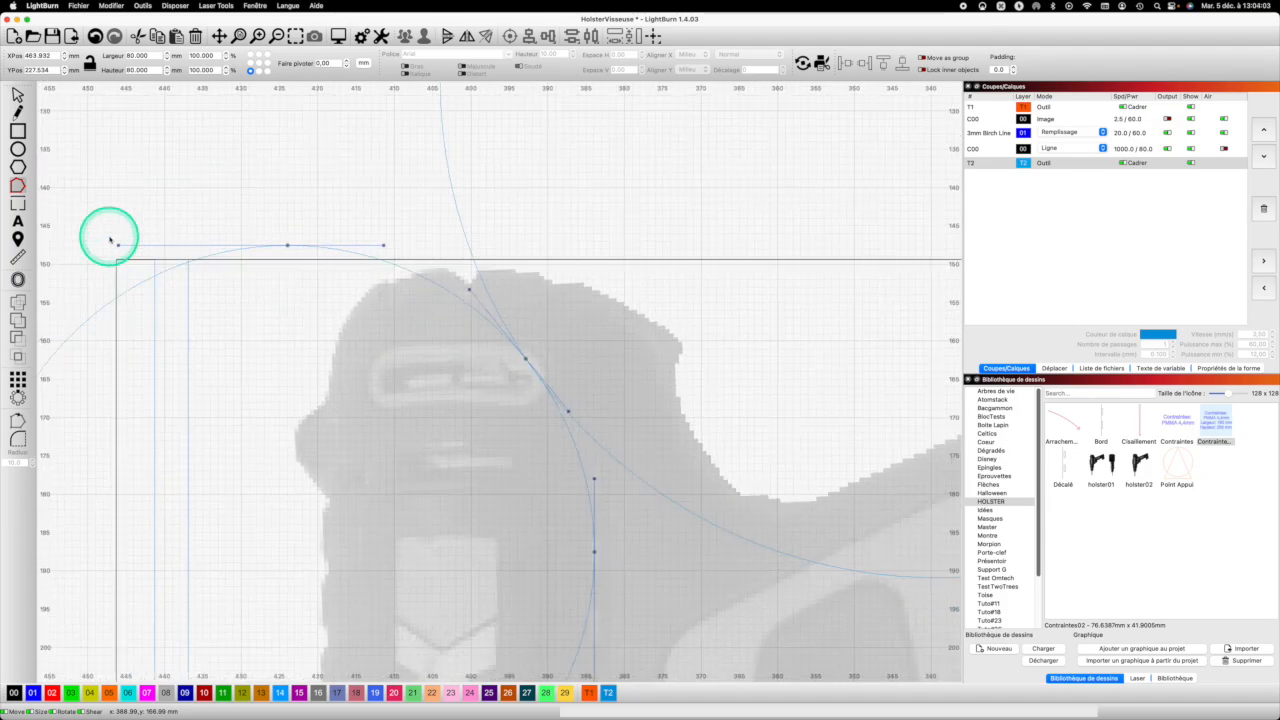
left_click(409, 260)
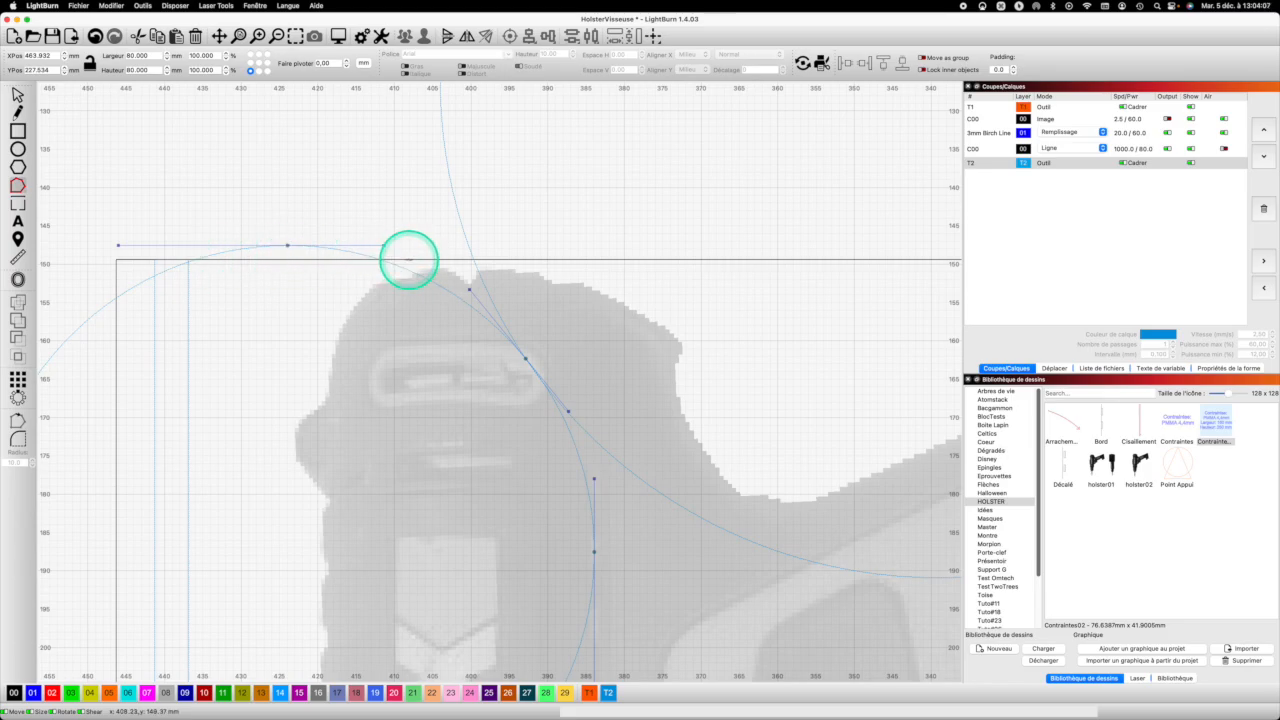
left_click(505, 259)
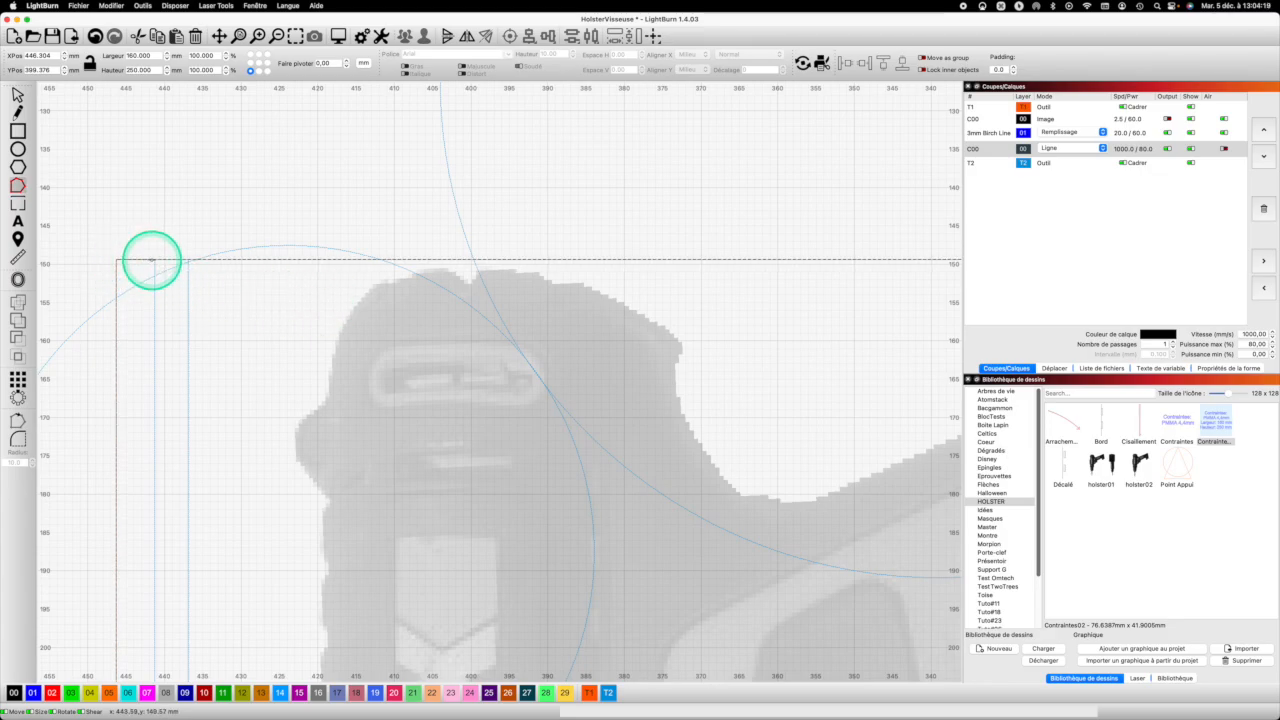
left_click(152, 260)
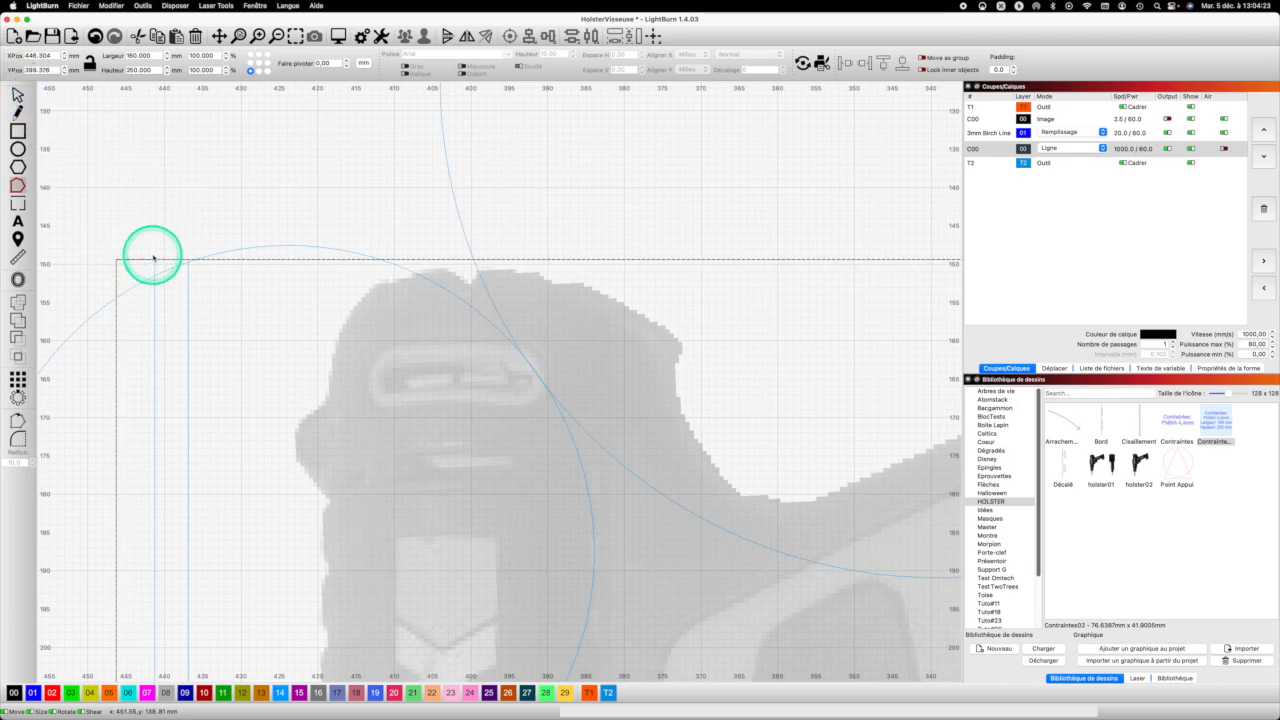
left_click(17, 95)
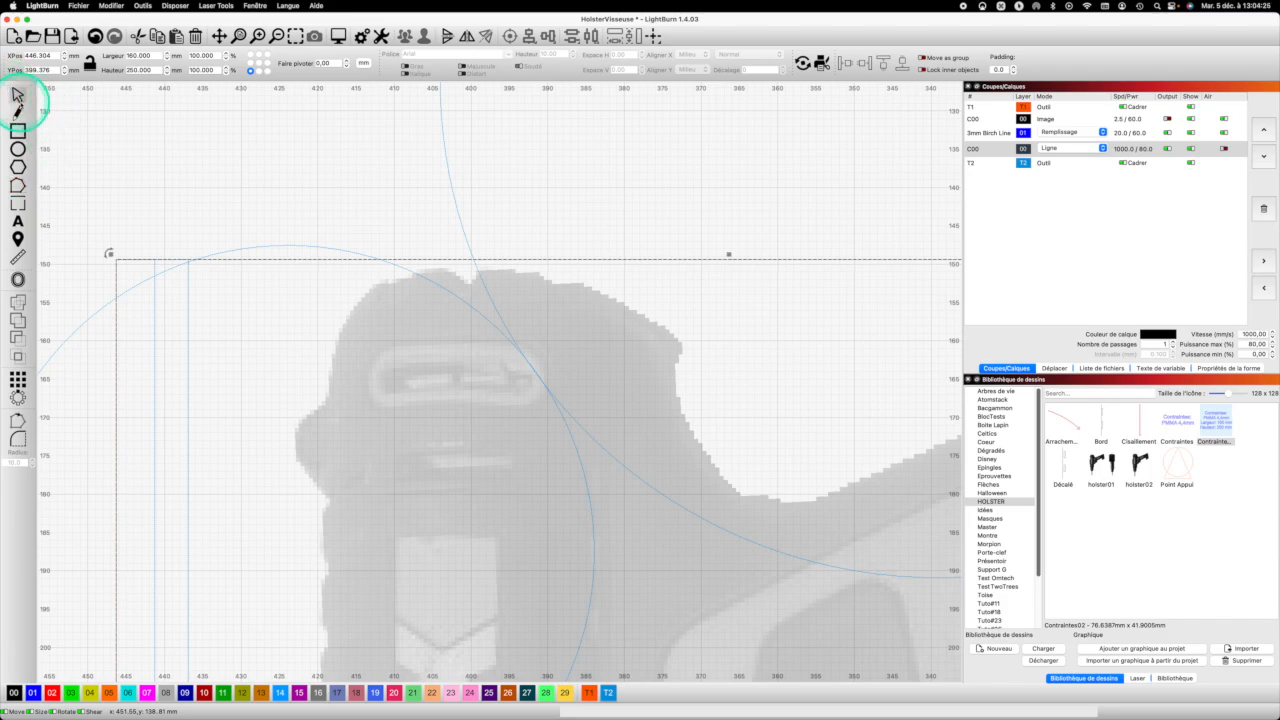
left_click(134, 260)
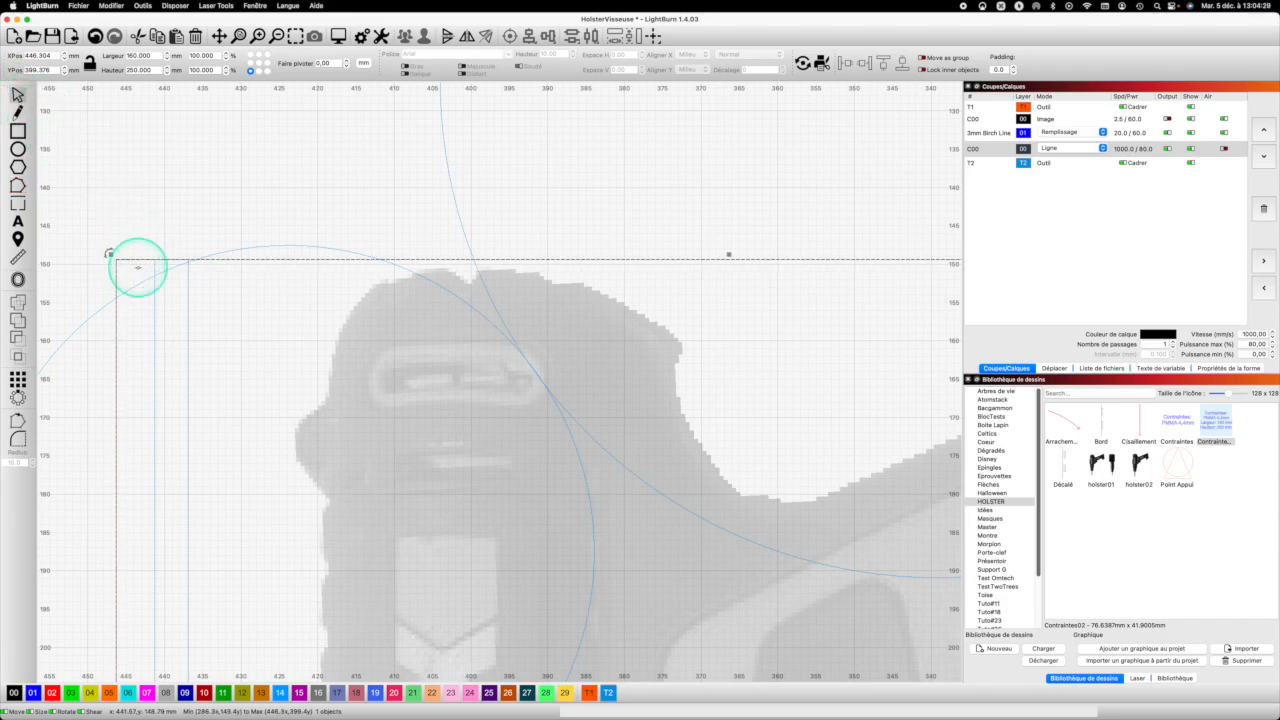
right_click(163, 308)
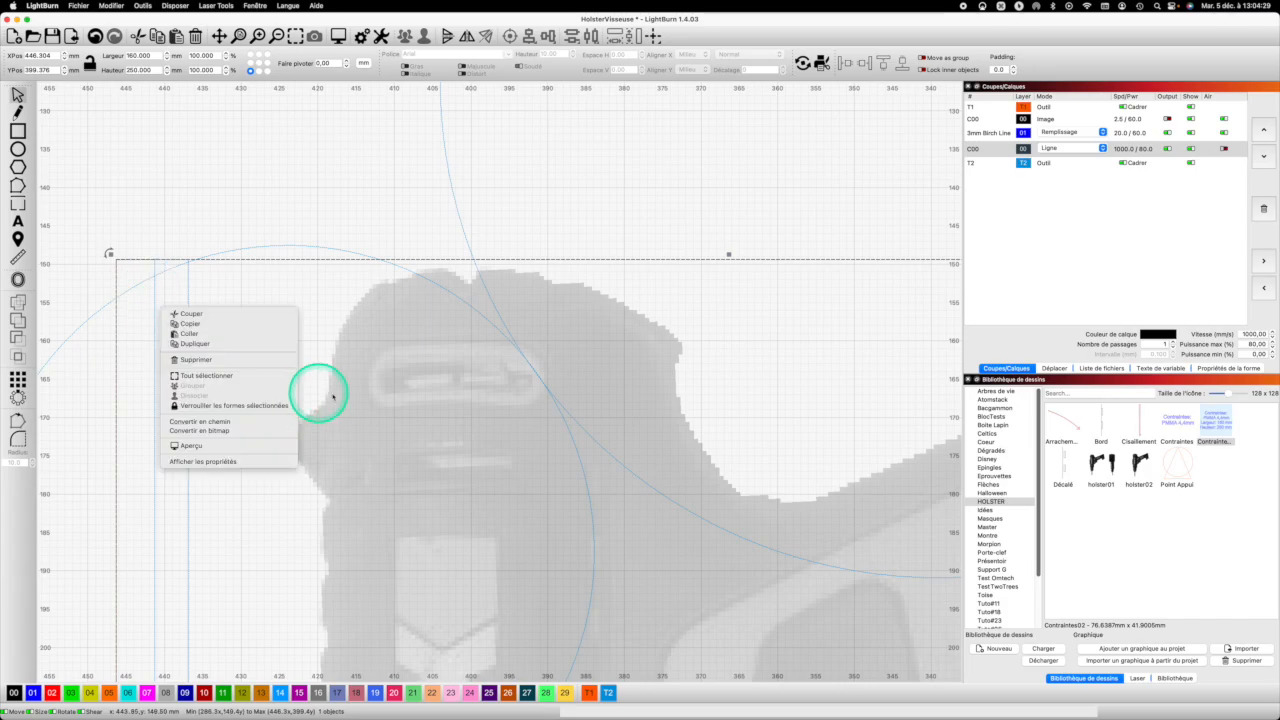
left_click(210, 423)
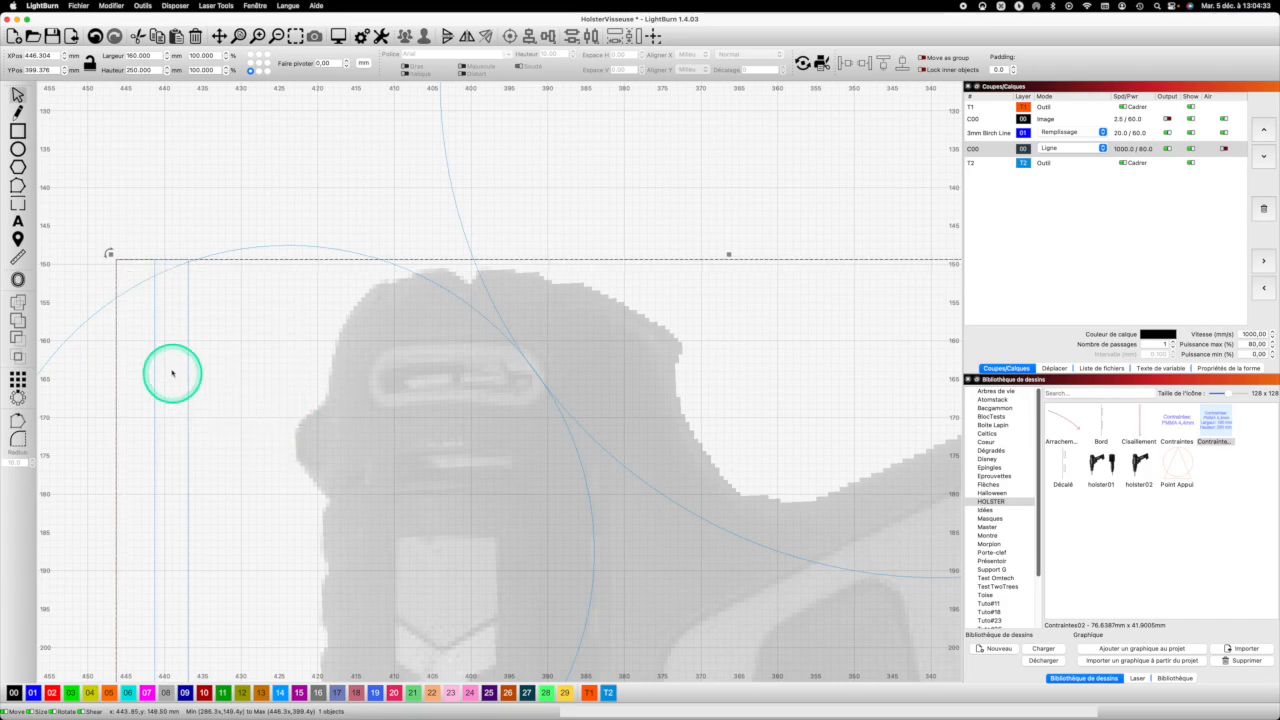
Insert a node on the frame's top edge at the upper inner corner of the left T2 strip.
left_click(18, 186)
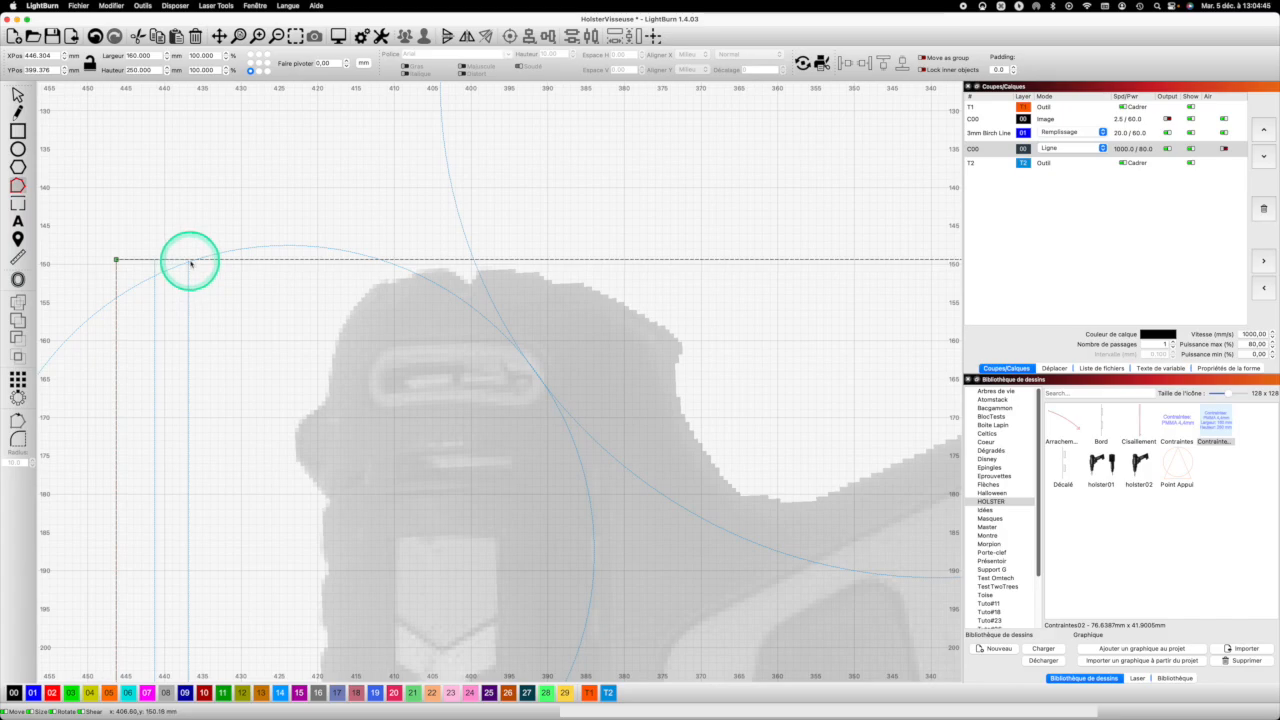
scroll(190, 260, "up", 1)
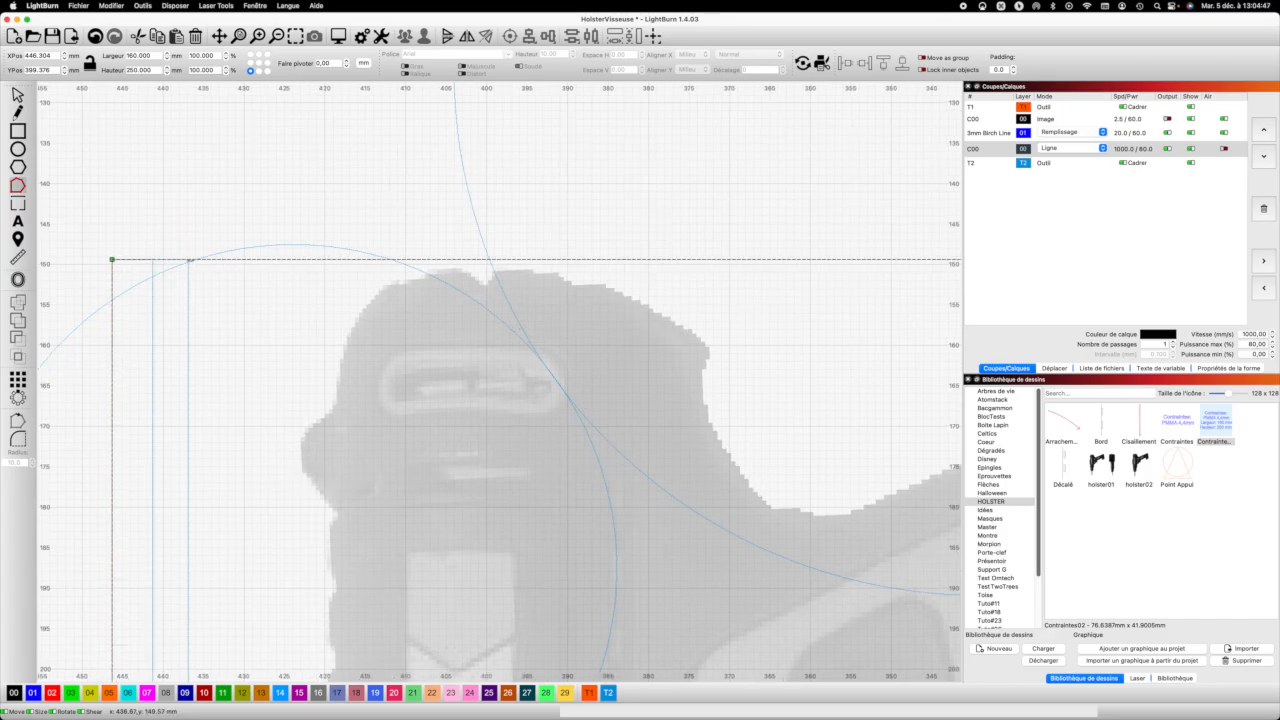
scroll(190, 260, "up", 1)
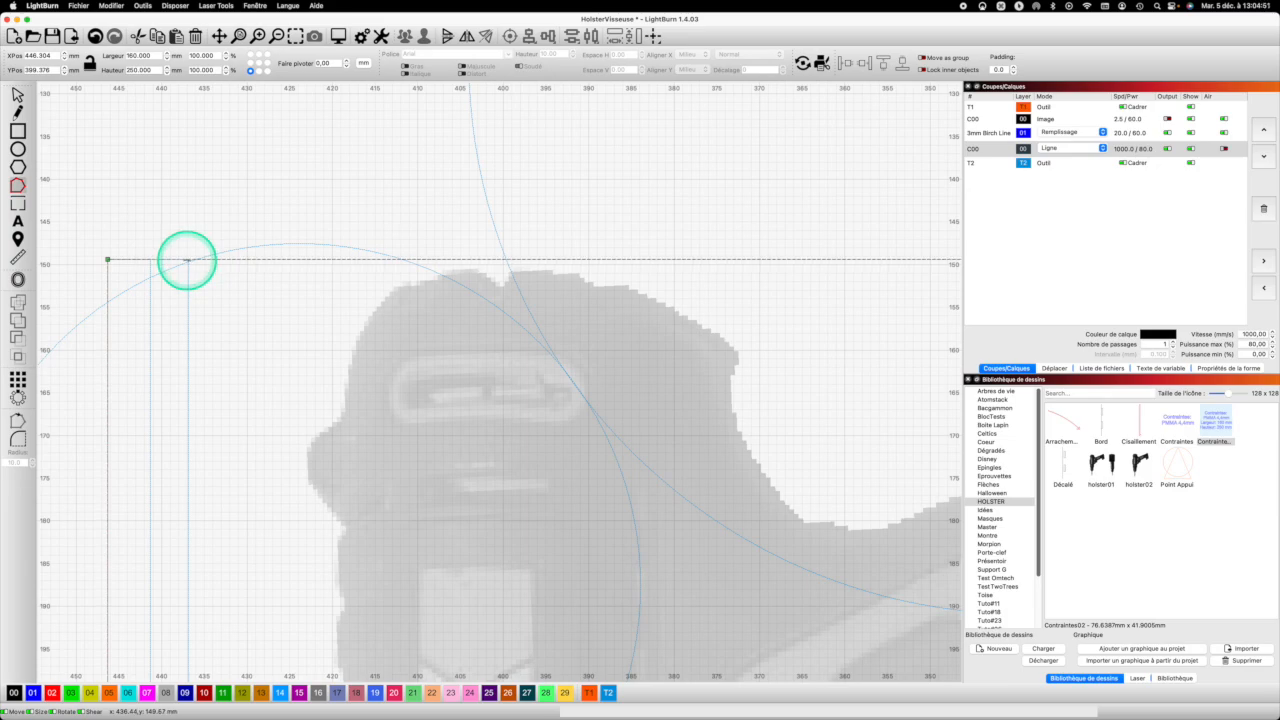
scroll(186, 260, "up", 1)
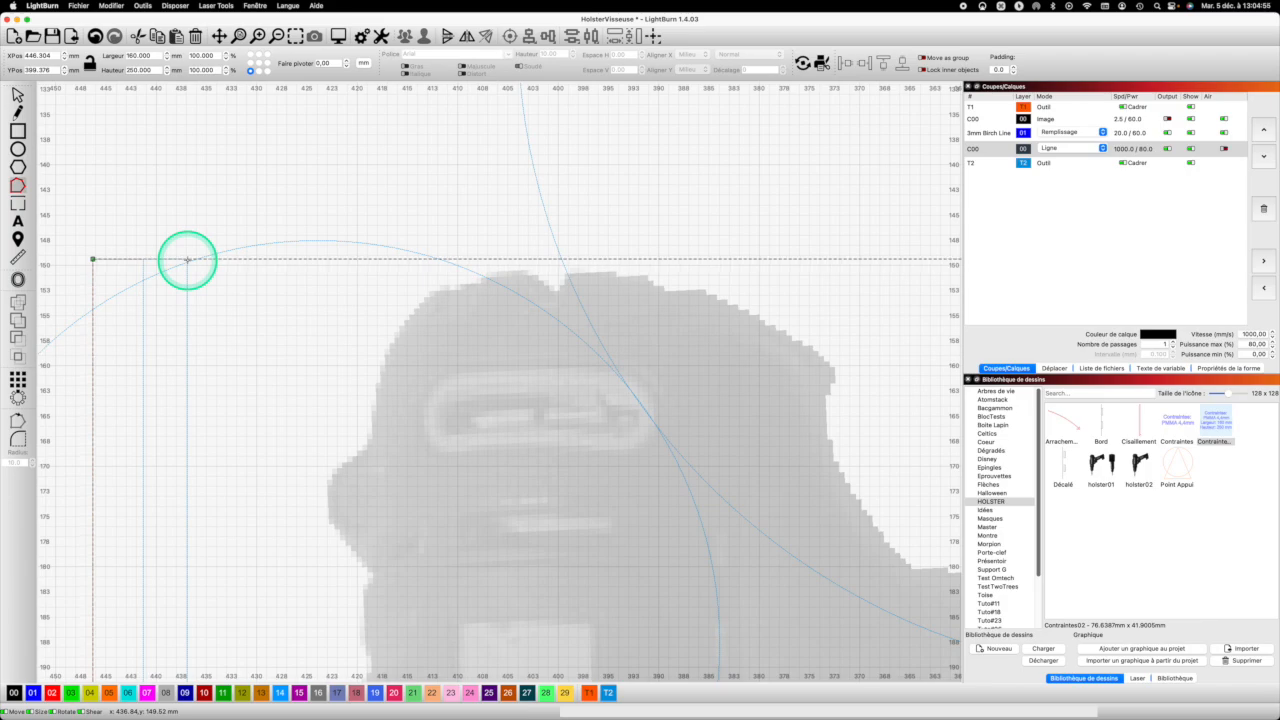
key("i")
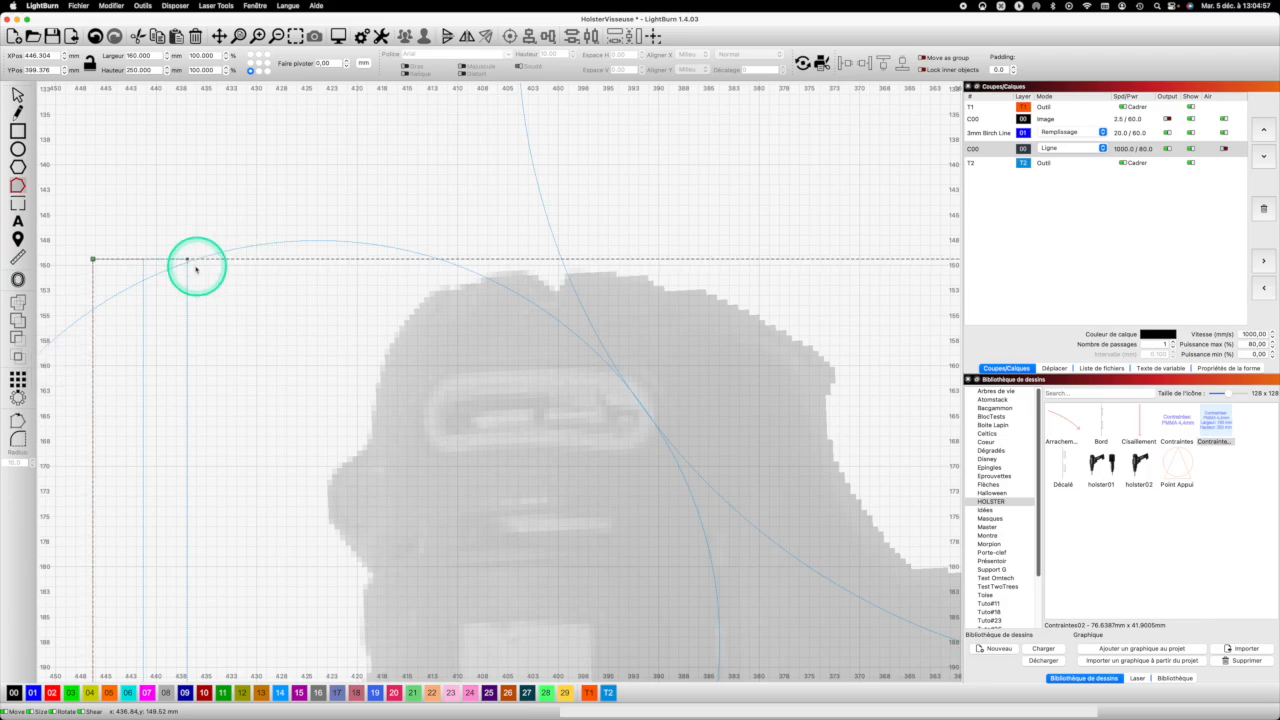
Insert nodes on the 80 mm circle at the left T2 strip's upper inner corner and at its right-hand crossing with the frame's top edge.
left_click(214, 257)
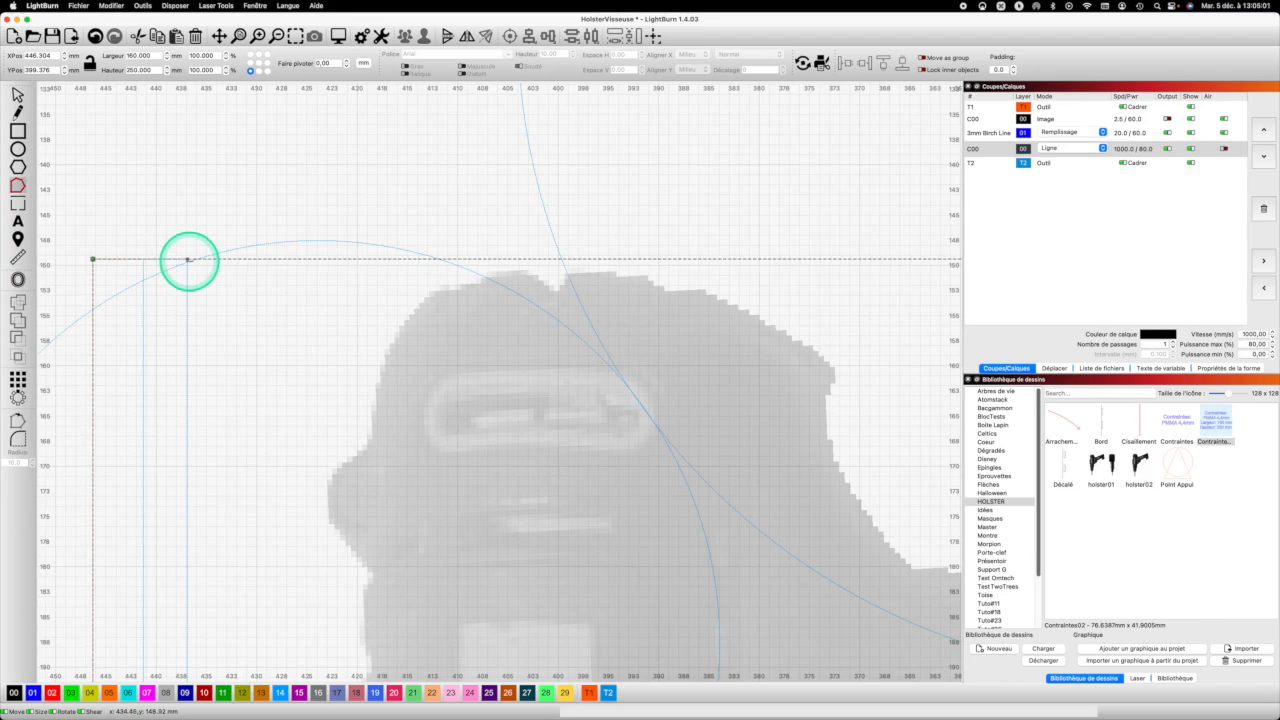
left_click(188, 260)
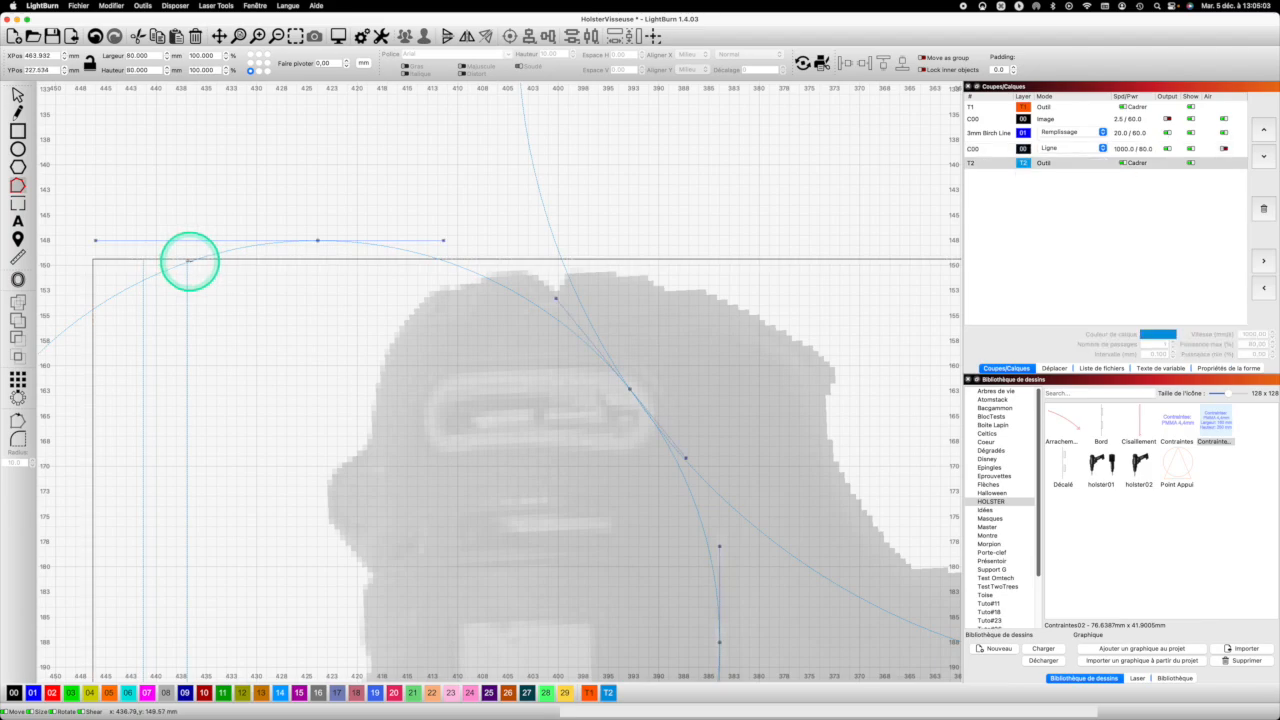
key("i")
left_click_drag(188, 260, 267, 233)
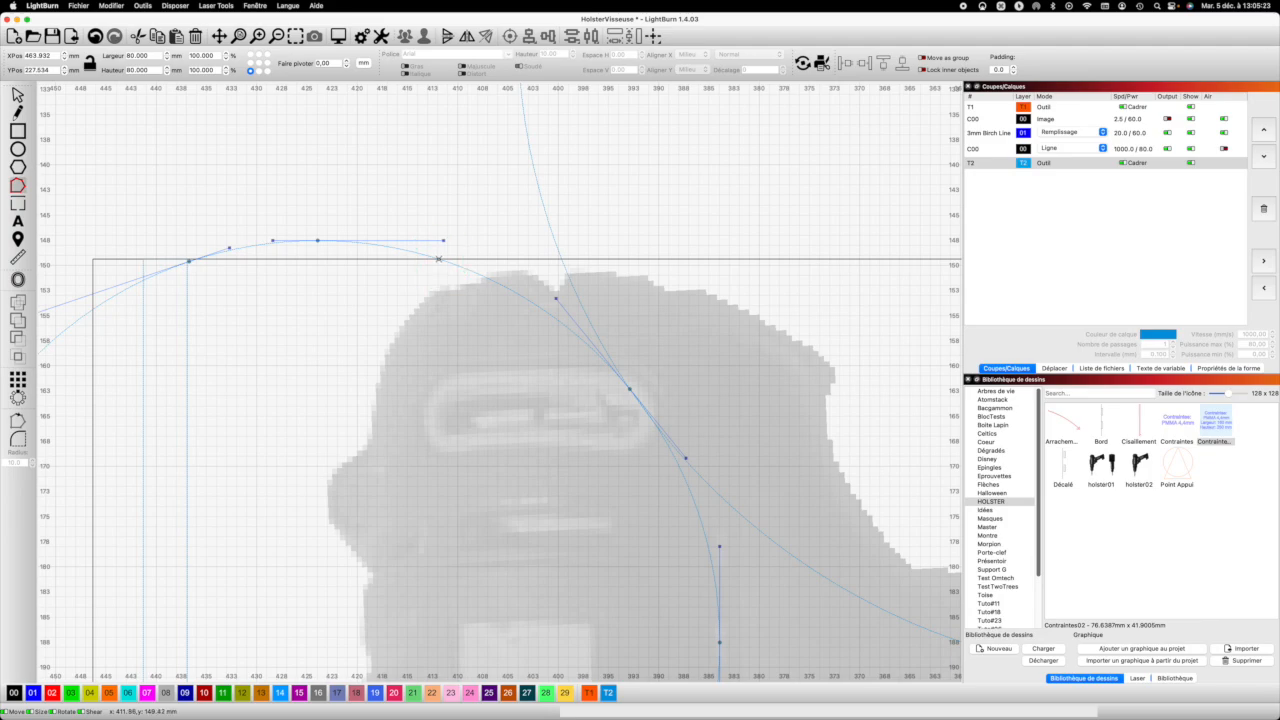
key("s")
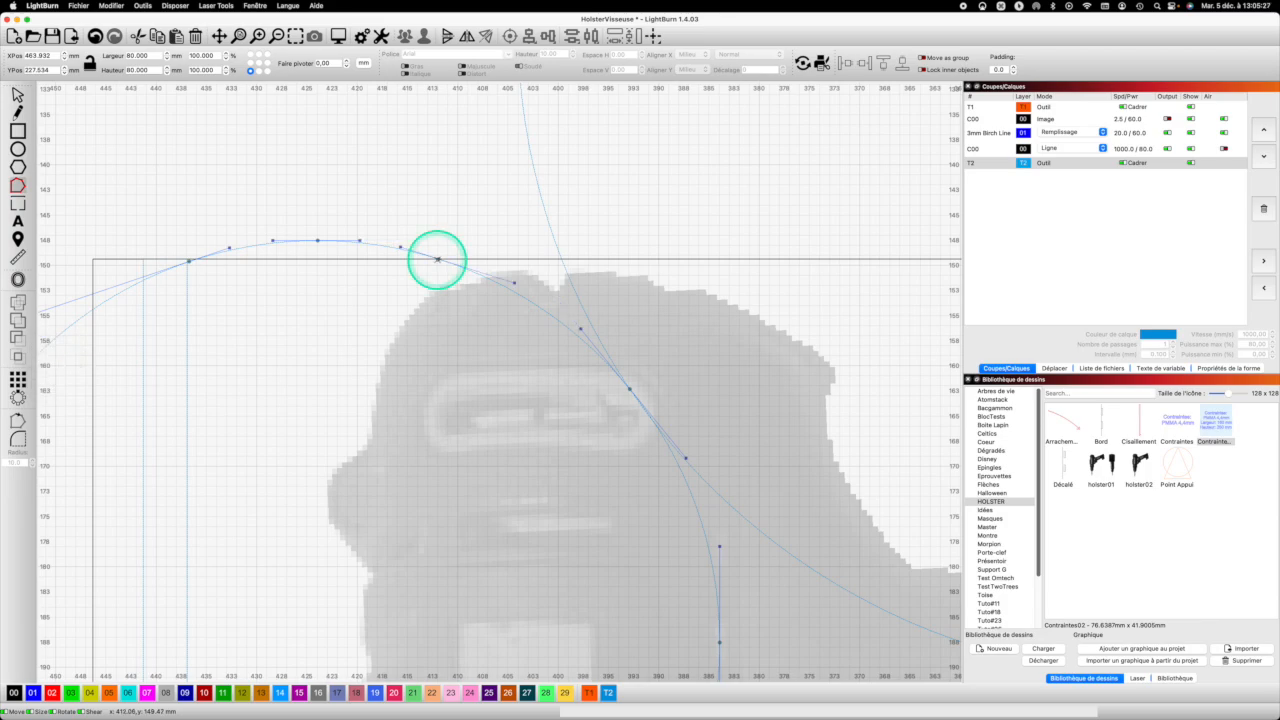
left_click(377, 260)
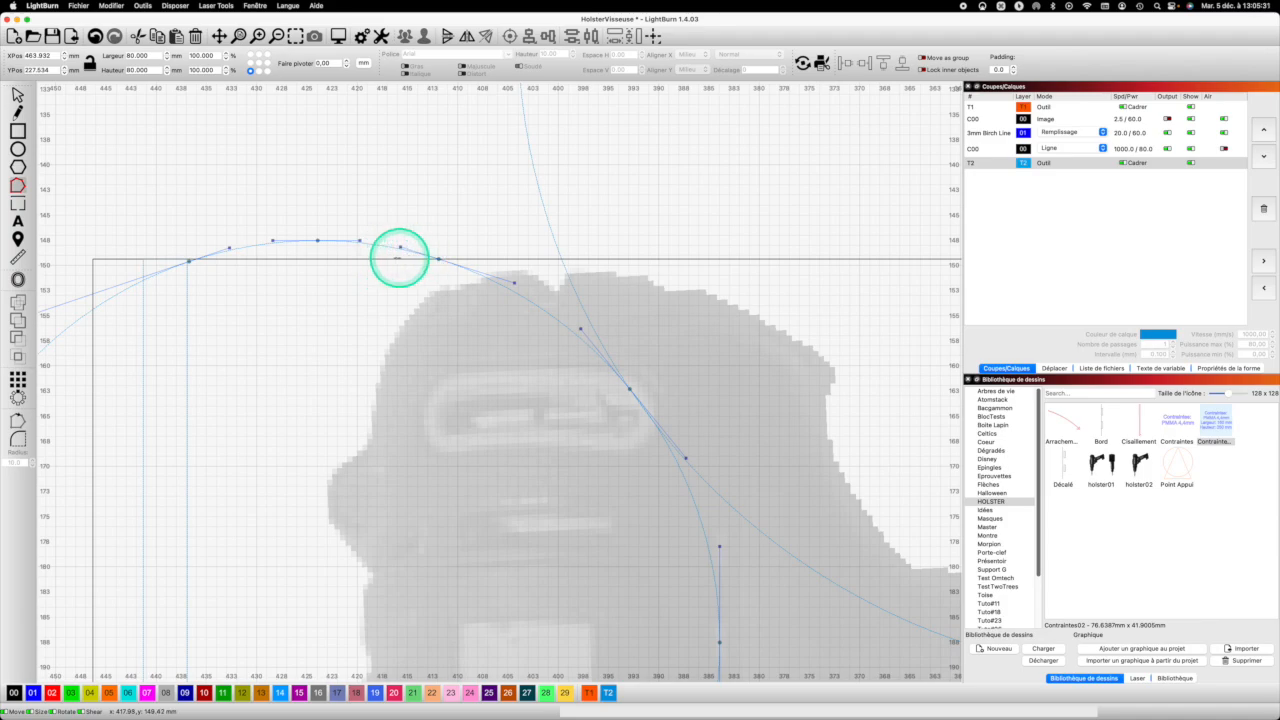
Insert a node on the frame's top edge at the circle's right-hand crossing and delete the edge segment between the two inserted nodes.
left_click(392, 259)
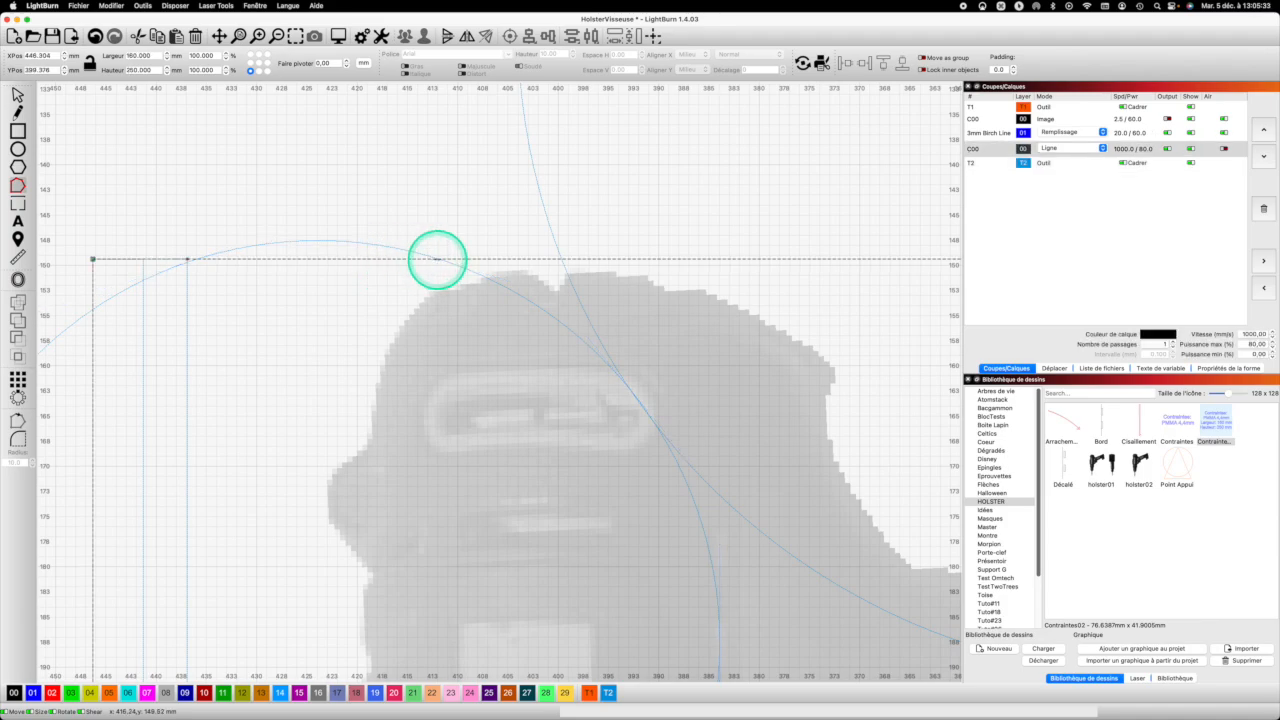
key("i")
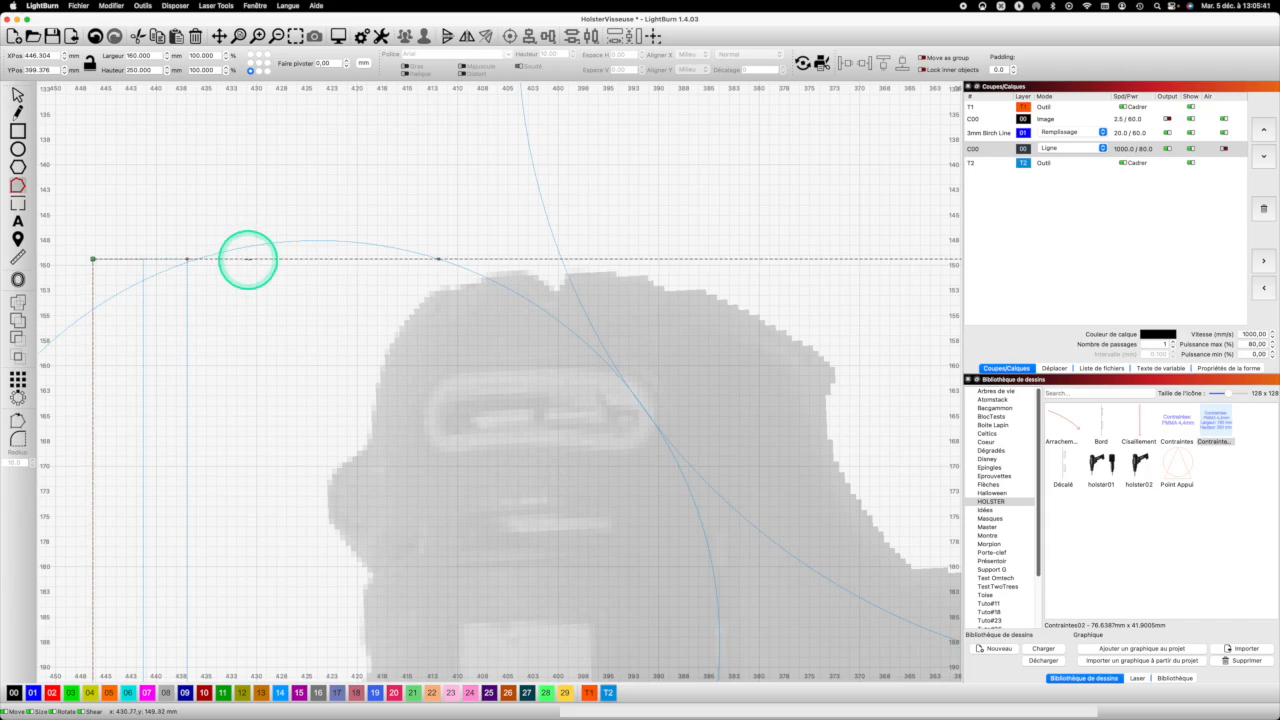
key("d")
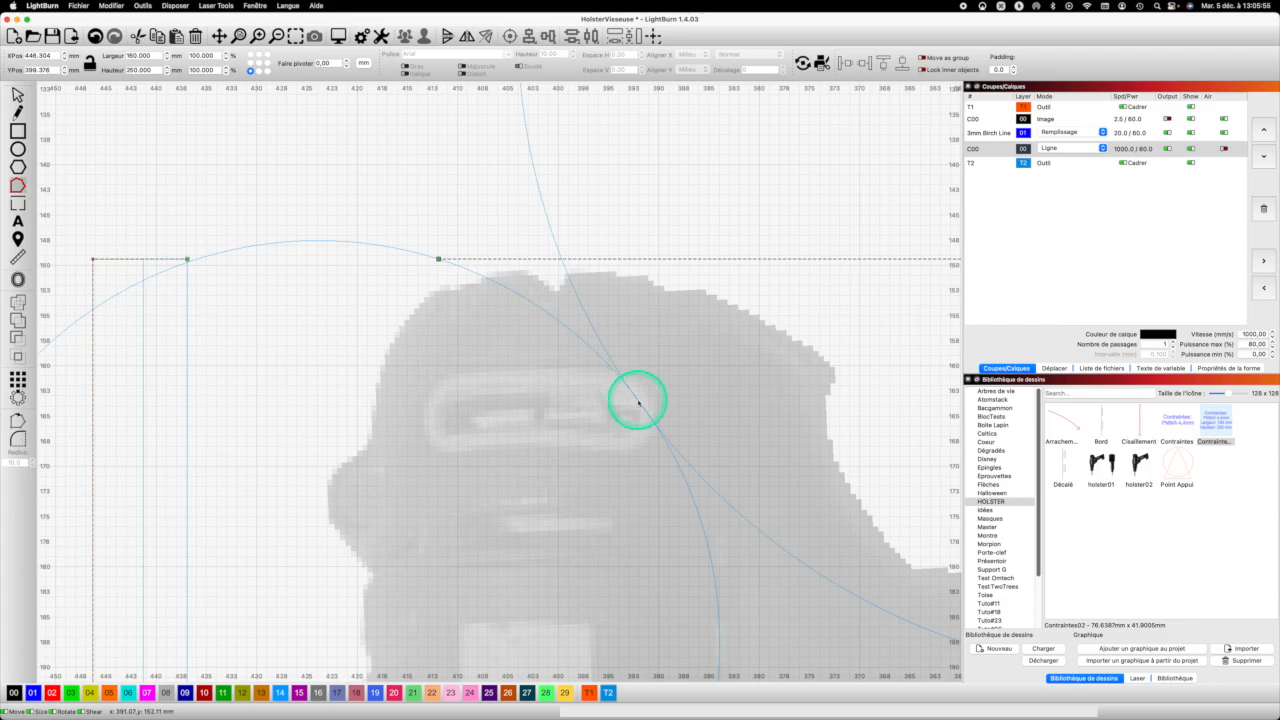
Delete the 80 mm circle's arc just below its contact point with the 130 mm circle, and the 130 mm circle's arc just above it.
scroll(637, 402, "up", 4)
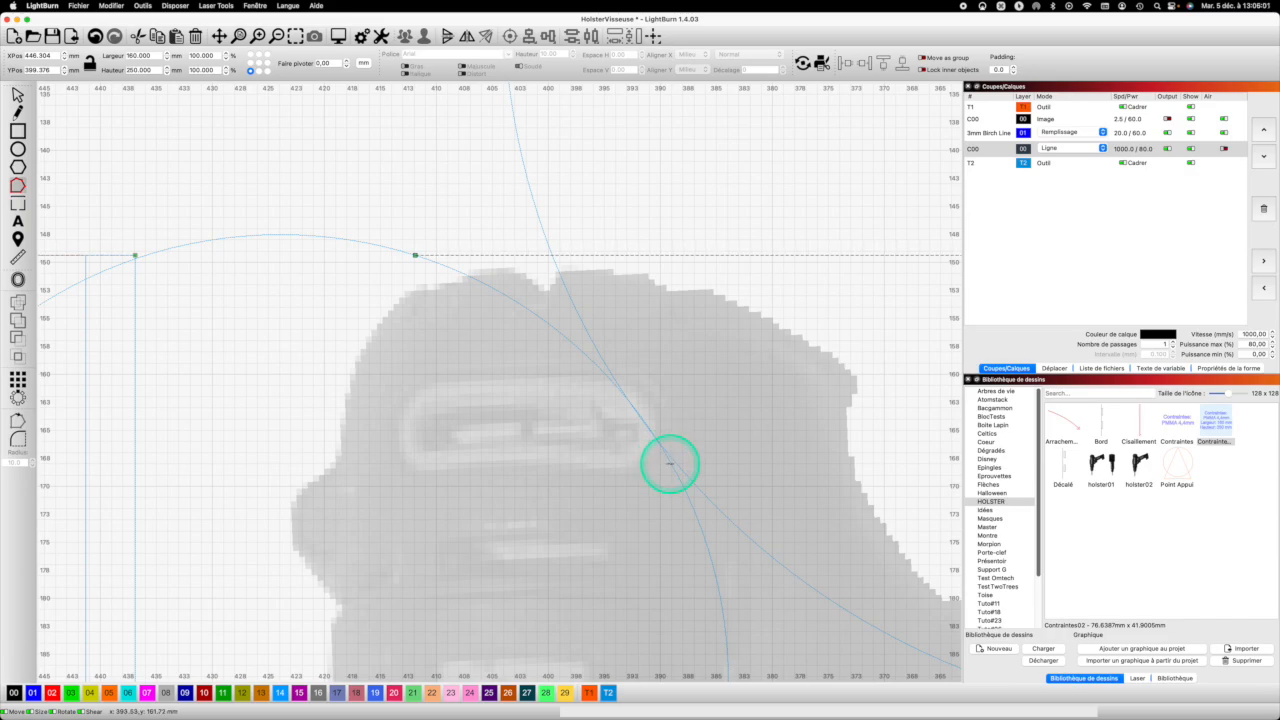
key("d")
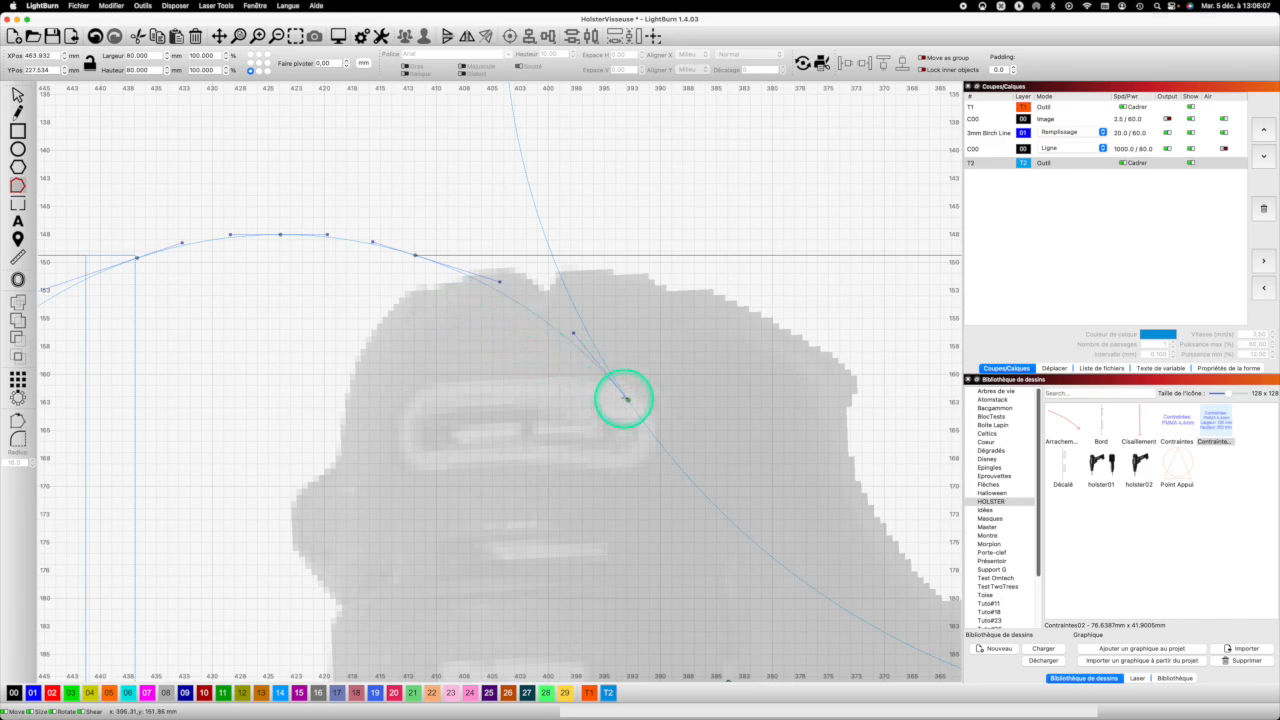
left_click_drag(624, 398, 558, 282)
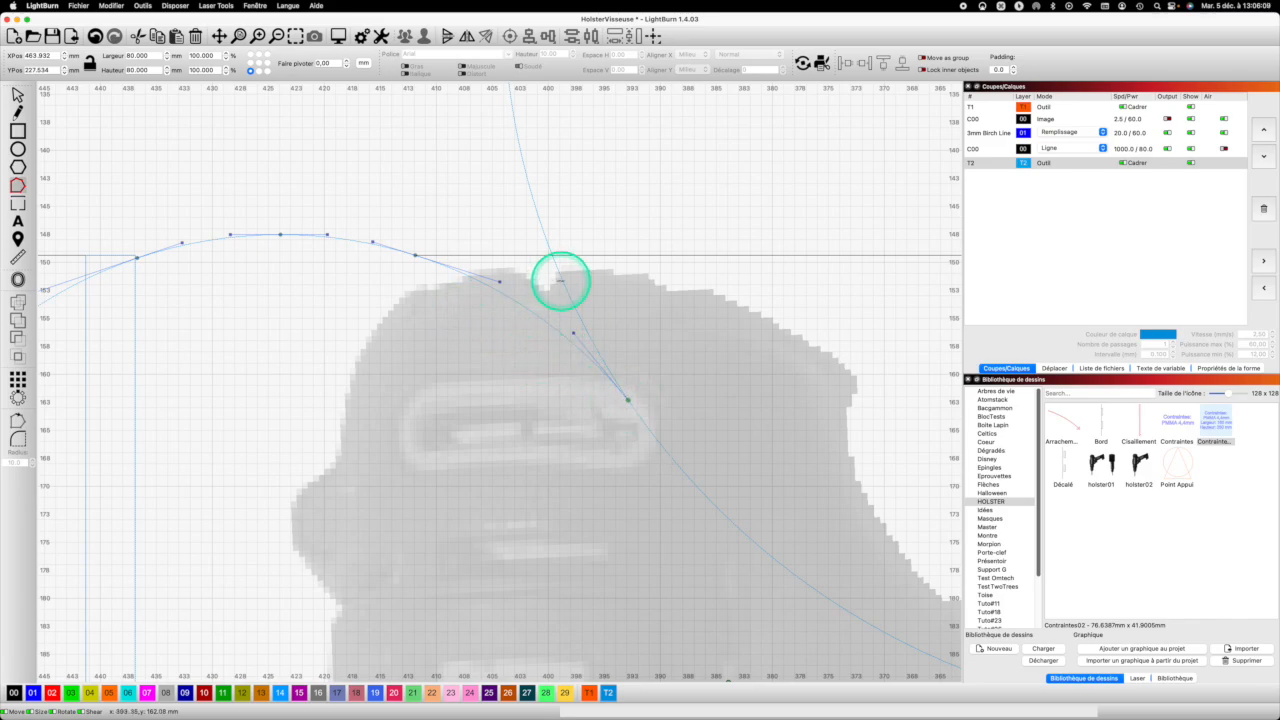
left_click(561, 281)
left_click(561, 281)
key("d")
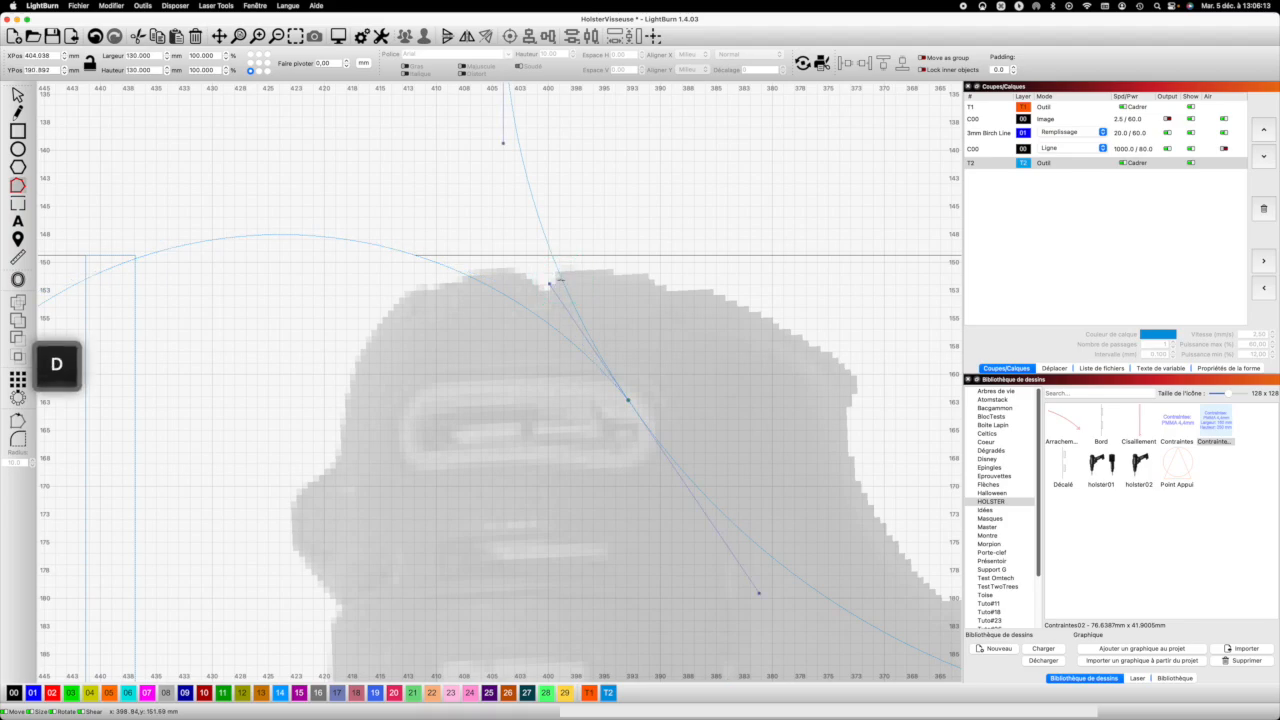
Delete the 130 mm circle's arc between the right T2 strip's upper inner corner and the circle's rightmost node.
scroll(561, 281, "up", 3)
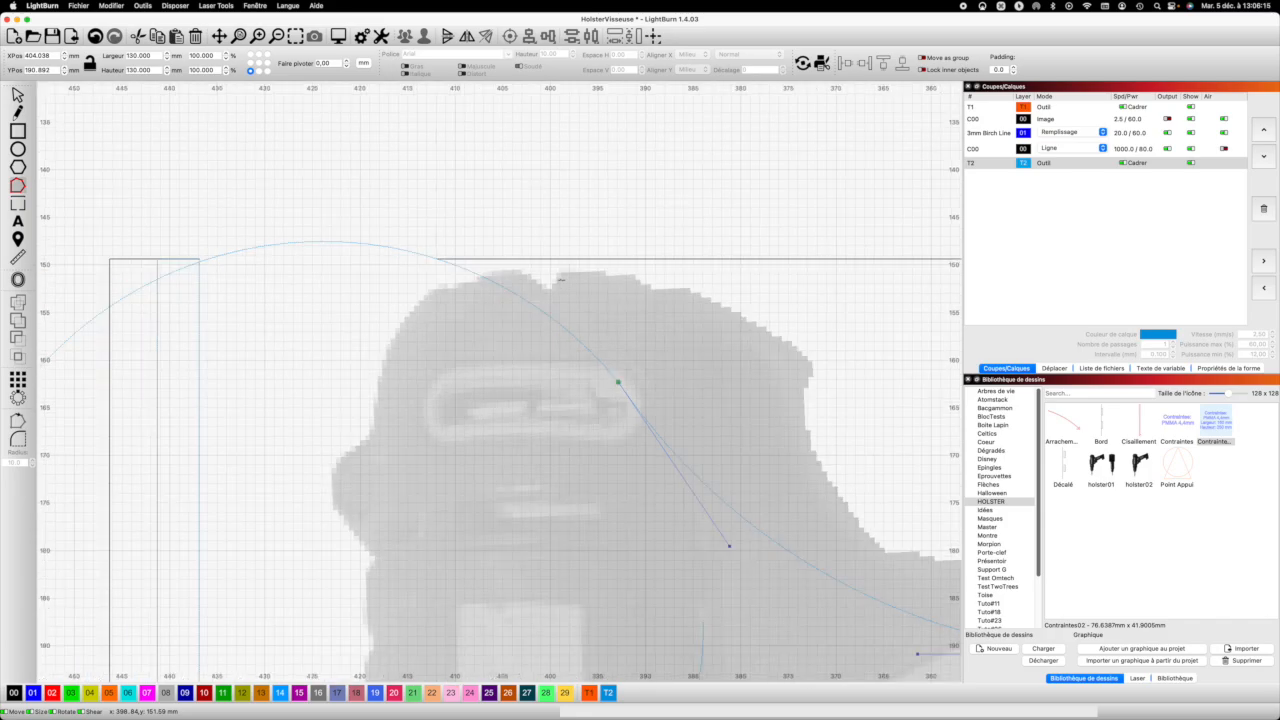
scroll(561, 281, "up", 2)
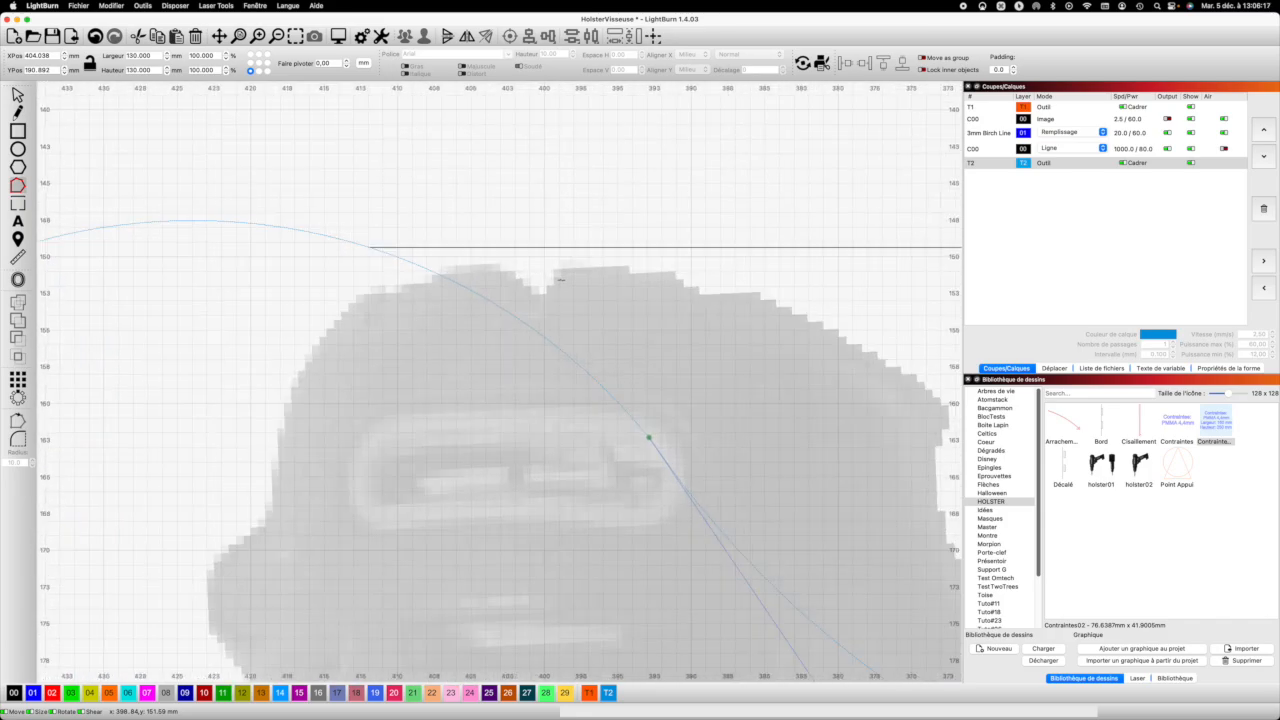
scroll(561, 281, "down", 5)
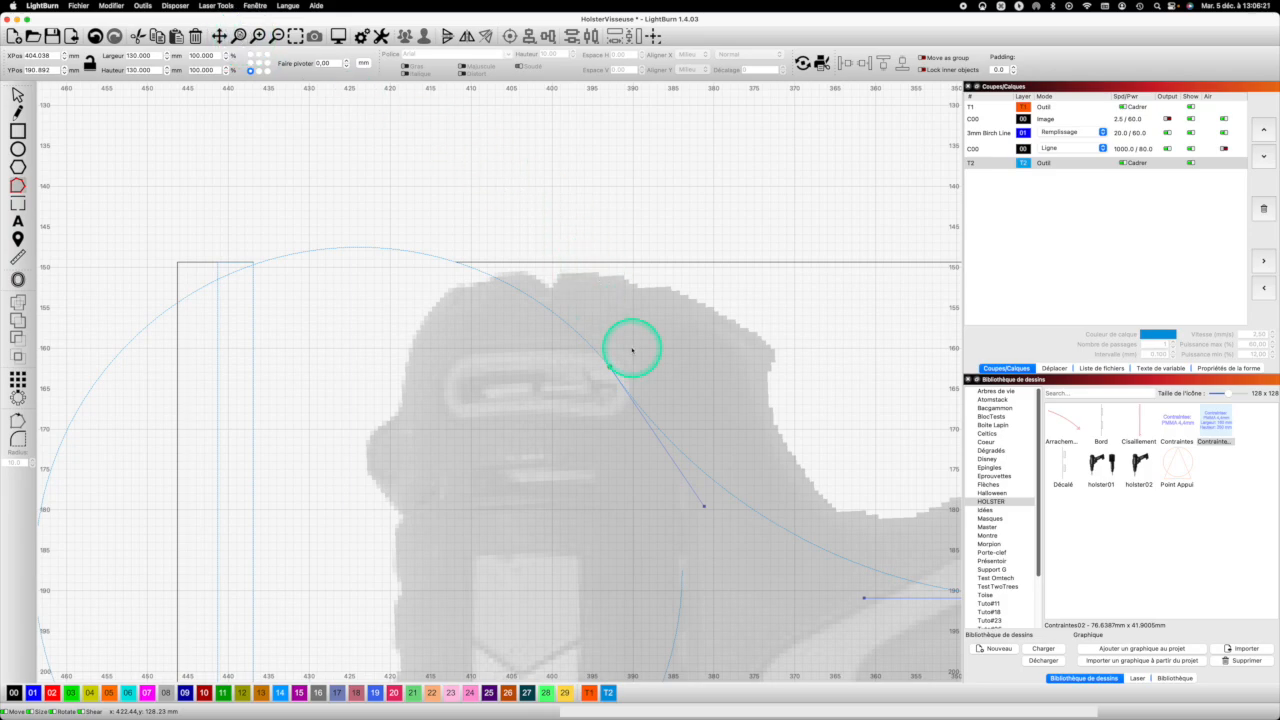
key("super+0")
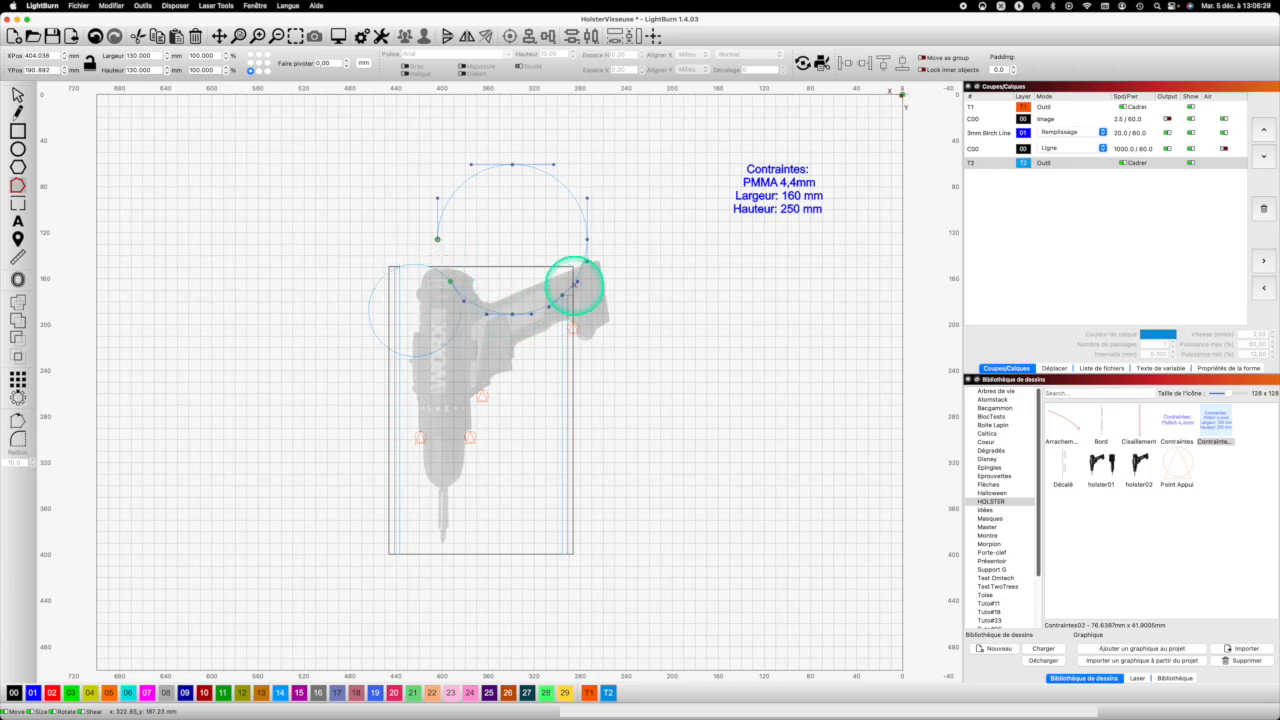
scroll(574, 285, "up", 4)
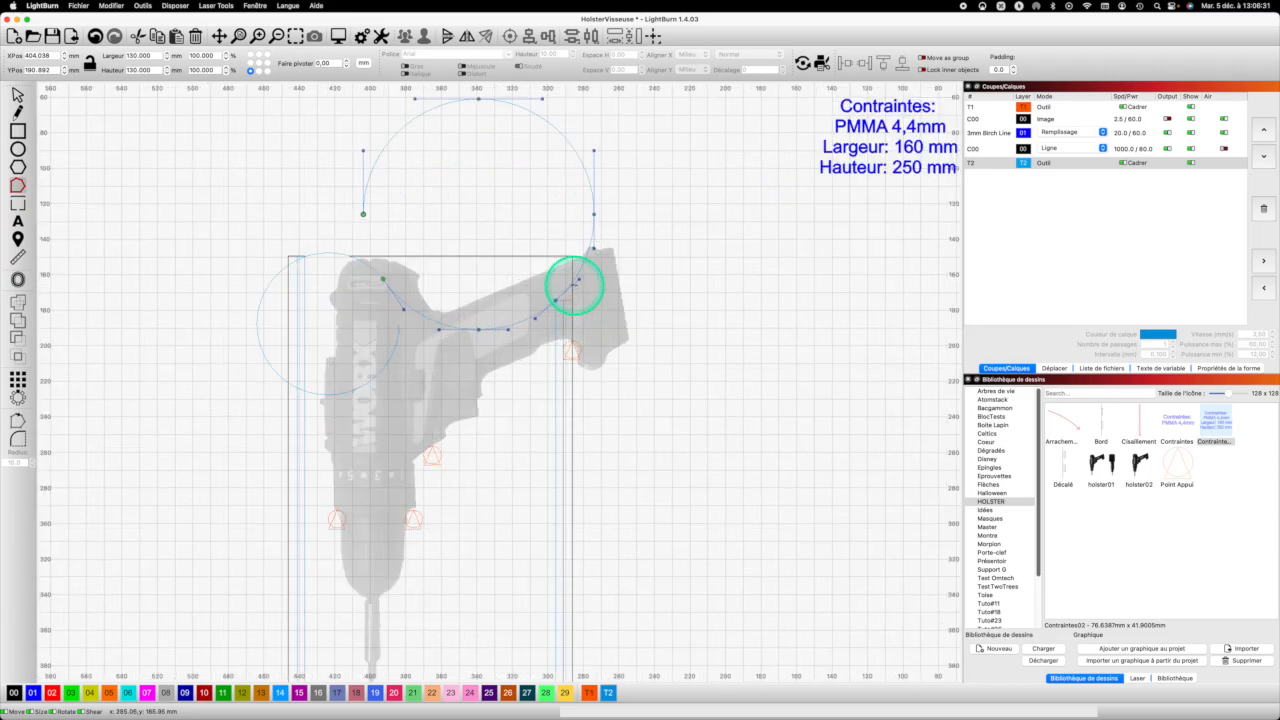
scroll(541, 313, "up", 1)
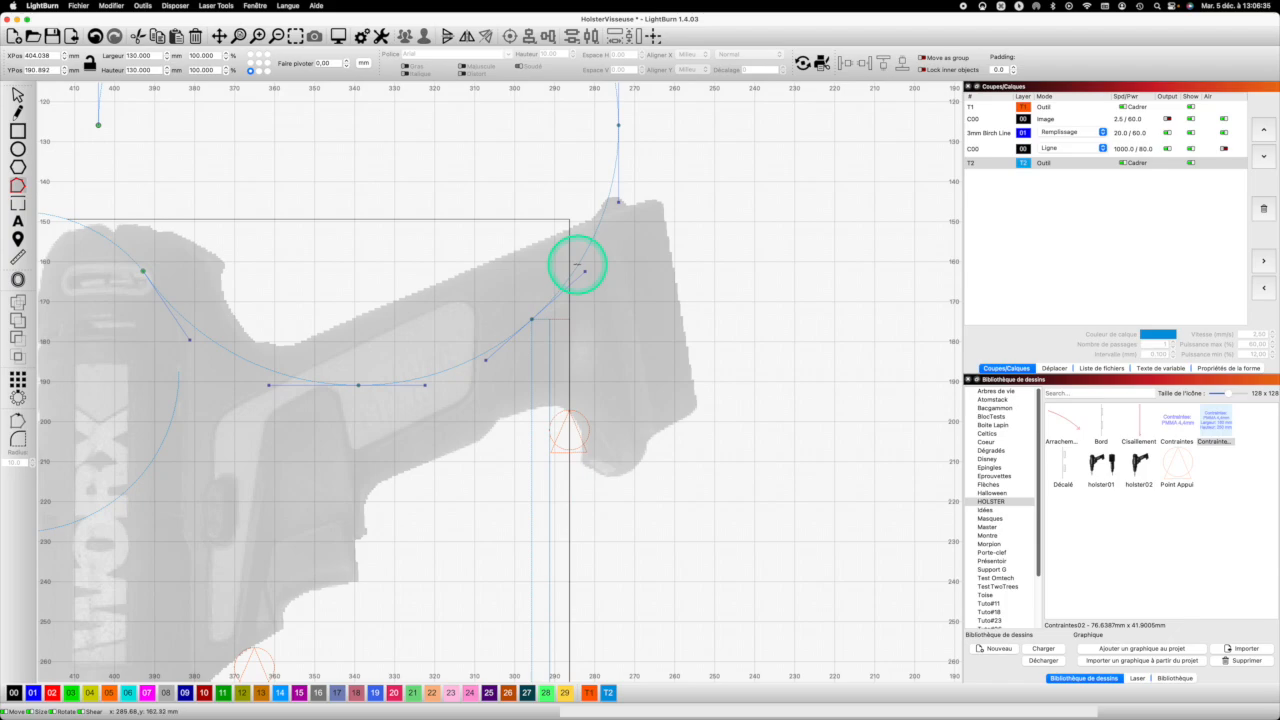
key("d")
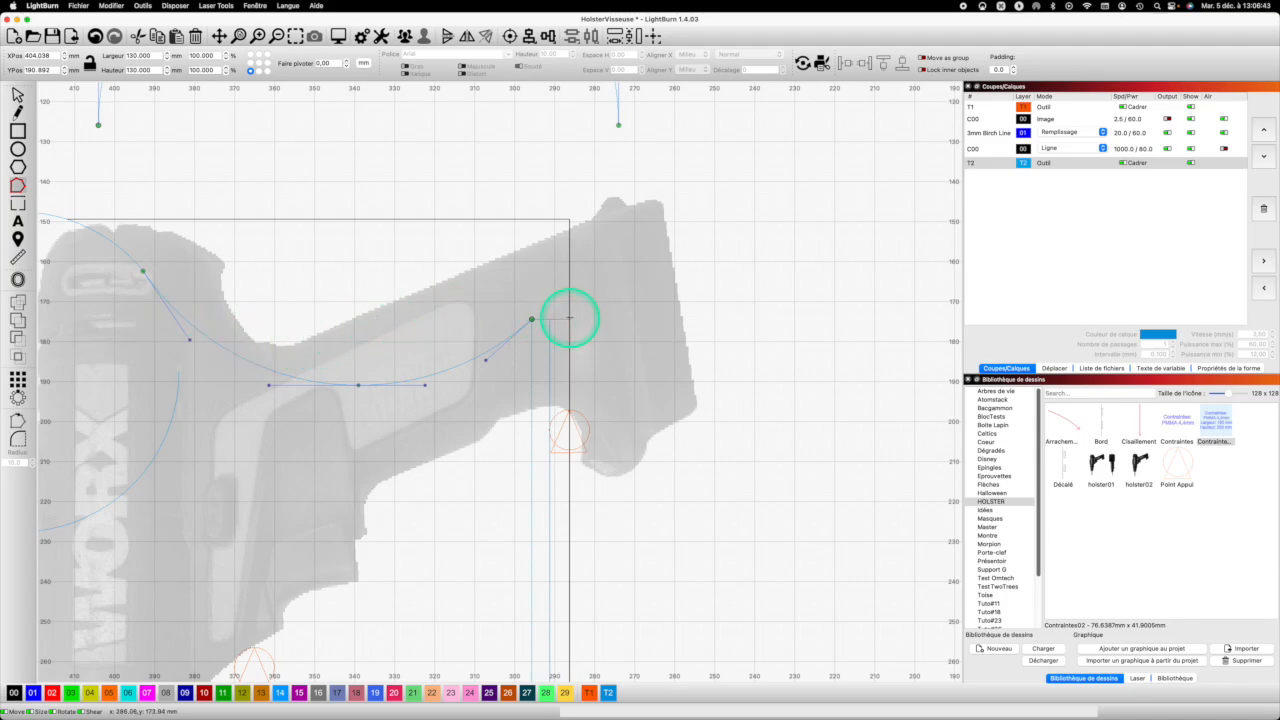
Insert a node on the frame's right edge at the right T2 strip's upper corner, and delete the edge segment above it and the remaining right-hand top edge.
scroll(569, 318, "up", 1)
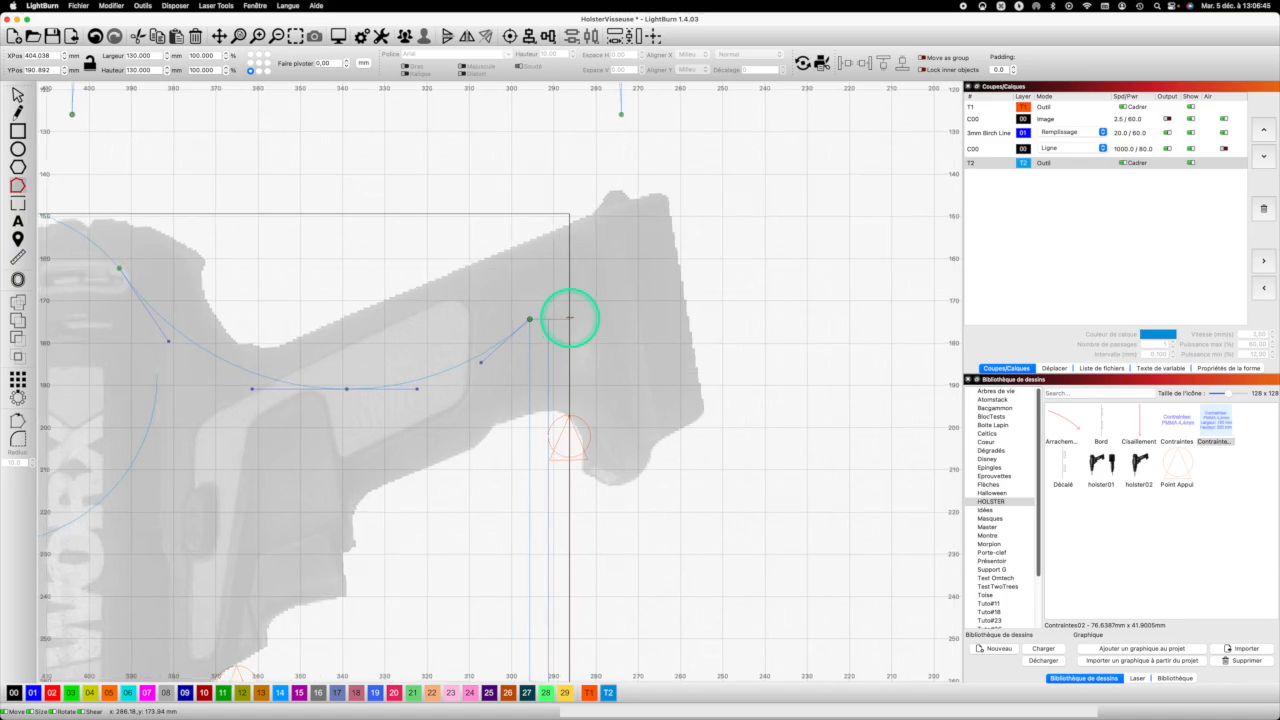
left_click(569, 316)
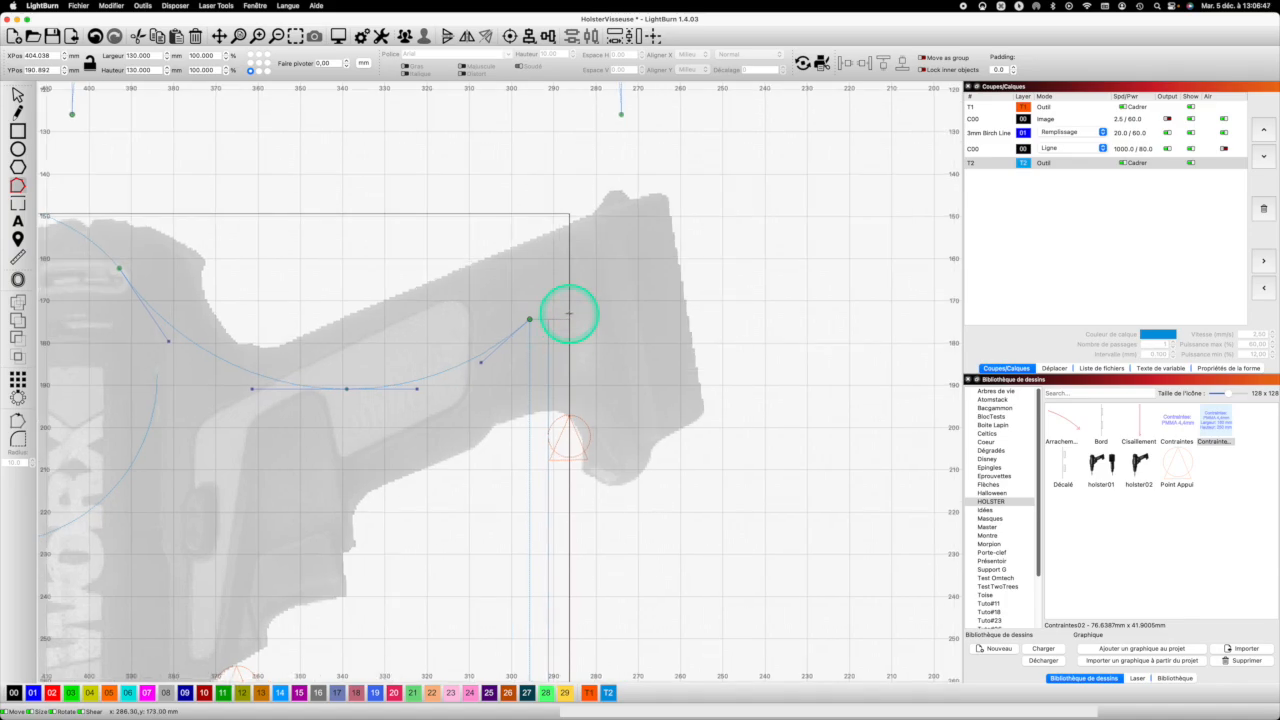
left_click(569, 316)
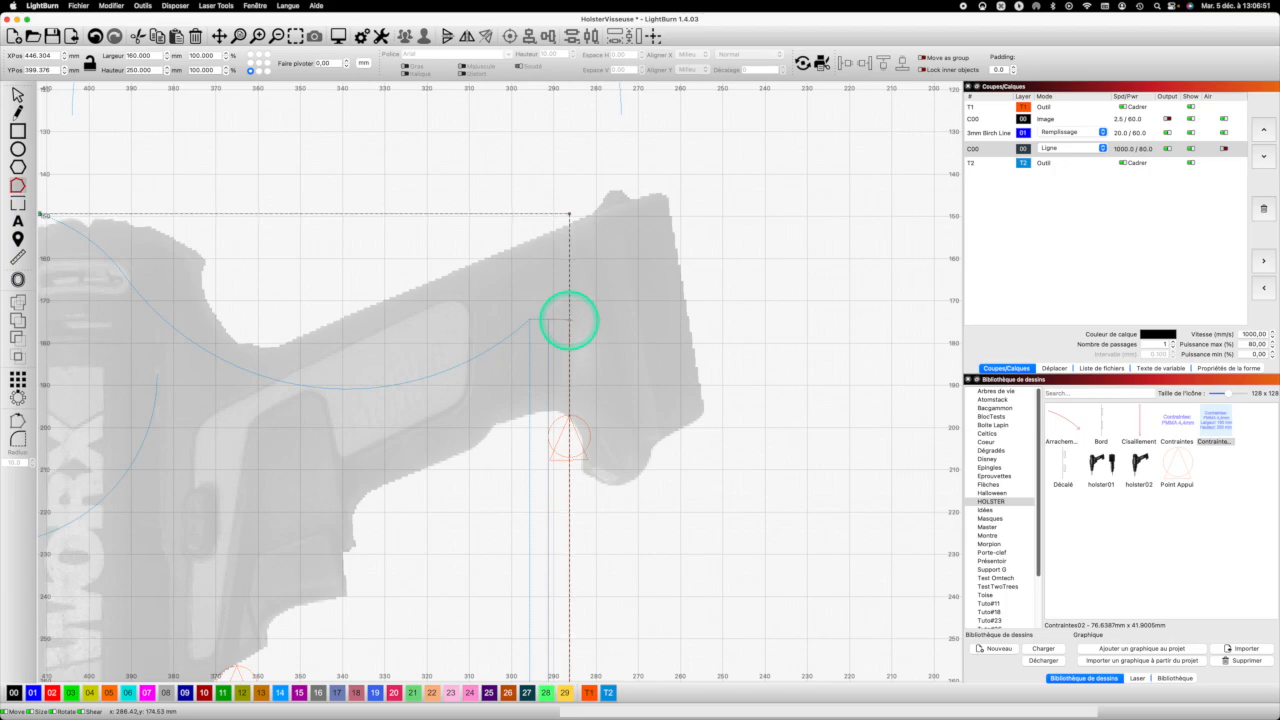
key("i")
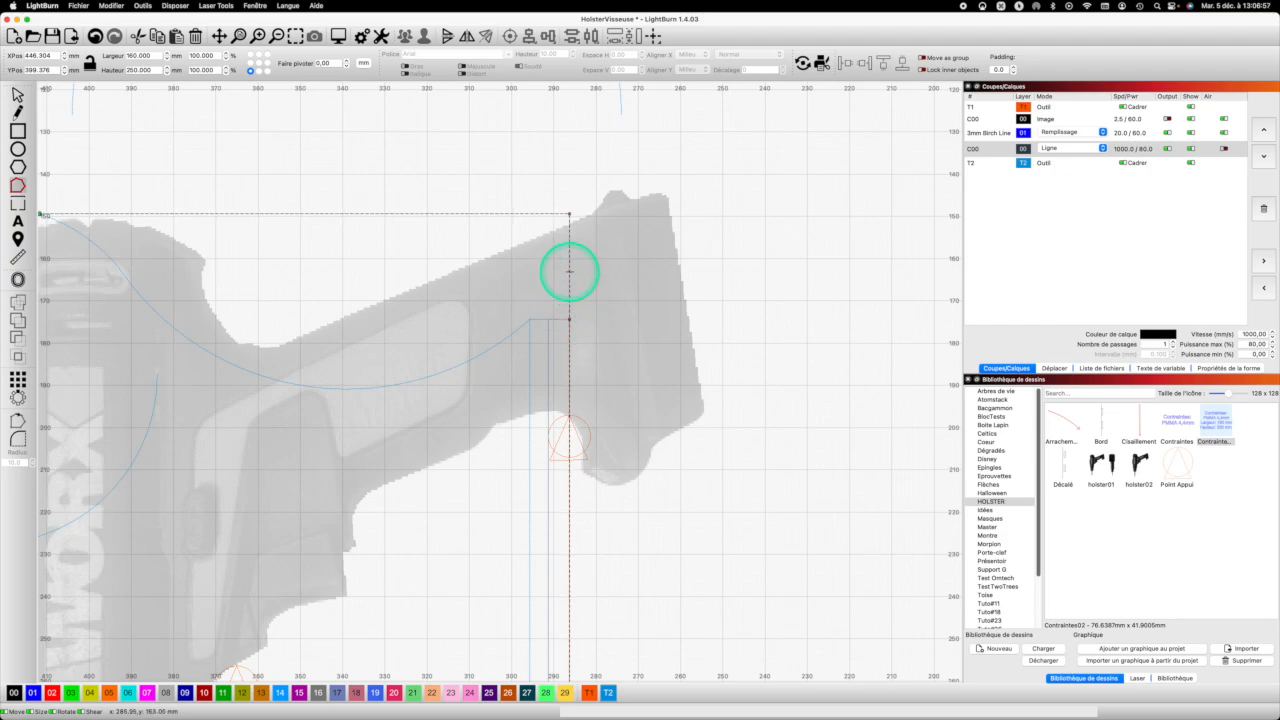
key("d")
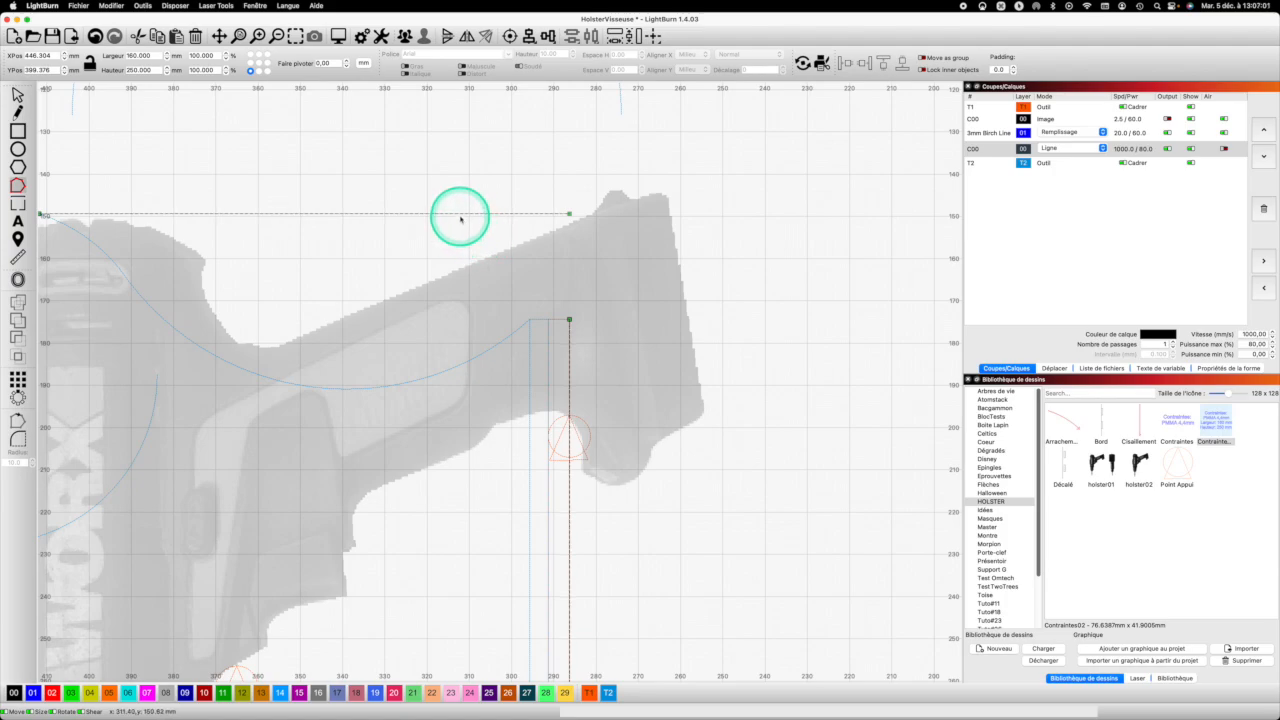
key("d")
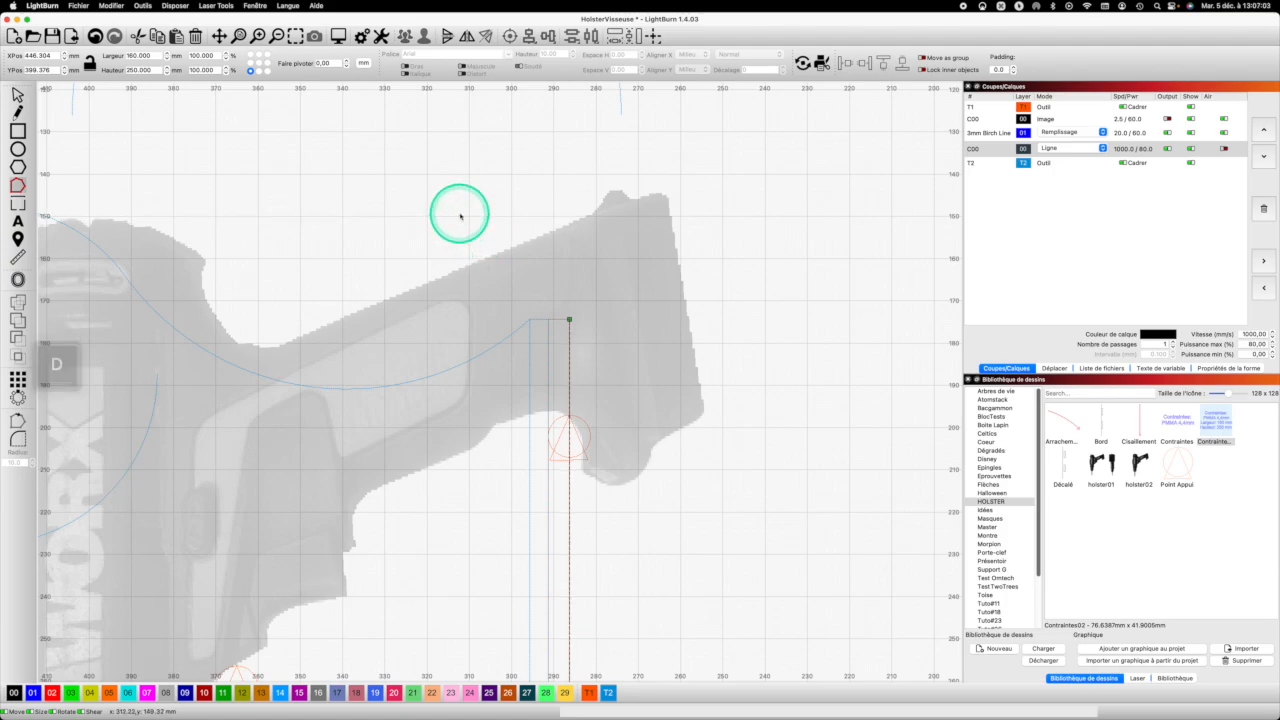
Insert a node where the 80 mm circle crosses the frame's left edge and delete the circle's arcs on both sides, up to the T2 strip's inner corner.
scroll(469, 231, "down", 6)
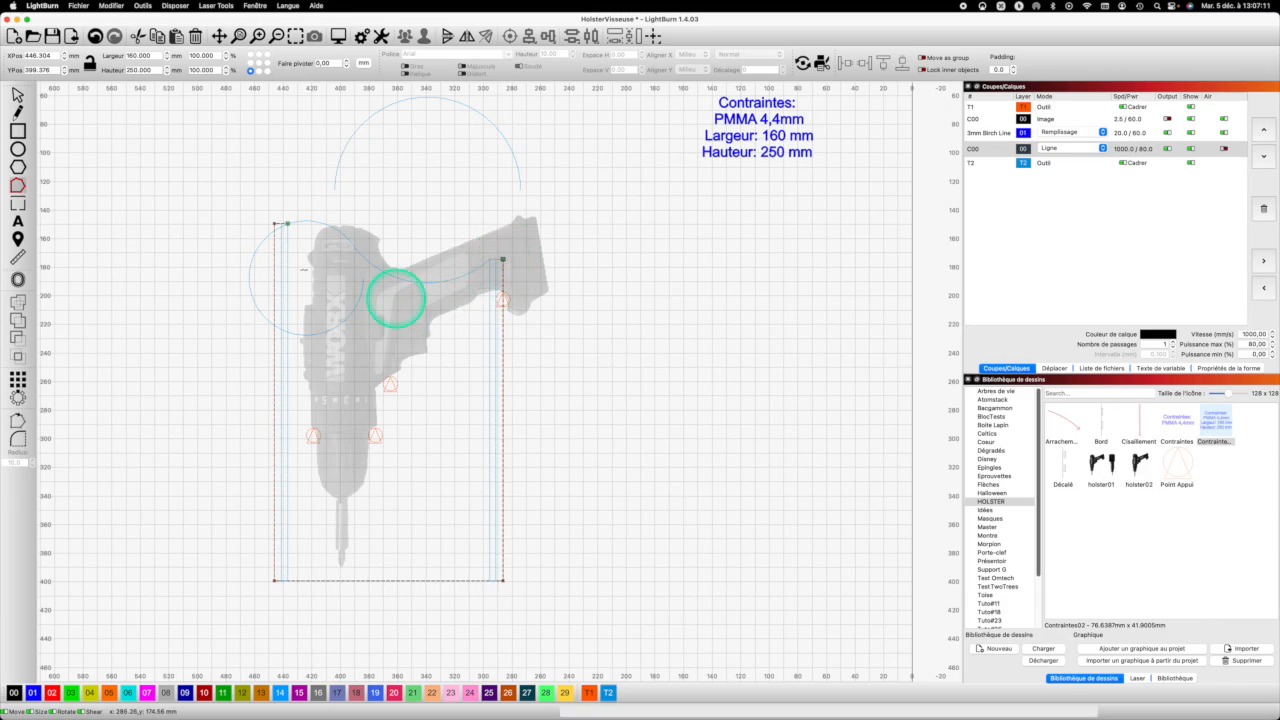
scroll(272, 236, "up", 8)
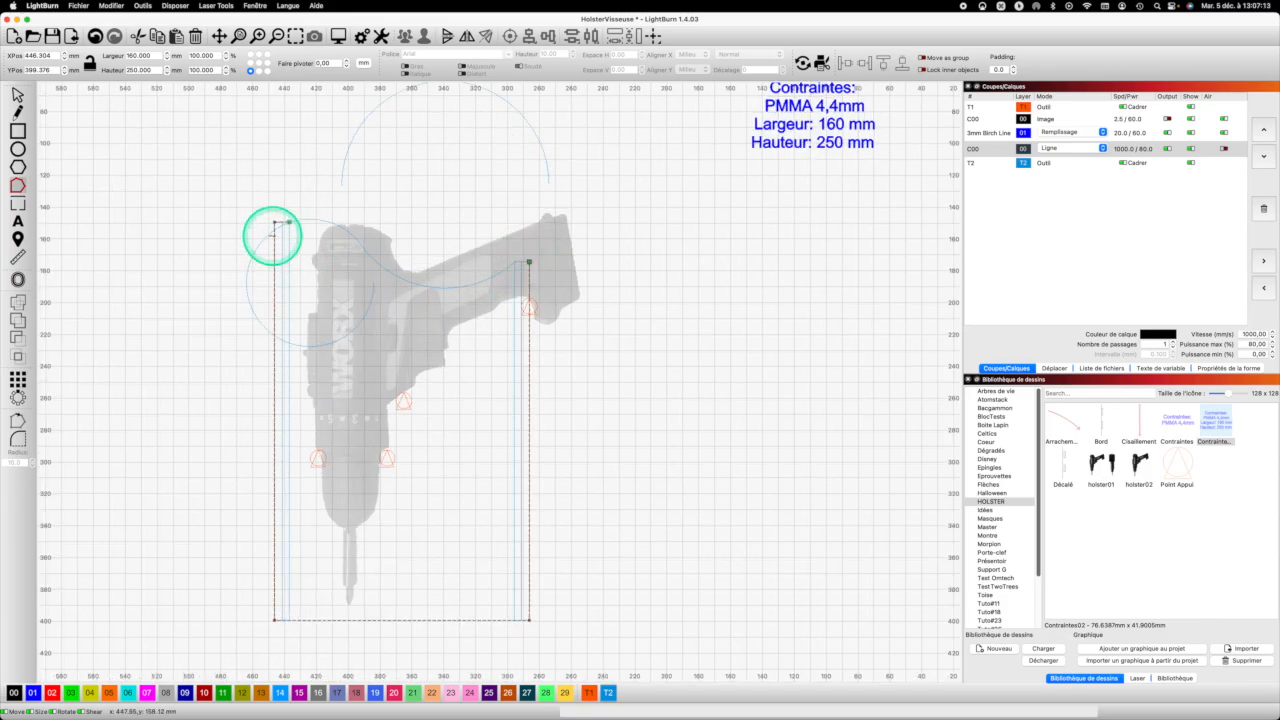
scroll(272, 236, "up", 3)
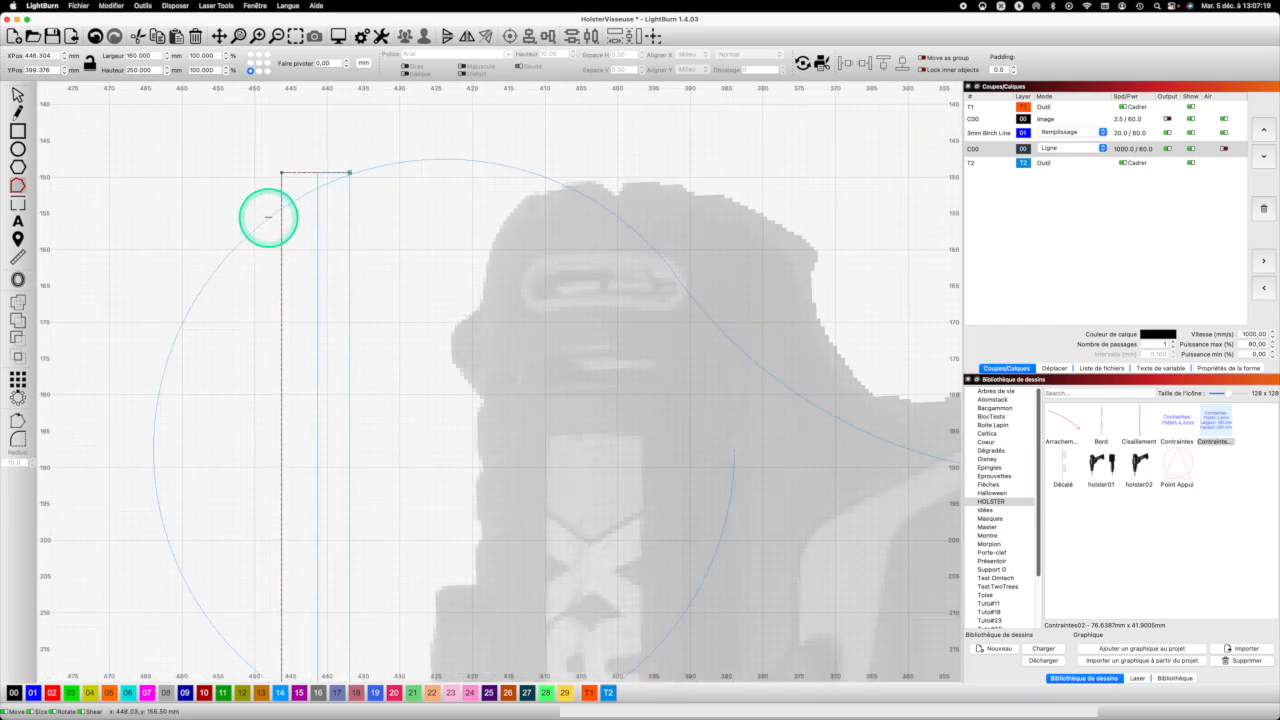
double_click(268, 216)
scroll(266, 217, "up", 1)
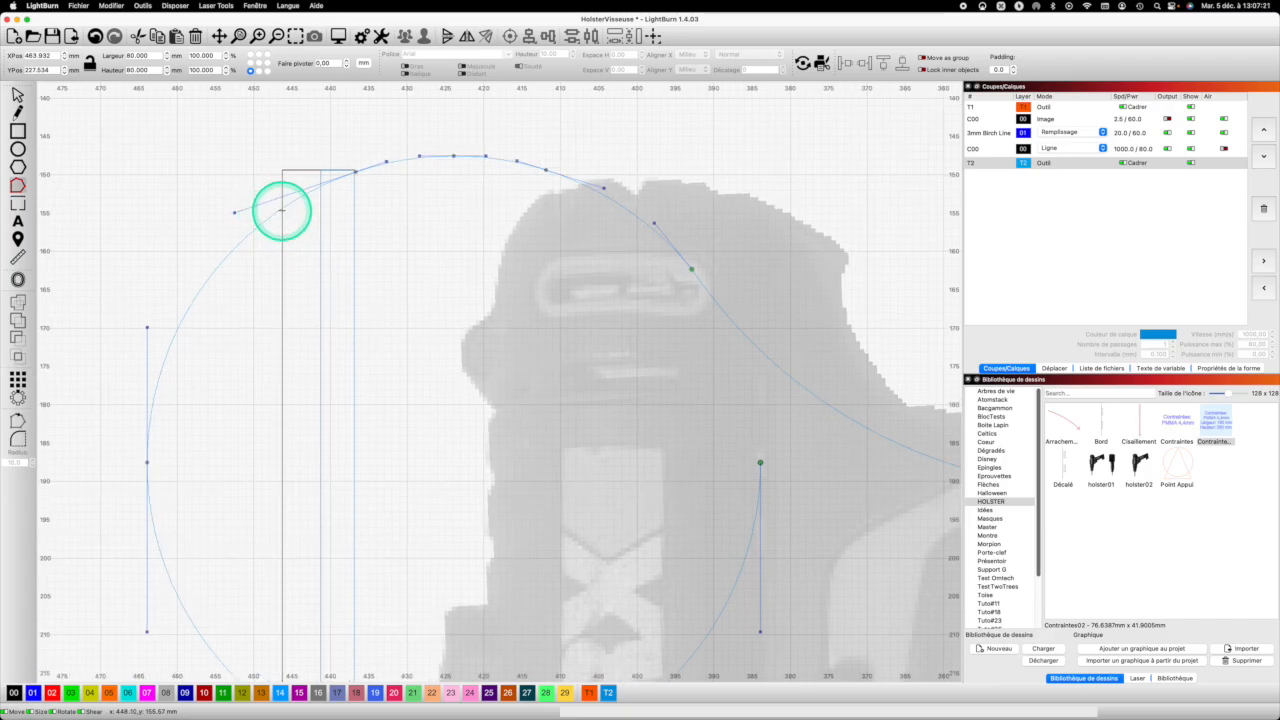
key("i")
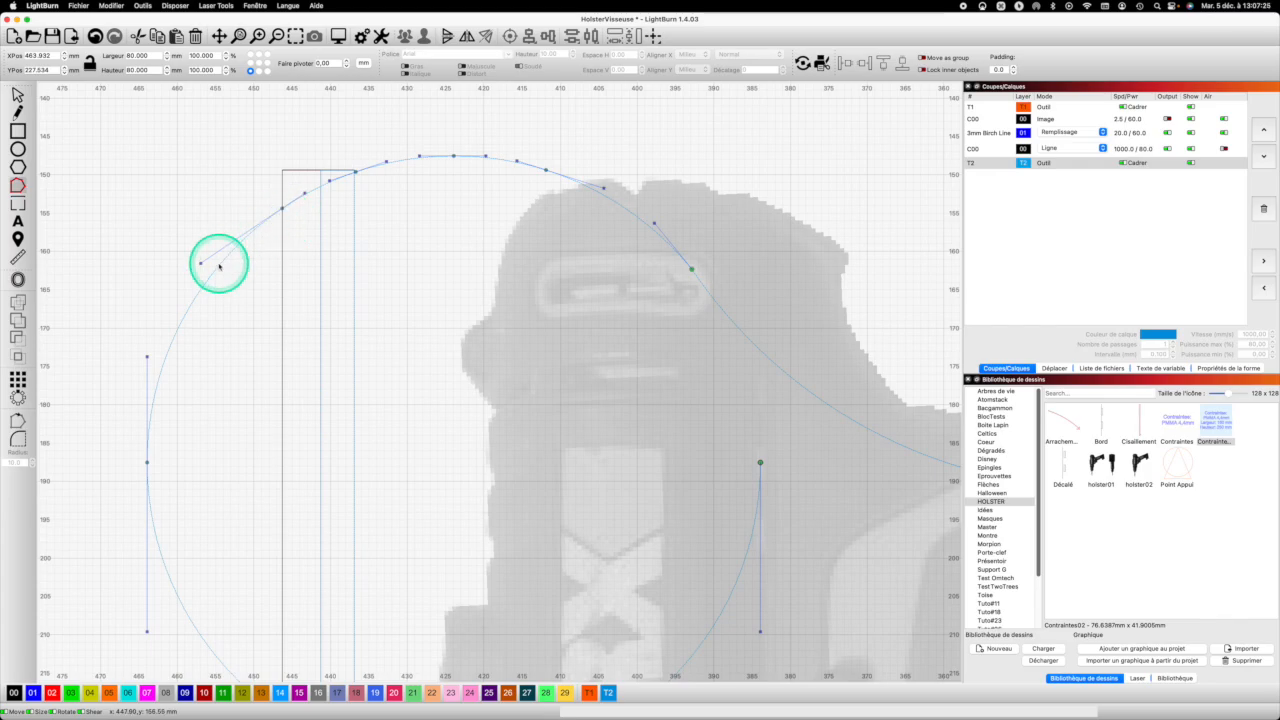
key("d")
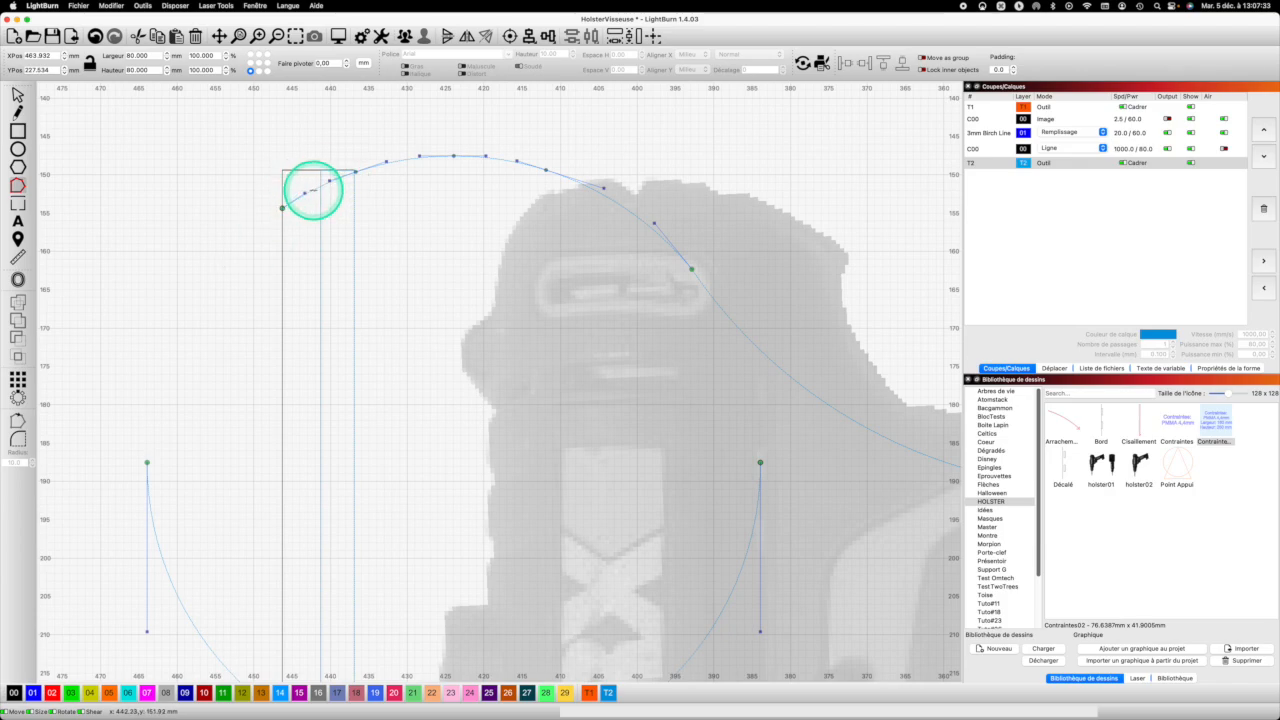
key("d")
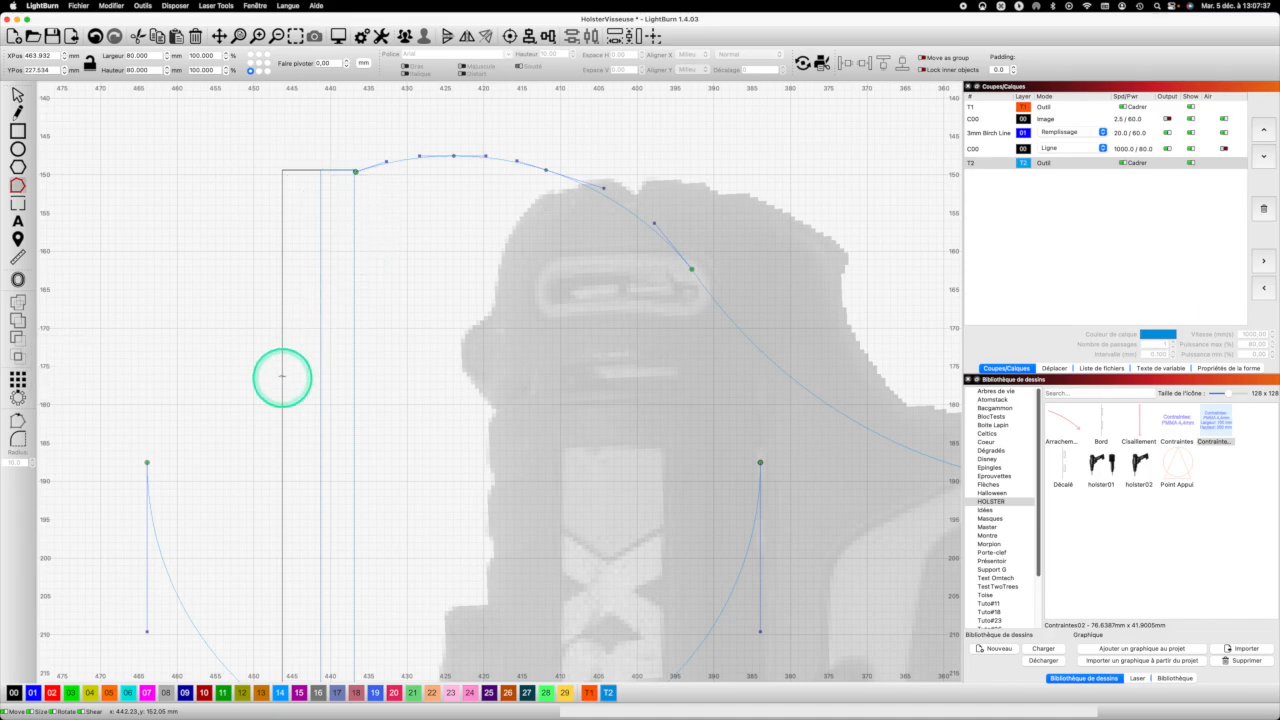
Delete the 80 mm circle's two remaining lower quarter arcs and the 130 mm circle's two remaining upper quarter arcs.
scroll(283, 370, "up", 4)
scroll(283, 370, "down", 3)
scroll(283, 370, "up", 2)
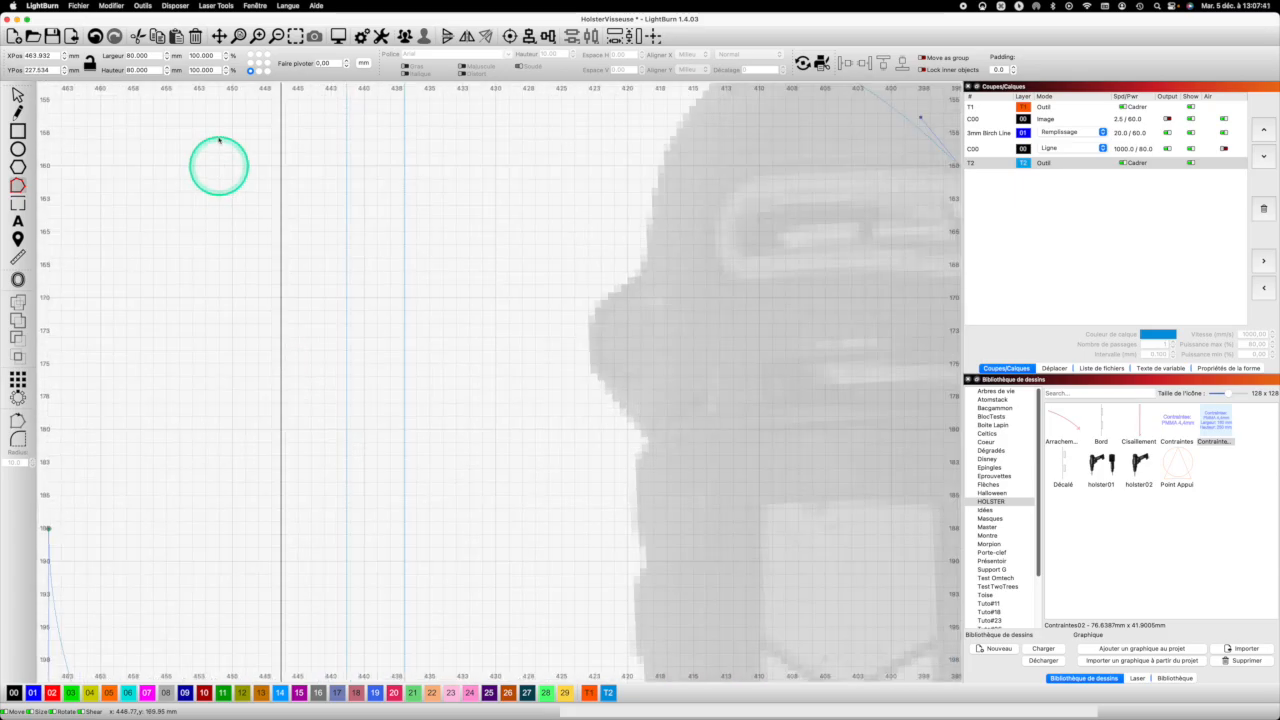
left_click(240, 36)
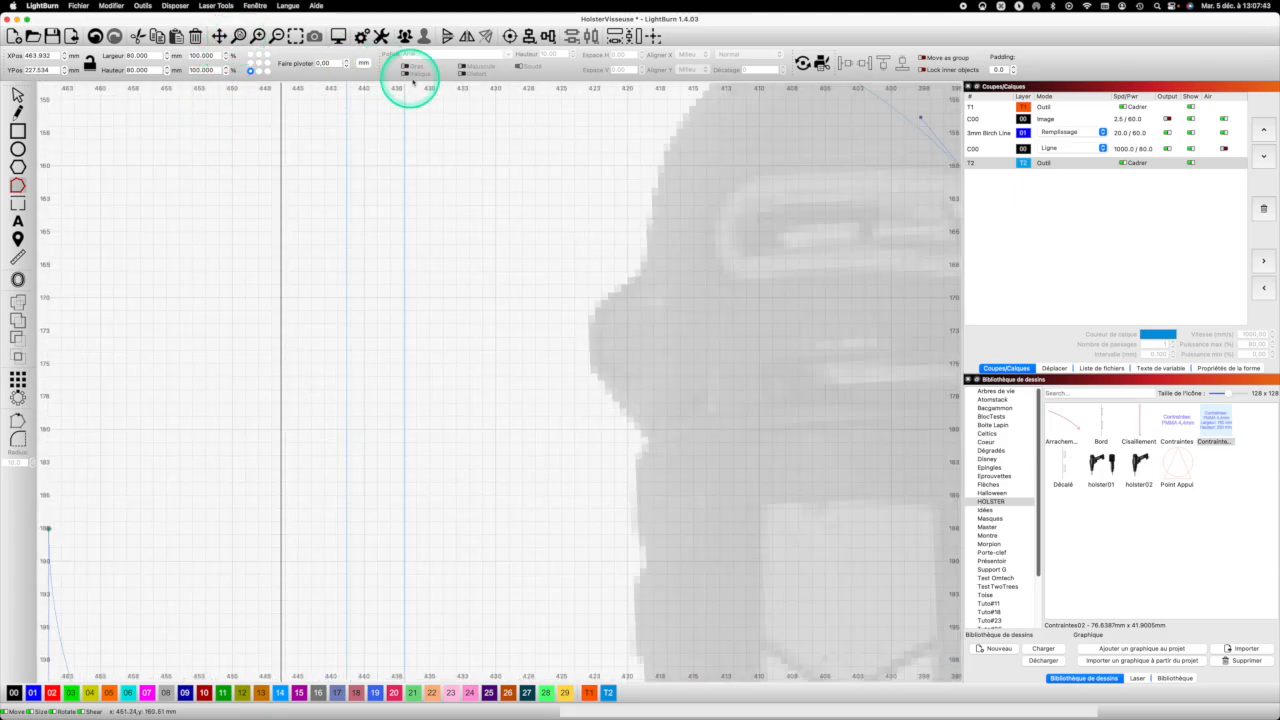
left_click_drag(389, 332, 380, 337)
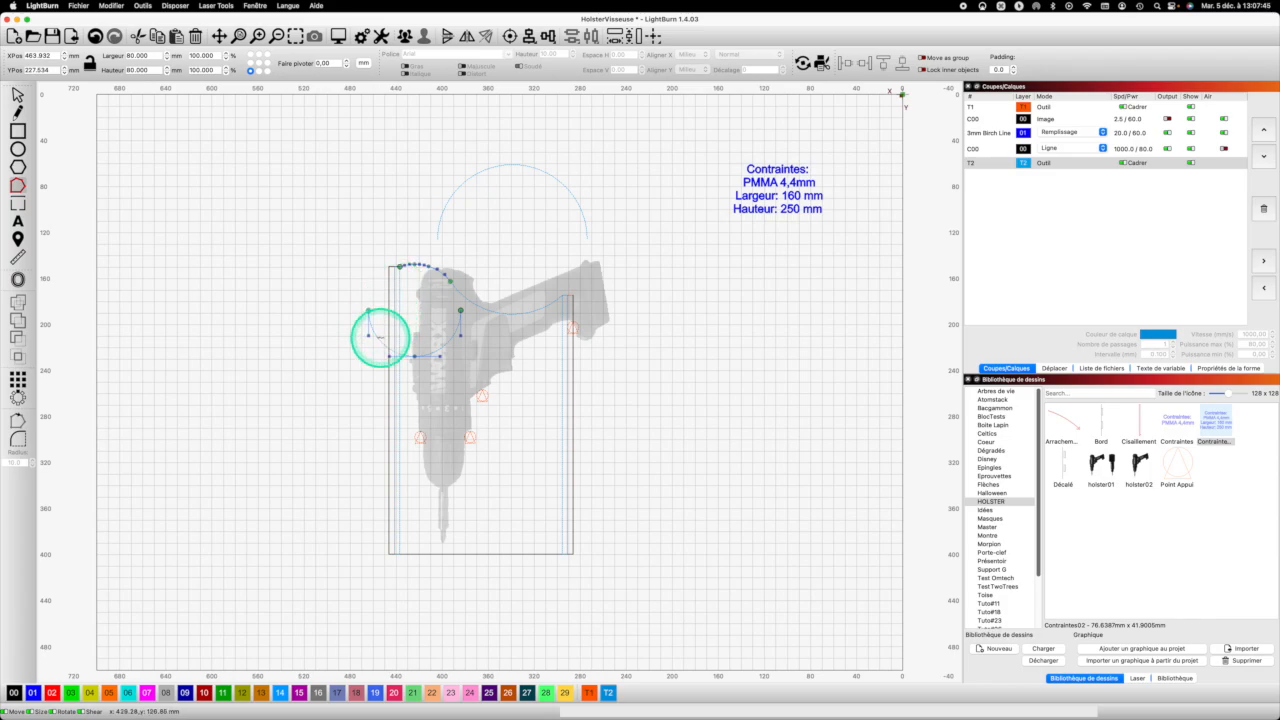
key("d")
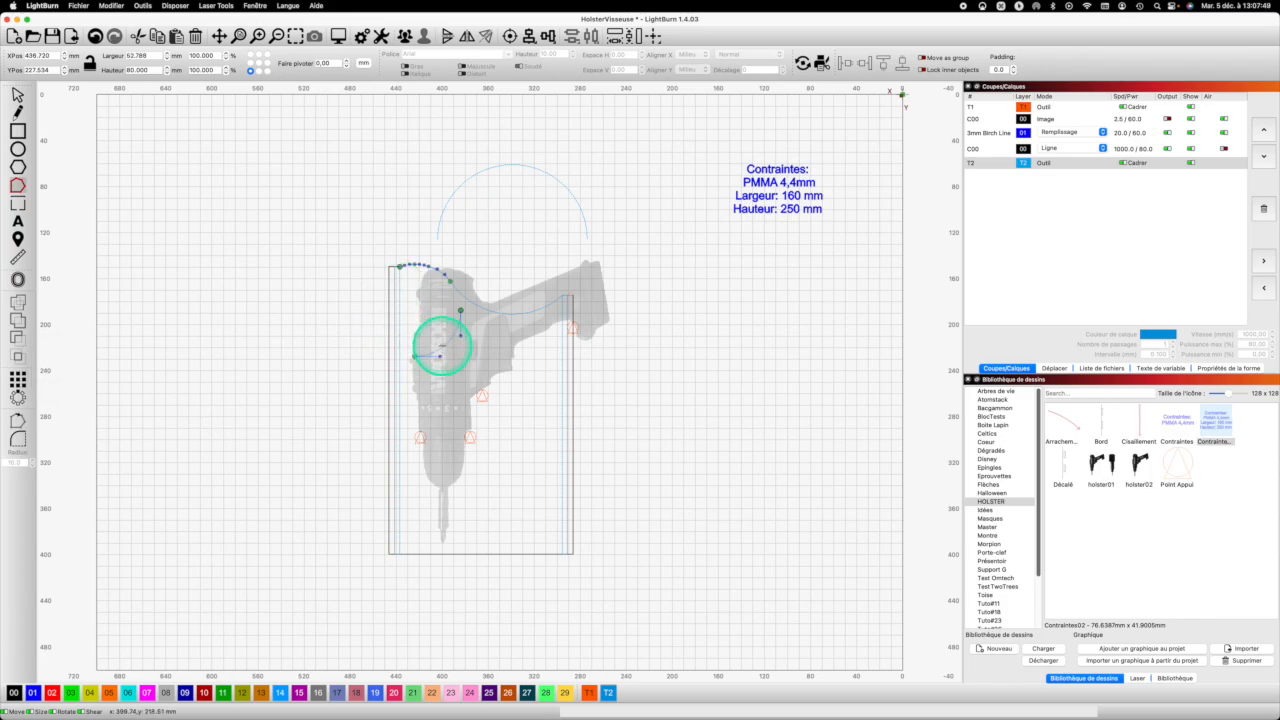
key("d")
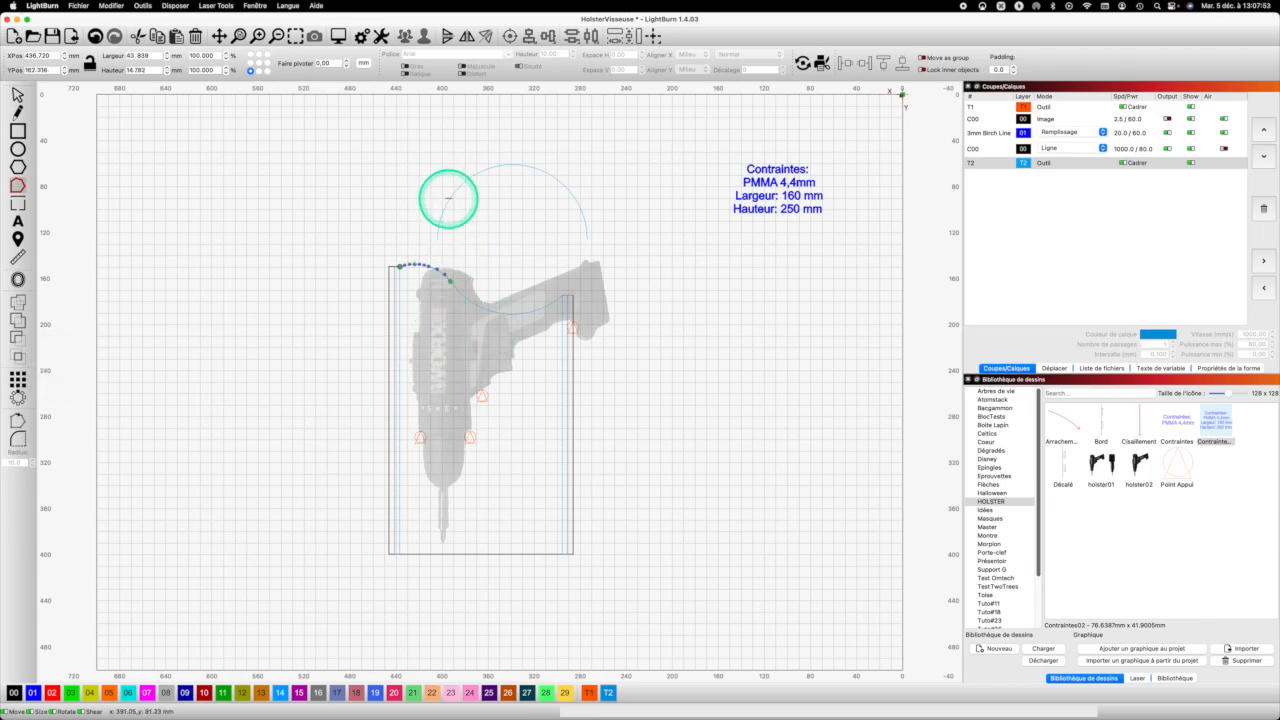
key("d")
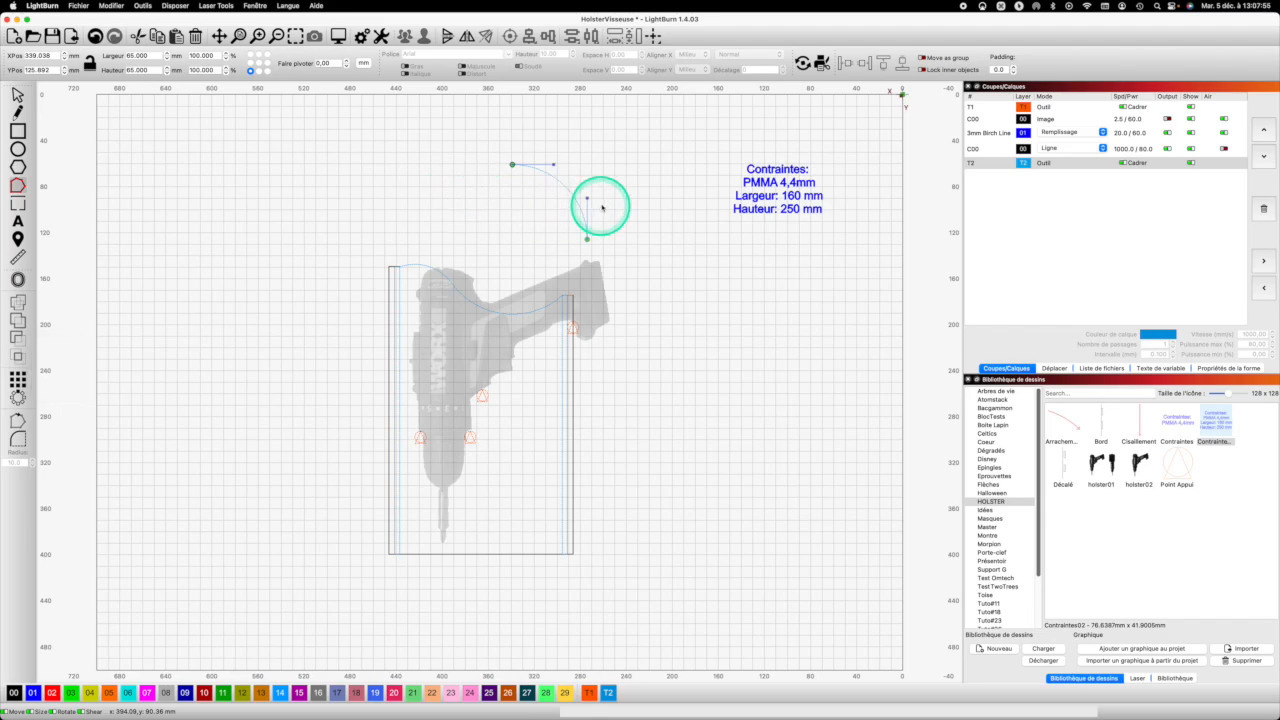
key("d")
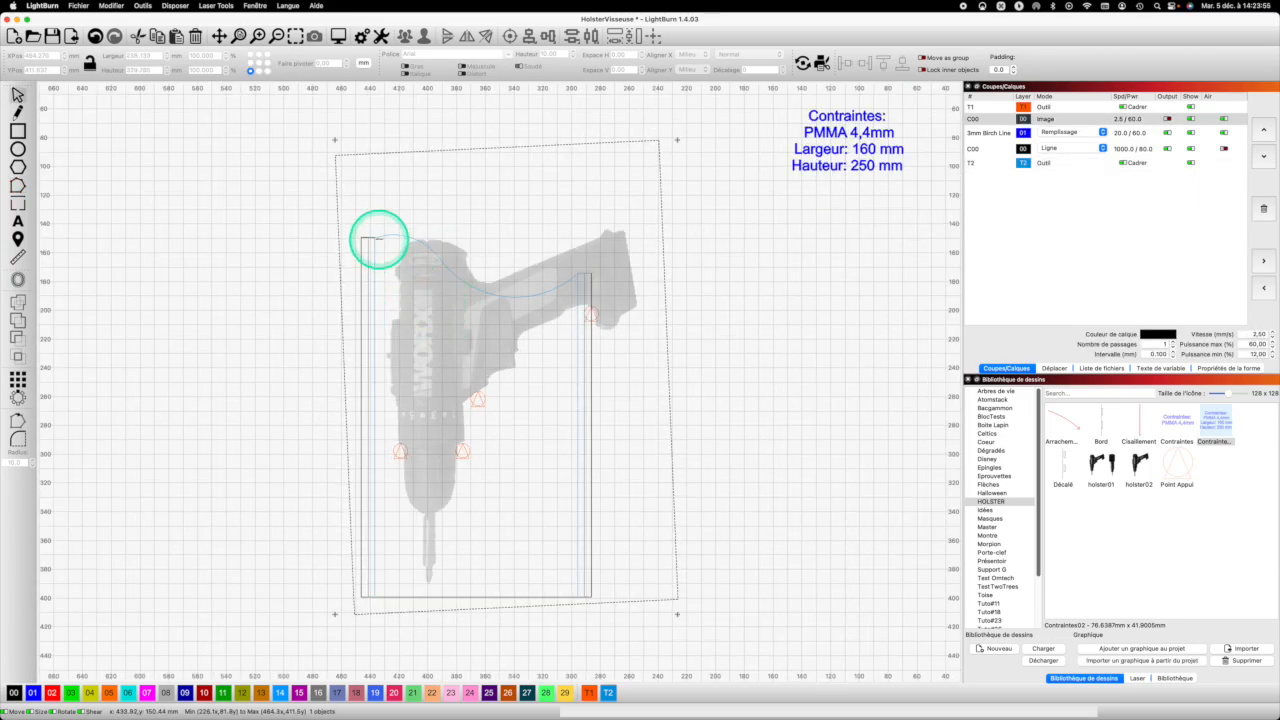
Move the 80 mm arc's left end node onto the left T2 strip's upper inner corner and join it with the frame's top-edge end node.
scroll(378, 239, "up", 5)
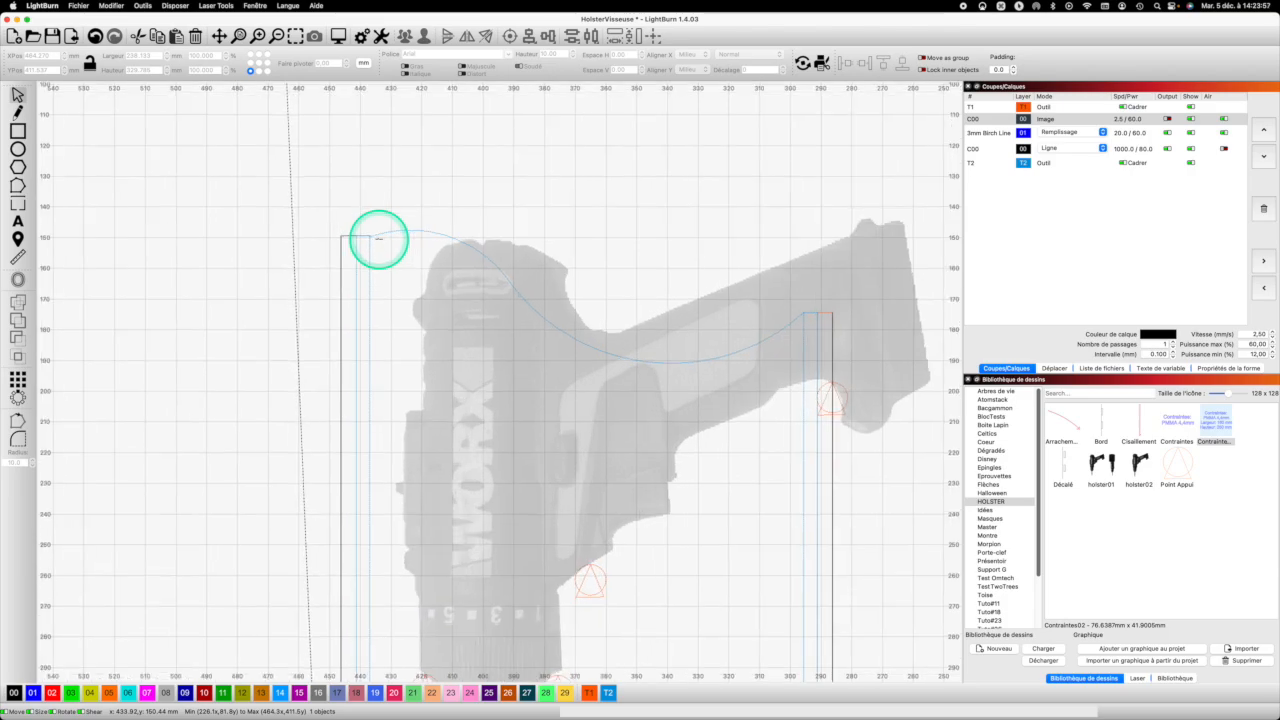
scroll(378, 239, "up", 3)
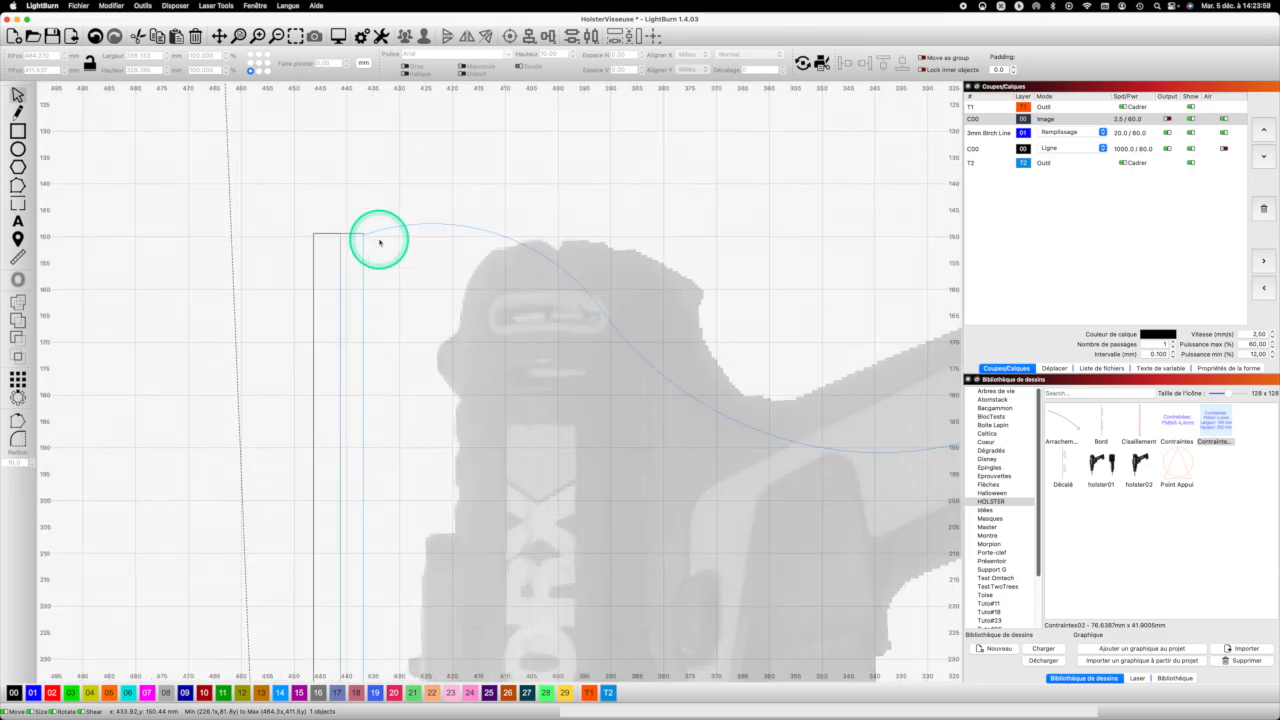
left_click(18, 185)
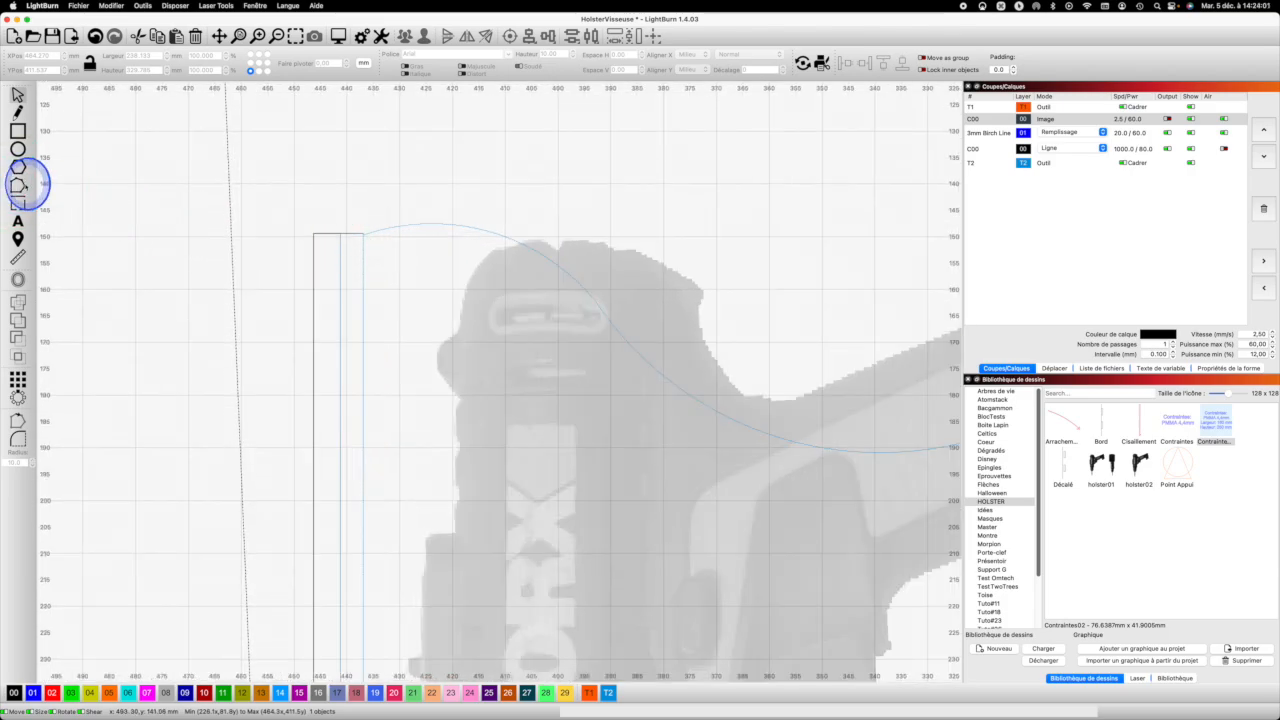
left_click(380, 238)
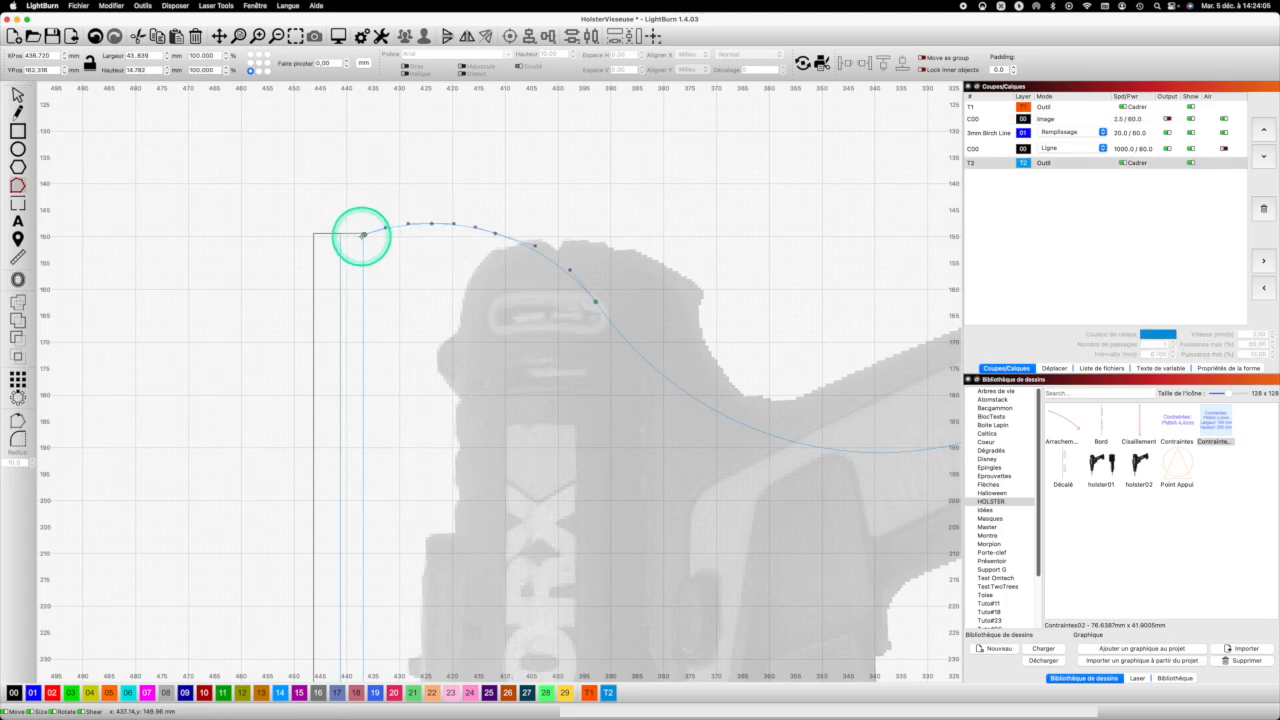
scroll(363, 236, "up", 10)
scroll(363, 237, "up", 4)
scroll(416, 218, "down", 4)
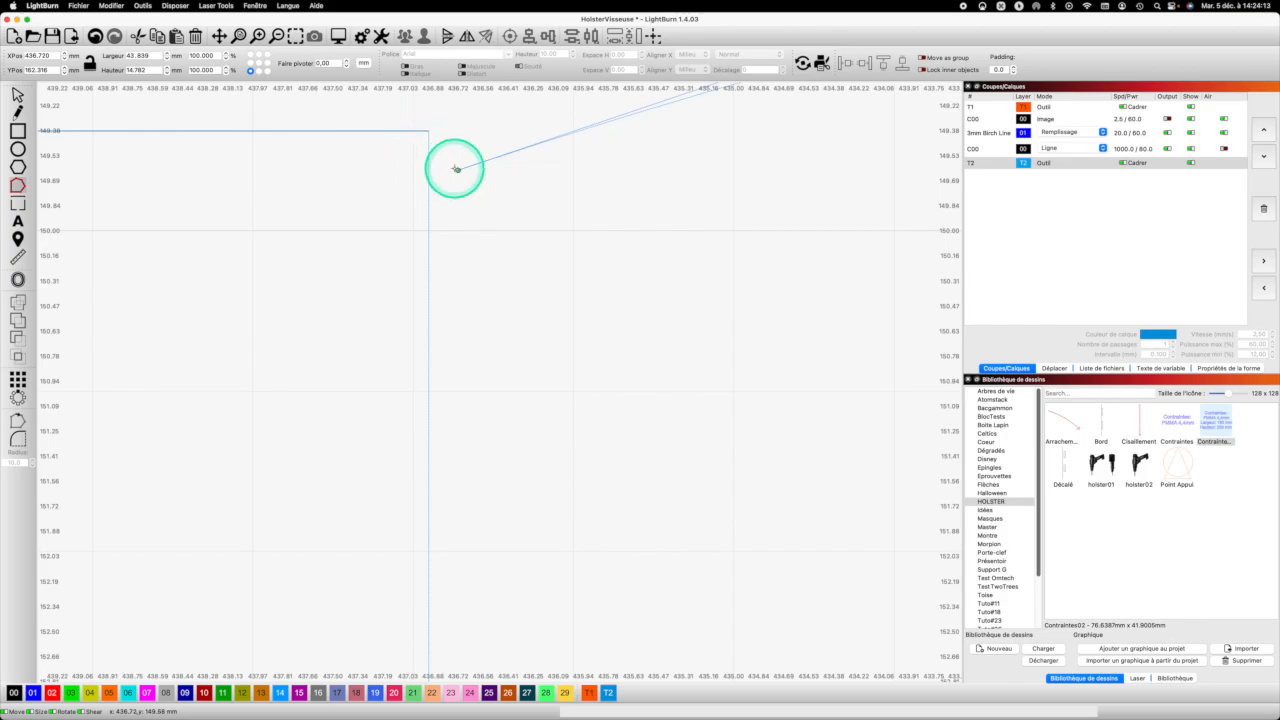
left_click_drag(457, 170, 428, 133)
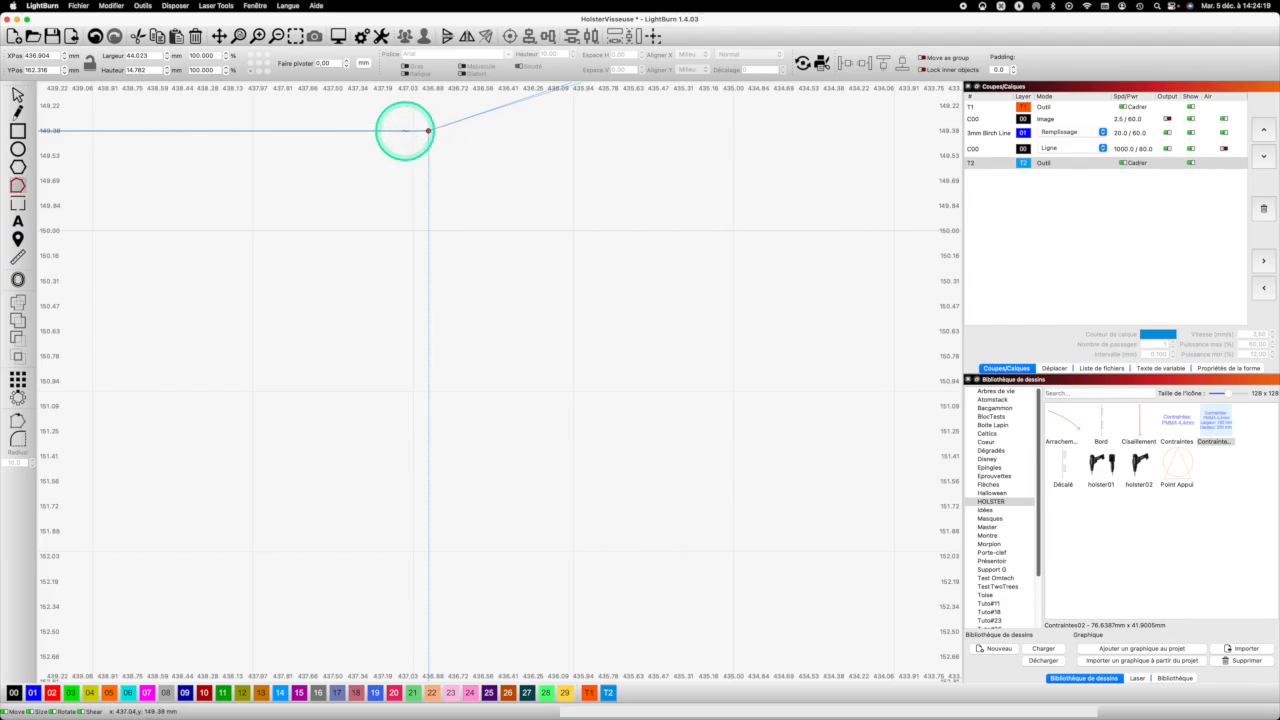
left_click(404, 131)
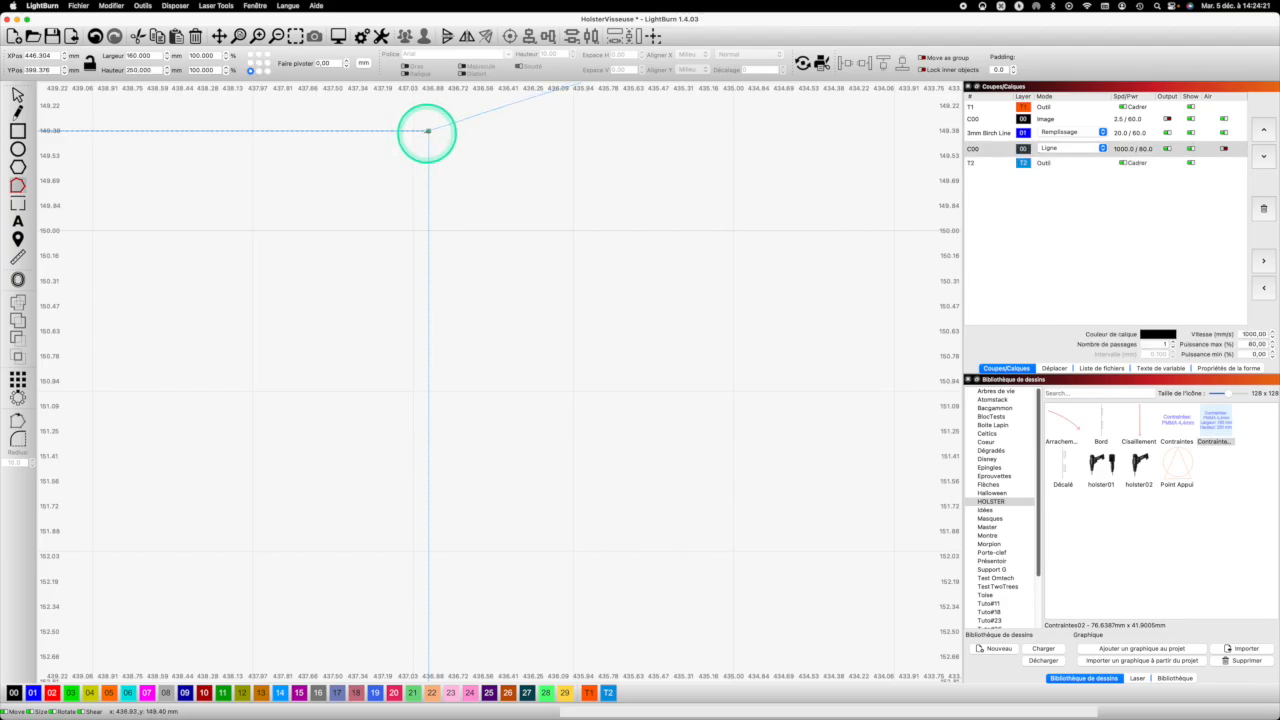
left_click_drag(428, 130, 430, 131)
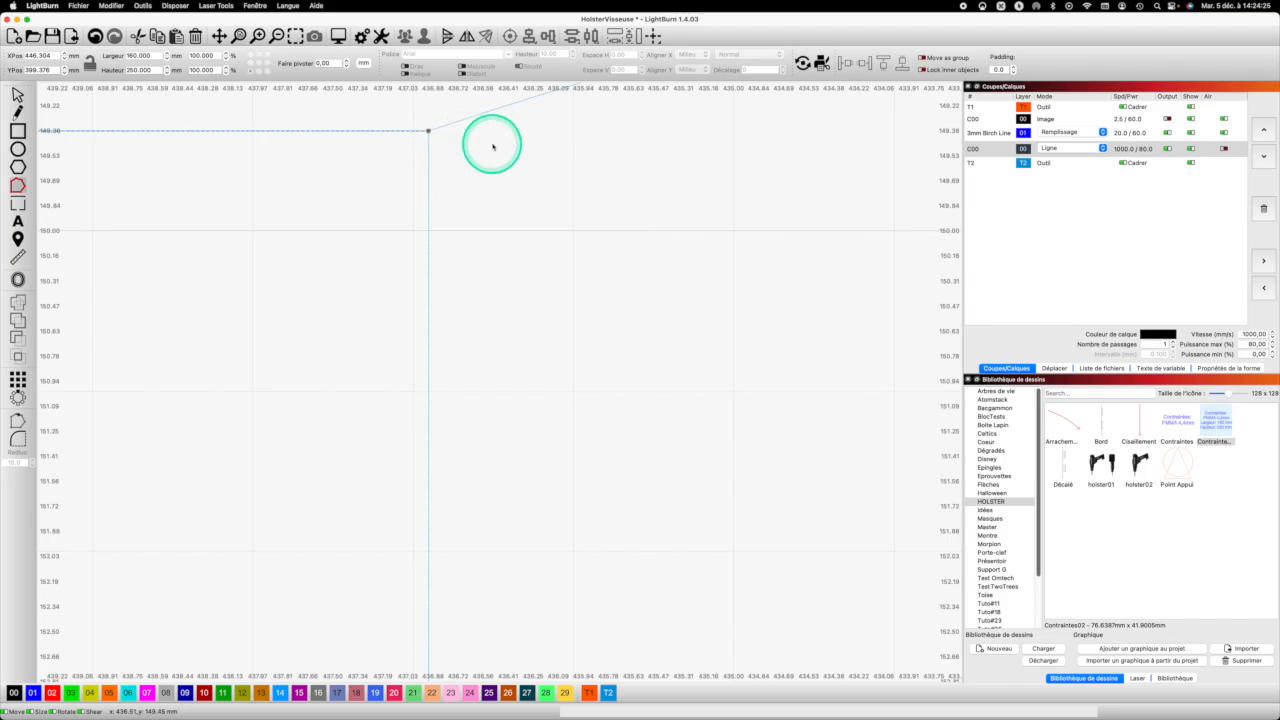
Join the 80 mm arc's lower end node with the 130 mm arc's adjoining end node over the drill's head.
scroll(468, 138, "down", 5)
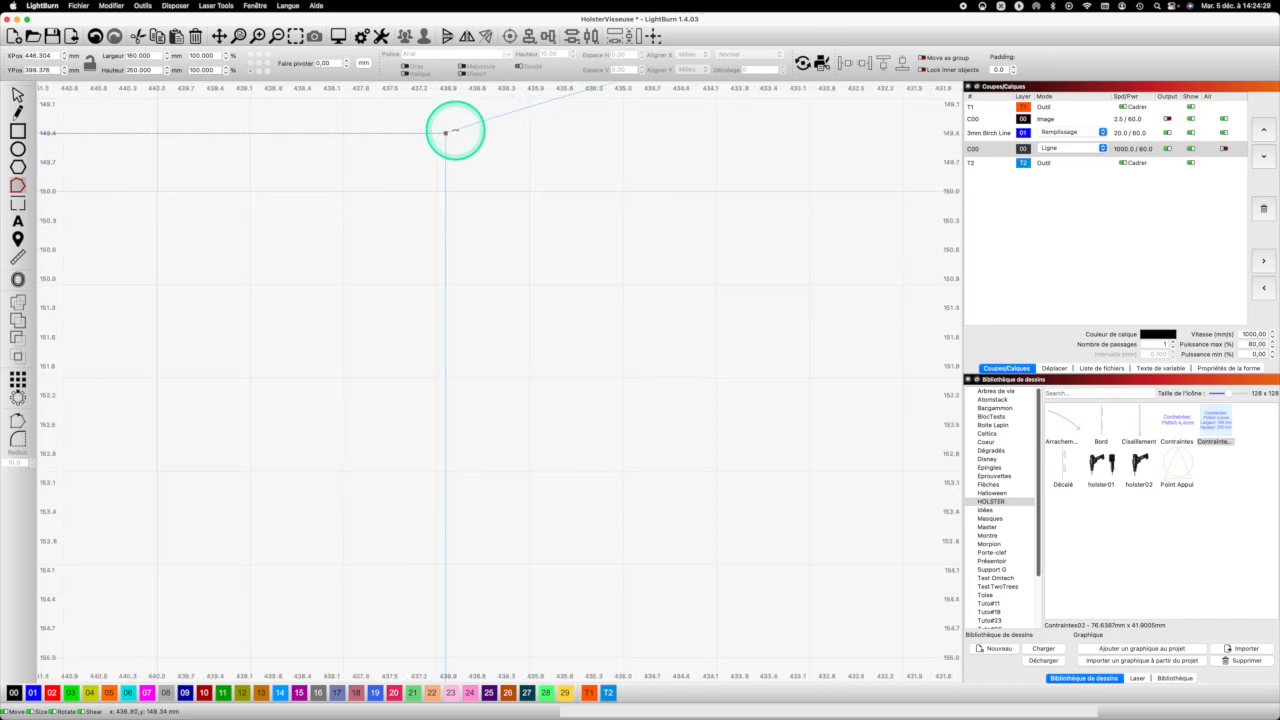
scroll(457, 140, "down", 4)
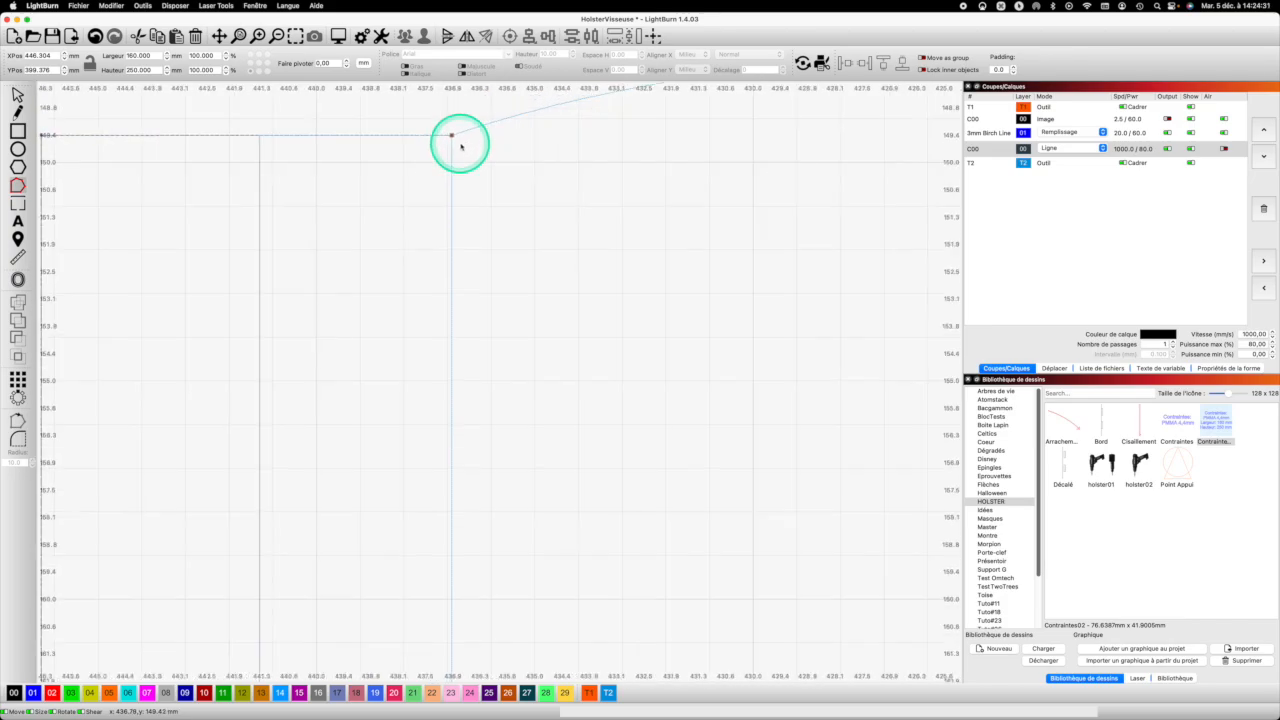
scroll(486, 148, "down", 5)
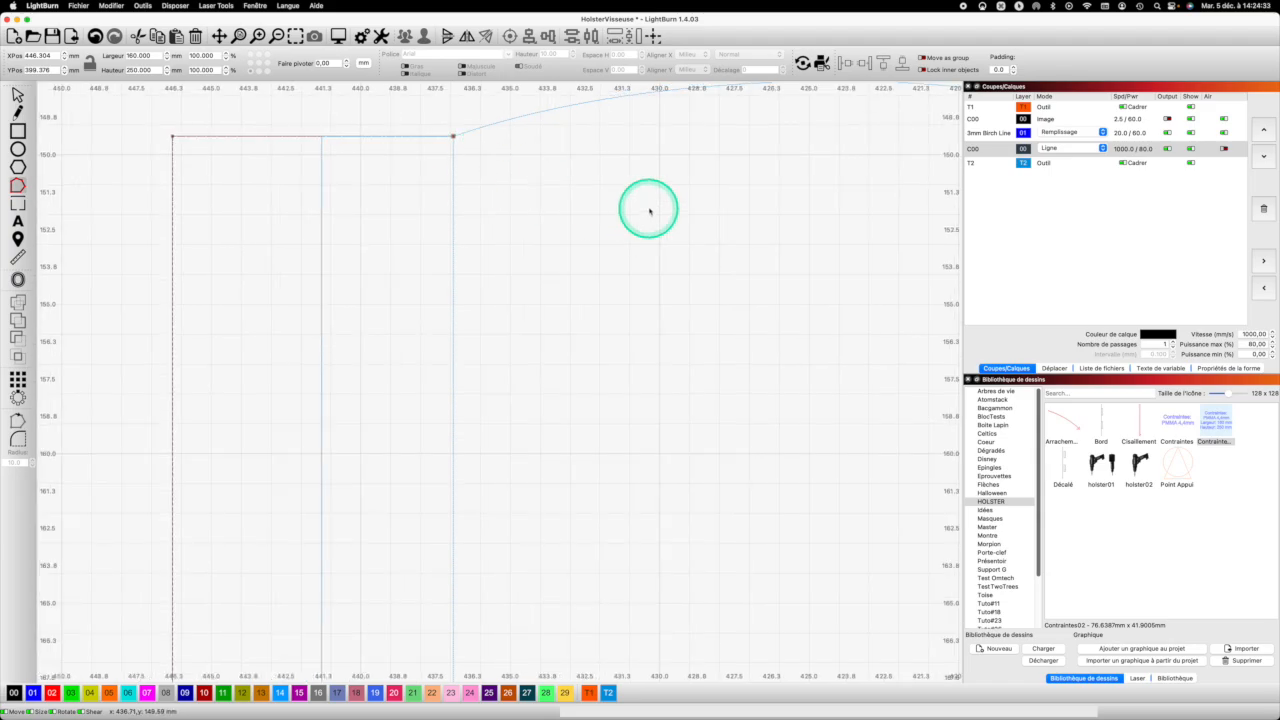
scroll(520, 136, "down", 1)
scroll(604, 200, "down", 5)
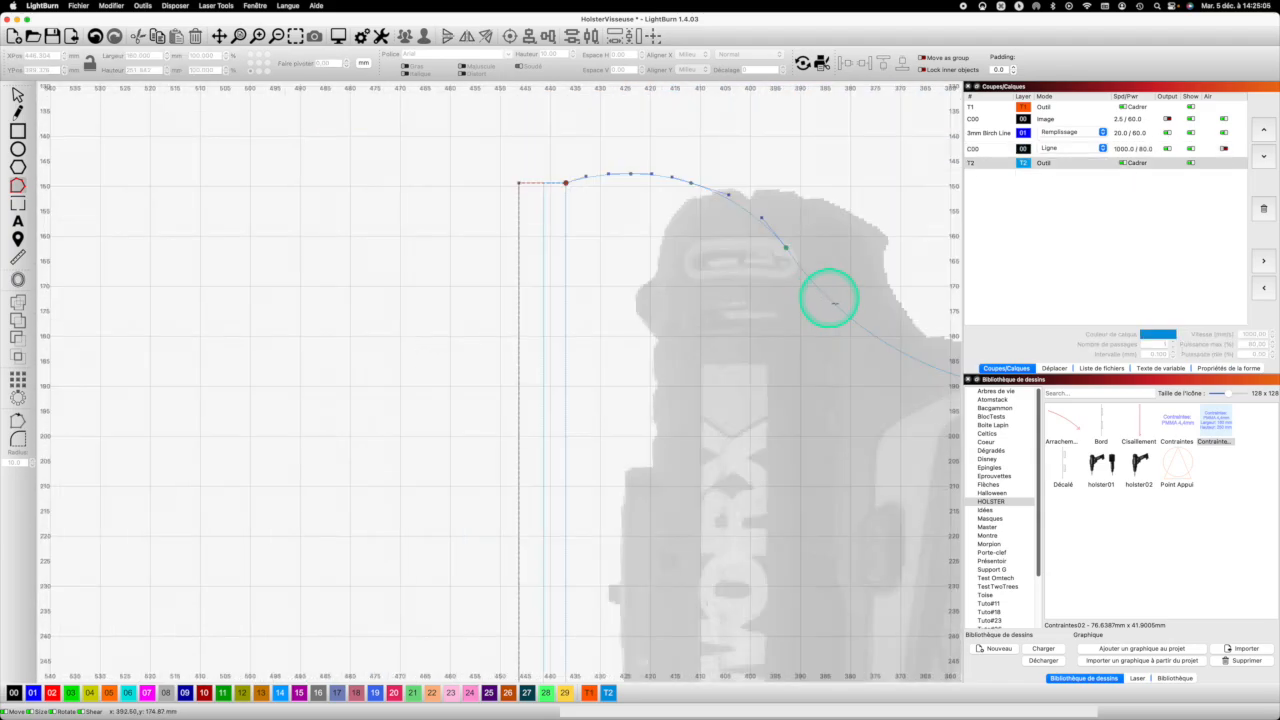
scroll(809, 273, "up", 1)
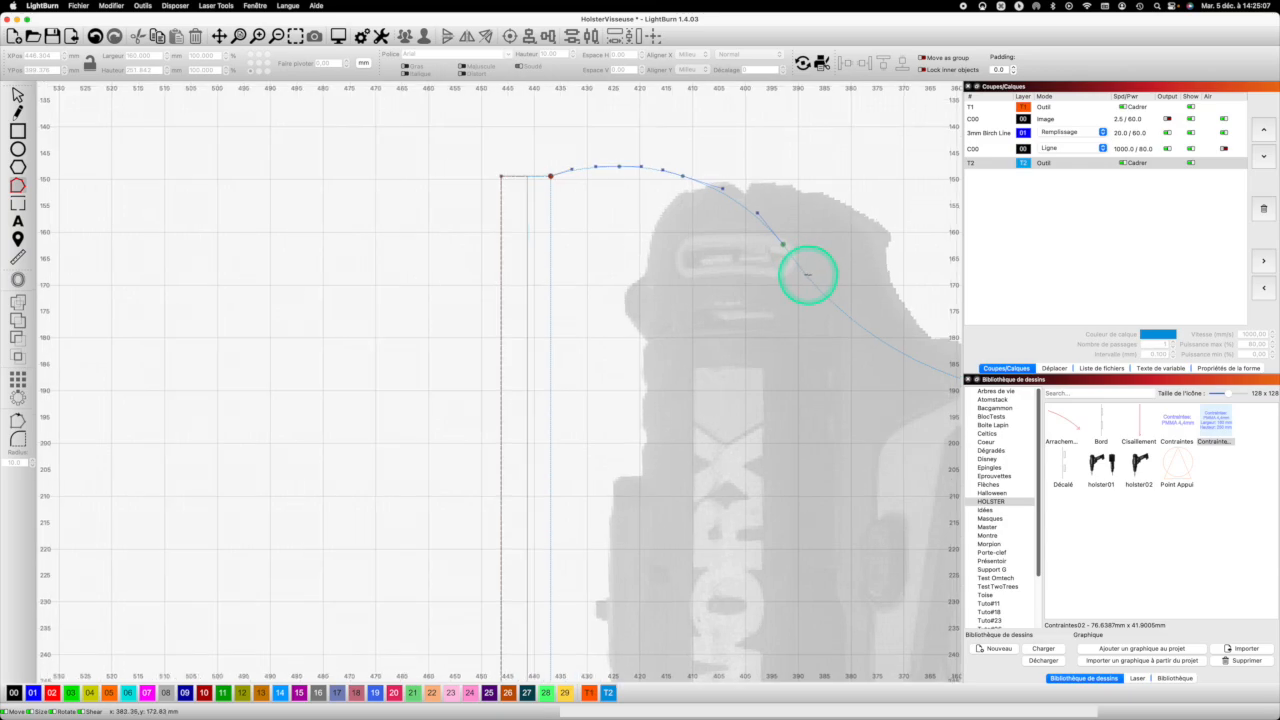
scroll(784, 249, "up", 1)
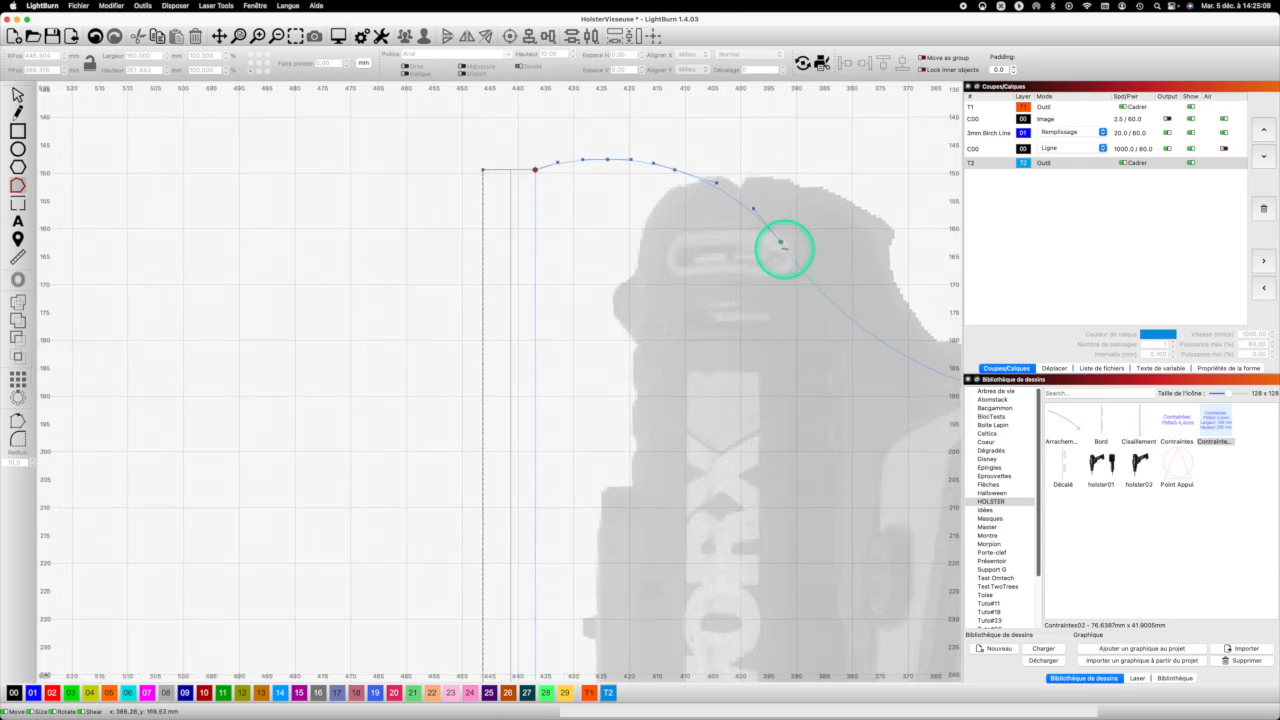
scroll(785, 248, "up", 8)
key("shift")
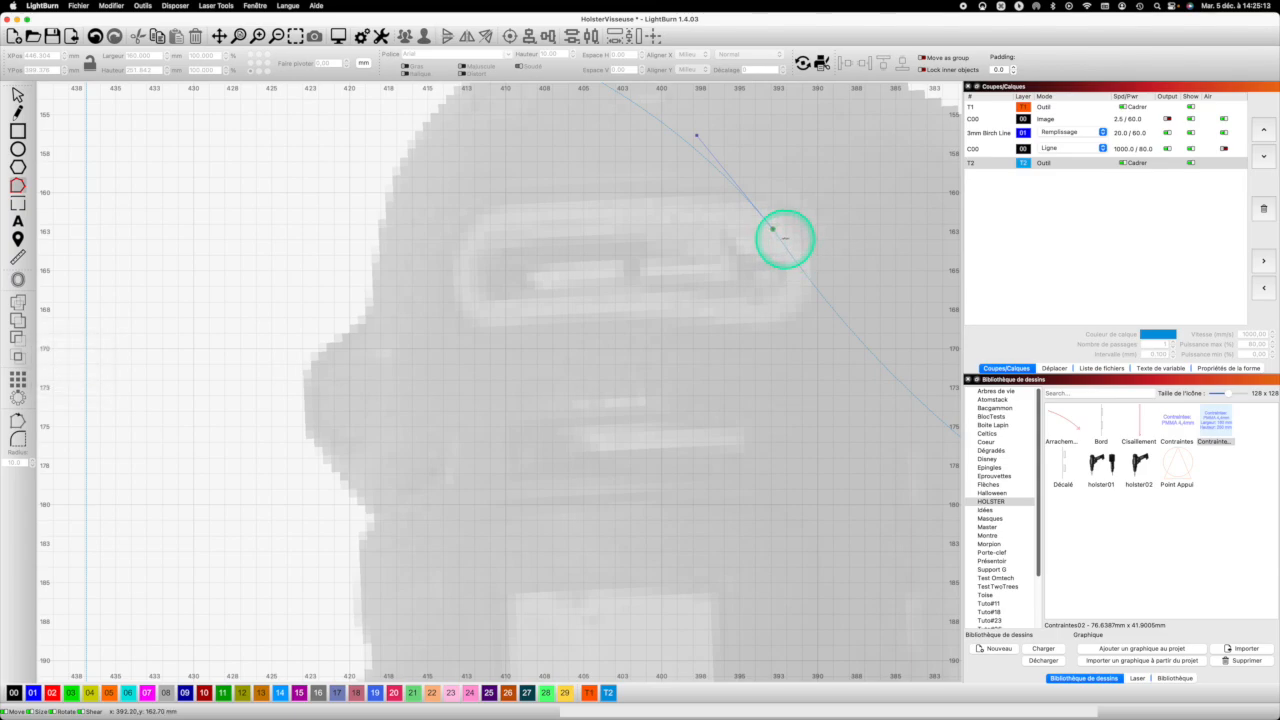
left_click_drag(772, 229, 772, 229)
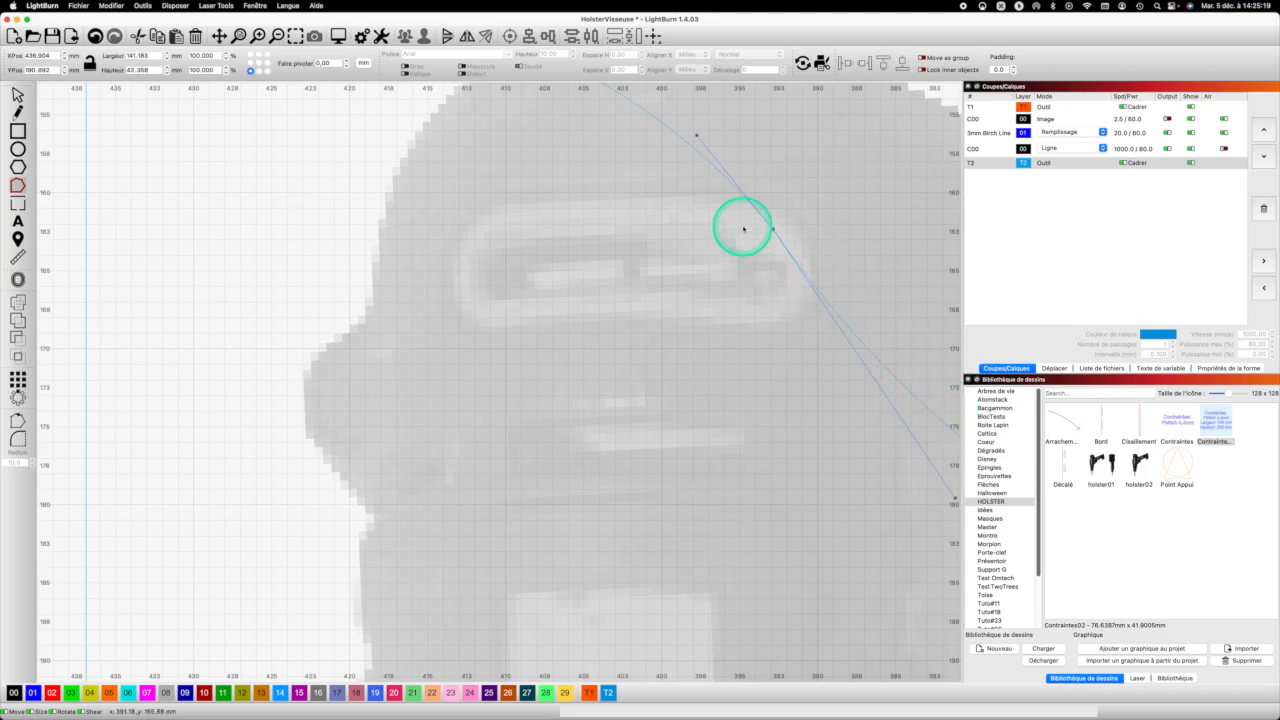
Assign the joined curve to layer 00 and draw a horizontal line from its right end to the frame's right-edge end node.
scroll(873, 355, "down", 10)
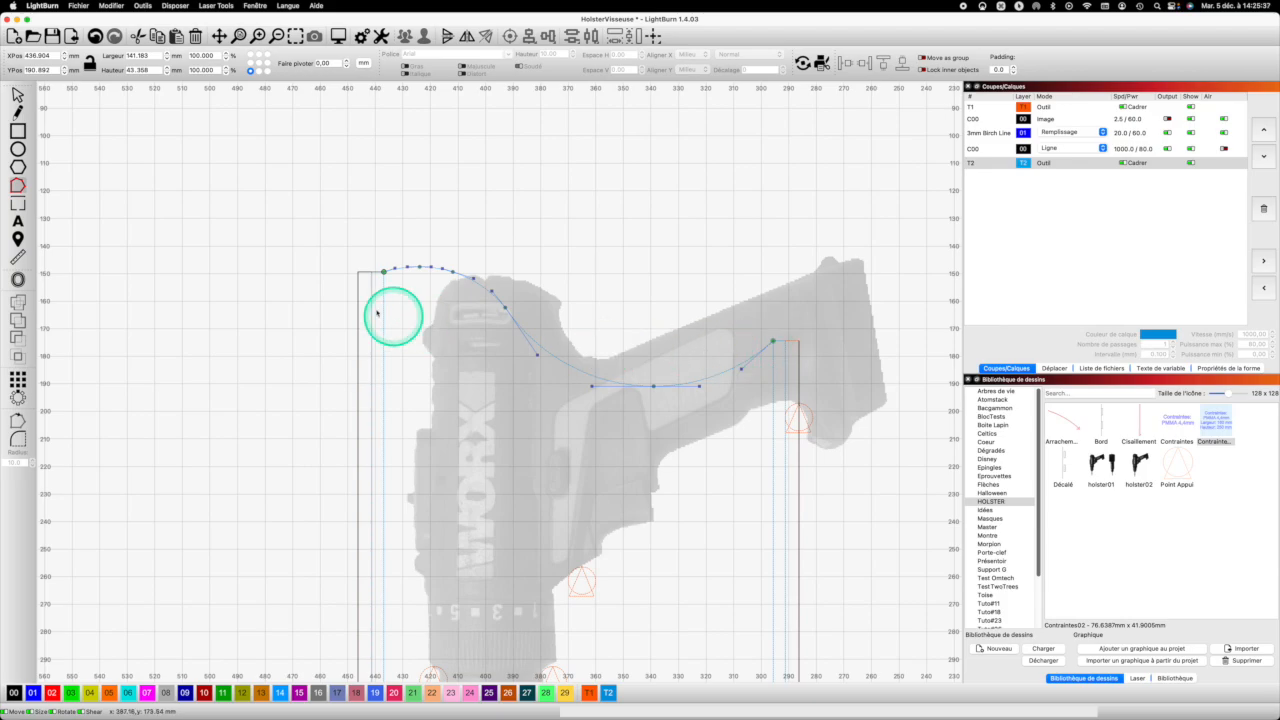
left_click(14, 692)
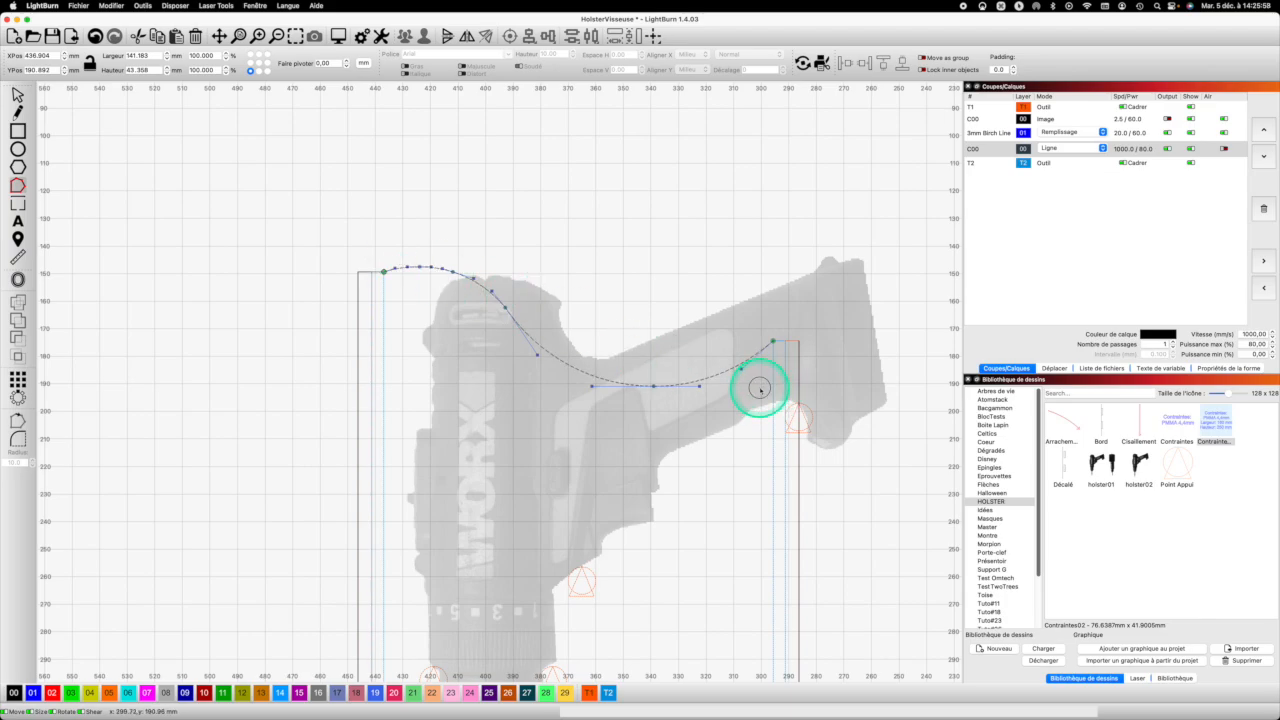
left_click(784, 352)
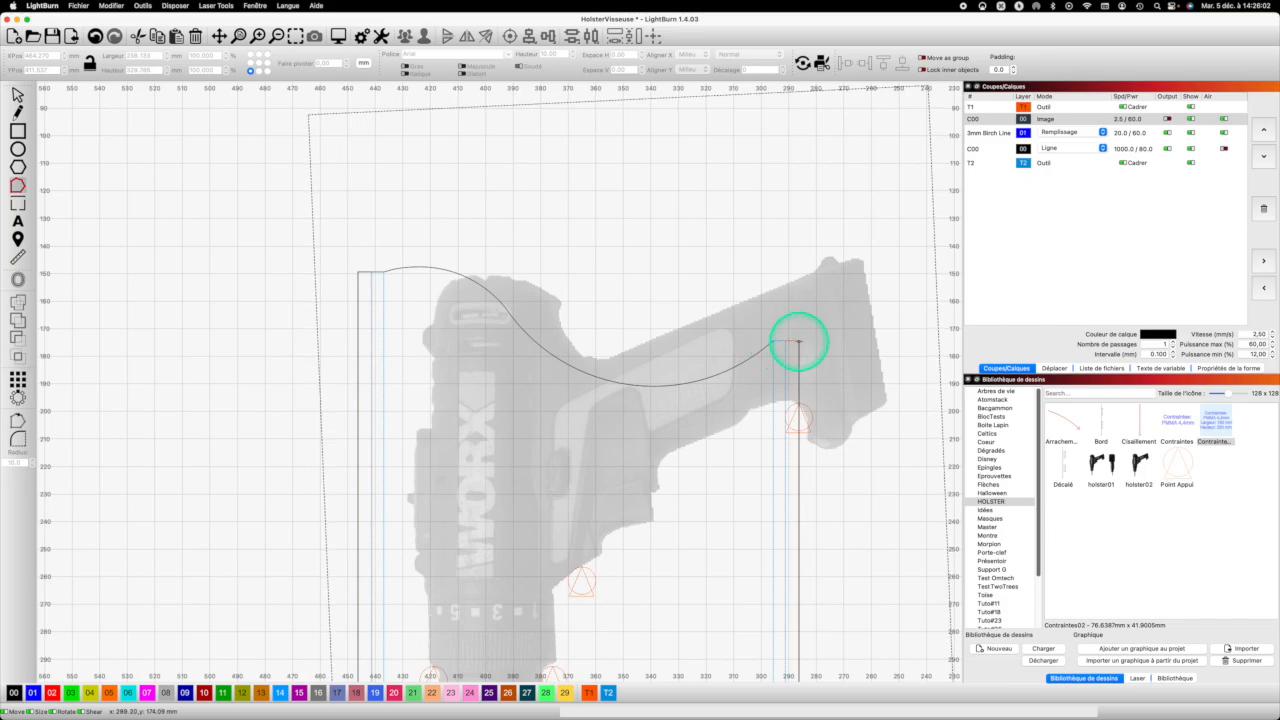
left_click(18, 112)
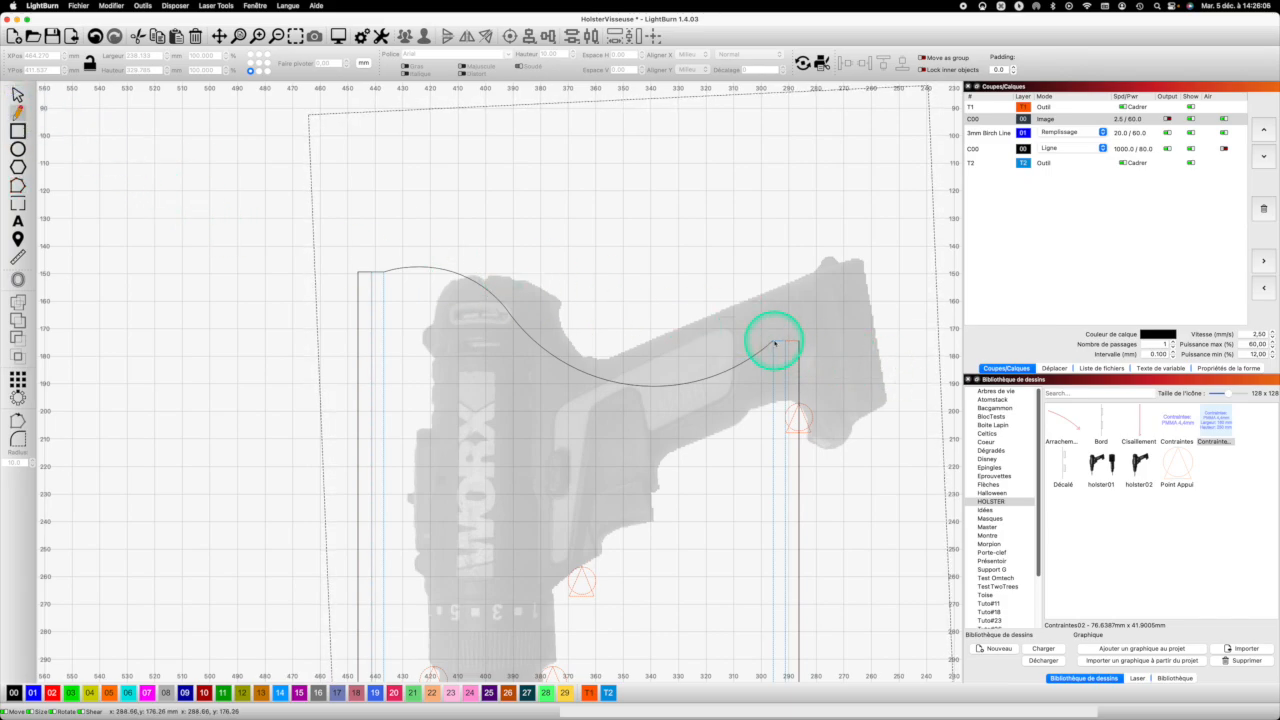
left_click_drag(771, 342, 797, 341)
key("Escape")
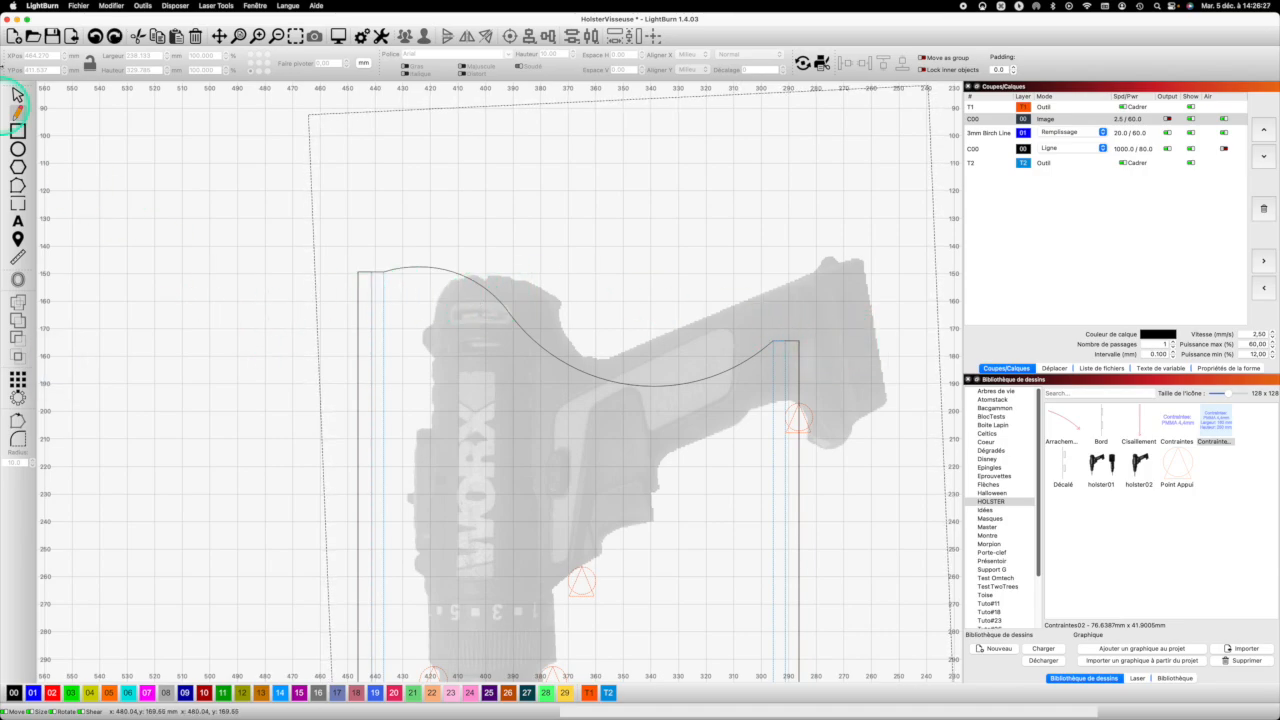
Join the short closing line's left end node with the curve's right end node at the right T2 strip's inner corner.
left_click(18, 96)
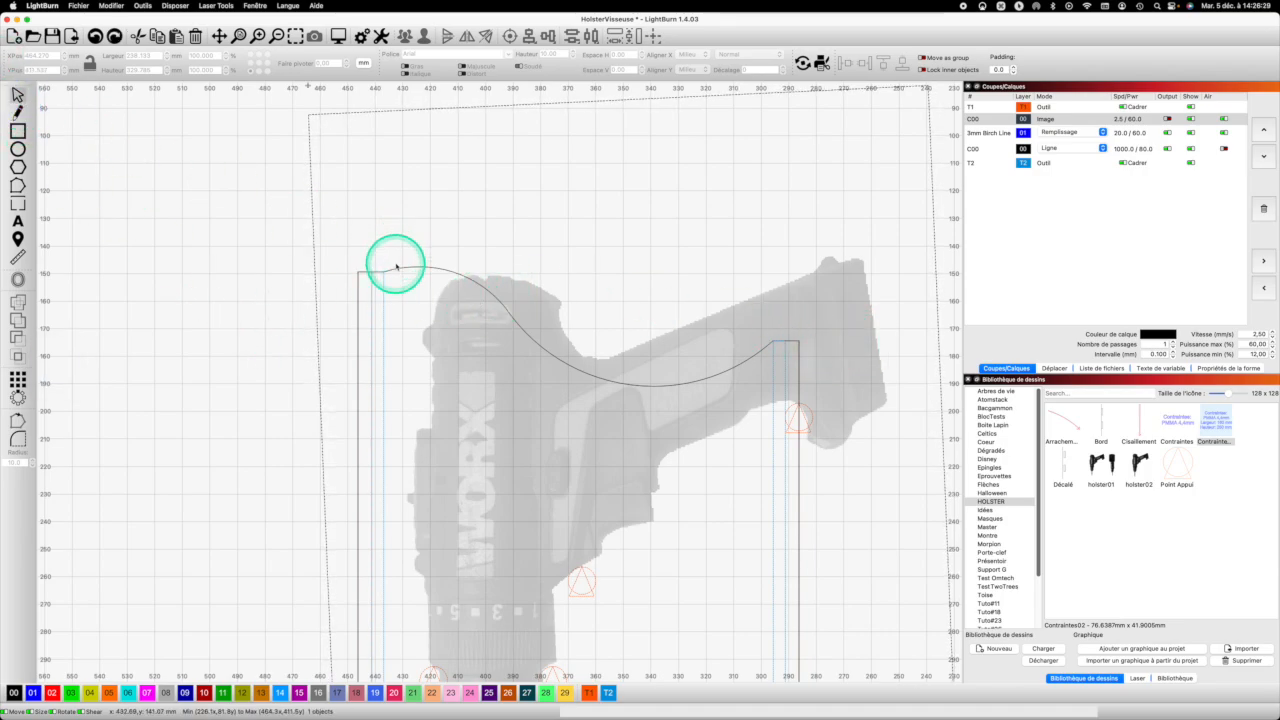
left_click(398, 268)
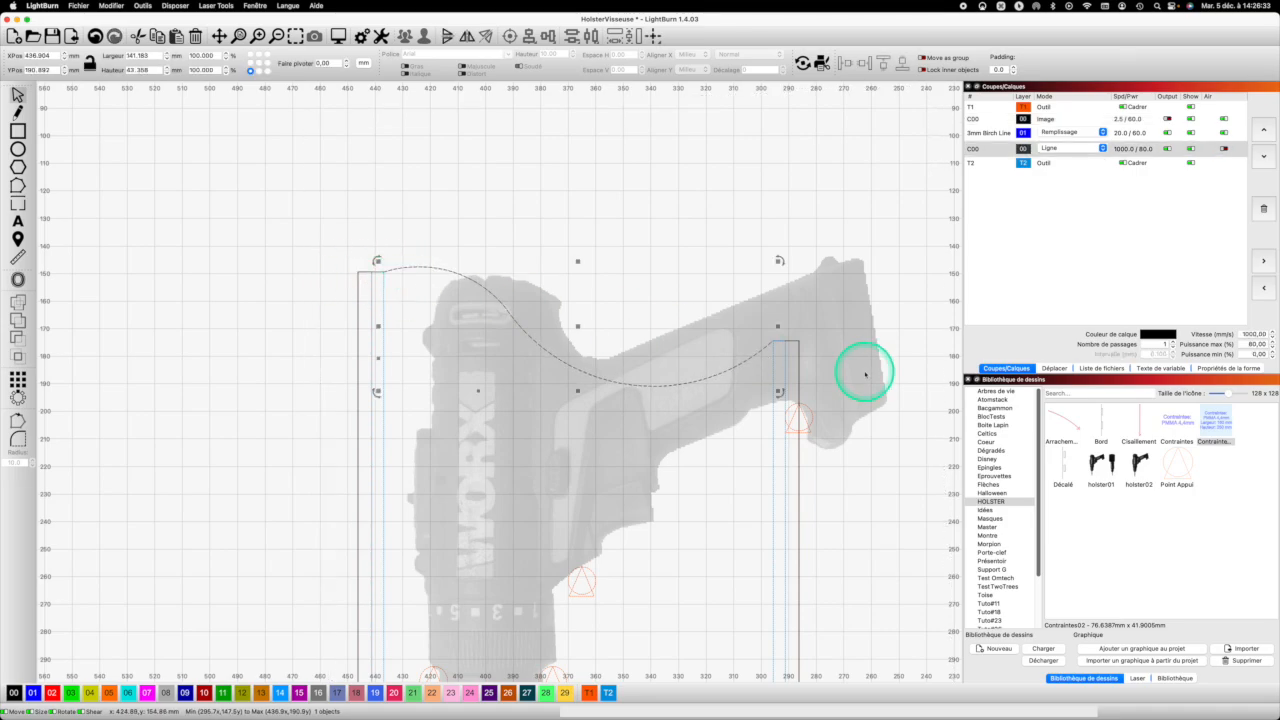
scroll(788, 338, "up", 8)
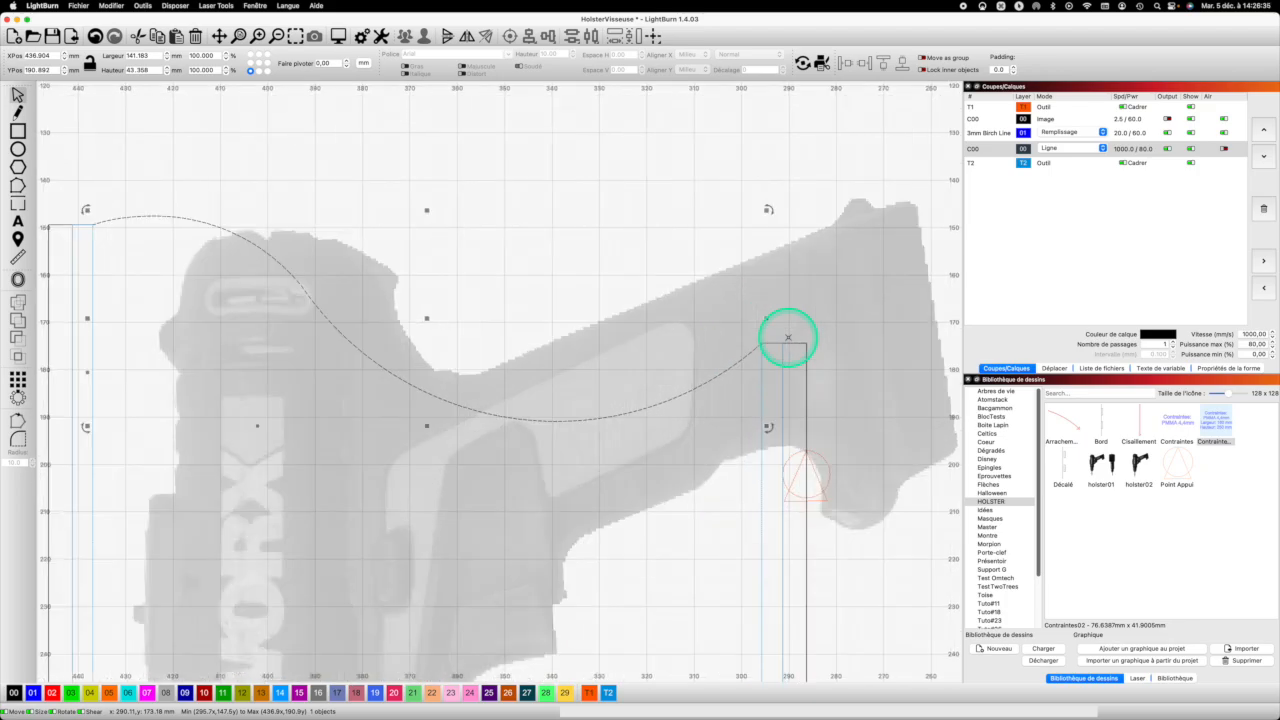
scroll(788, 340, "up", 3)
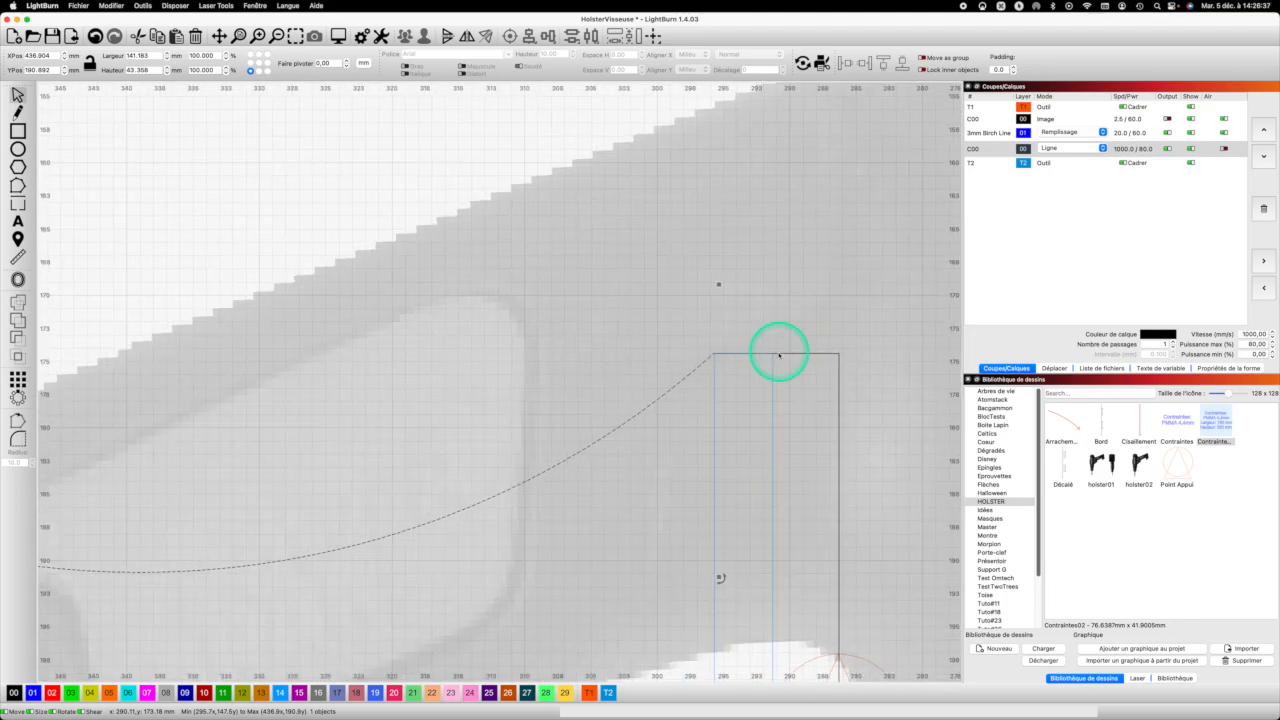
left_click(778, 354)
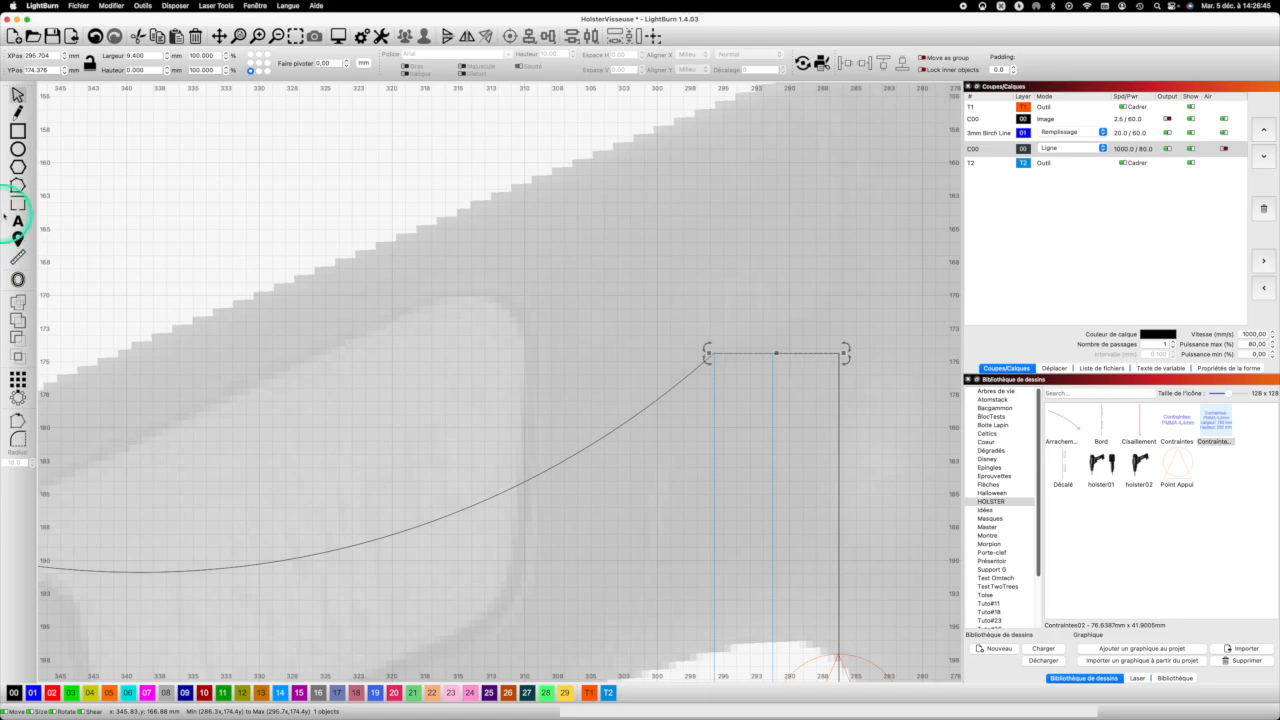
left_click(18, 185)
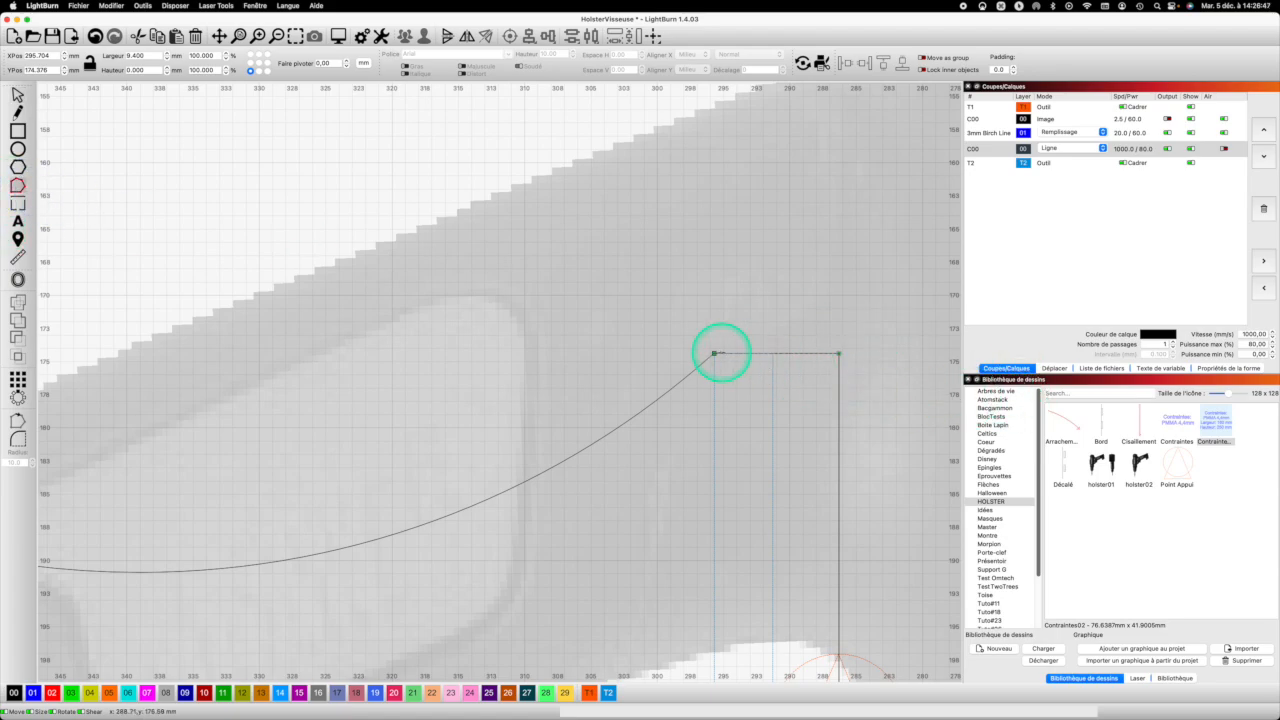
left_click(714, 352)
left_click_drag(721, 352, 711, 352)
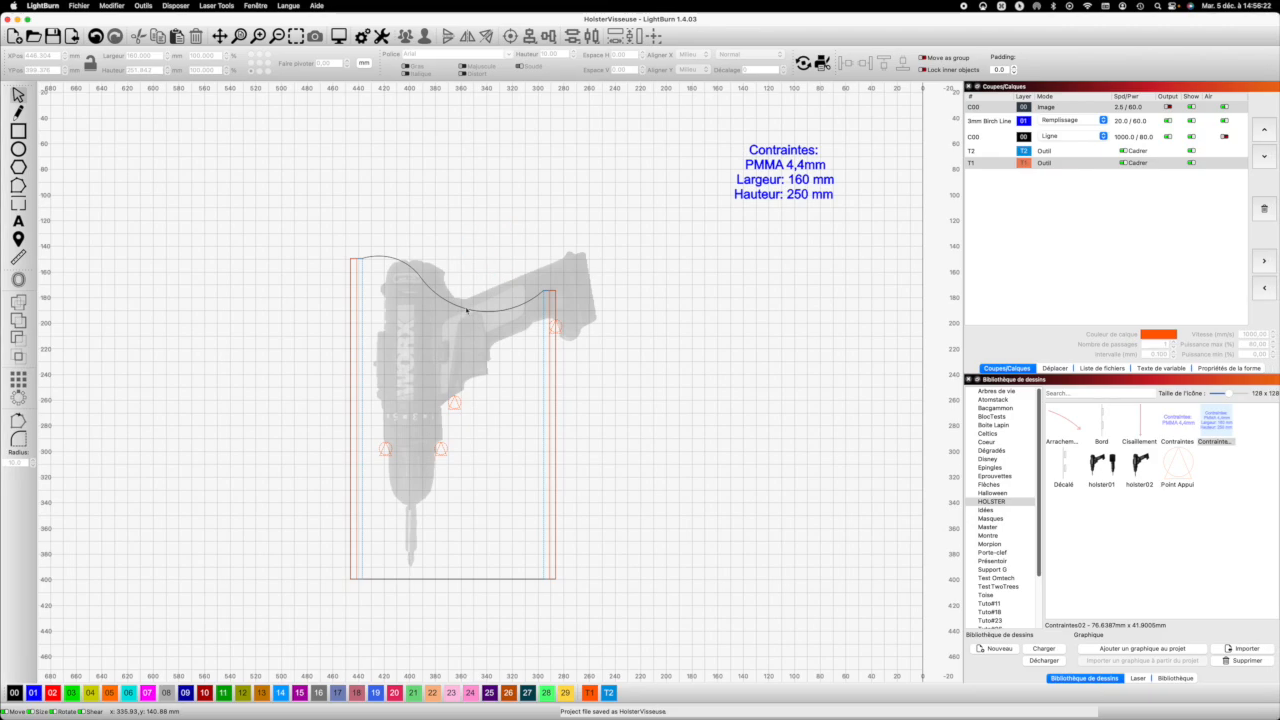
Check that the holster contour is closed by assigning it to fill layer 01, and return it to layer 00.
left_click(463, 309)
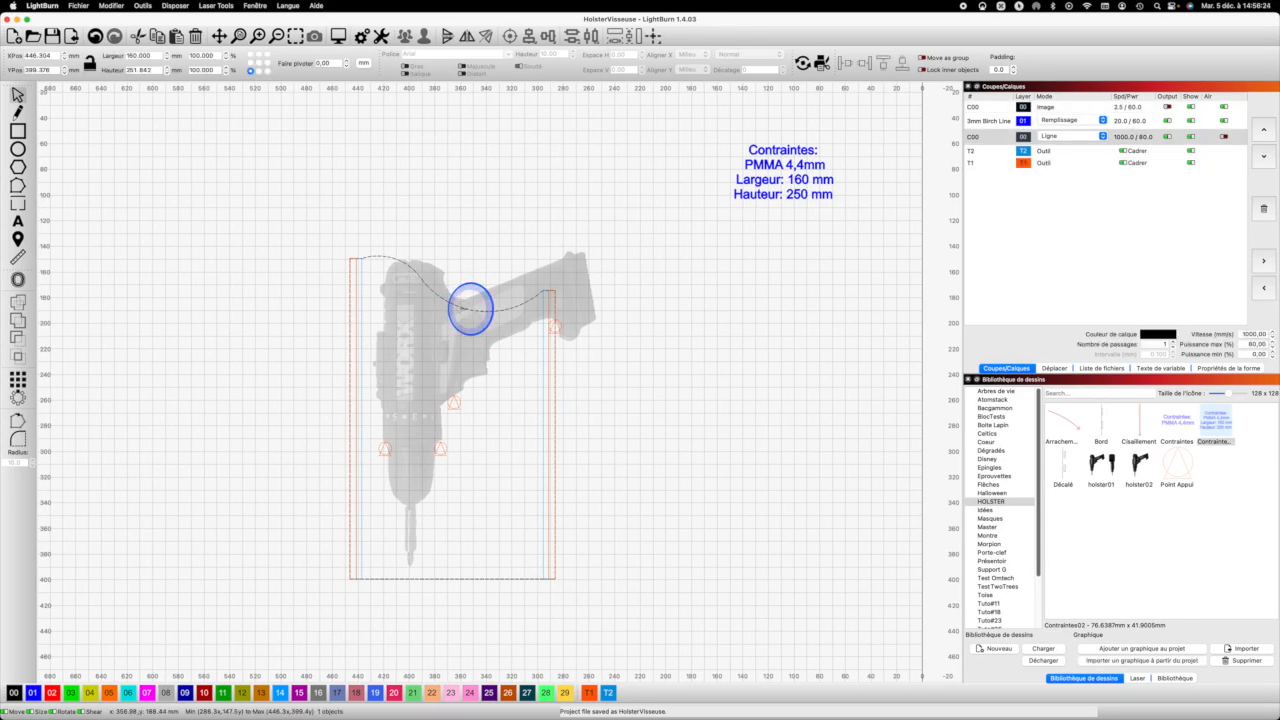
scroll(453, 455, "up", 1)
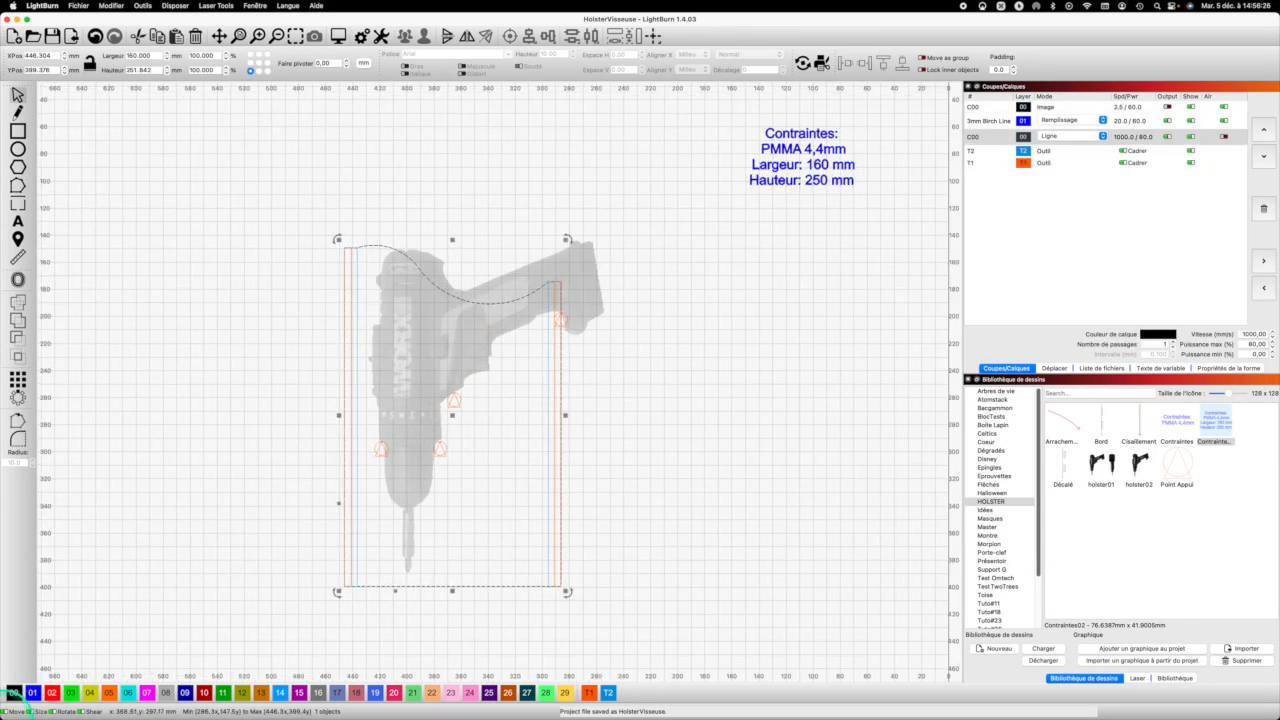
left_click(33, 692)
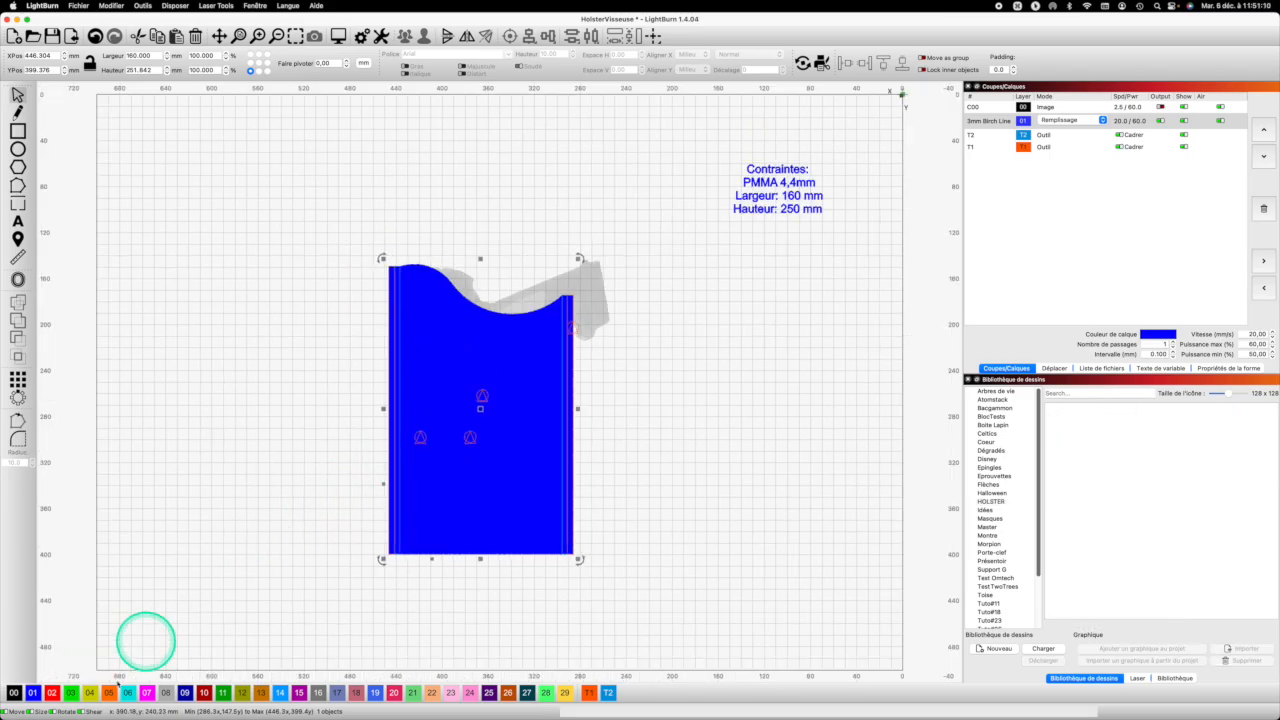
left_click(14, 692)
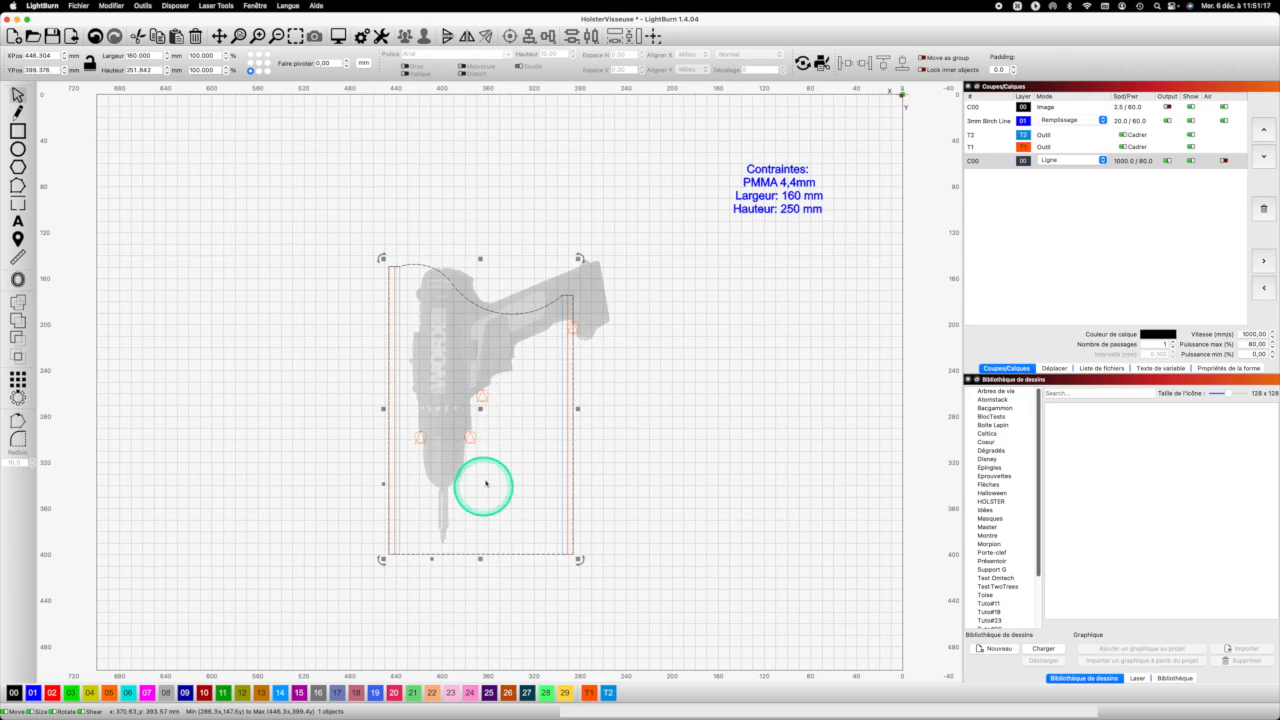
Copy the left T2 strip and paste it outside the frame's left edge, at about X 478 mm, Y 368 mm.
scroll(486, 391, "up", 1)
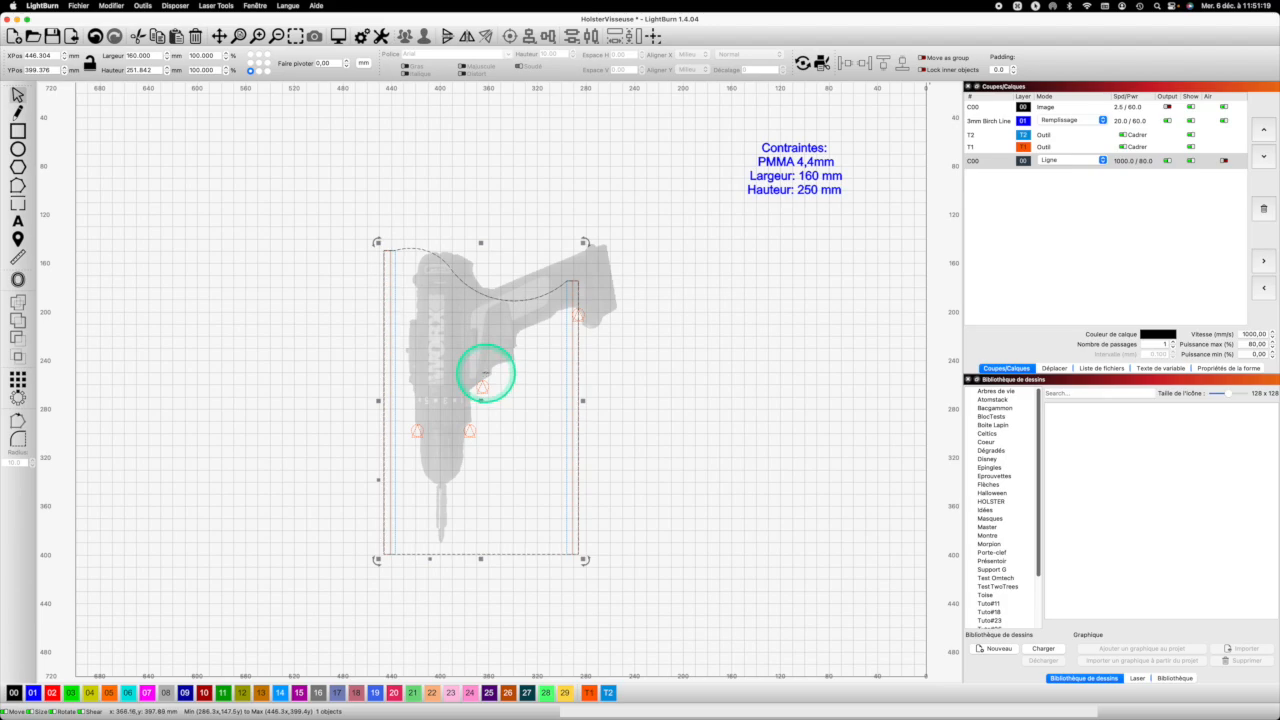
left_click(396, 364)
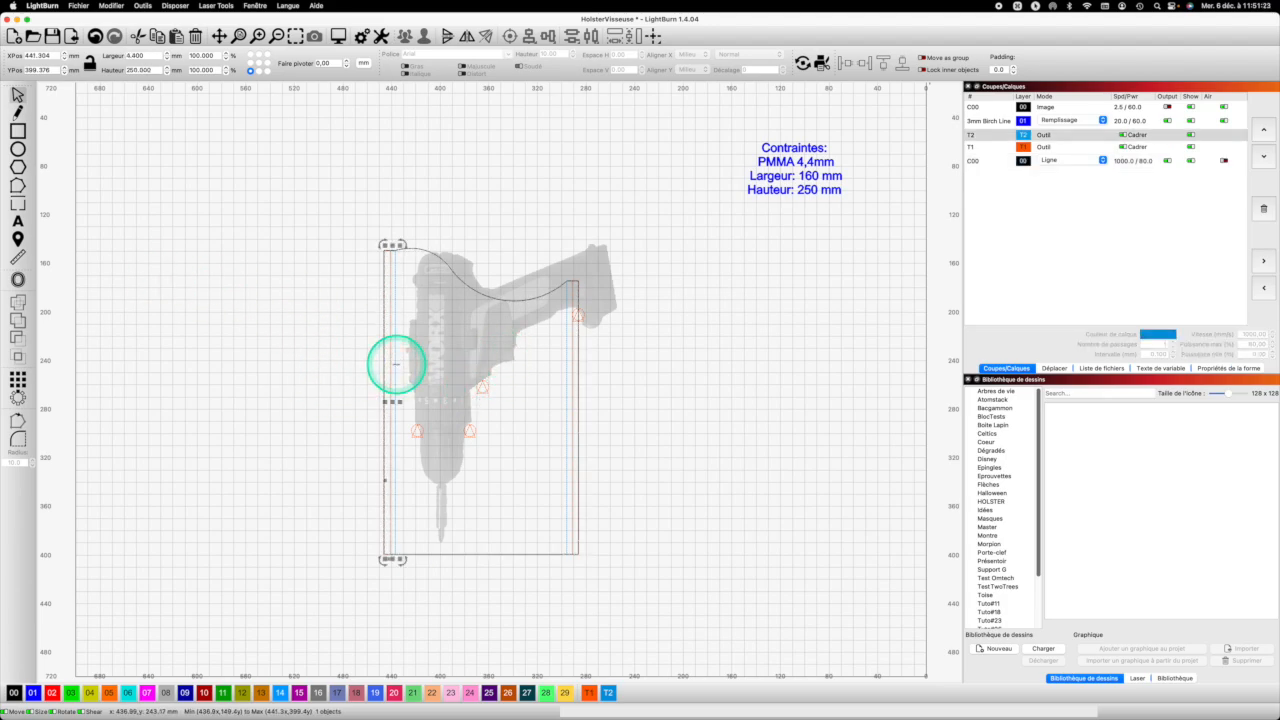
left_click(348, 364)
key("super+v")
left_click(672, 408)
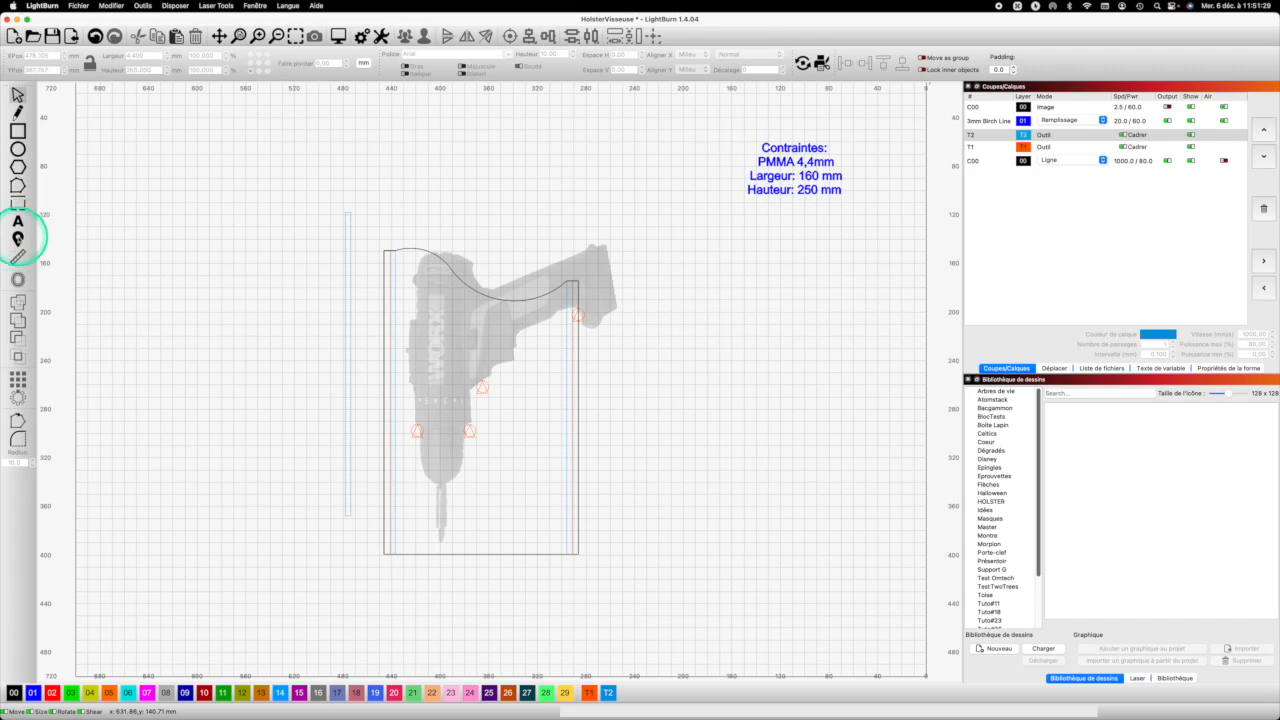
Measure the vertical distance from the upper middle support-point marker's tip down to the frame's bottom edge.
left_click(18, 252)
left_click(482, 387)
left_click_drag(482, 387, 481, 554)
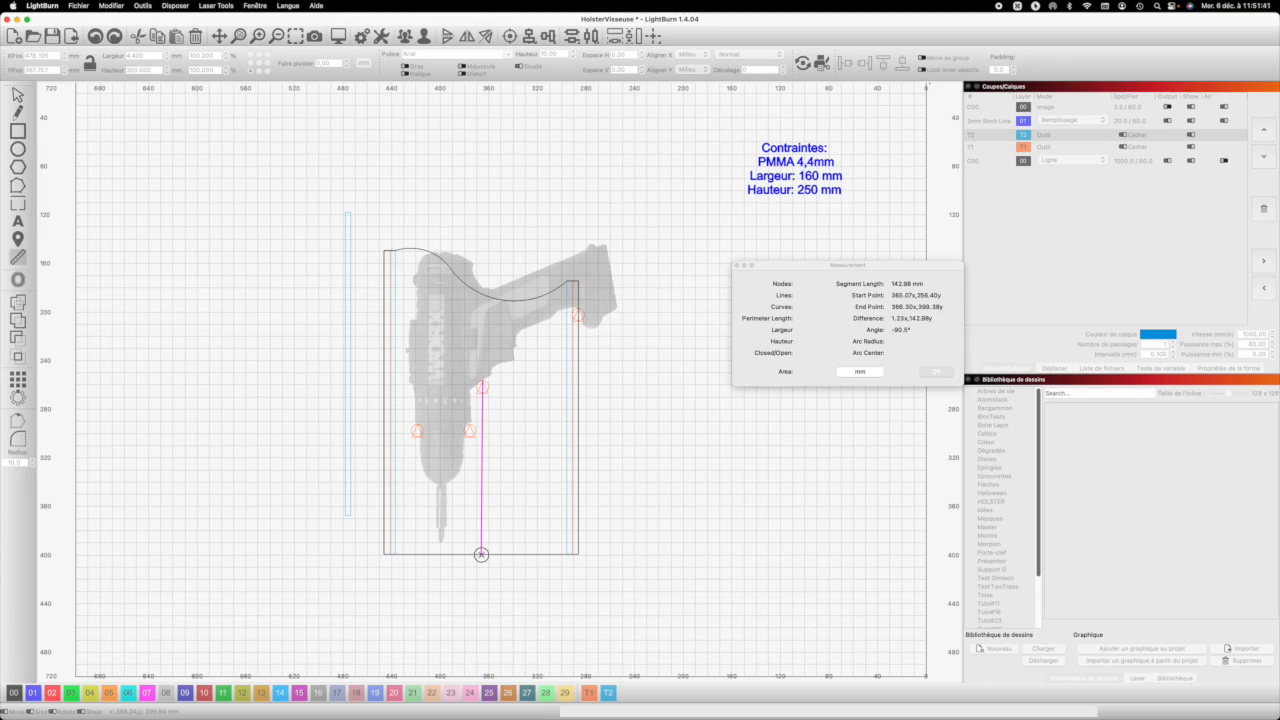
left_click(481, 554)
left_click(352, 232)
left_click(369, 254)
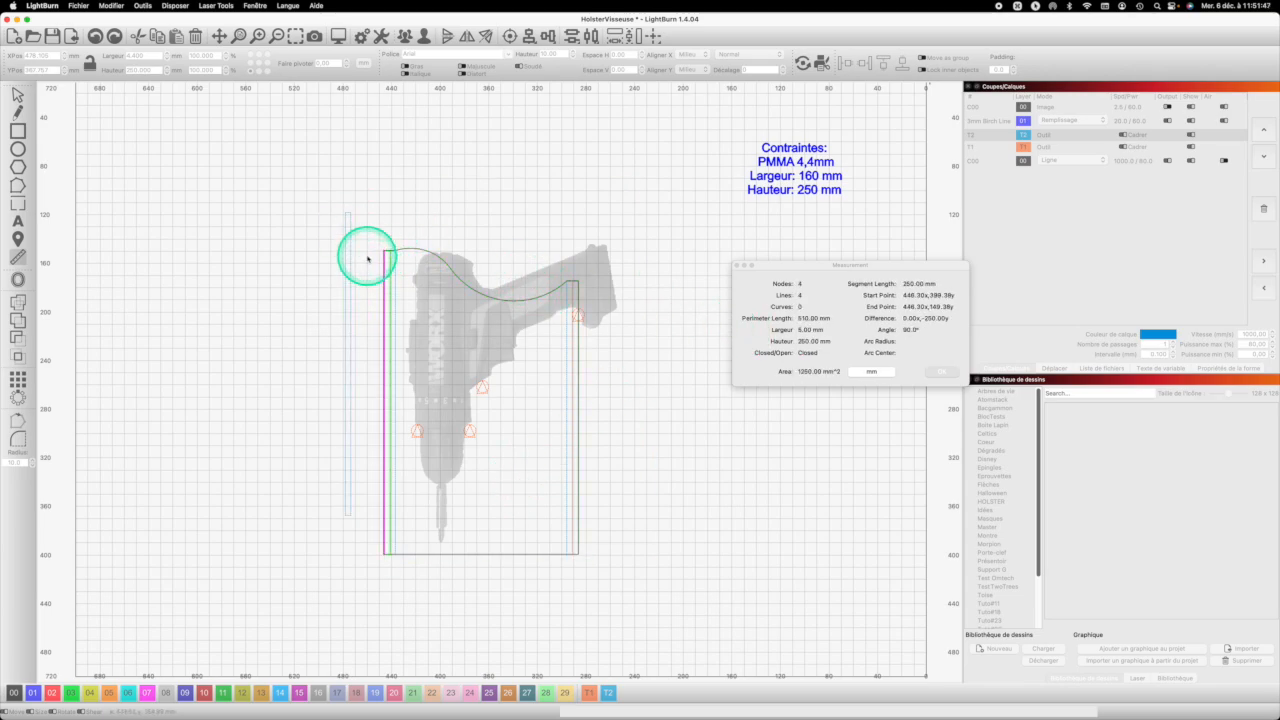
left_click(17, 95)
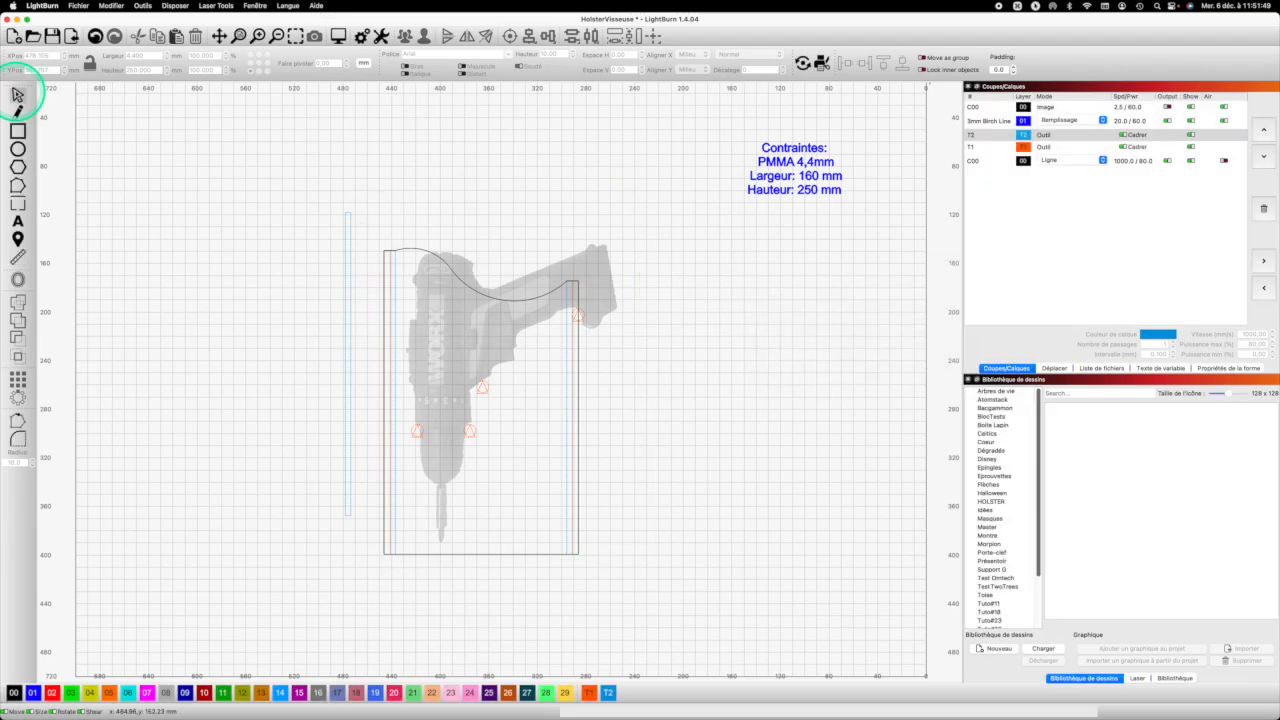
Set the height of the pasted T2 strip outside the frame to 168 mm.
left_click(352, 252)
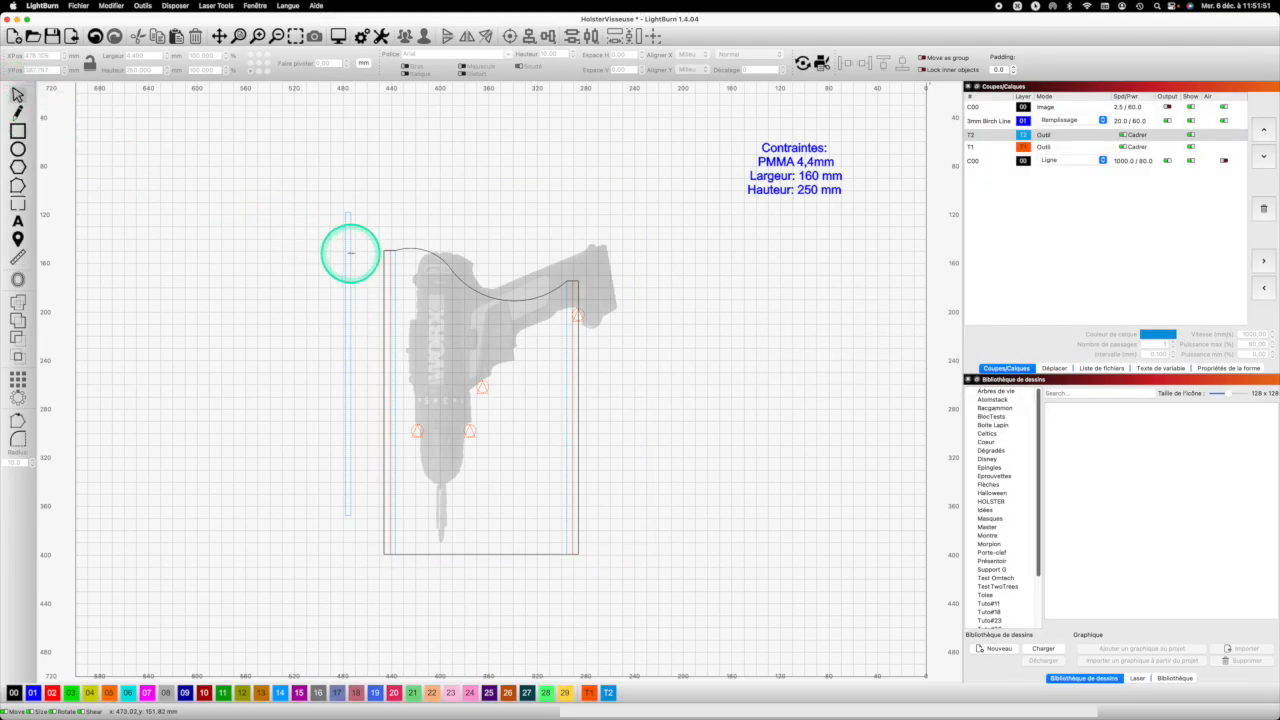
left_click(351, 255)
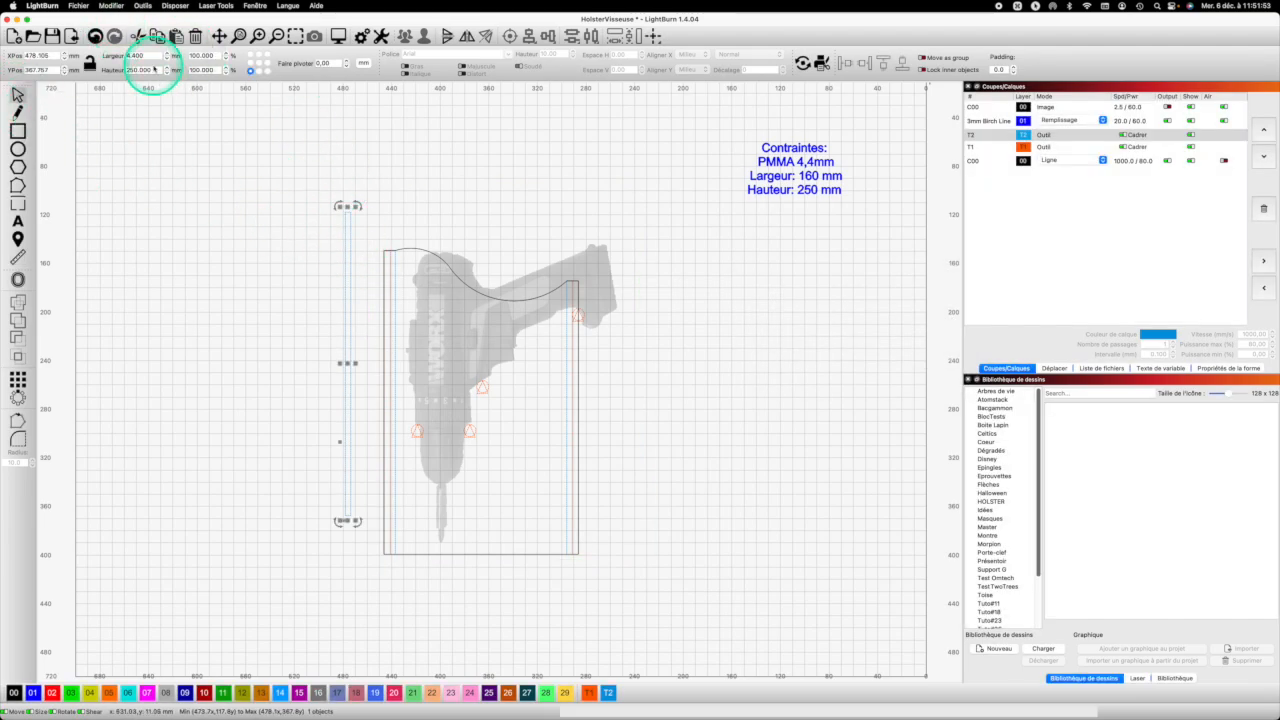
left_click_drag(155, 70, 100, 72)
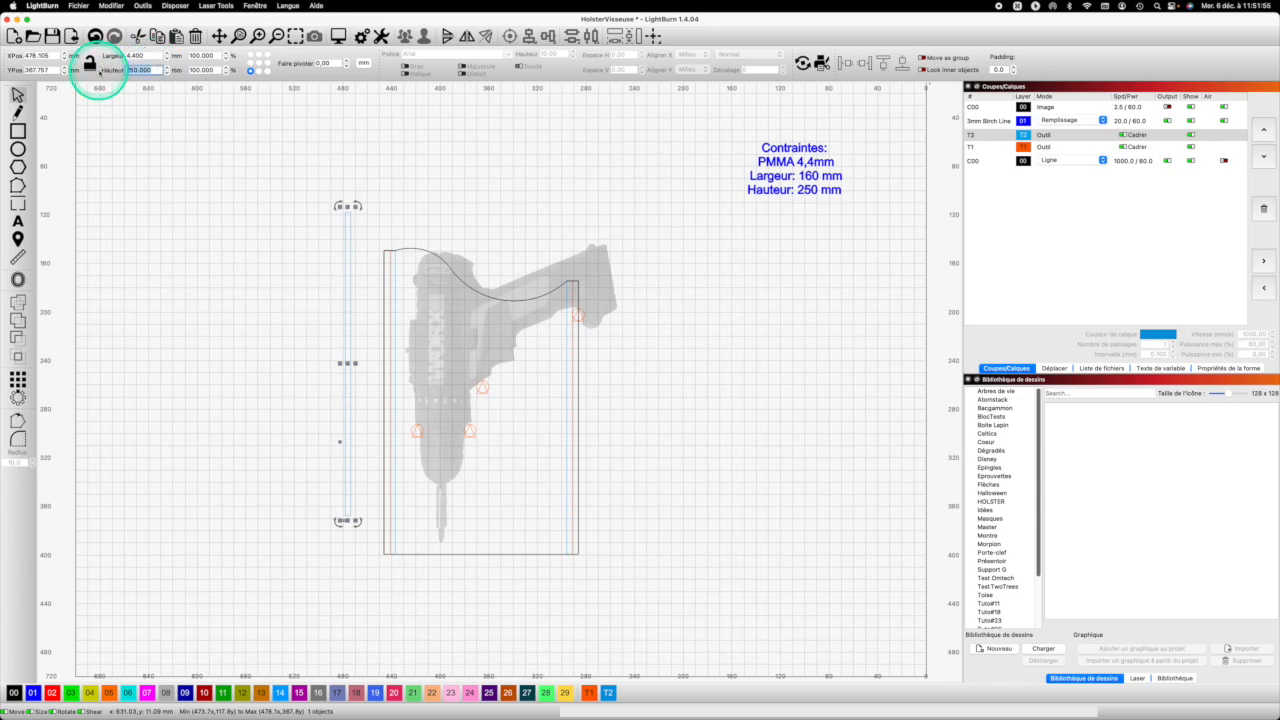
type("168")
key("Return")
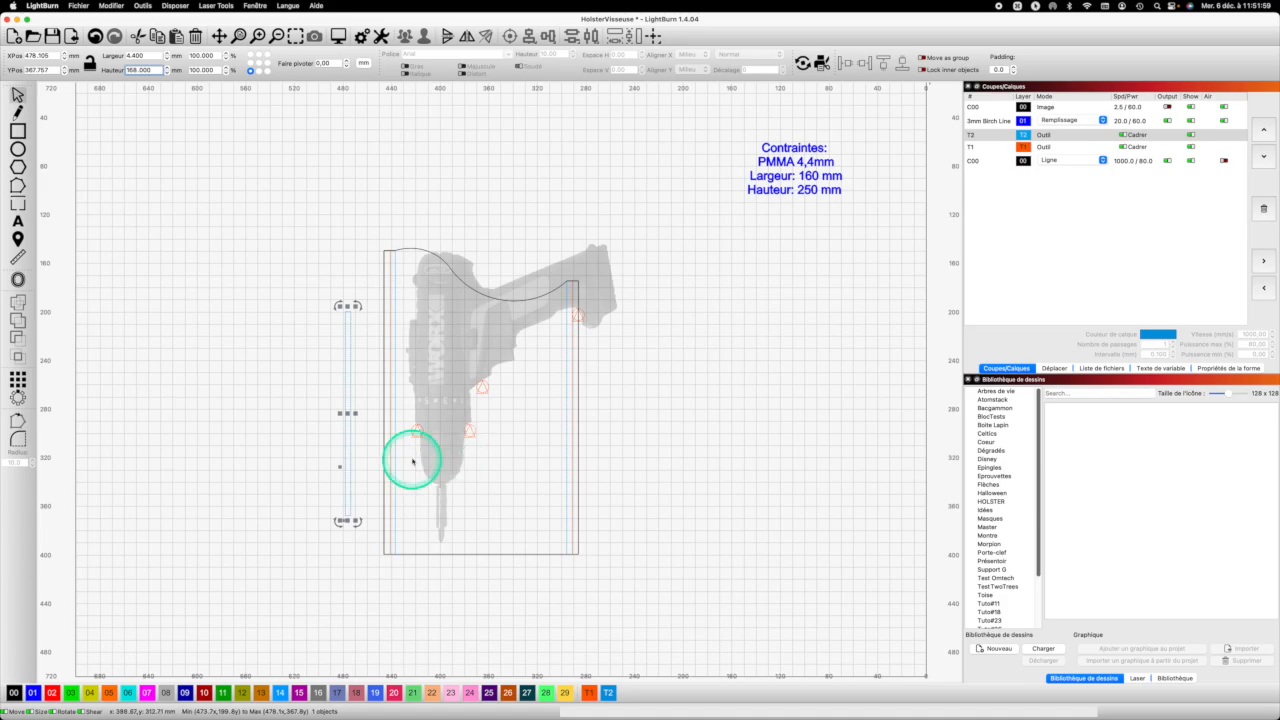
scroll(409, 451, "up", 1)
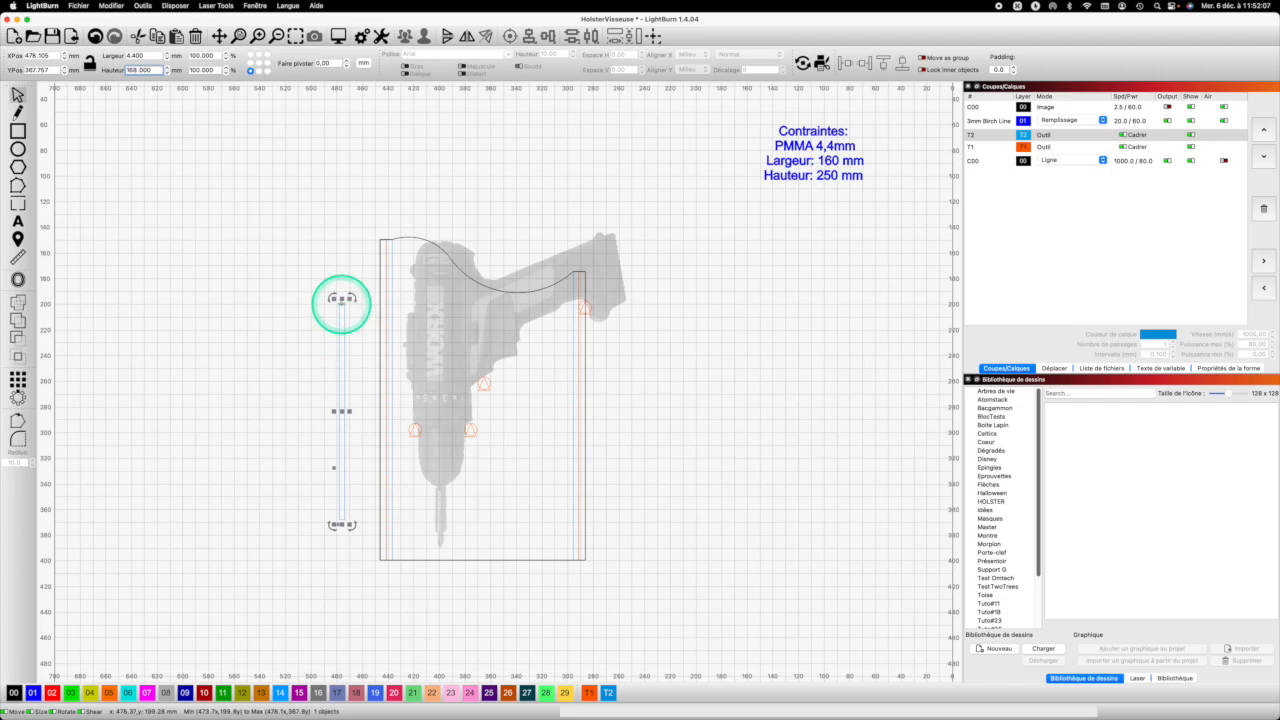
Move the 168 mm T2 strip onto the upper middle support-point marker and raise it 25 mm so its base meets the frame's bottom edge.
left_click_drag(341, 303, 482, 379)
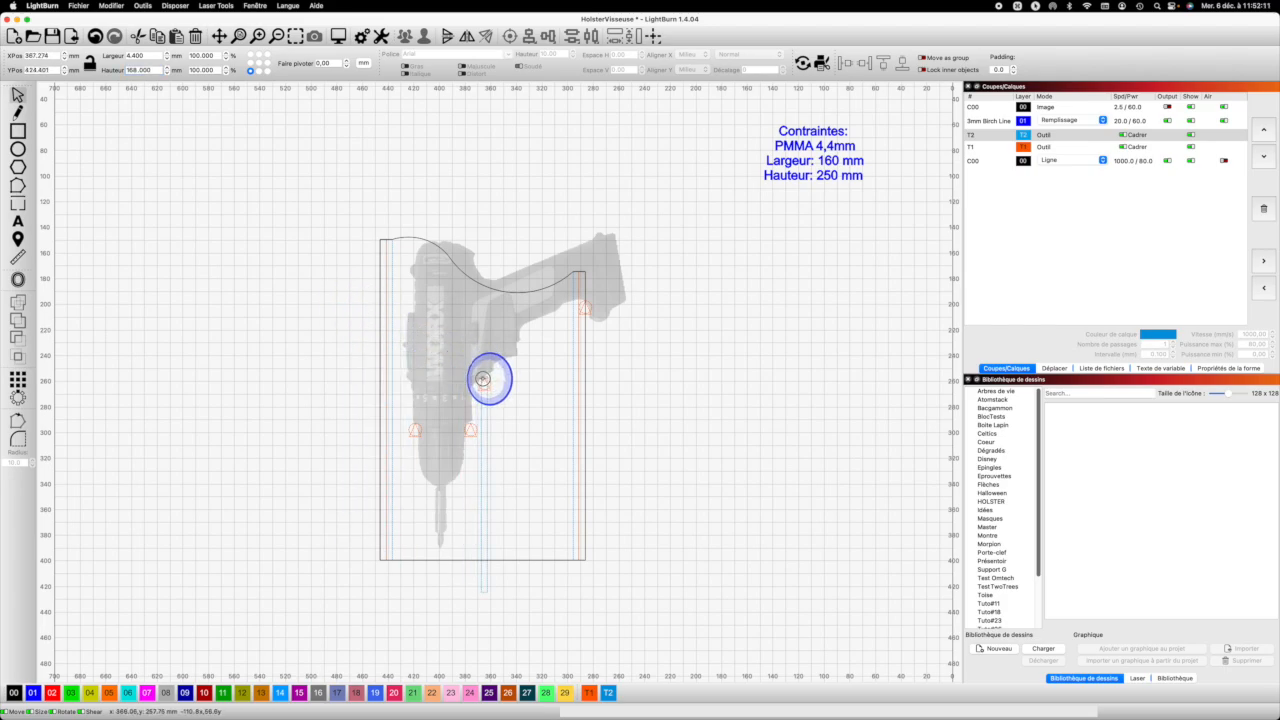
left_click_drag(482, 379, 485, 377)
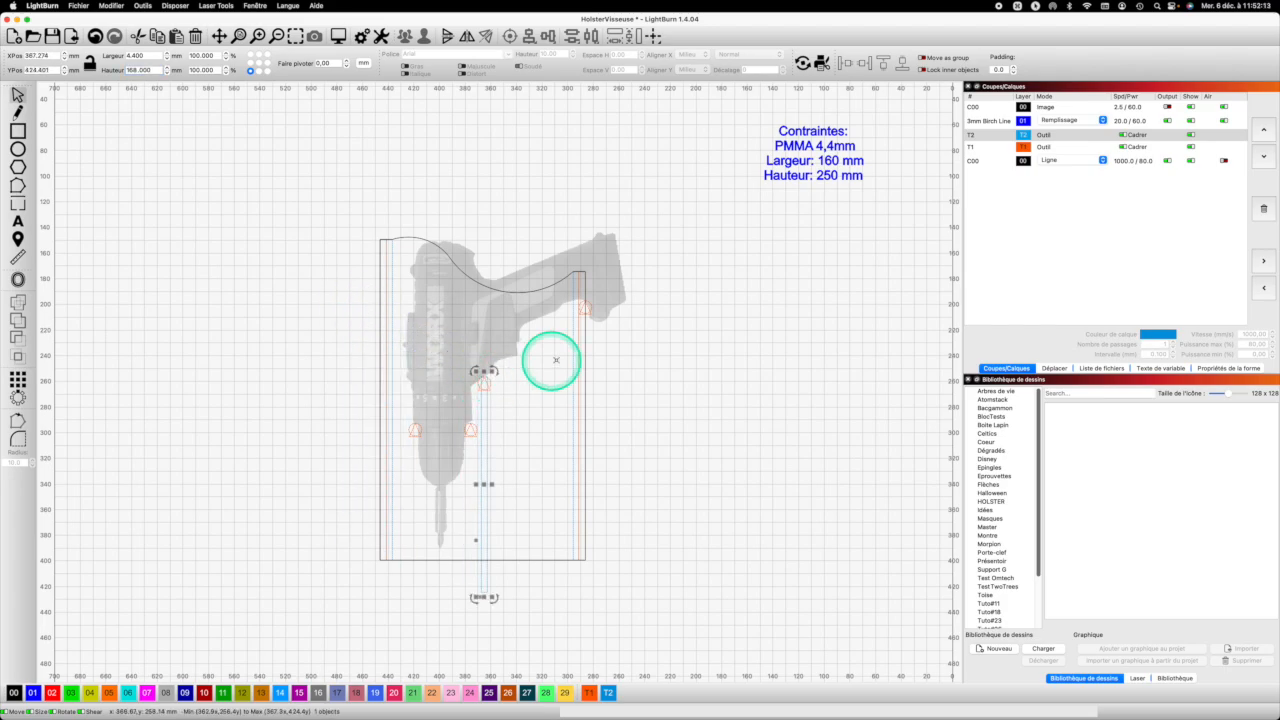
key("Up")
key("Up")
key("Up")
key("Up")
key("Up")
key("Up")
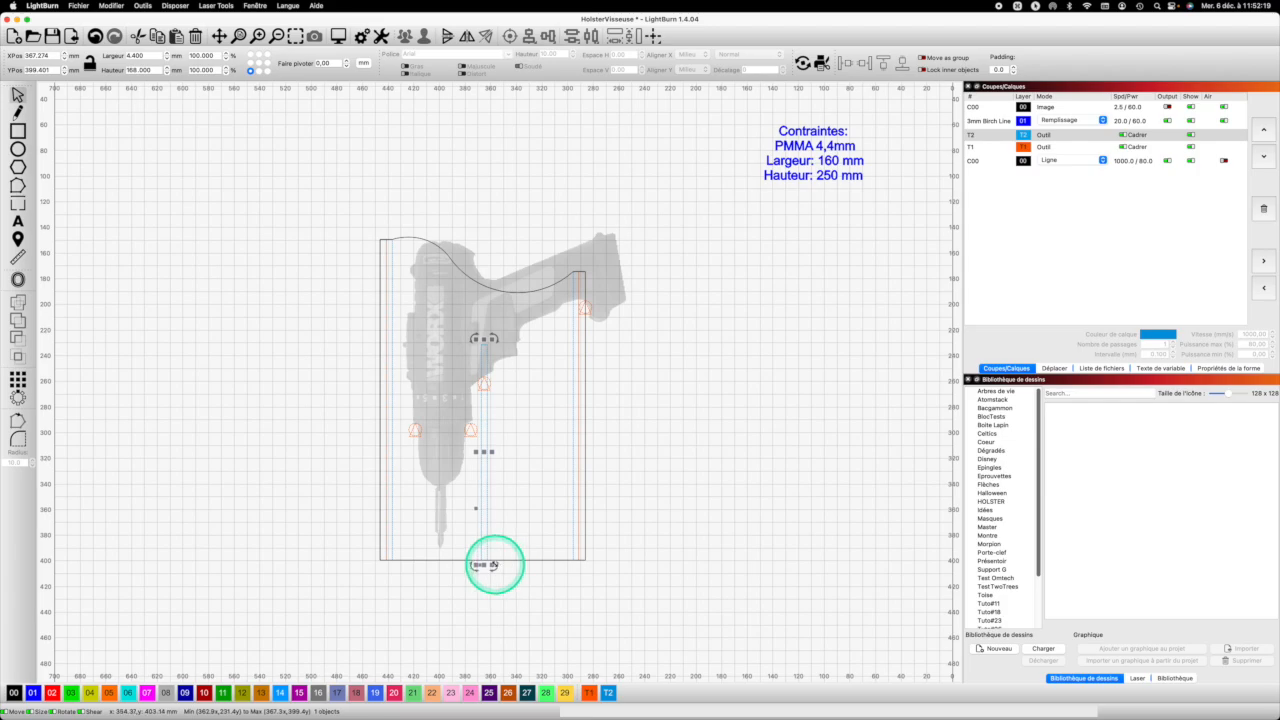
scroll(493, 565, "up", 1)
scroll(493, 565, "up", 10)
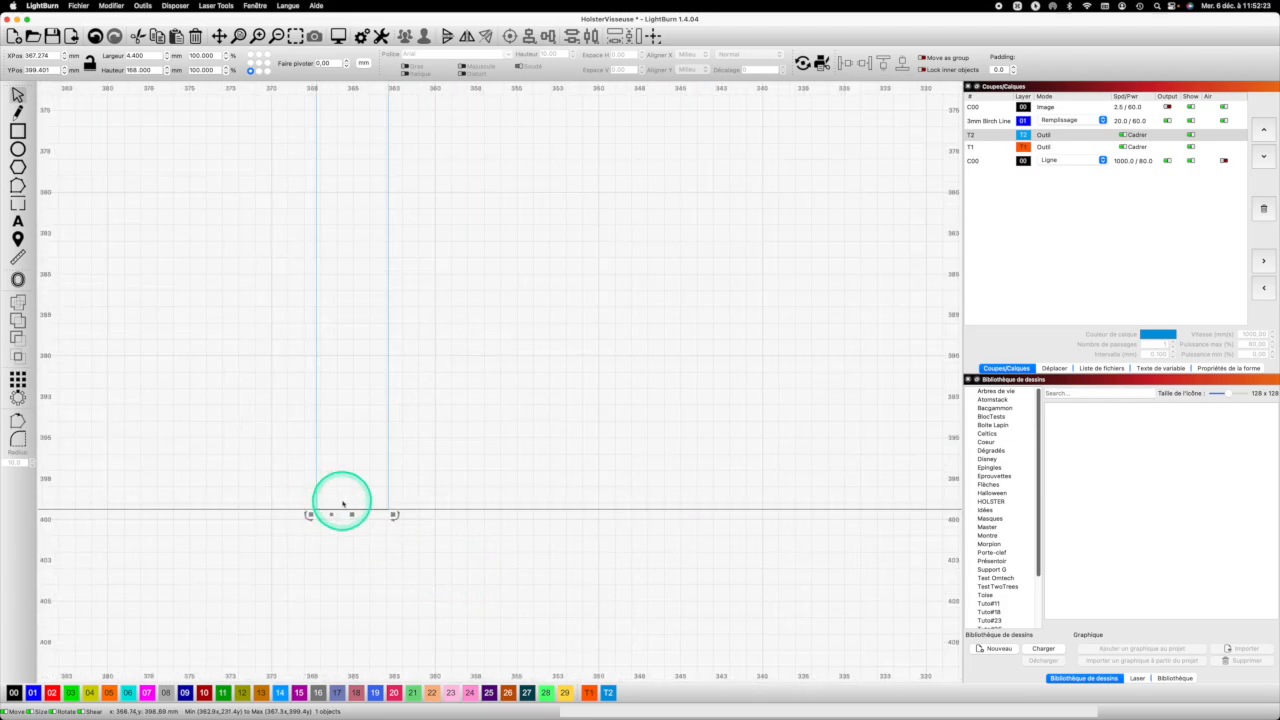
scroll(342, 503, "down", 20)
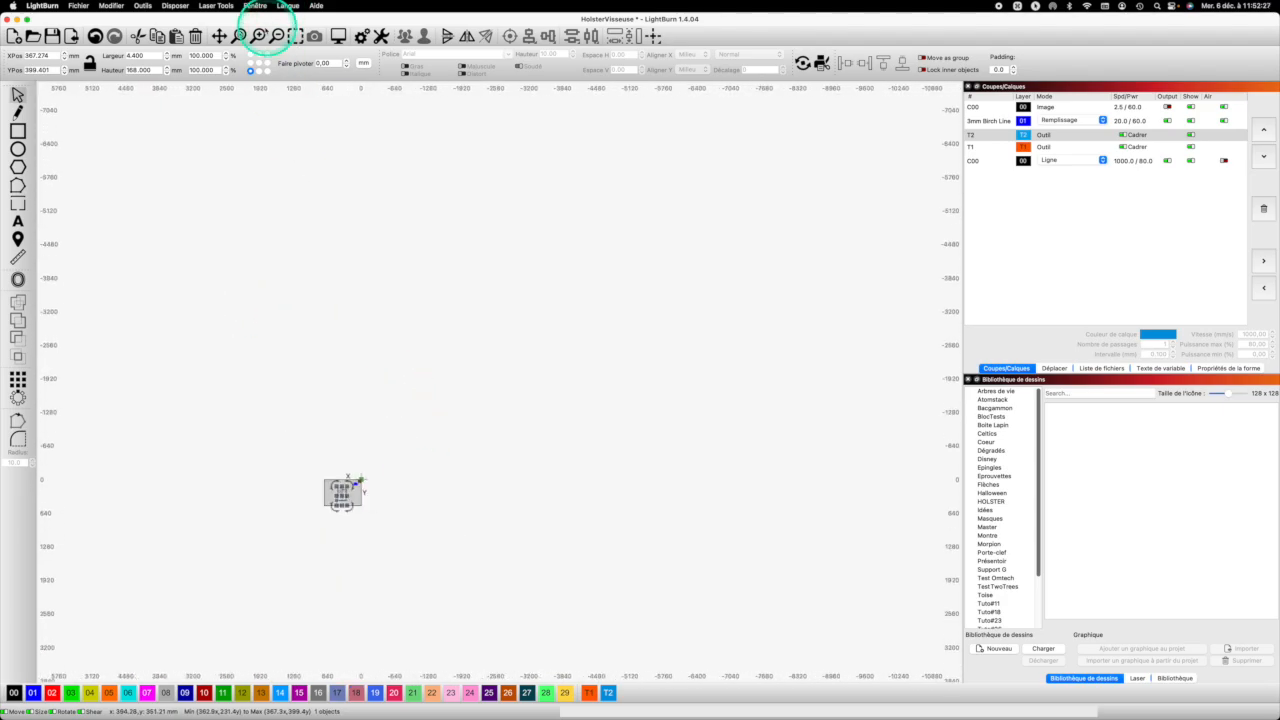
key("super+0")
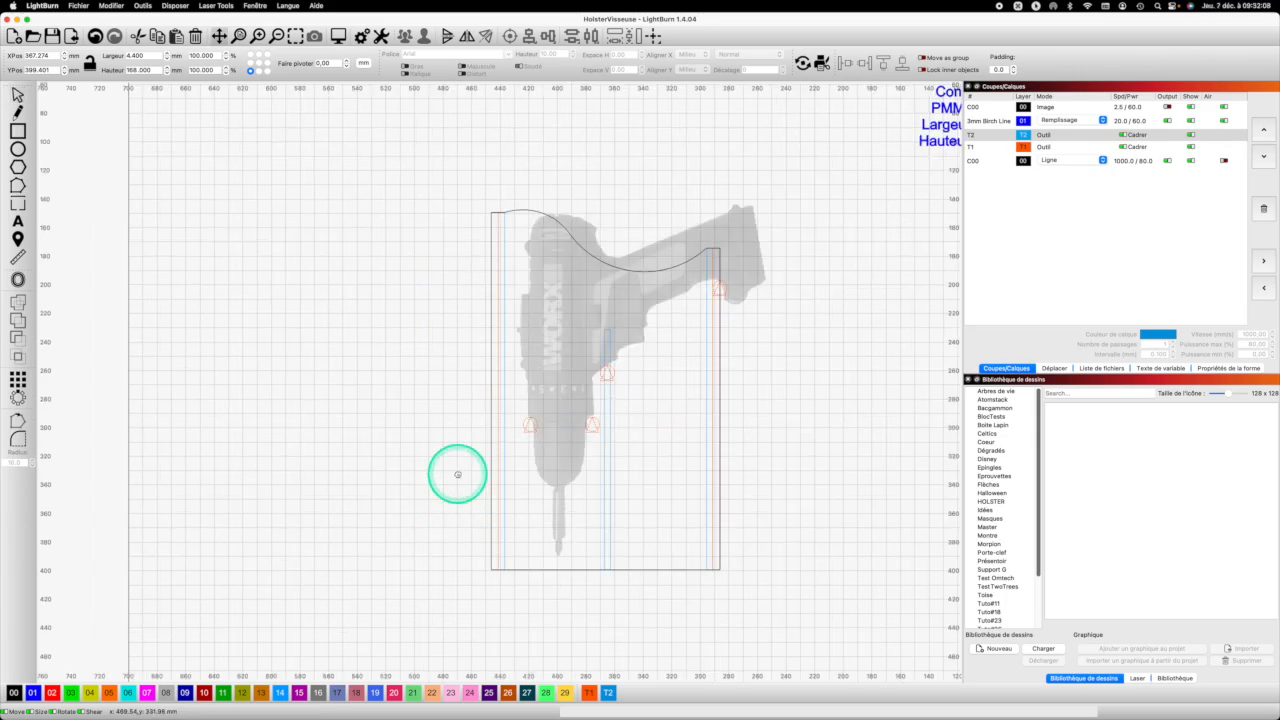
Draw a rectangle about 77.5 mm wide in the empty area left of the holster frame and set its height to 250 mm.
scroll(440, 460, "up", 1)
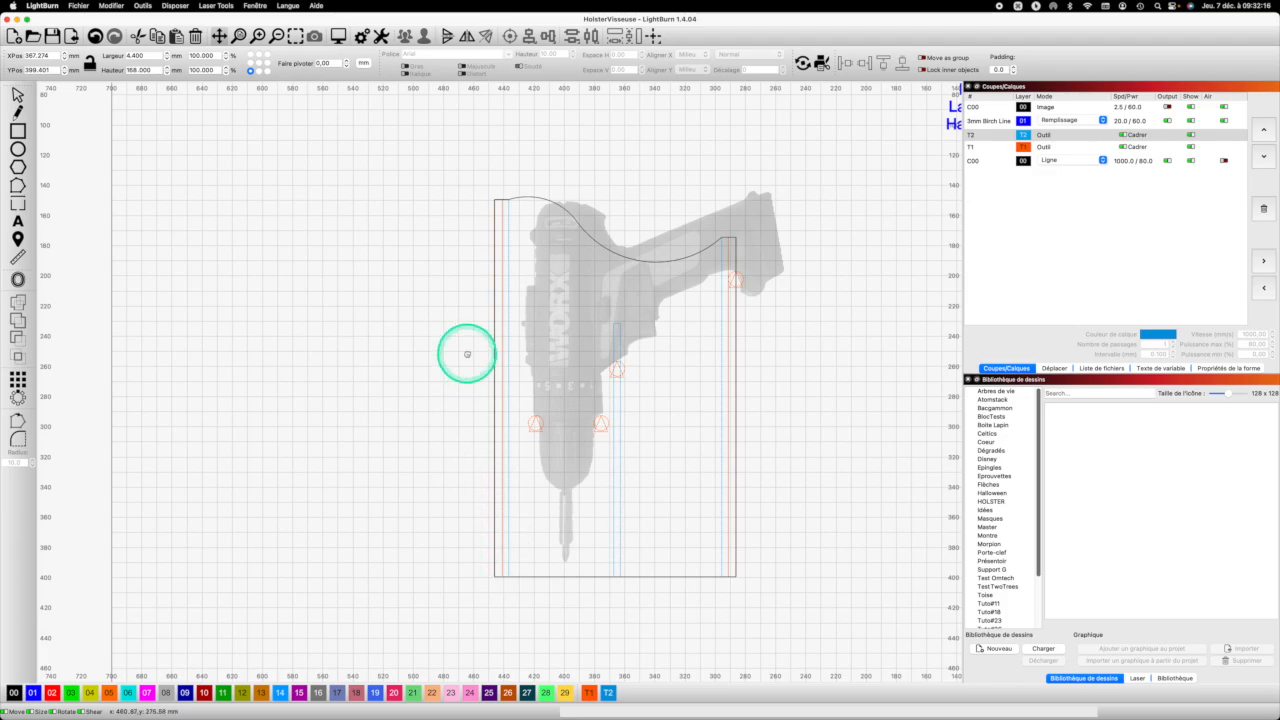
left_click(17, 131)
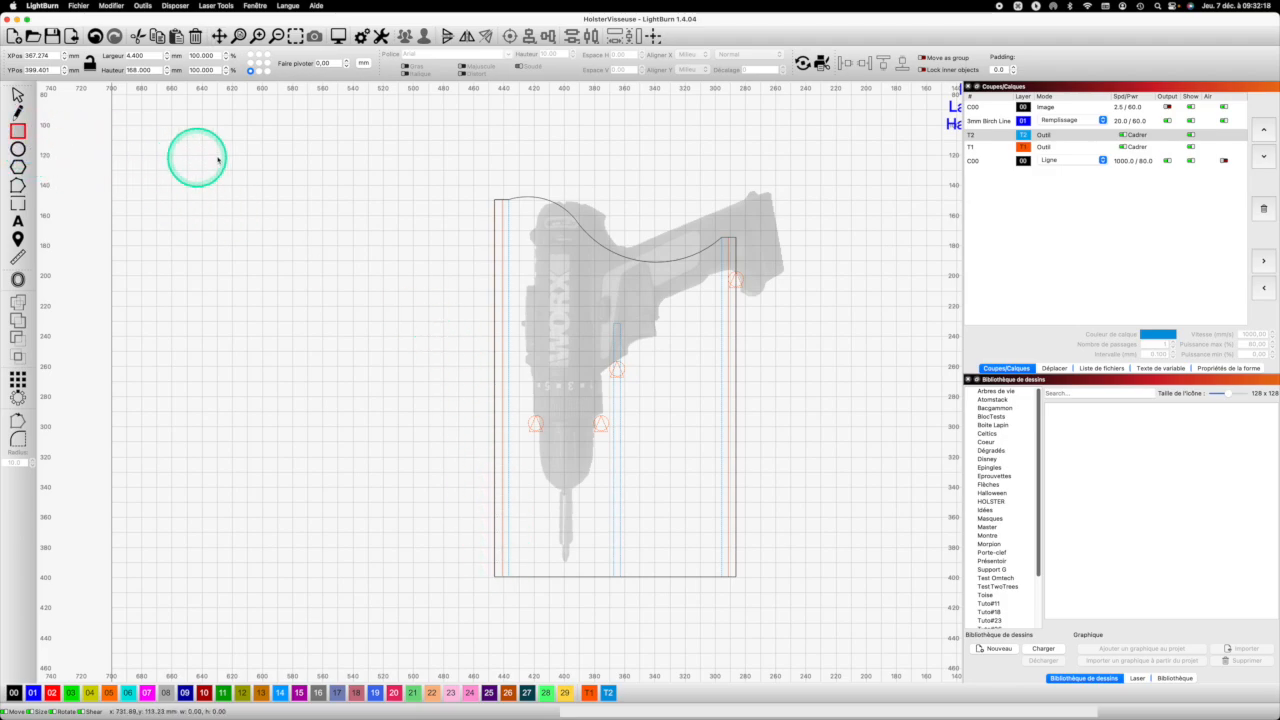
left_click_drag(429, 201, 314, 440)
left_click_drag(313, 578, 312, 575)
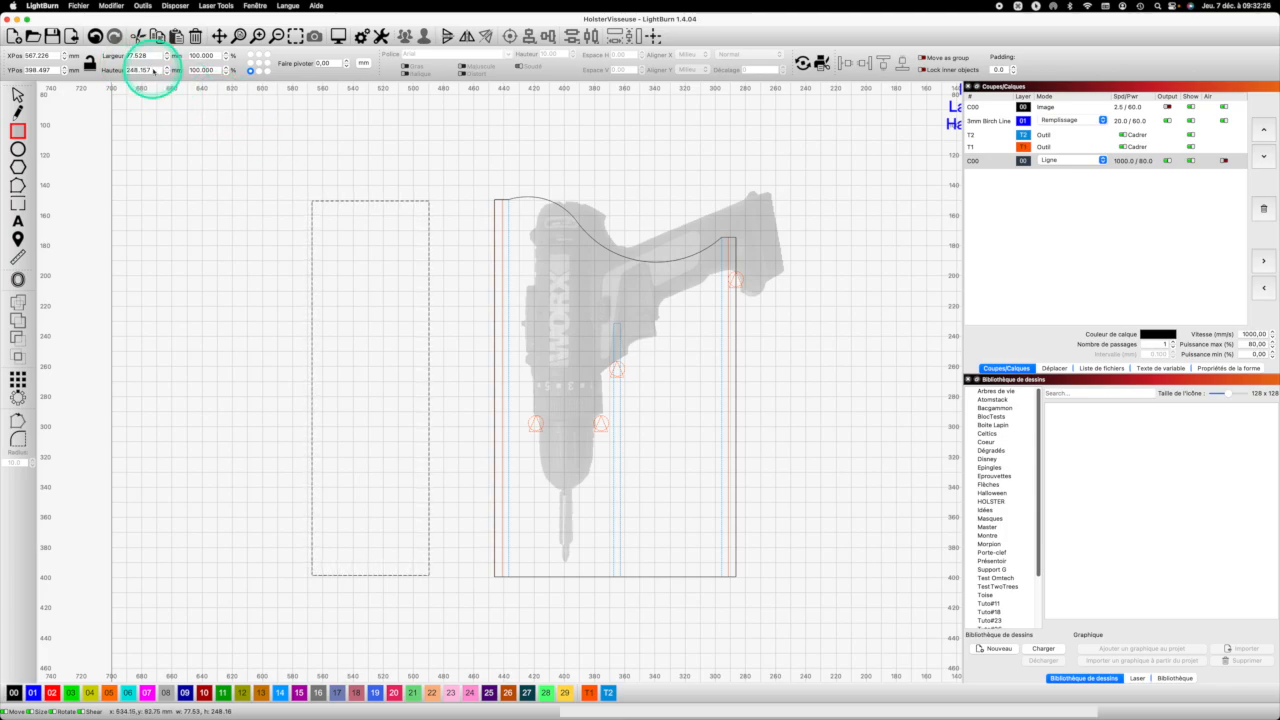
left_click_drag(152, 70, 125, 70)
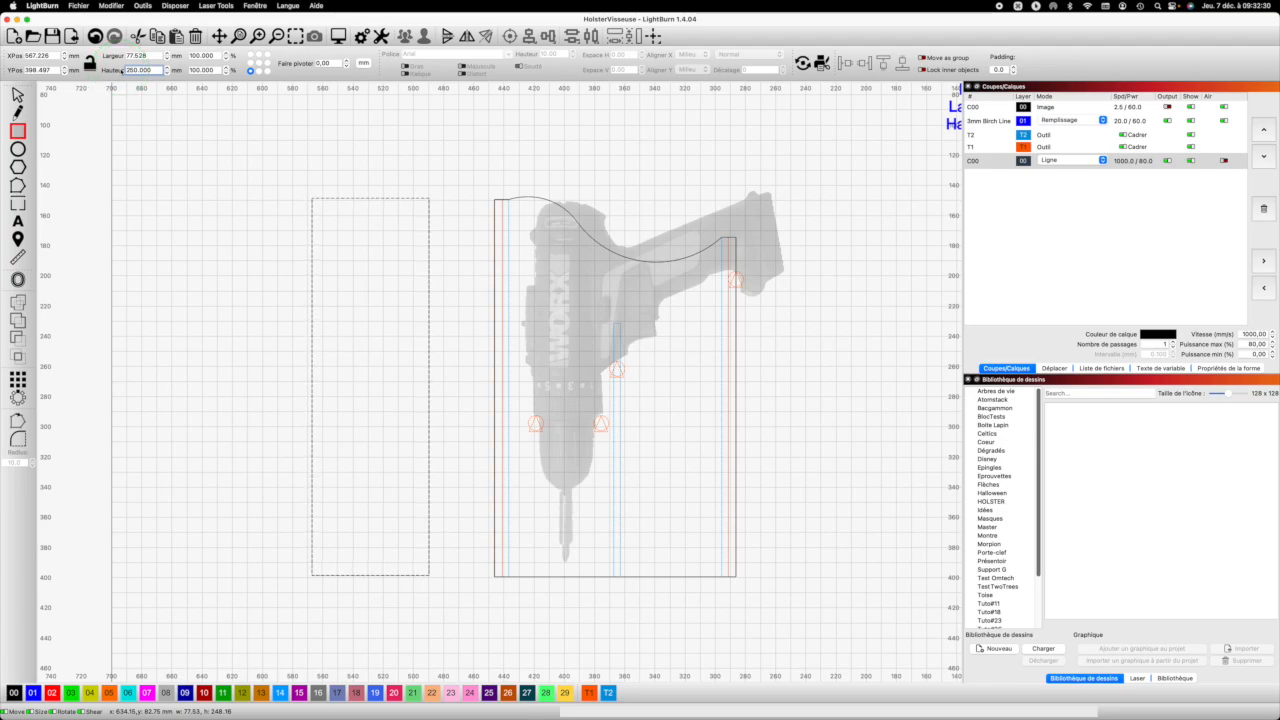
left_click(155, 56)
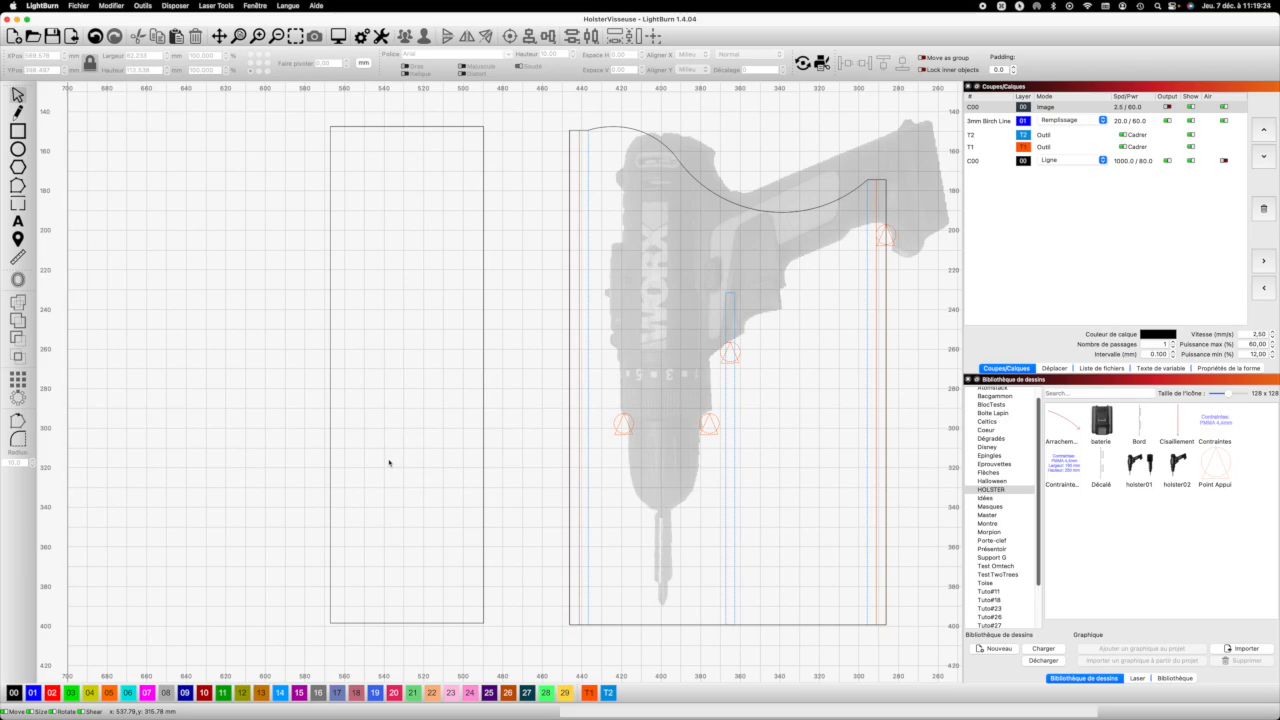
Restore the battery image at the base of the tall rectangle and set the rectangle's width to 80 mm with proportions locked.
key("super+z")
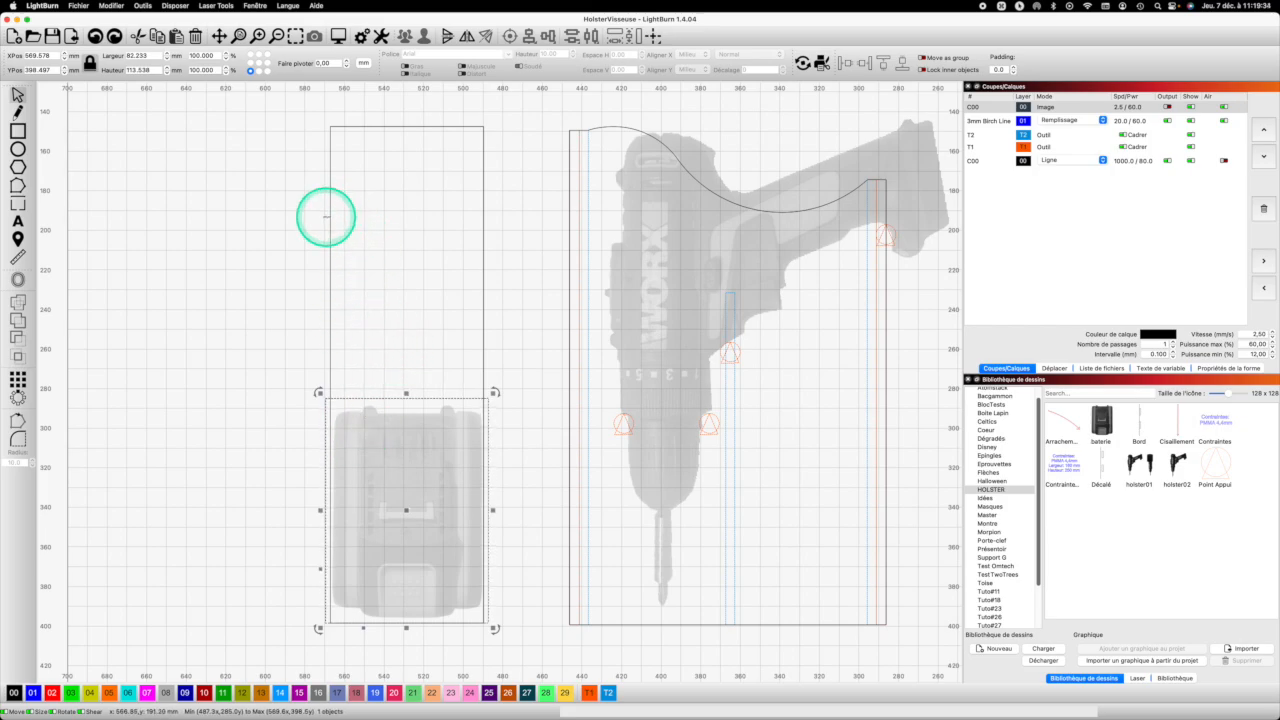
left_click(330, 215)
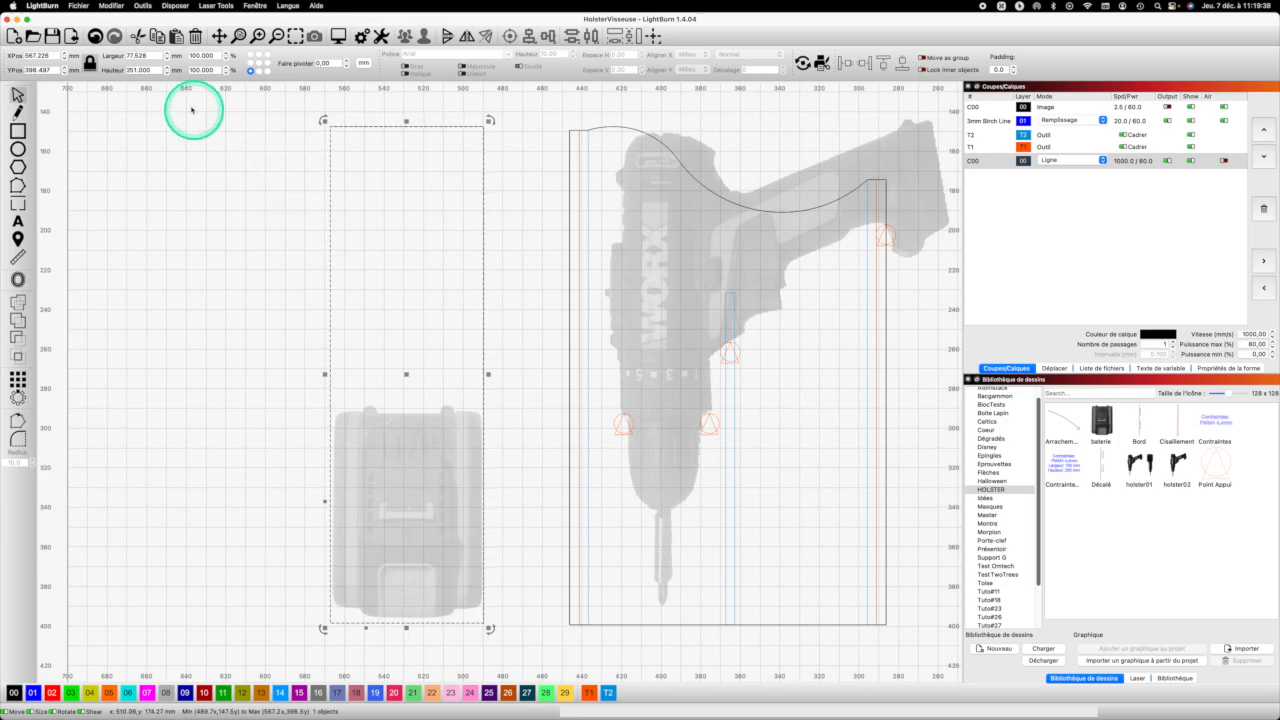
left_click(128, 56)
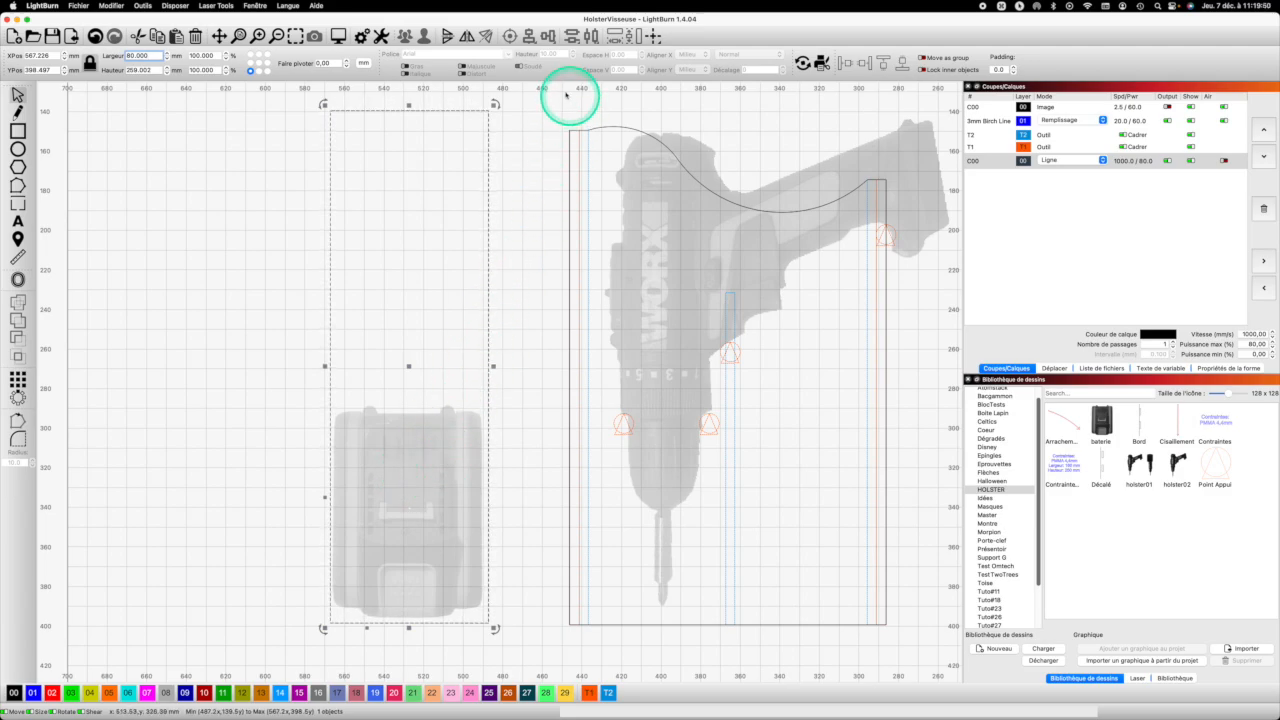
left_click(514, 457)
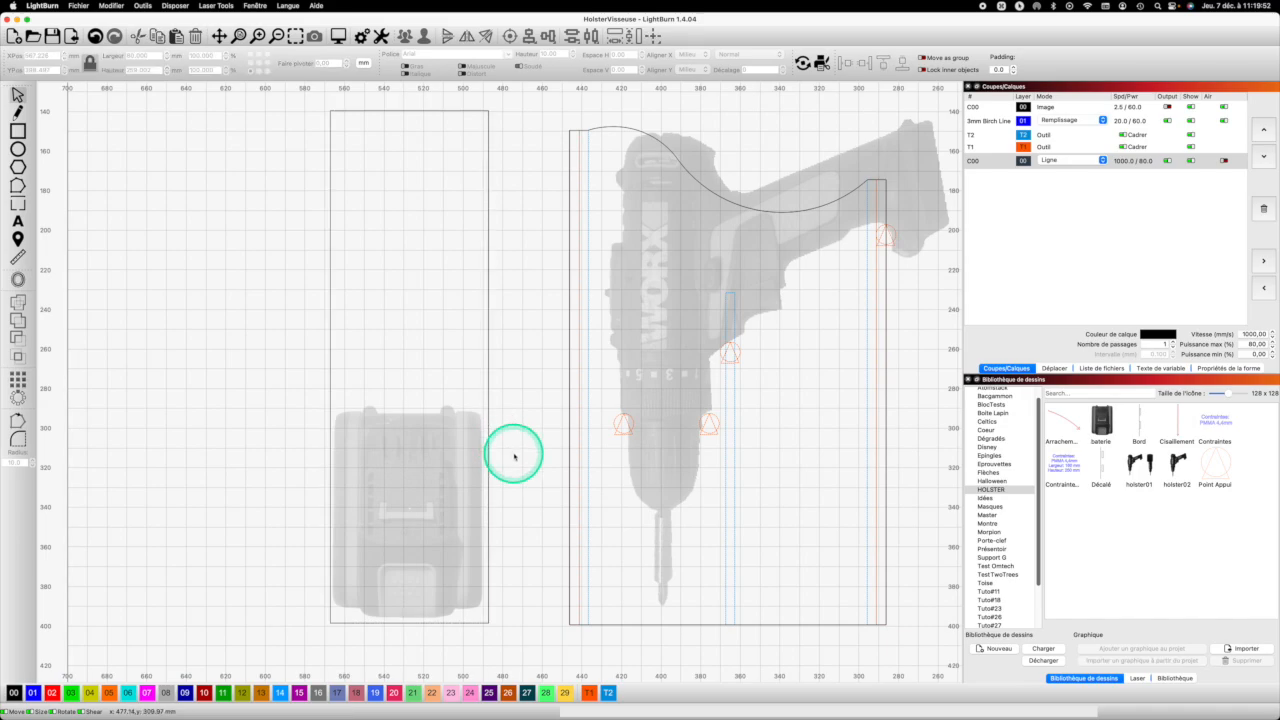
Align the tall rectangle and the battery image to each other on their vertical centre axis.
left_click_drag(436, 452, 428, 450)
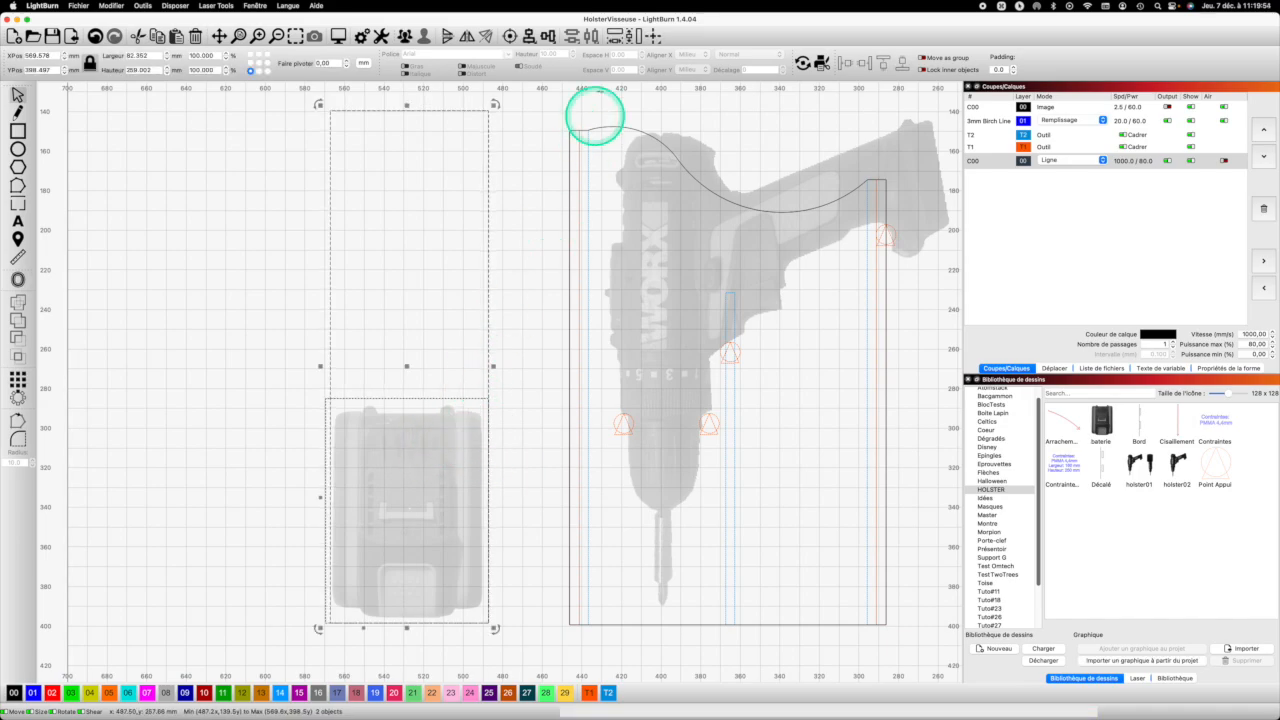
left_click(529, 37)
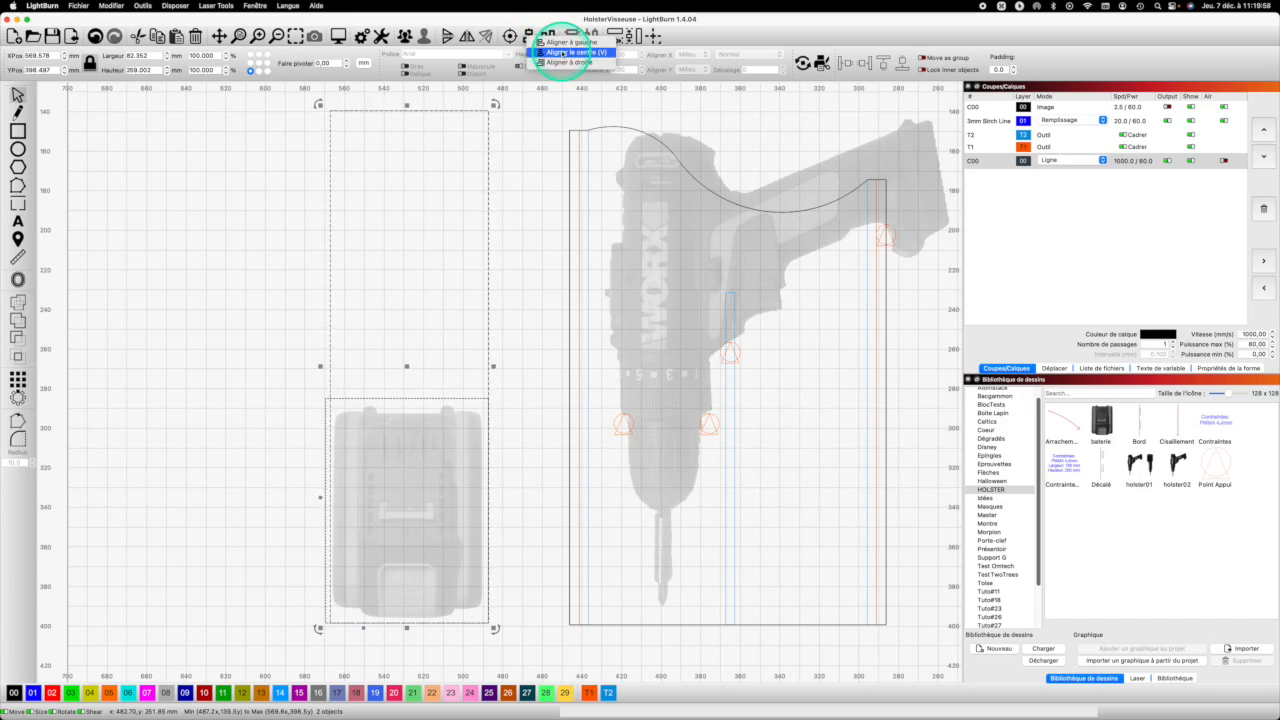
left_click(563, 52)
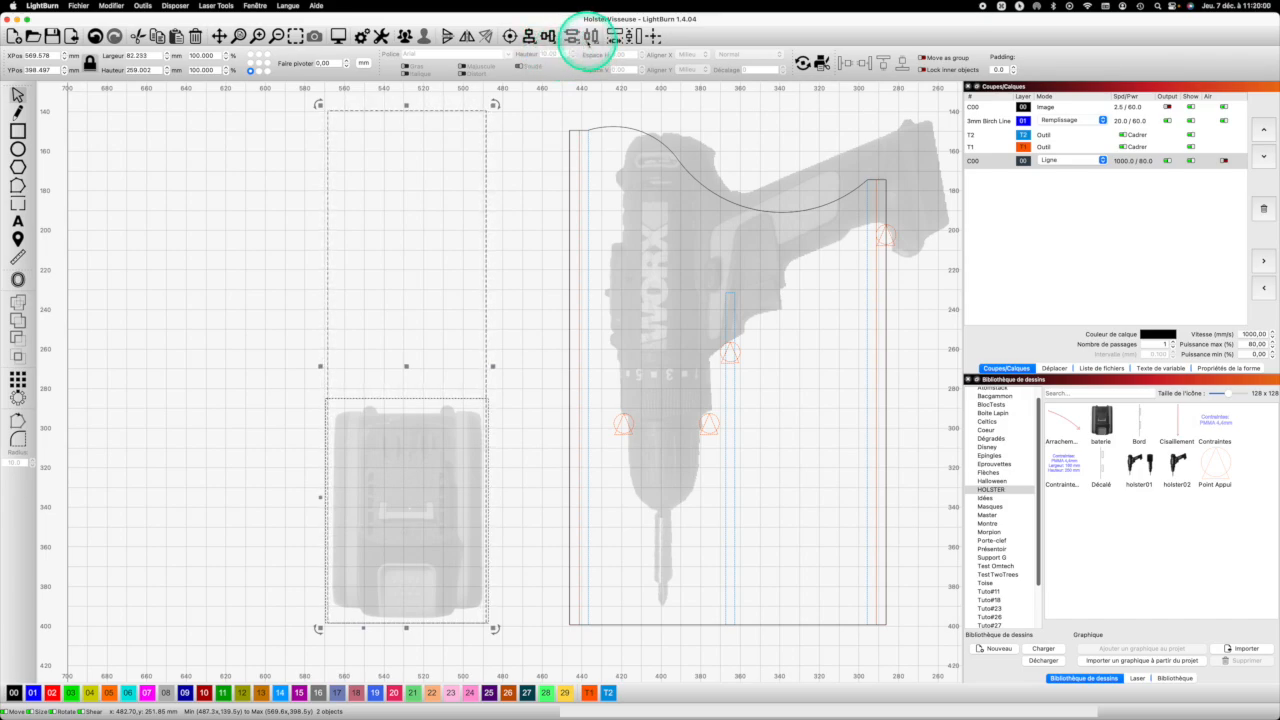
left_click(515, 370)
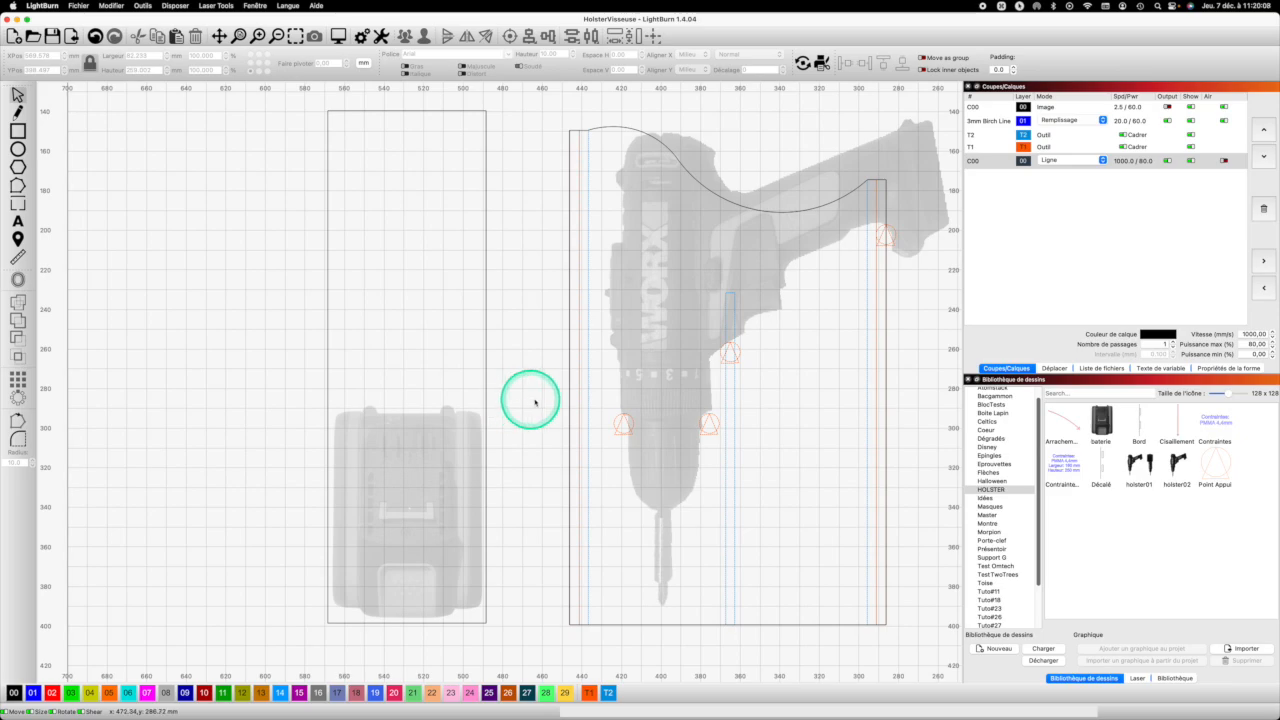
Move the holster frame's left T2 strip into the gap beside the battery rectangle, at about X 469.6 mm, Y 397.7 mm.
left_click(589, 377)
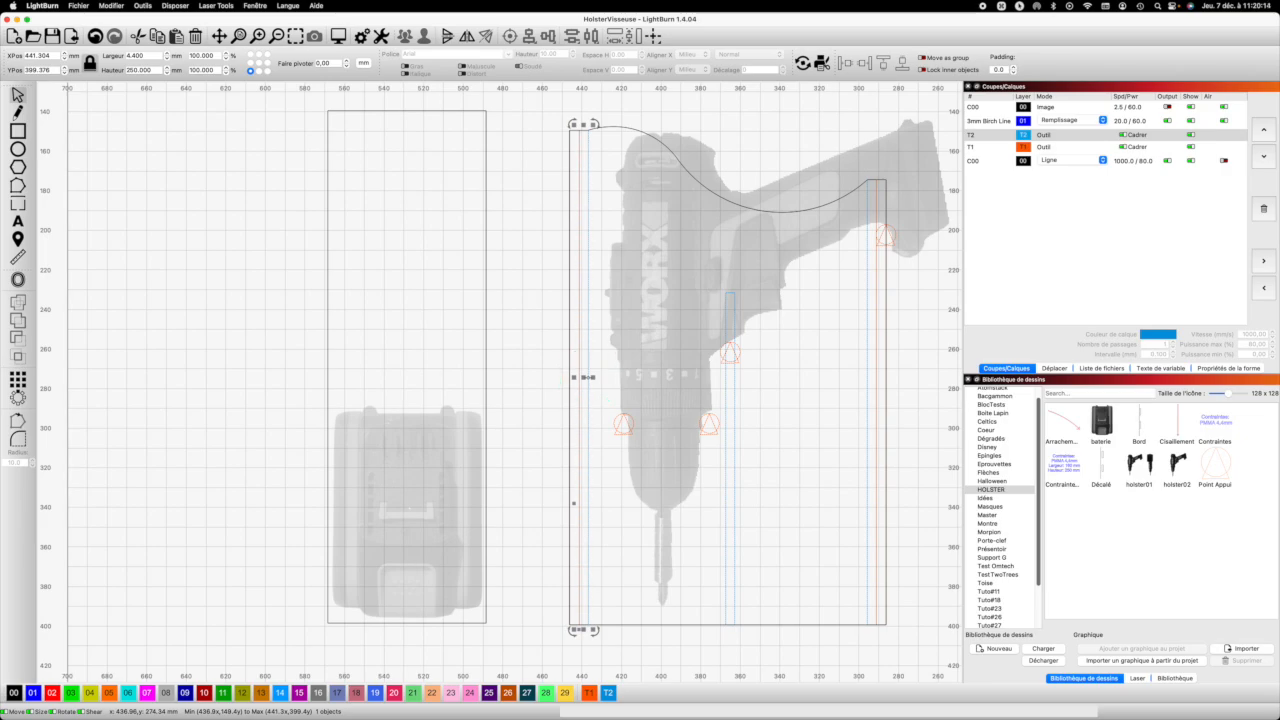
scroll(588, 377, "up", 1)
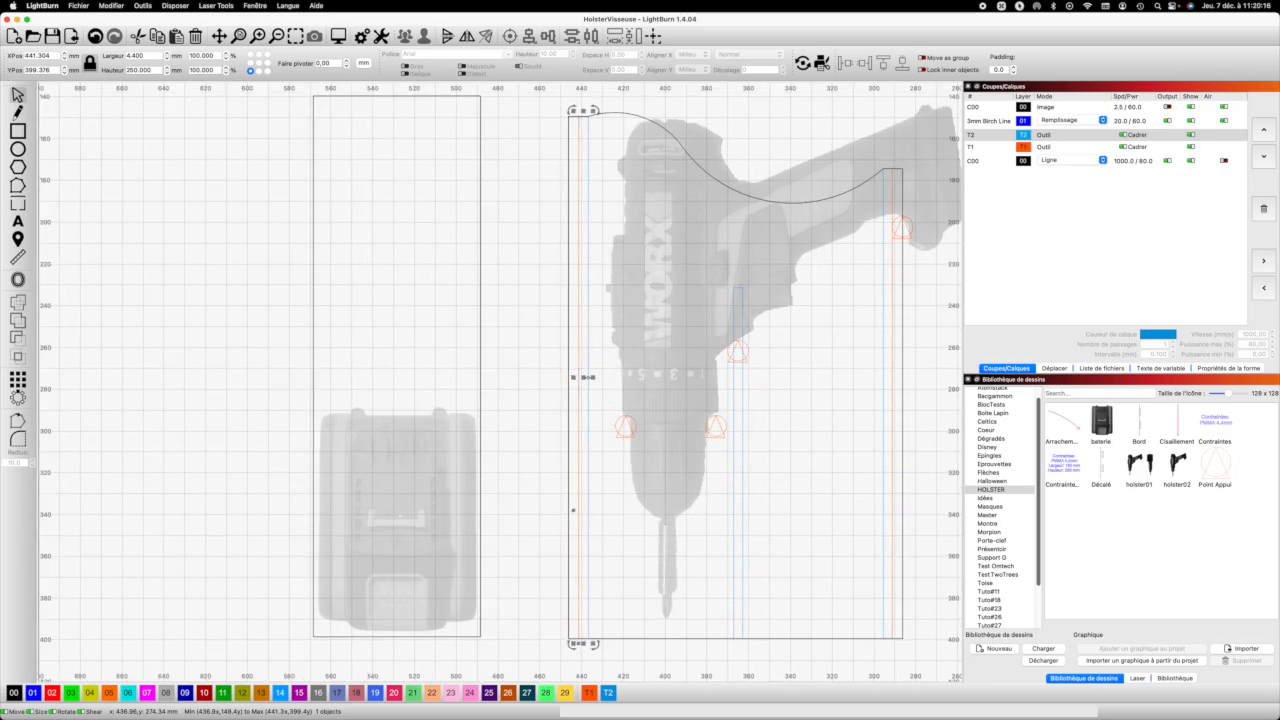
left_click_drag(579, 375, 522, 374)
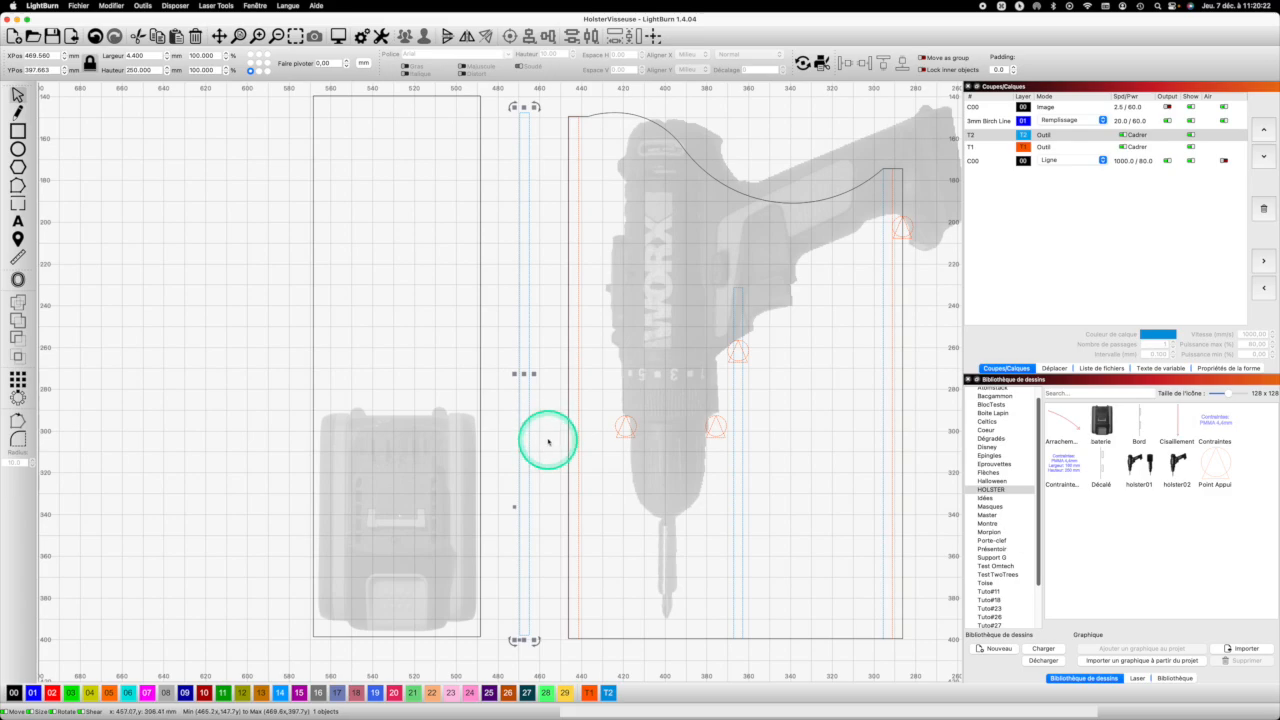
left_click(550, 162)
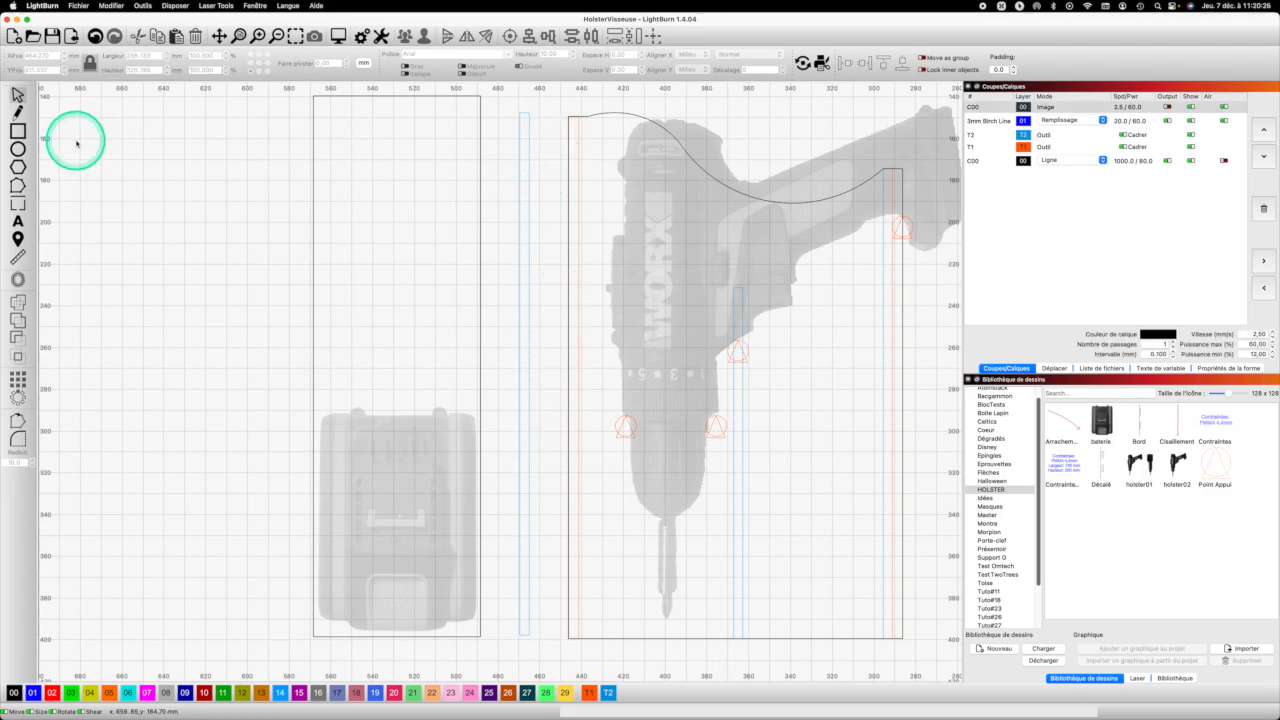
Draw a small rectangle about 5.3 × 15.2 mm left of the battery rectangle and assign it to layer T1.
left_click(19, 131)
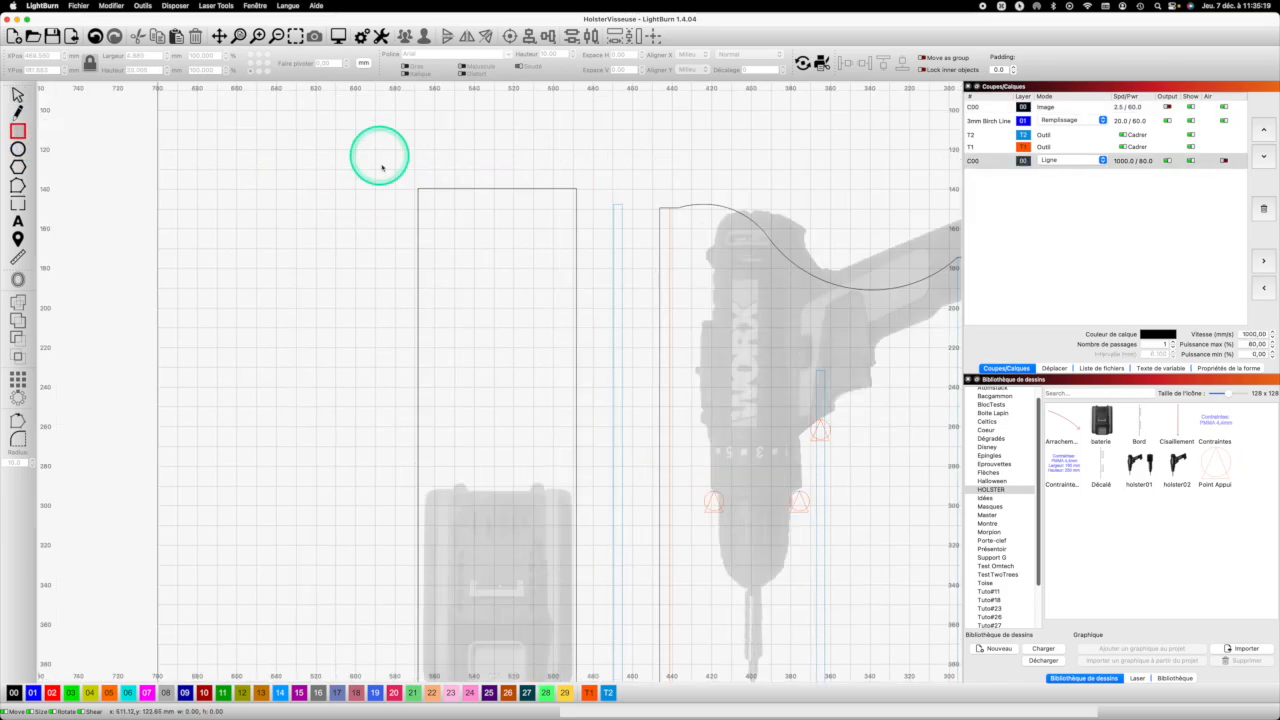
left_click_drag(359, 191, 368, 218)
left_click(593, 696)
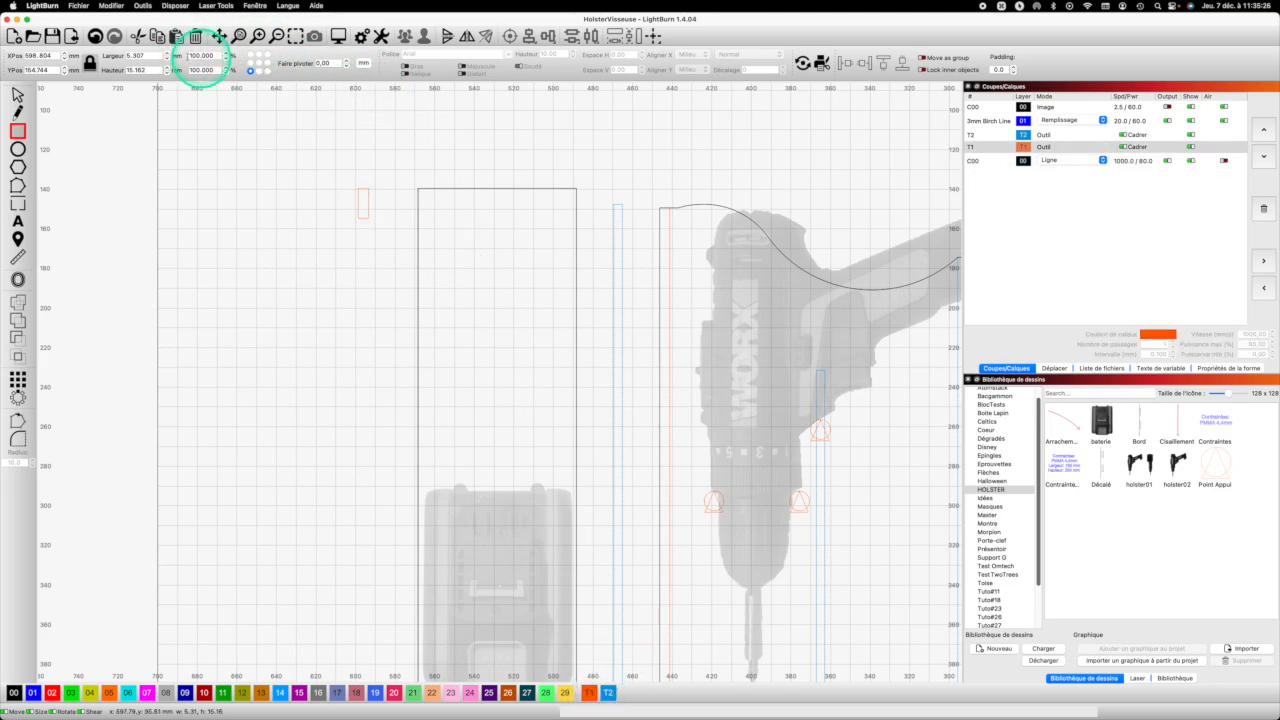
Set the small T1 rectangle's height to 20 mm, followed by its width to 4.4 mm with proportions locked.
double_click(135, 70)
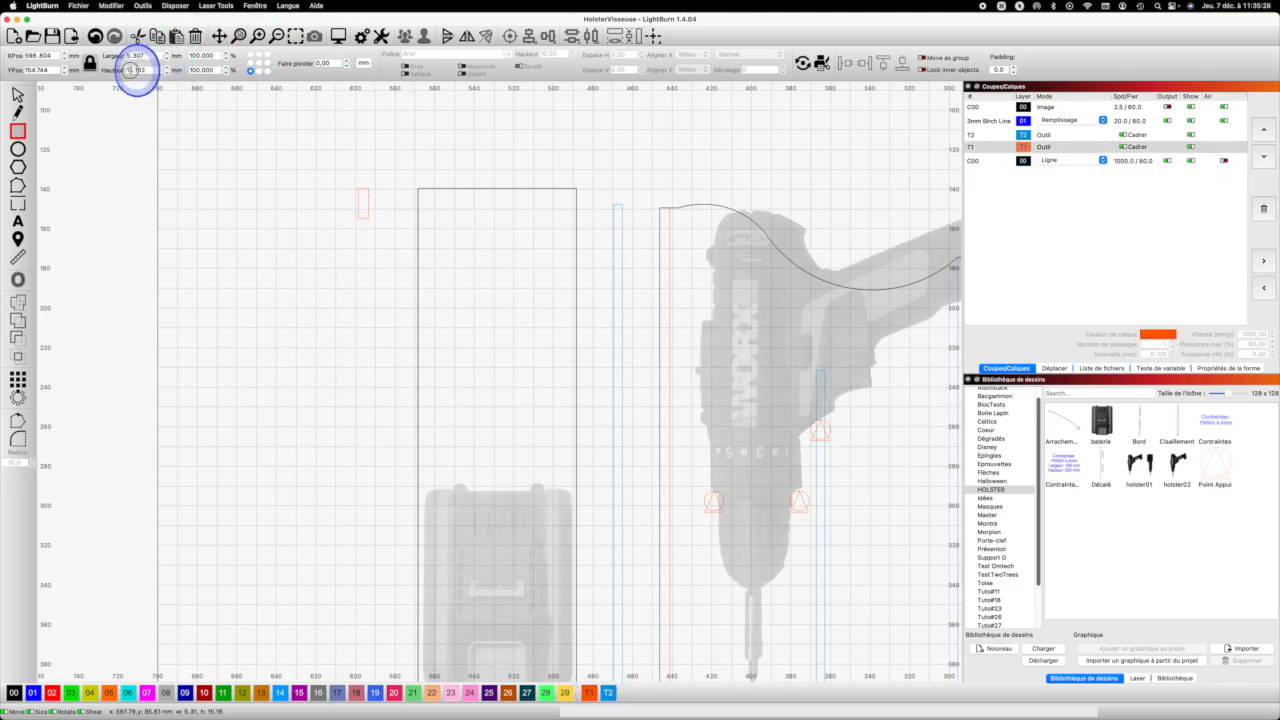
type("20")
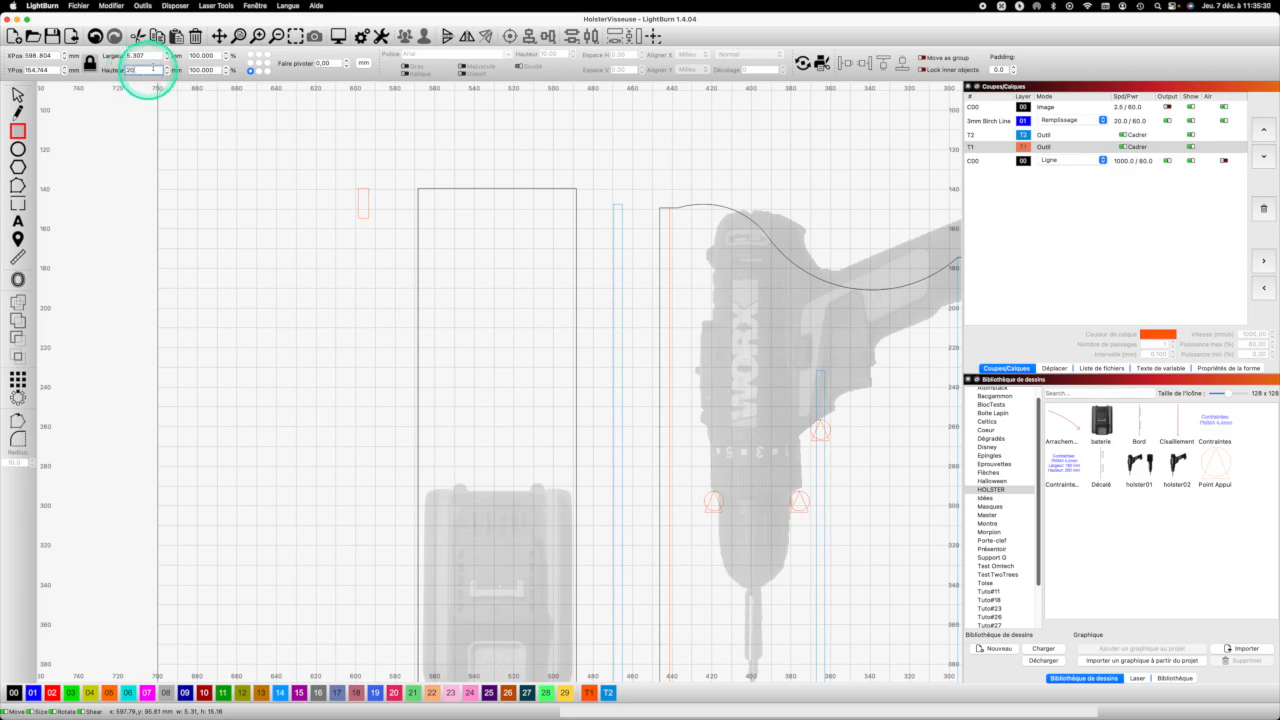
left_click_drag(150, 56, 109, 56)
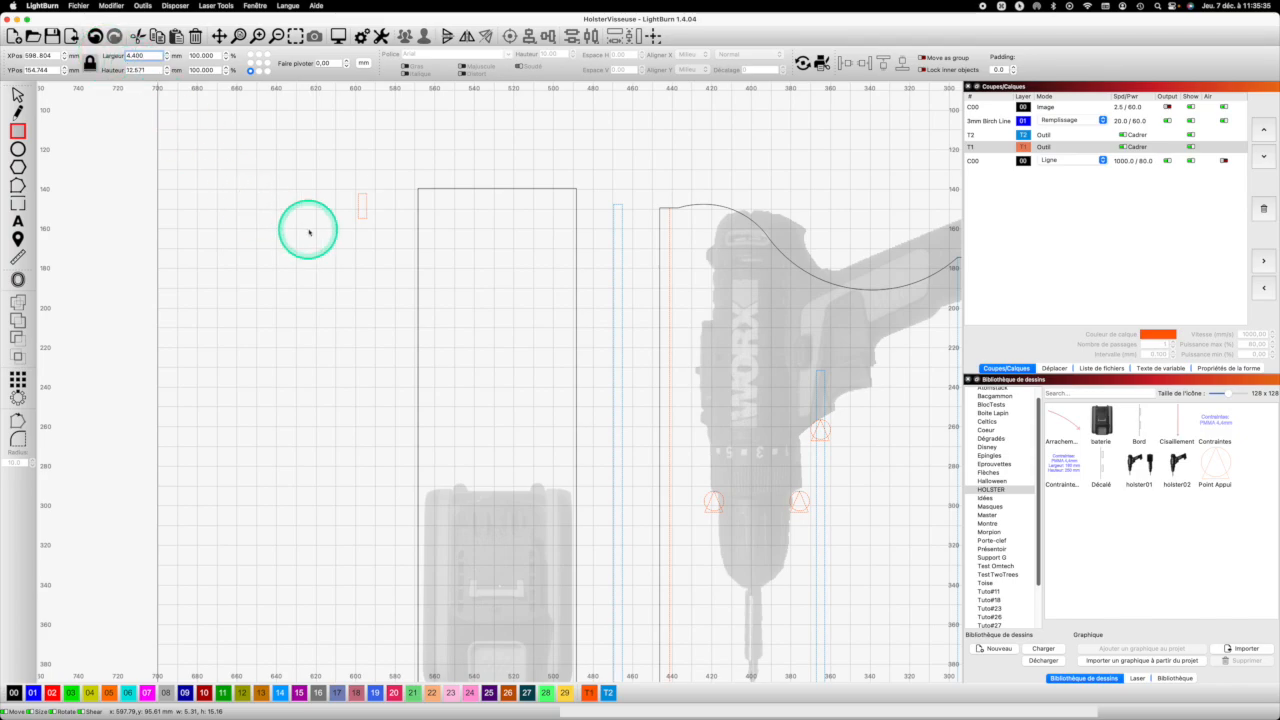
Move the small T1 rectangle onto the upper end of the T2 strip between the battery rectangle and the holster frame.
left_click_drag(358, 193, 521, 205)
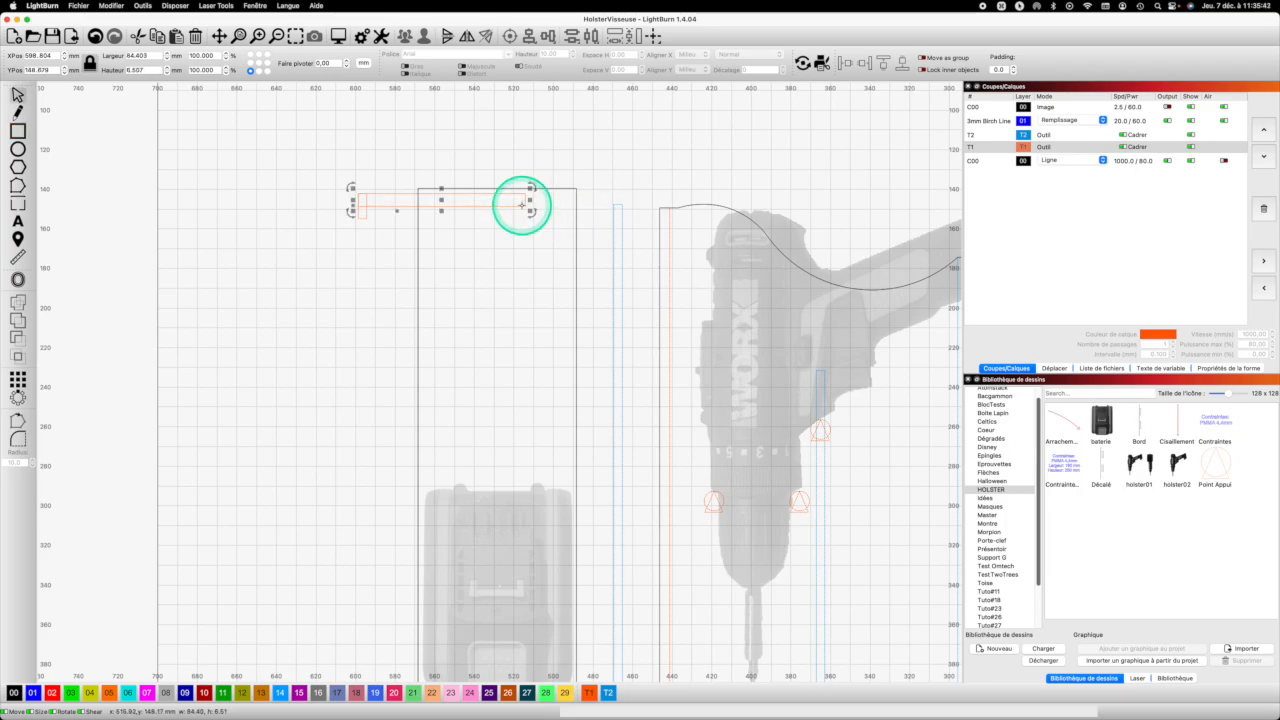
key("Delete")
left_click(18, 96)
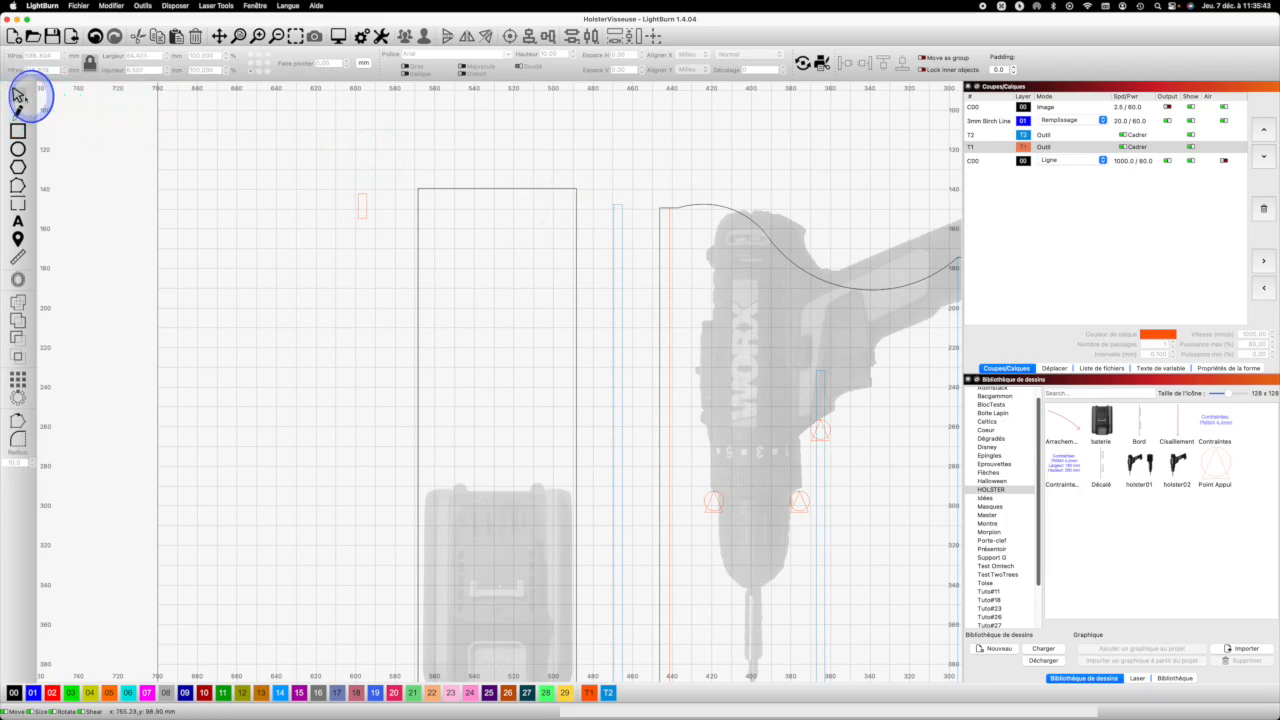
left_click(361, 196)
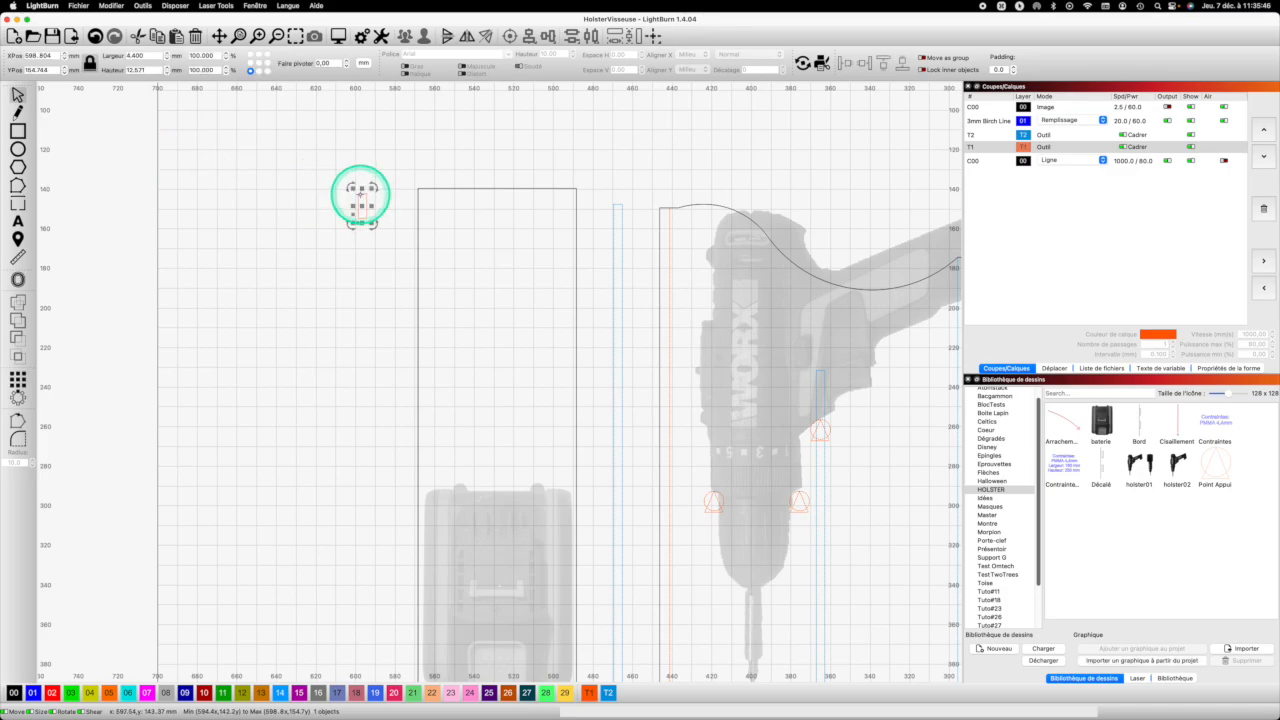
left_click_drag(358, 193, 612, 208)
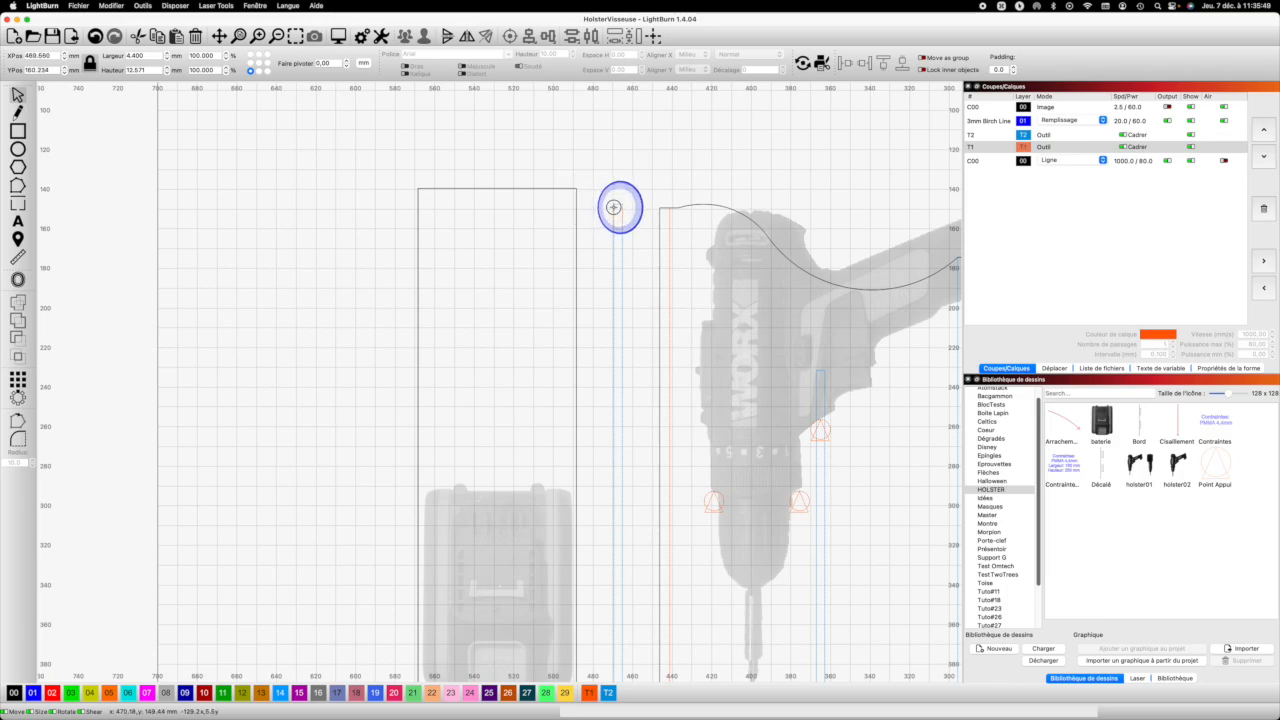
left_click_drag(614, 206, 611, 206)
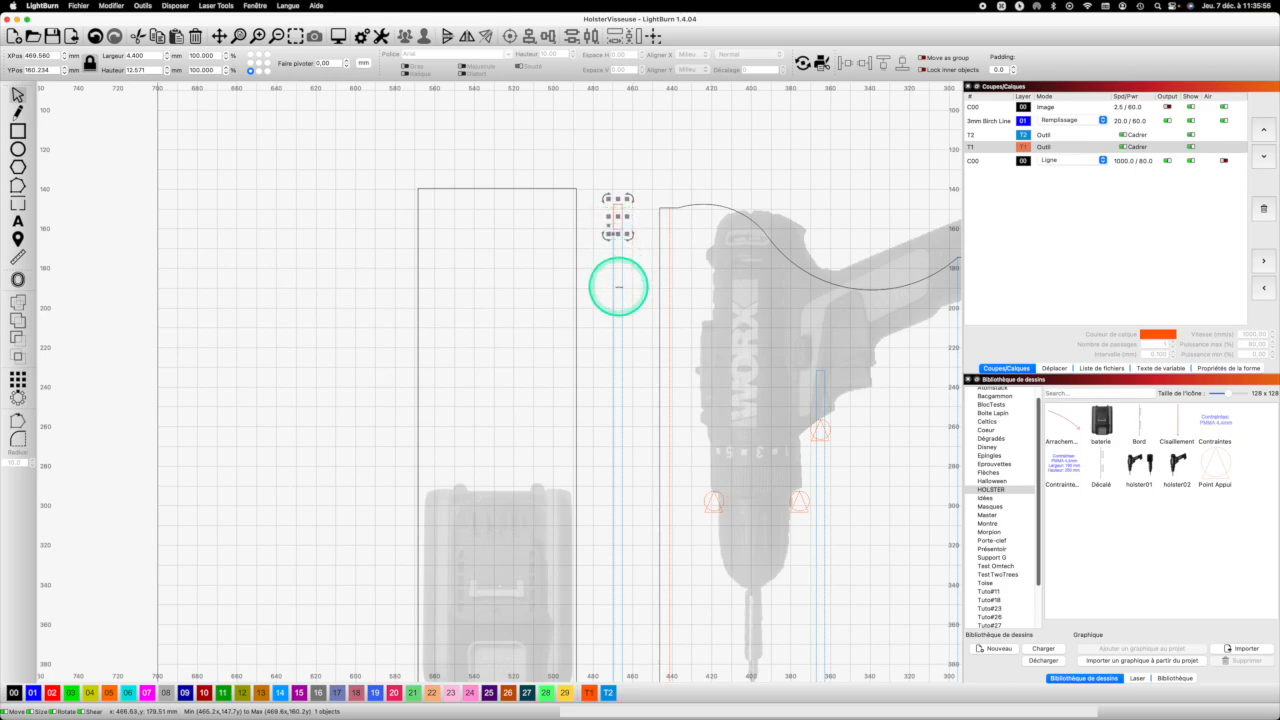
Draw a narrow rectangle about 7.6 × 33.9 mm left of the battery rectangle and assign it to layer 00.
key("r")
left_click_drag(325, 213, 314, 281)
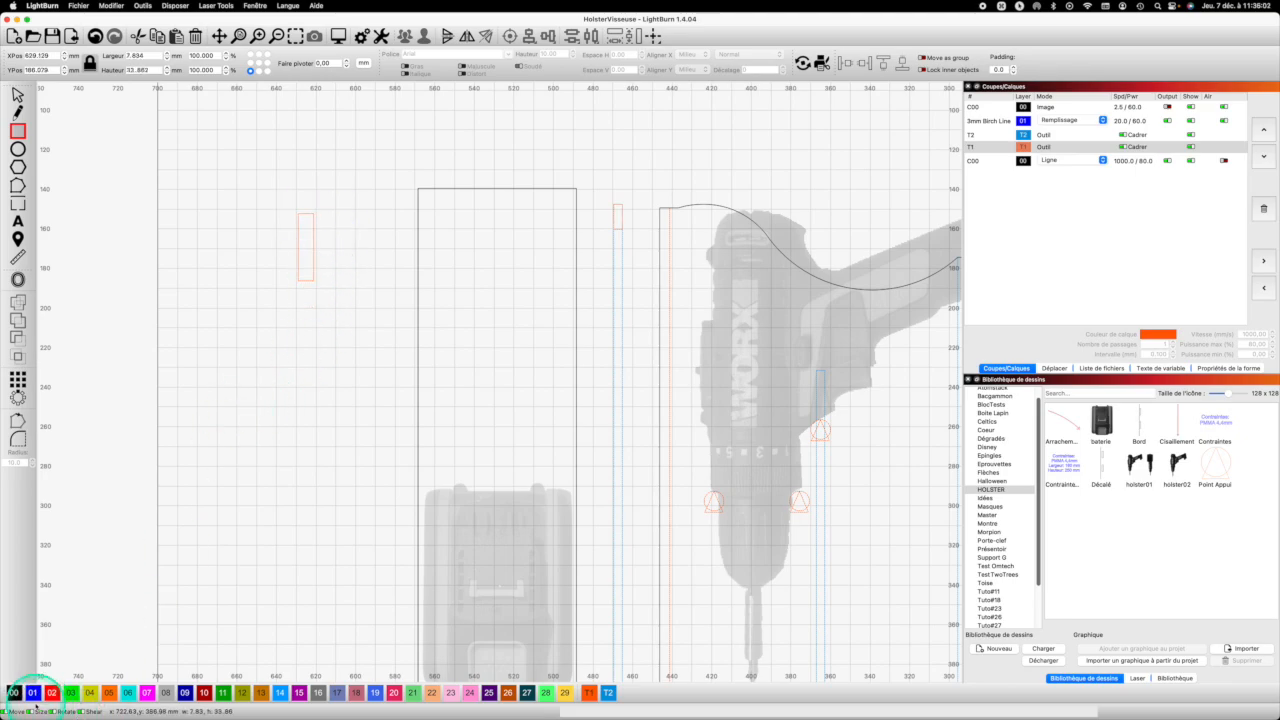
left_click(14, 693)
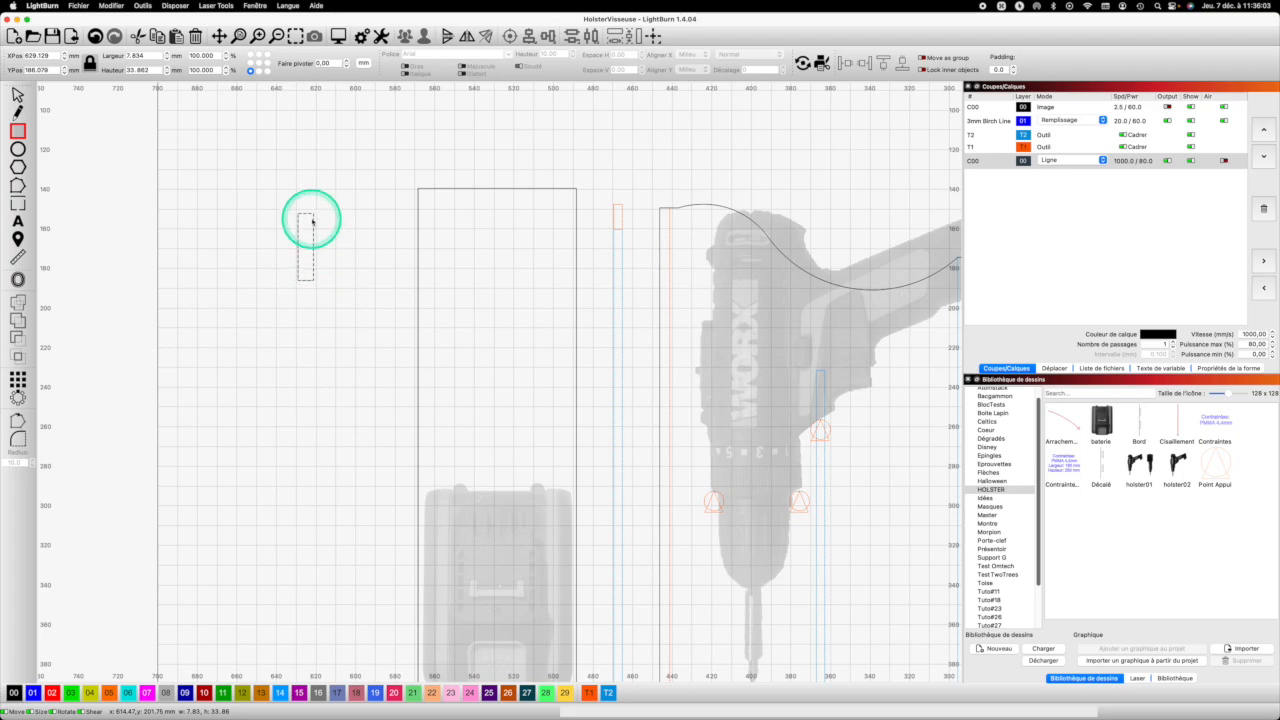
Set the narrow layer 00 rectangle's height to 30 mm, followed by its width to 4.4 mm with proportions locked.
scroll(309, 217, "up", 1)
double_click(138, 70)
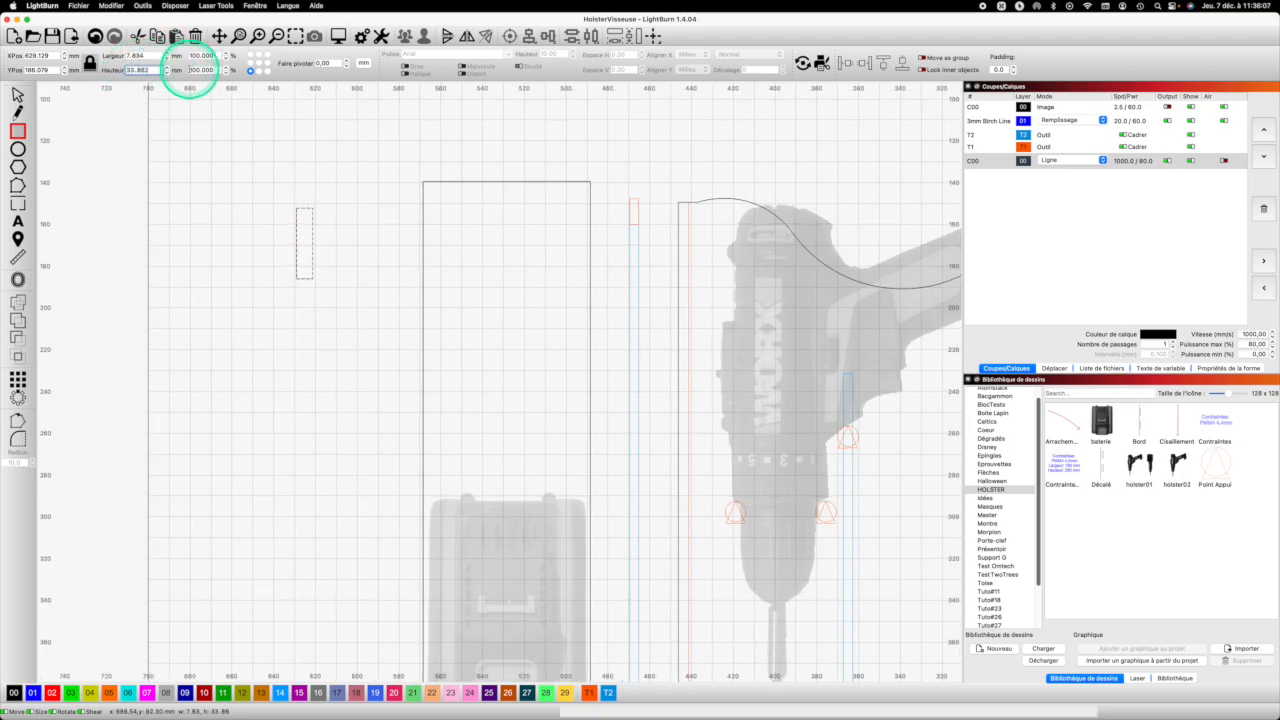
left_click_drag(158, 70, 115, 73)
type("30")
left_click_drag(148, 55, 117, 56)
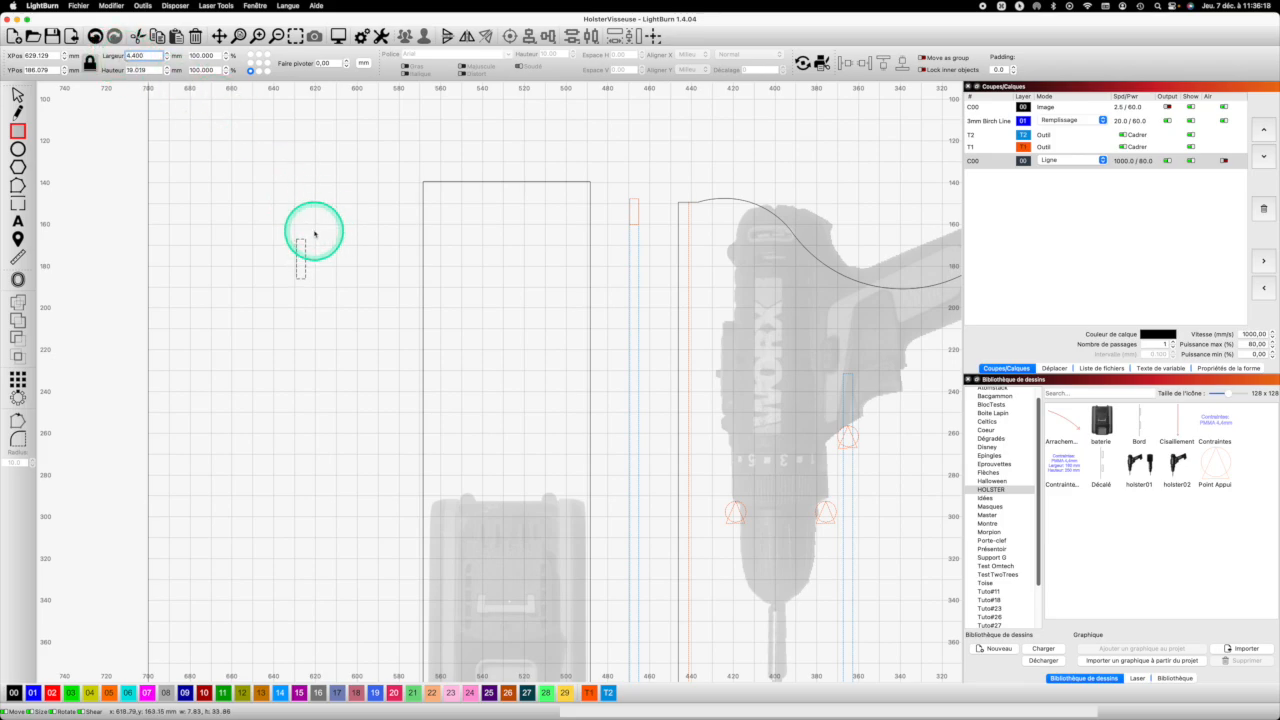
left_click_drag(296, 240, 322, 227)
key("Delete")
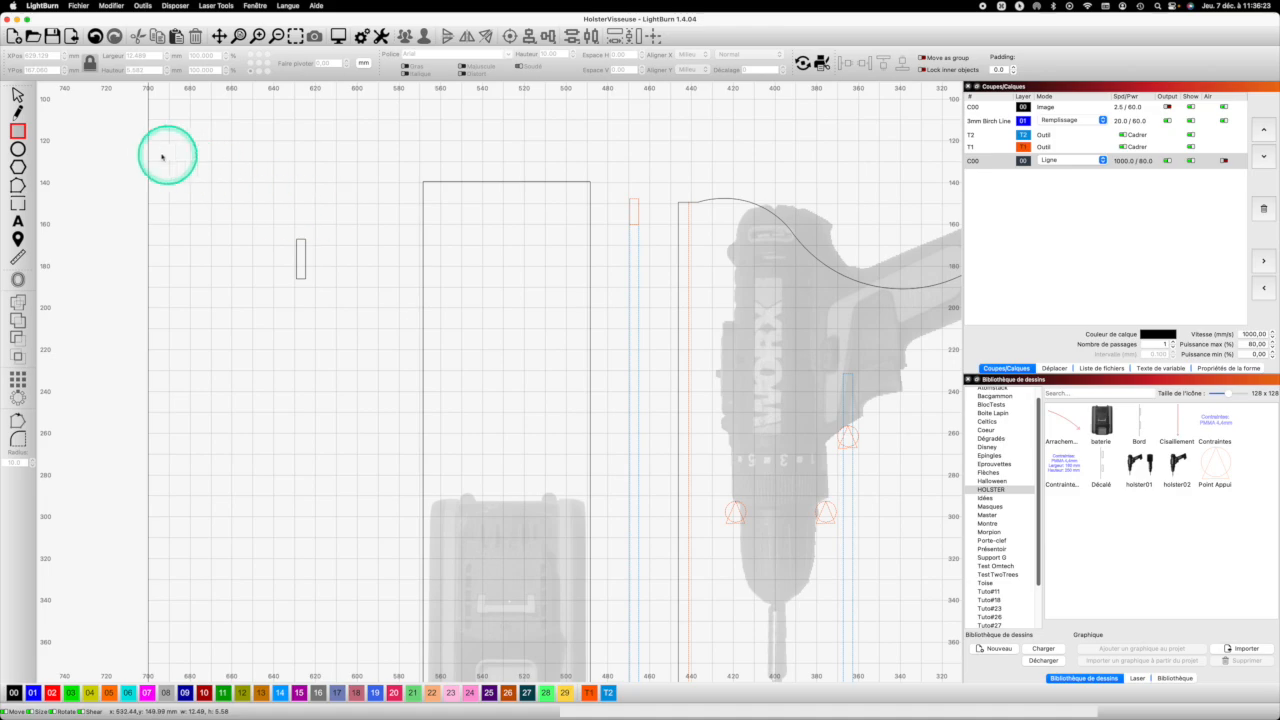
Move the narrow black rectangle onto the T2 strip, directly below the small T1 rectangle.
left_click(17, 93)
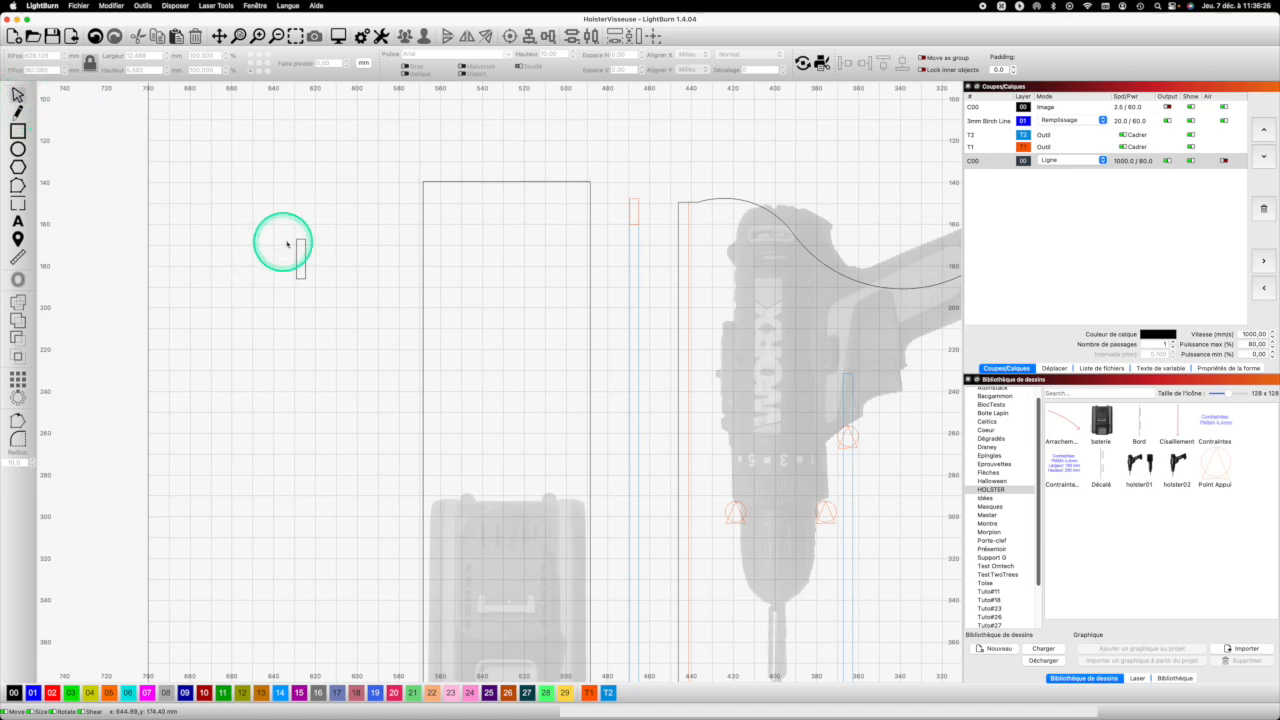
left_click_drag(298, 241, 631, 226)
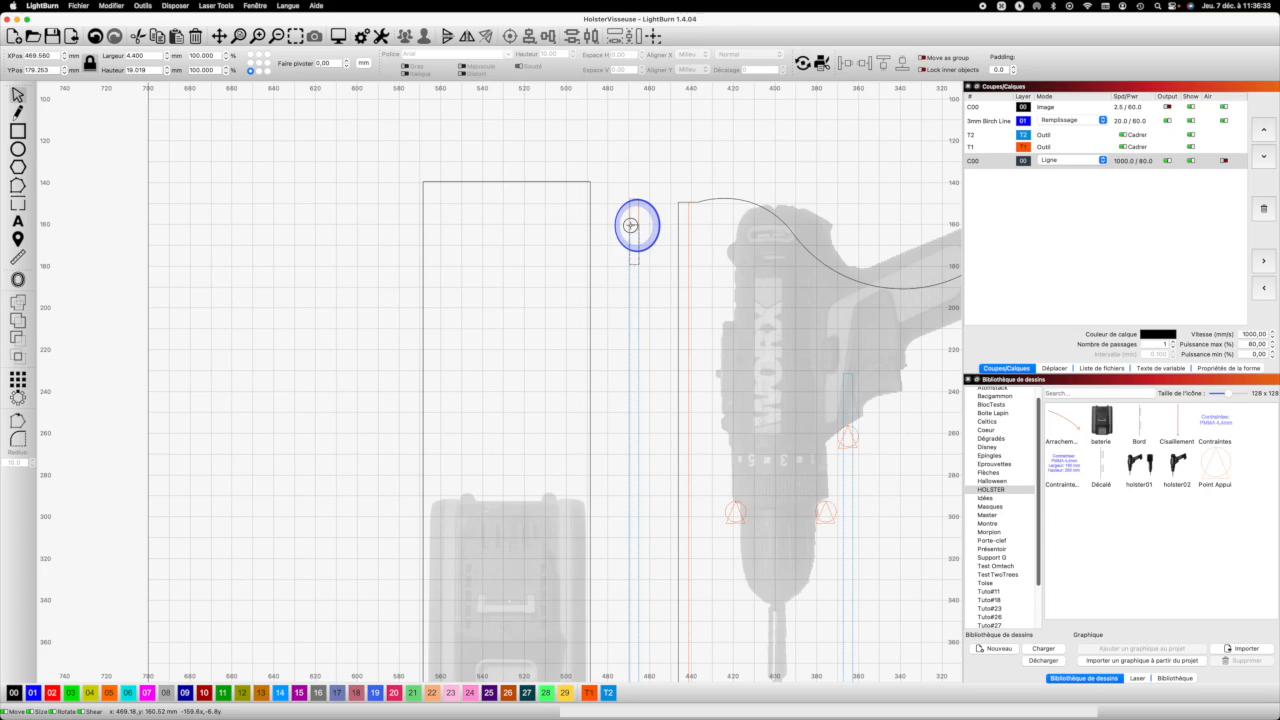
left_click_drag(630, 225, 632, 223)
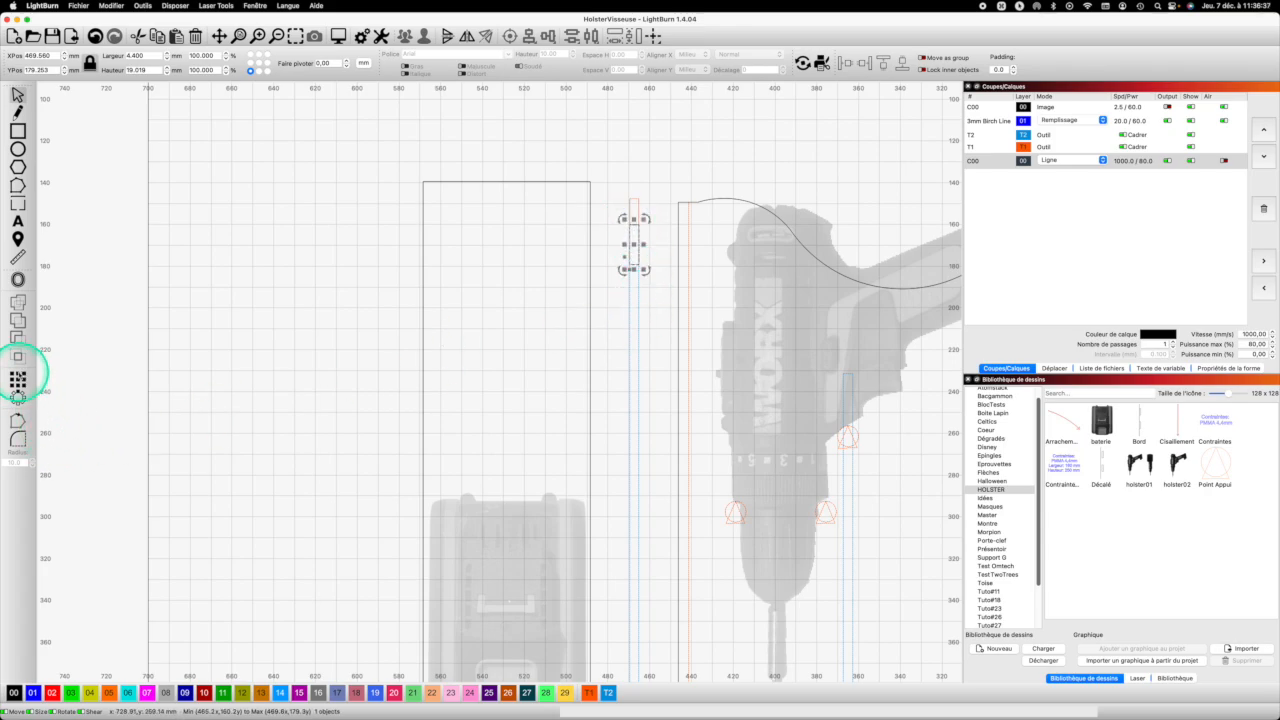
Create a grid array of the narrow rectangle down the strip with 1 column, 5 rows and 30 mm vertical spacing.
left_click(17, 380)
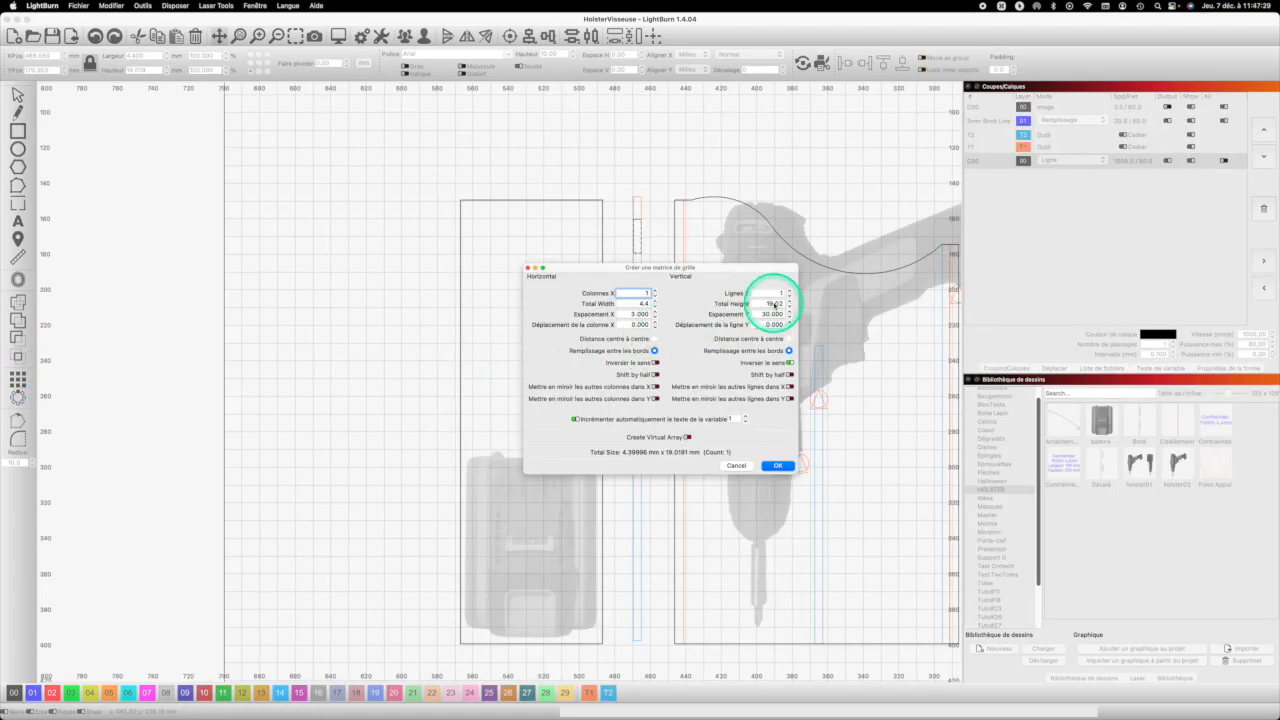
left_click(784, 293)
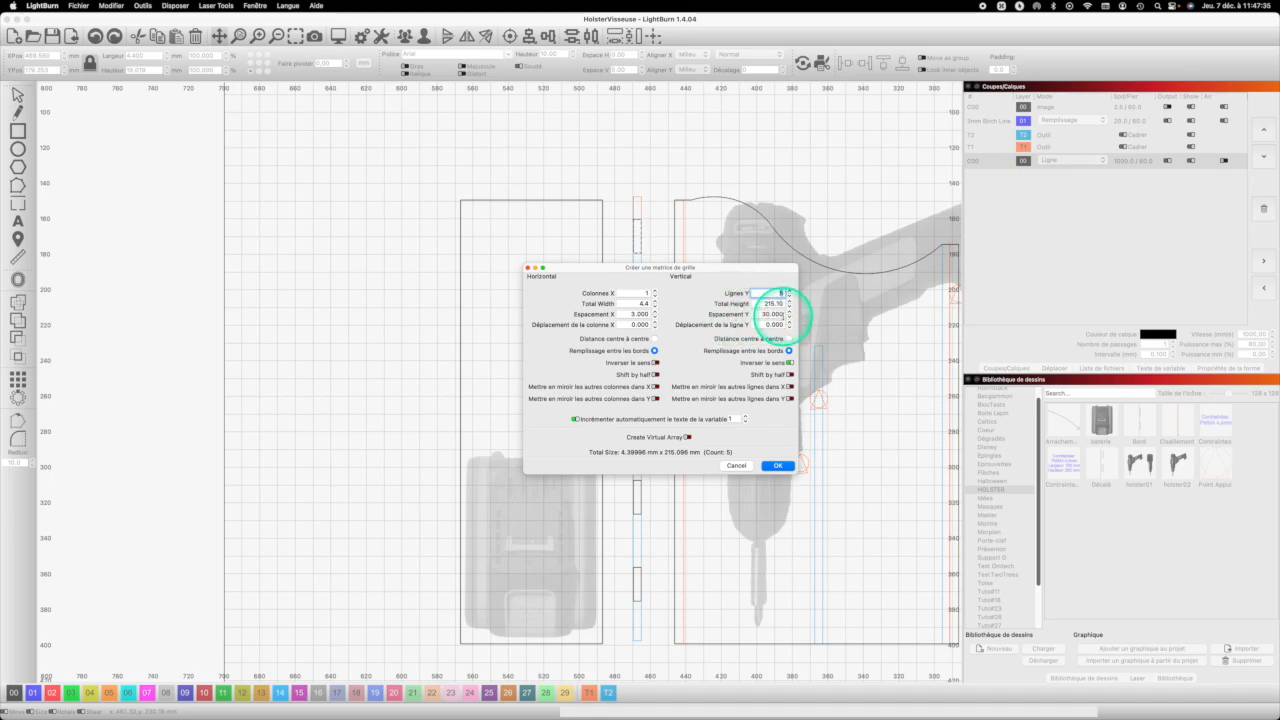
left_click(777, 465)
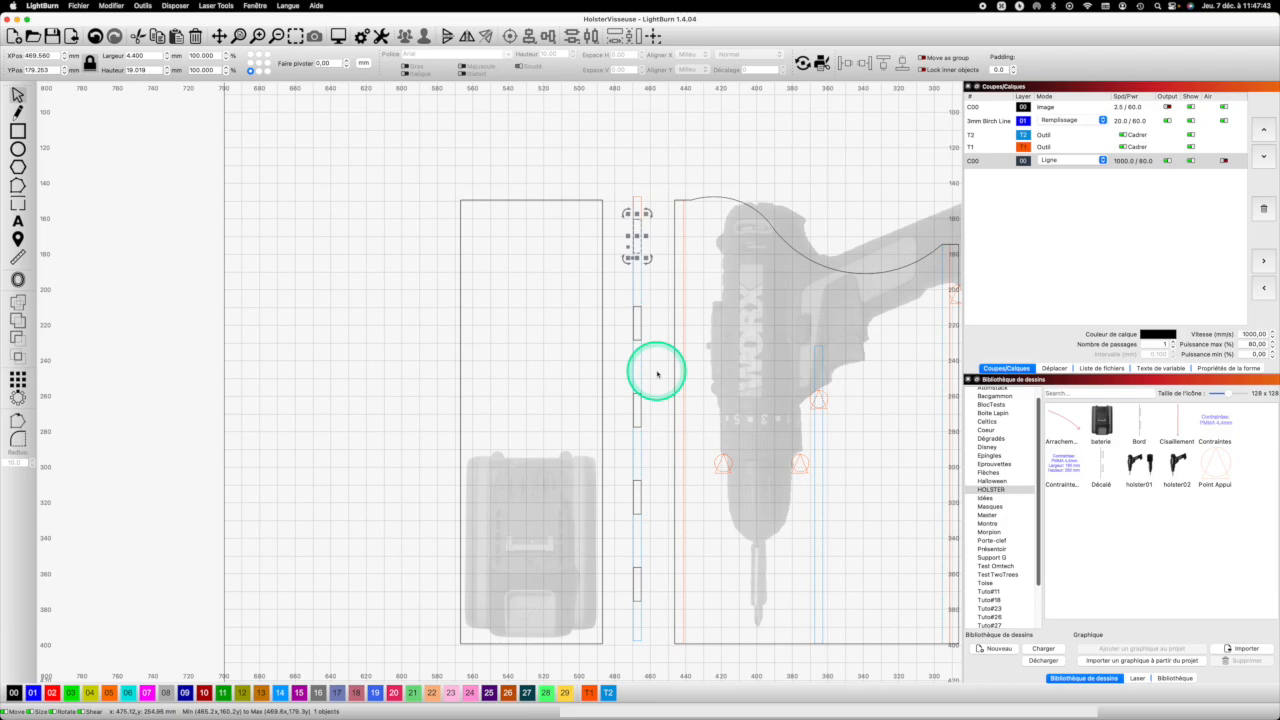
Select the T2 strip with its T1 end piece and all black tab rectangles, and group them.
scroll(656, 370, "down", 1)
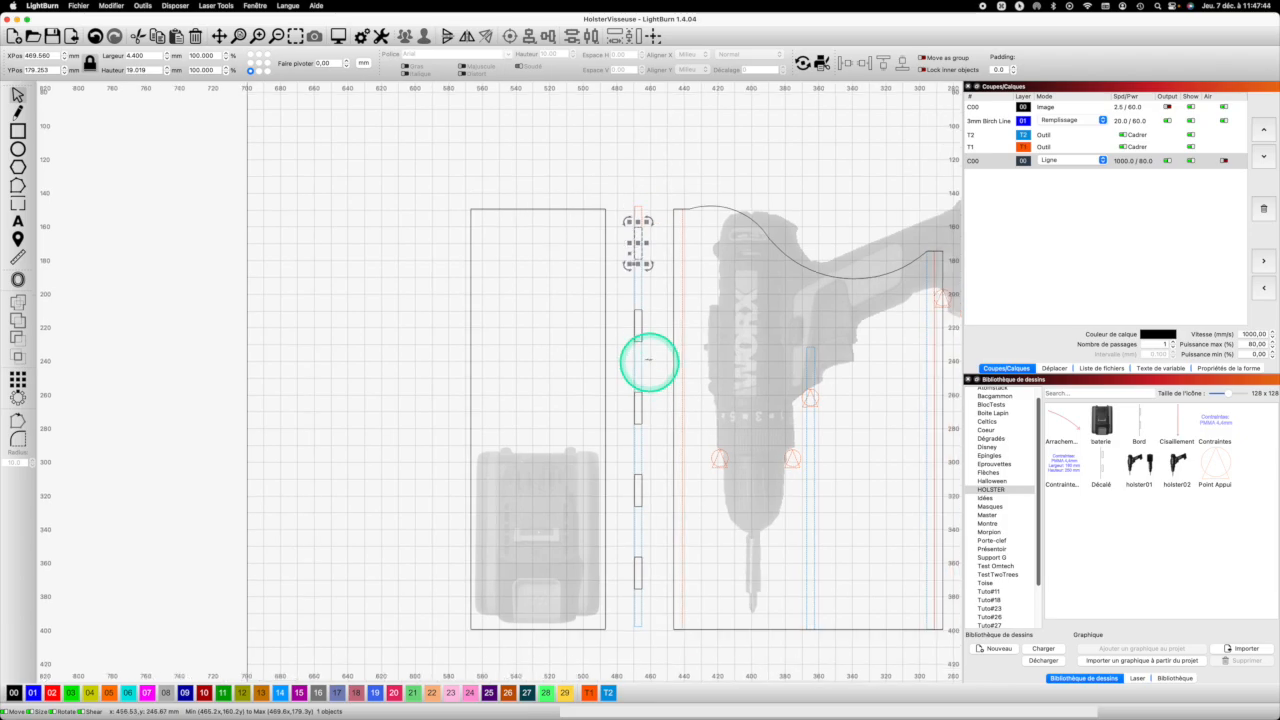
left_click(642, 298)
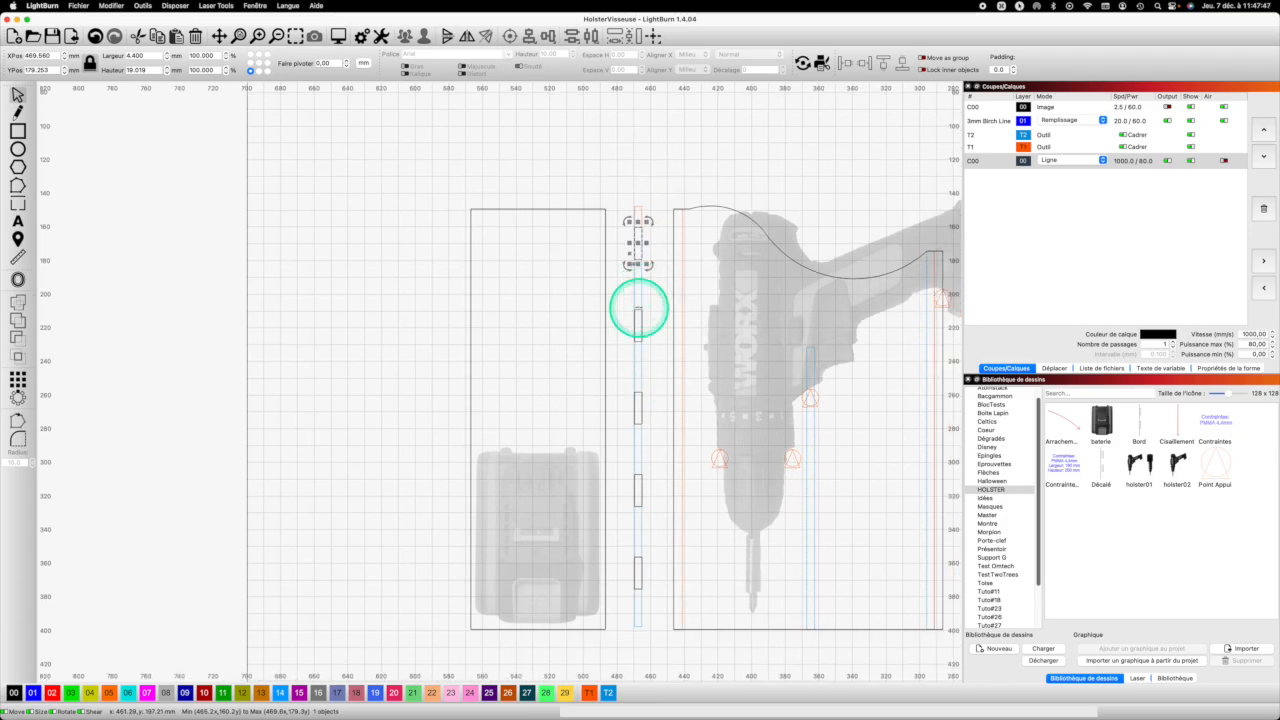
left_click_drag(621, 190, 652, 649)
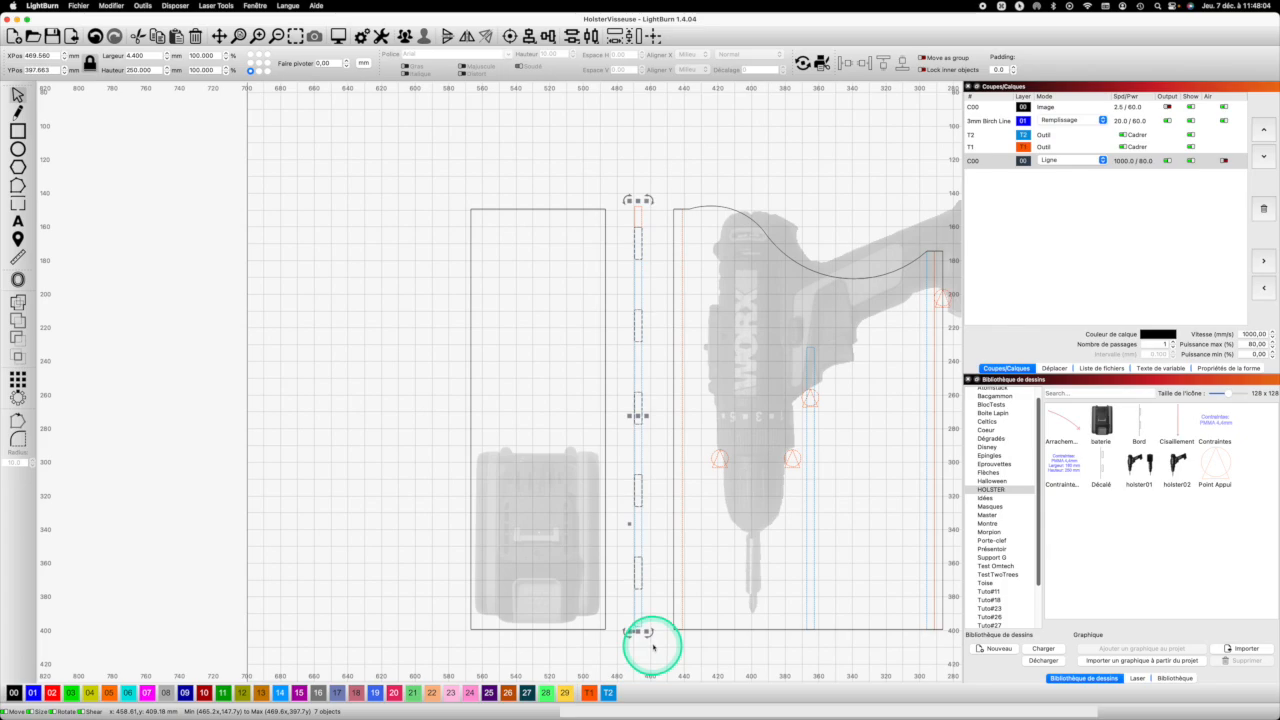
scroll(660, 452, "up", 1)
left_click(405, 35)
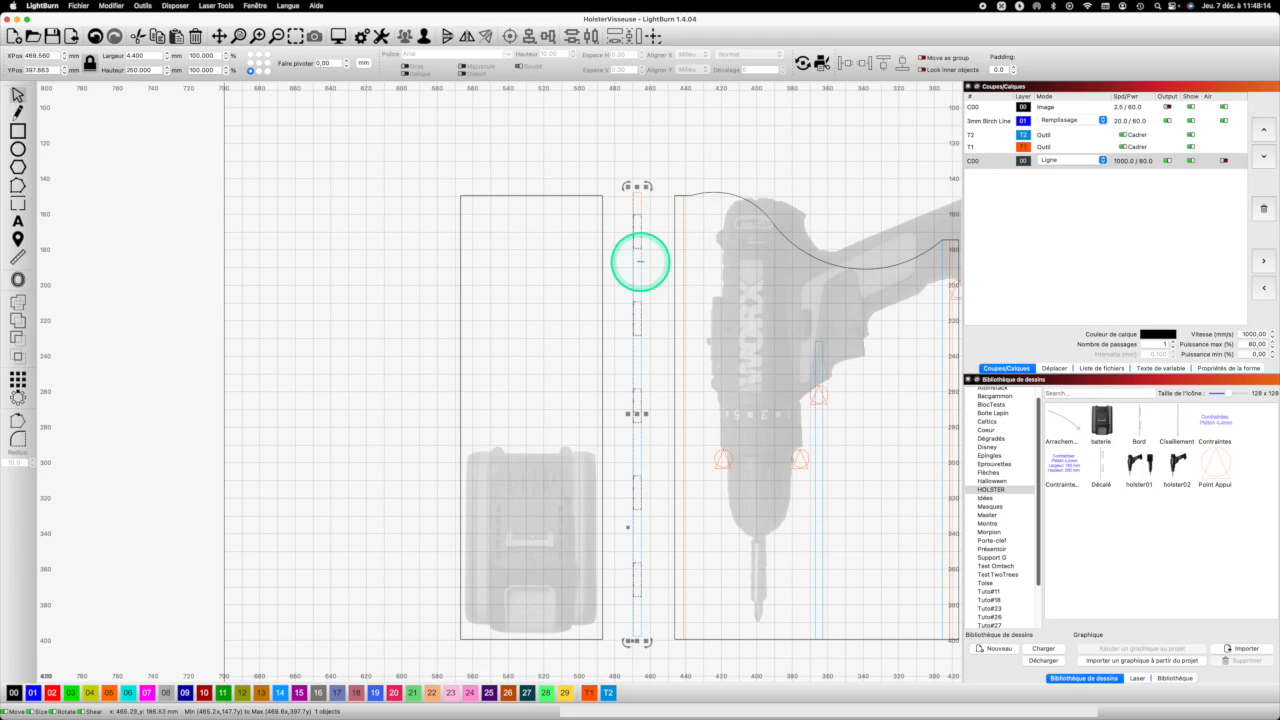
Paste two copies of the grouped tab strip, one right of the battery rectangle and one left of it.
left_click(658, 264)
scroll(618, 257, "up", 1)
key("super+v")
left_click(430, 360)
key("super+v")
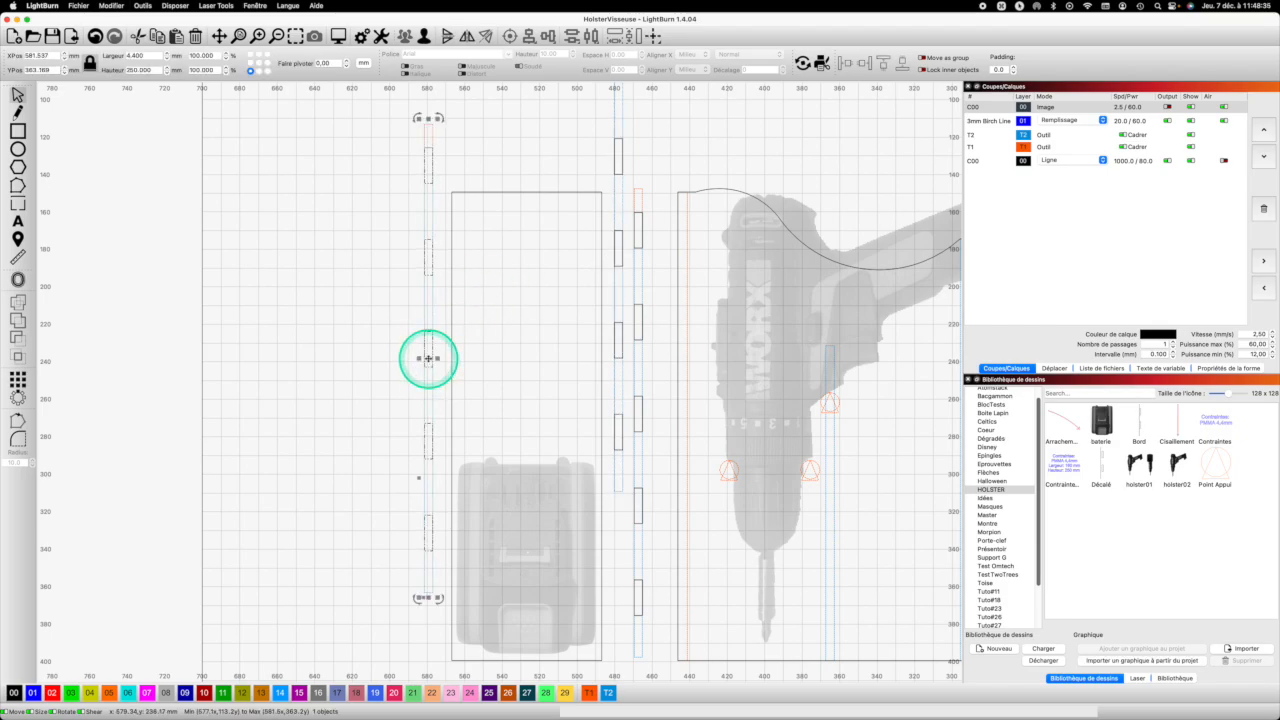
Move the original grouped tab strip onto the T1/T2 strips along the holster frame's left edge.
left_click(634, 563)
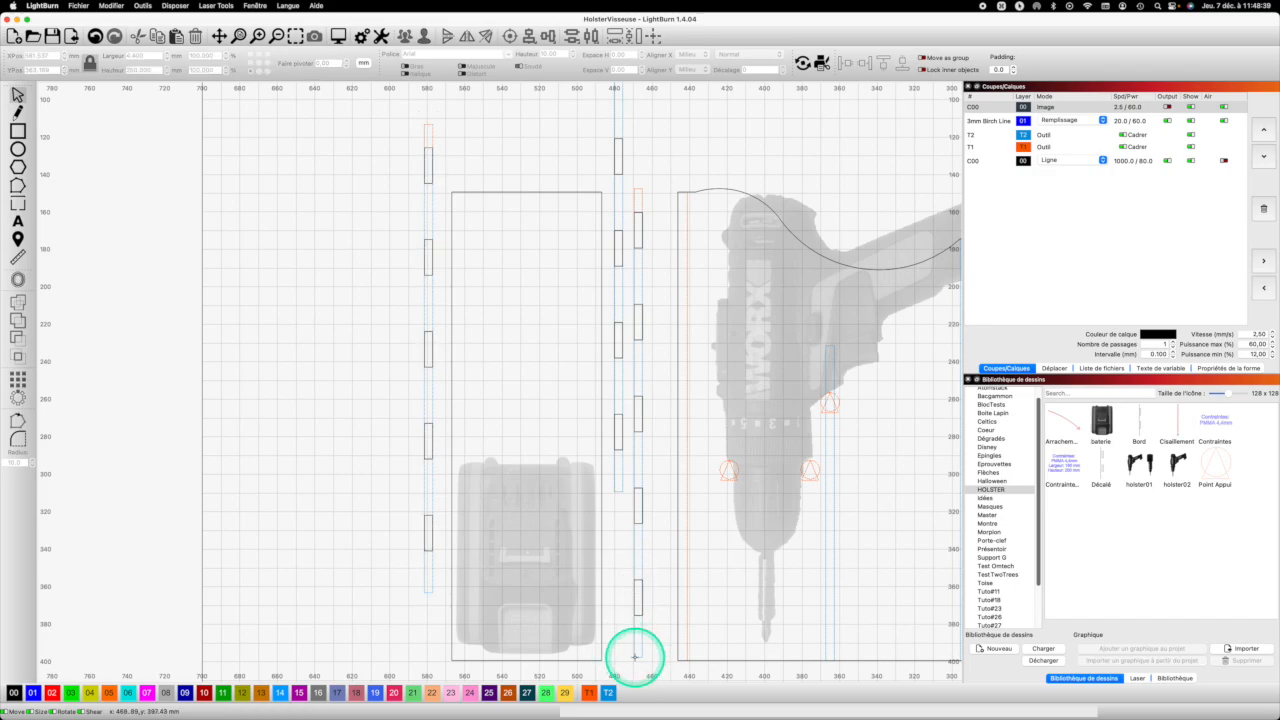
left_click_drag(634, 657, 688, 657)
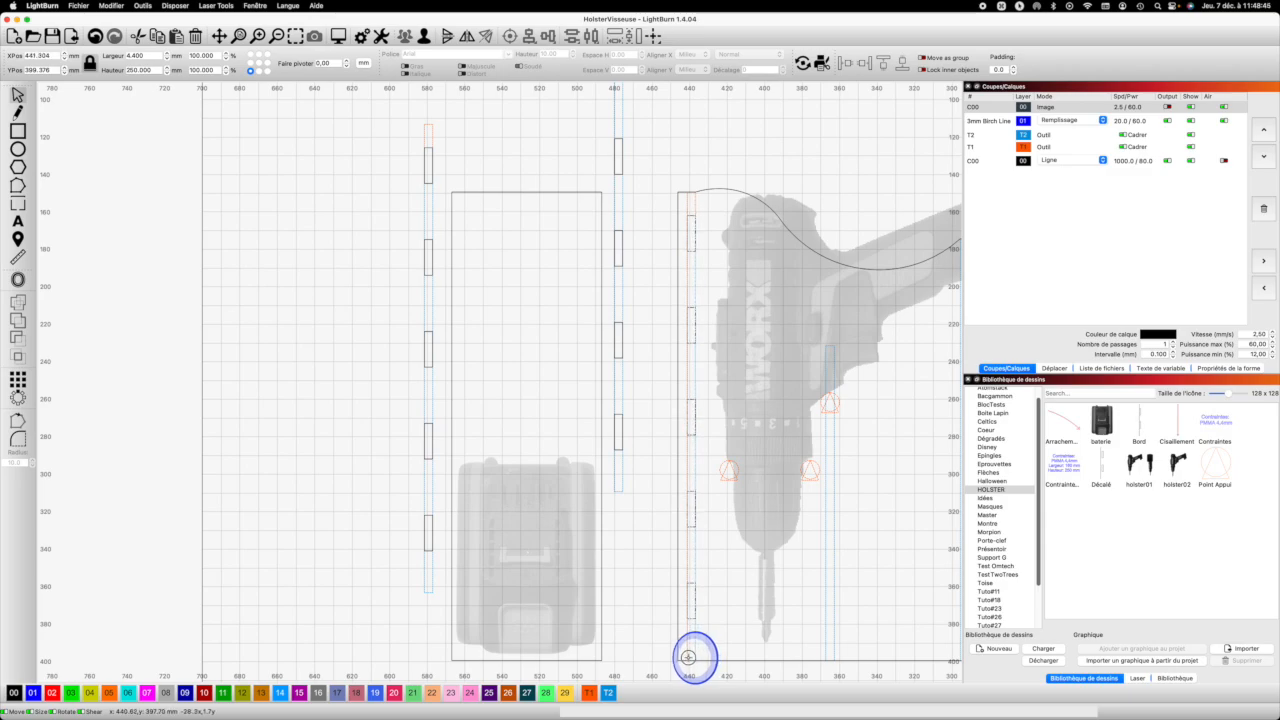
left_click_drag(688, 657, 688, 657)
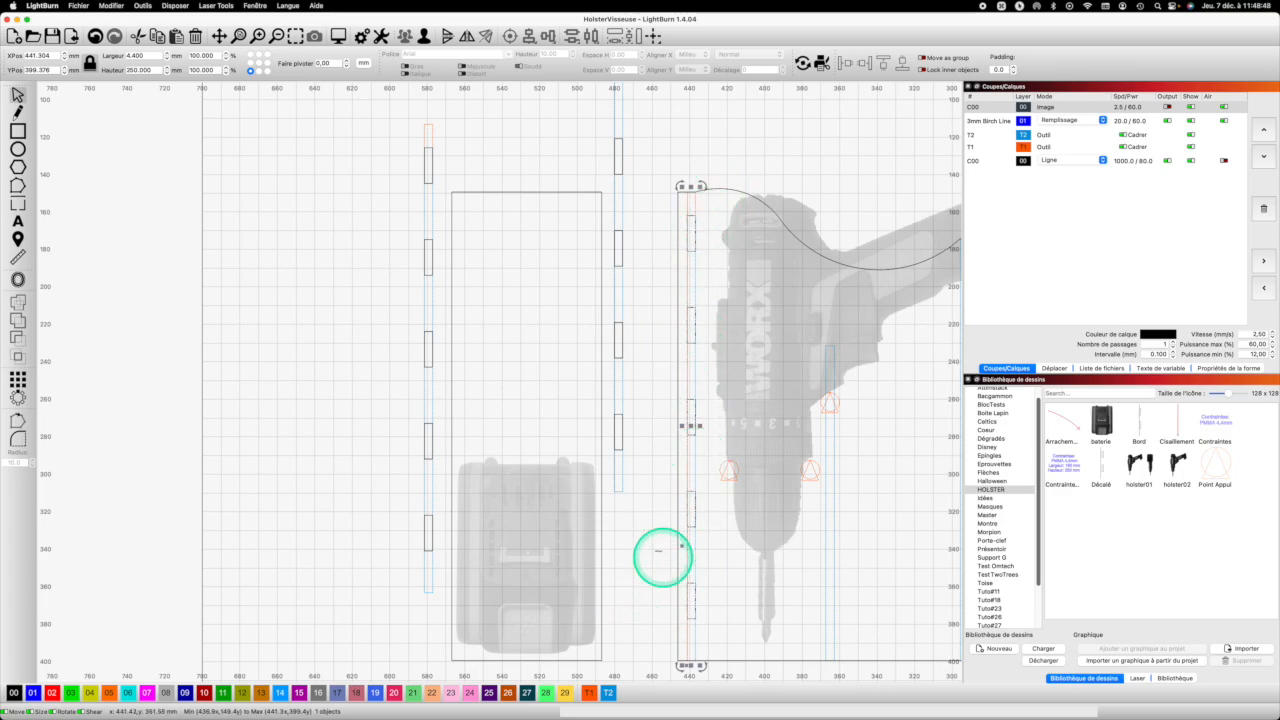
left_click(648, 527)
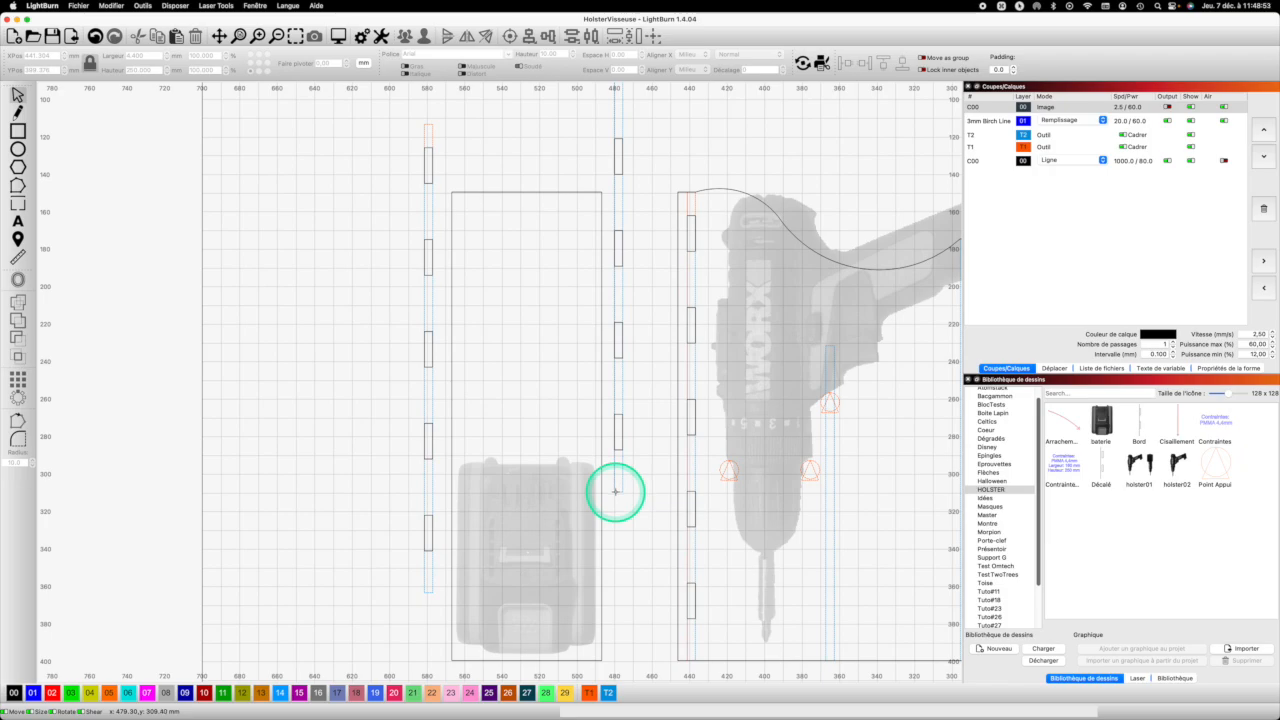
Move the two tab strip copies against the outside of the battery rectangle's right and left edges, aligned with its height.
left_click(614, 492)
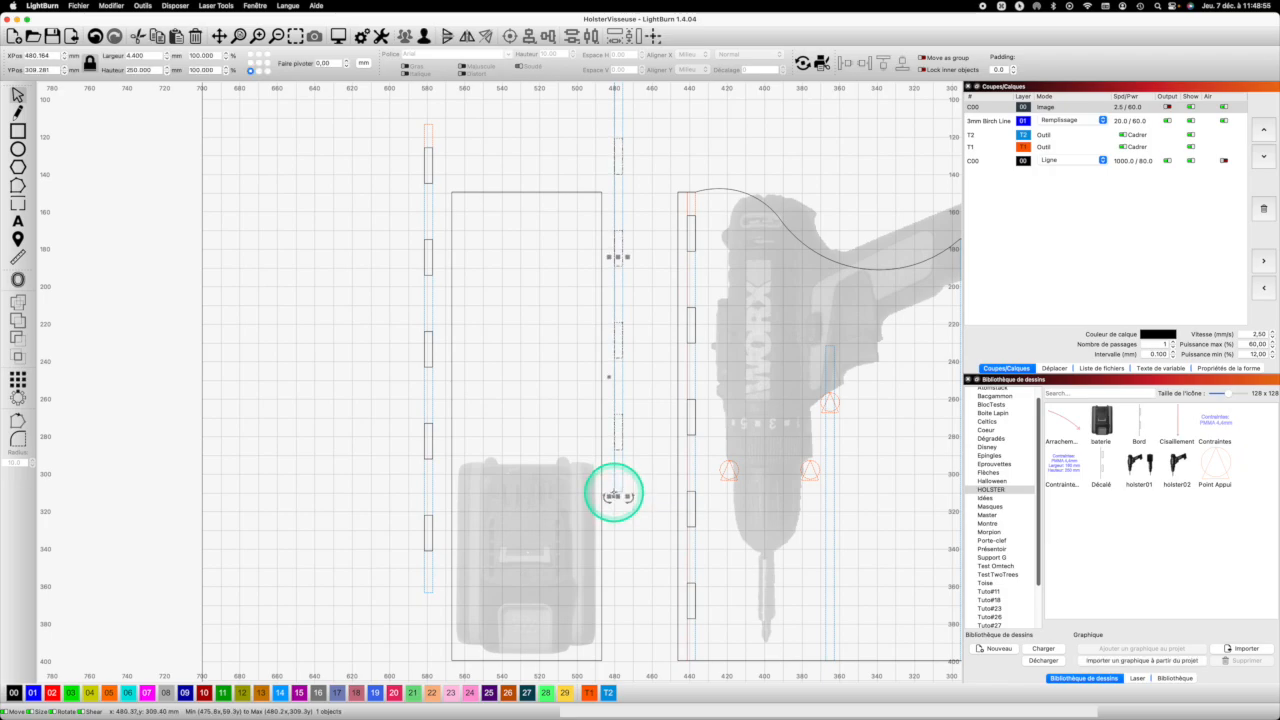
left_click_drag(614, 492, 604, 660)
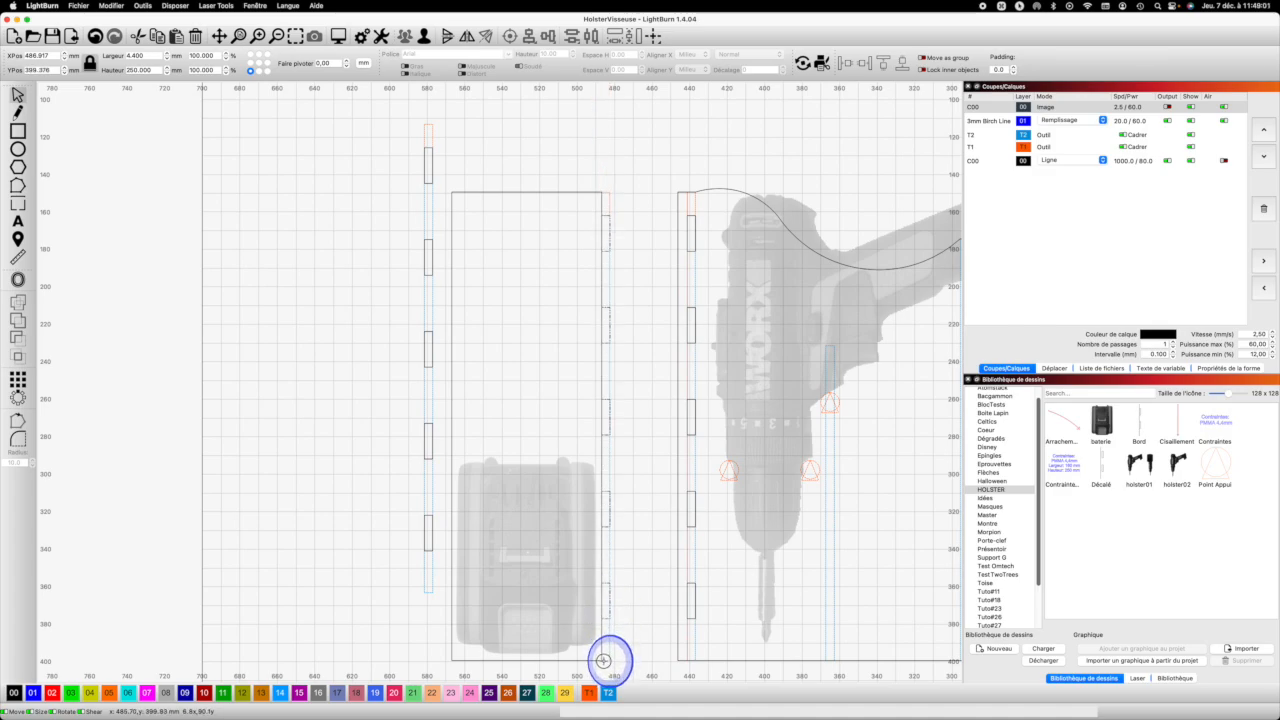
left_click_drag(604, 660, 604, 660)
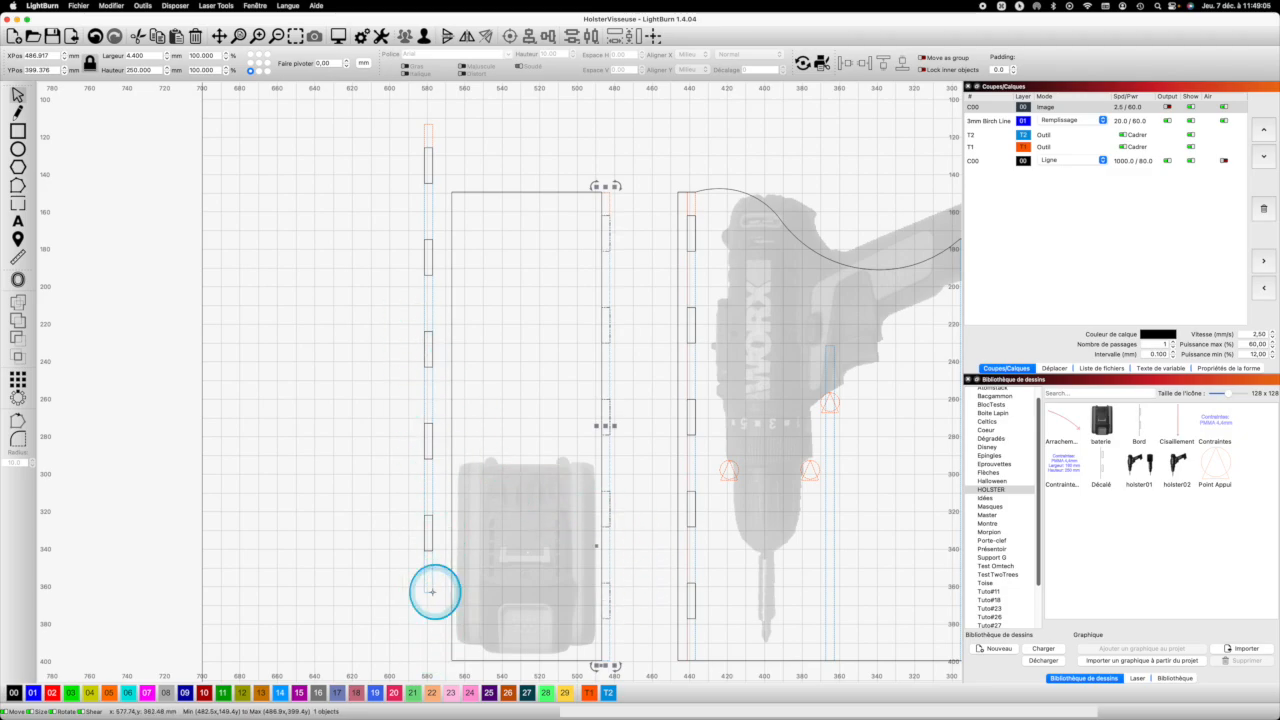
left_click(430, 595)
left_click_drag(430, 595, 451, 658)
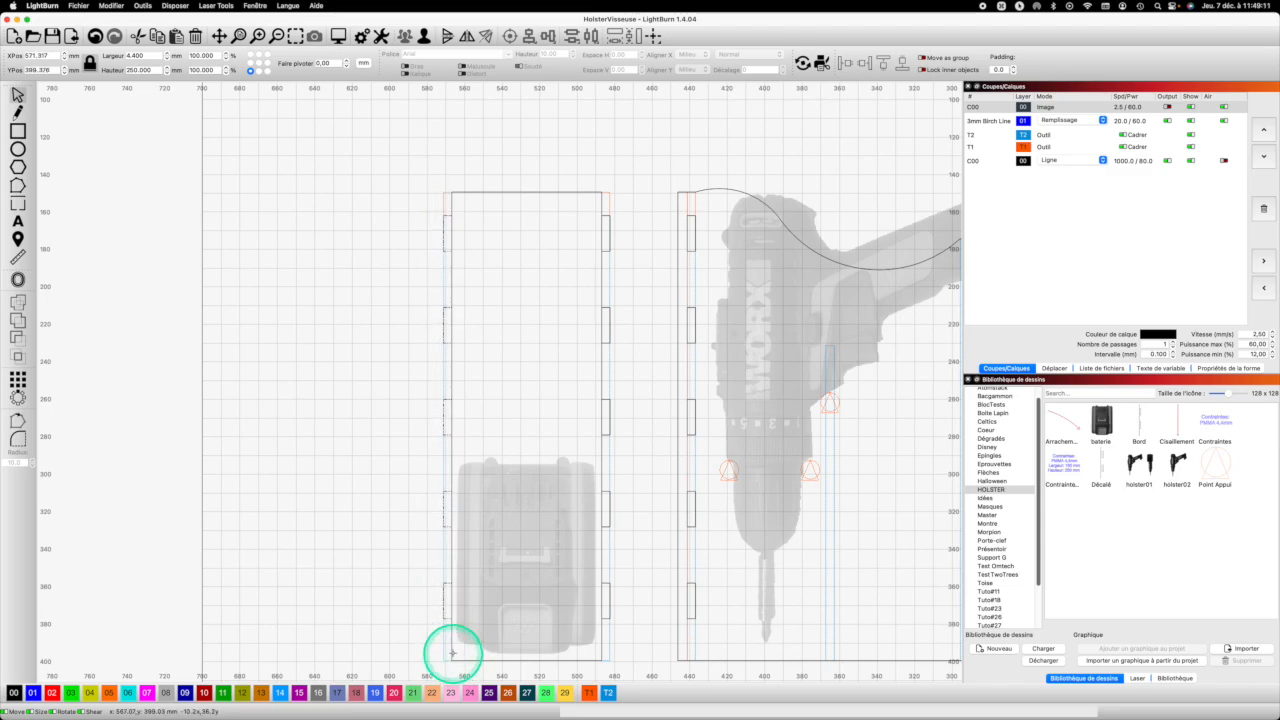
left_click(309, 331)
Ungroup the tab strip along the battery rectangle's right edge.
scroll(386, 246, "up", 1)
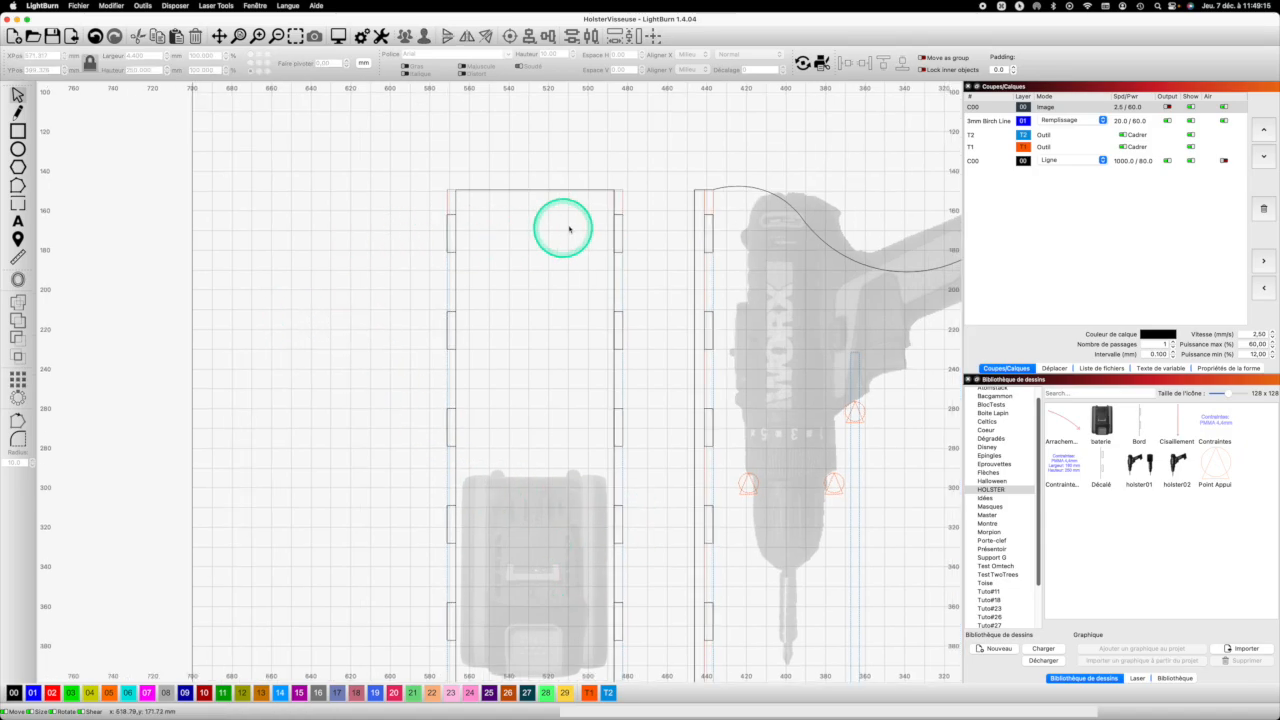
scroll(582, 234, "down", 1)
scroll(584, 236, "down", 2)
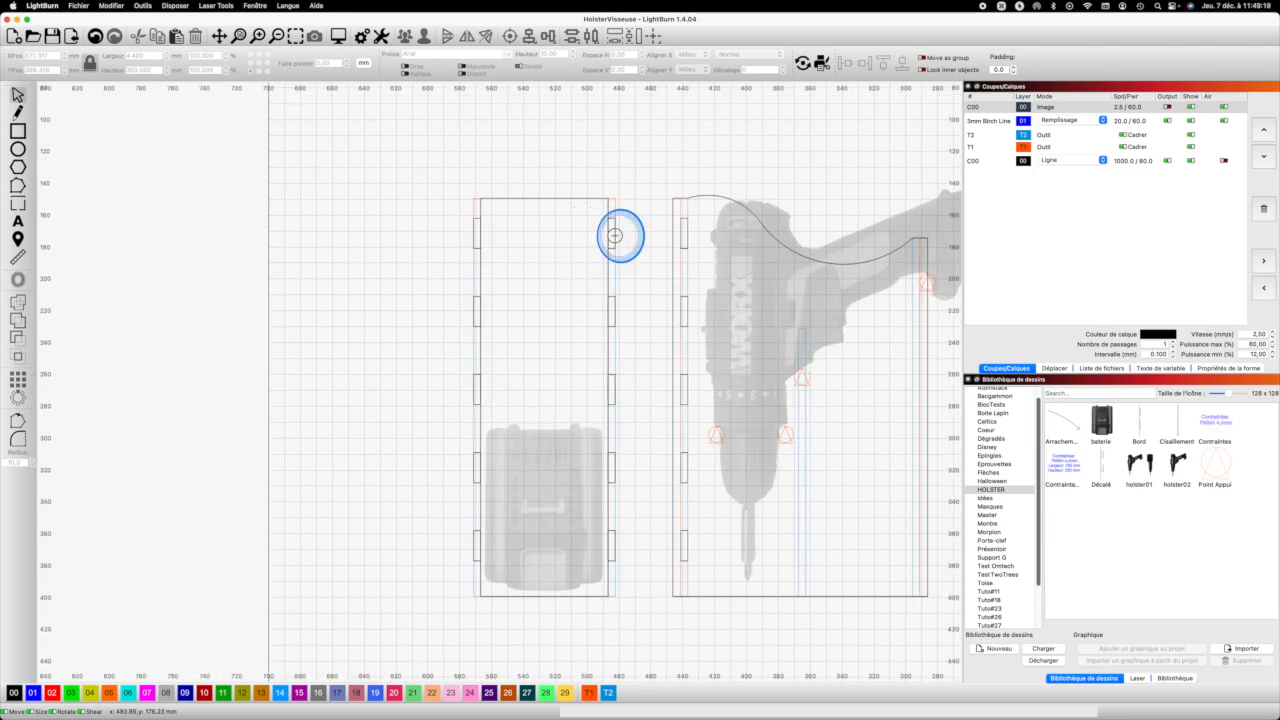
left_click(614, 234)
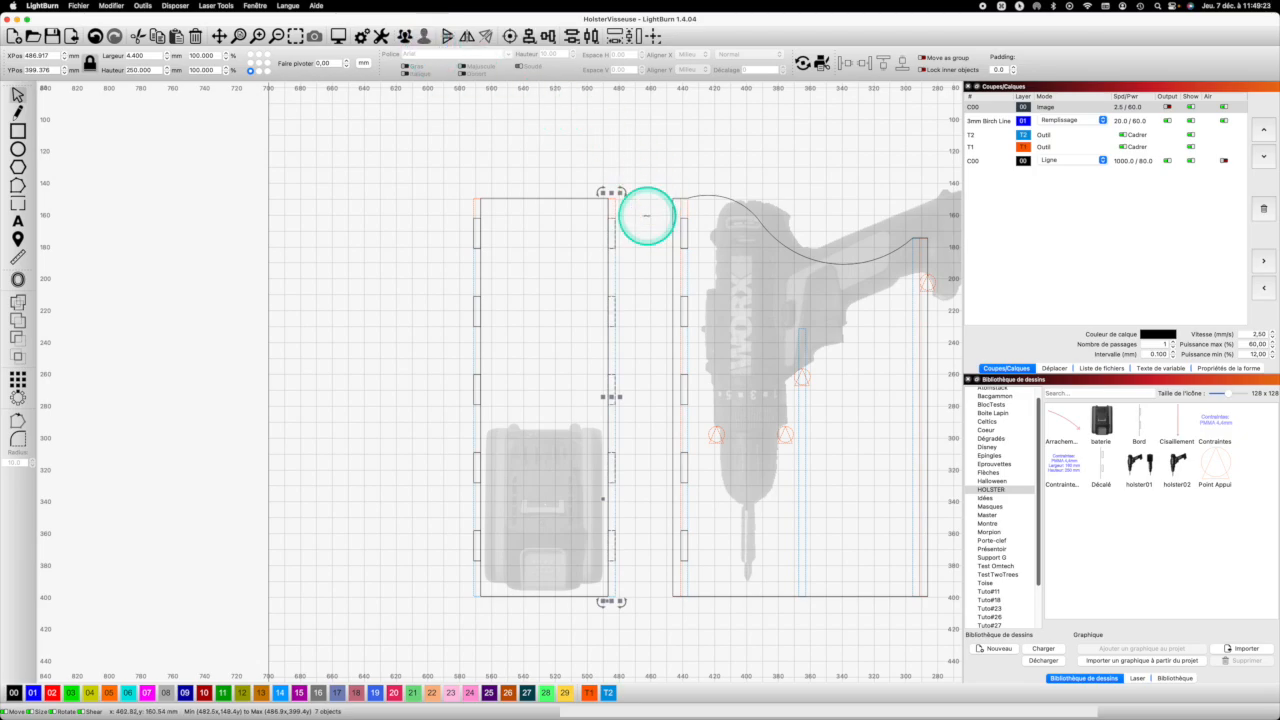
left_click(645, 216)
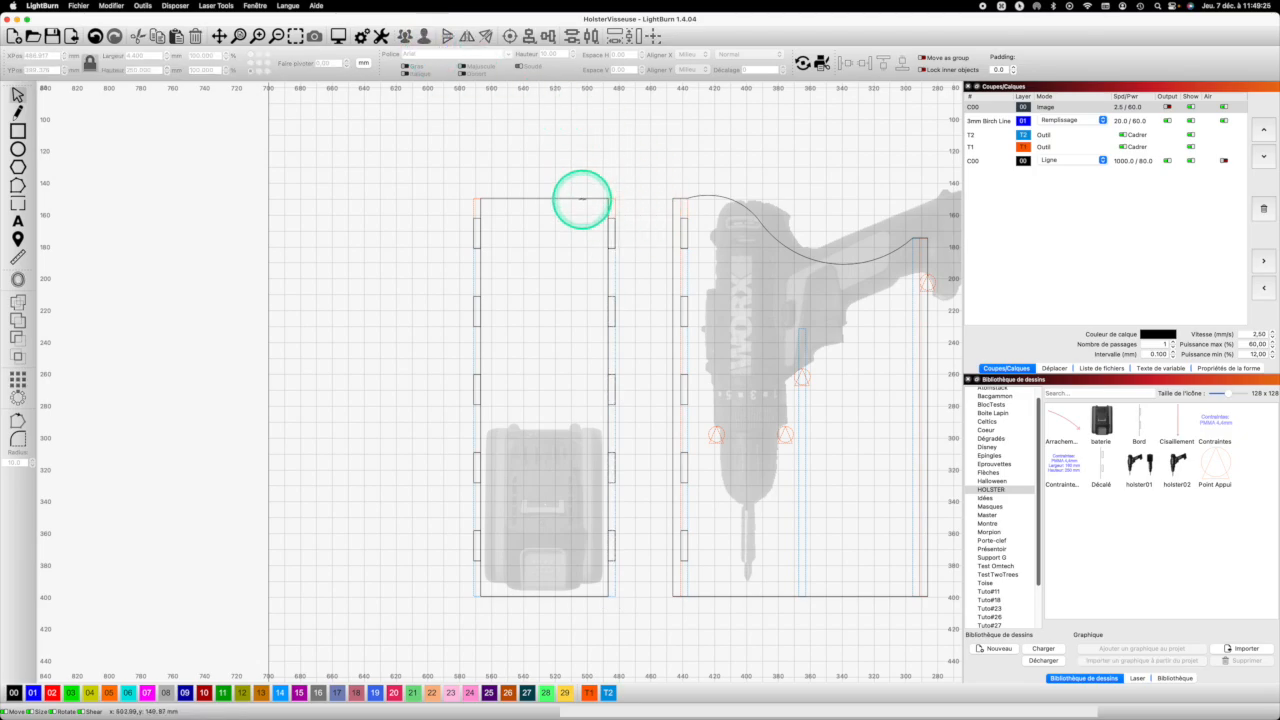
Merge the five tab rectangles on the battery rectangle's right edge into its outline with Boolean union.
left_click(581, 198)
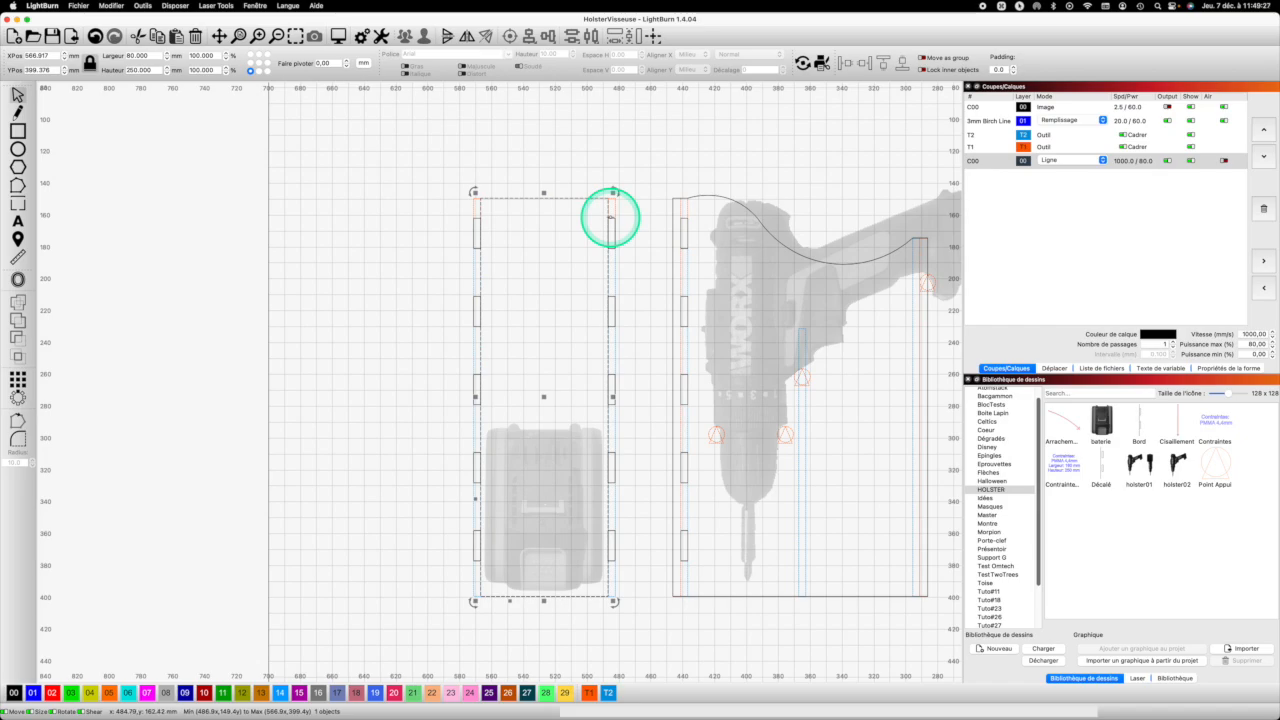
left_click(612, 220, "shift")
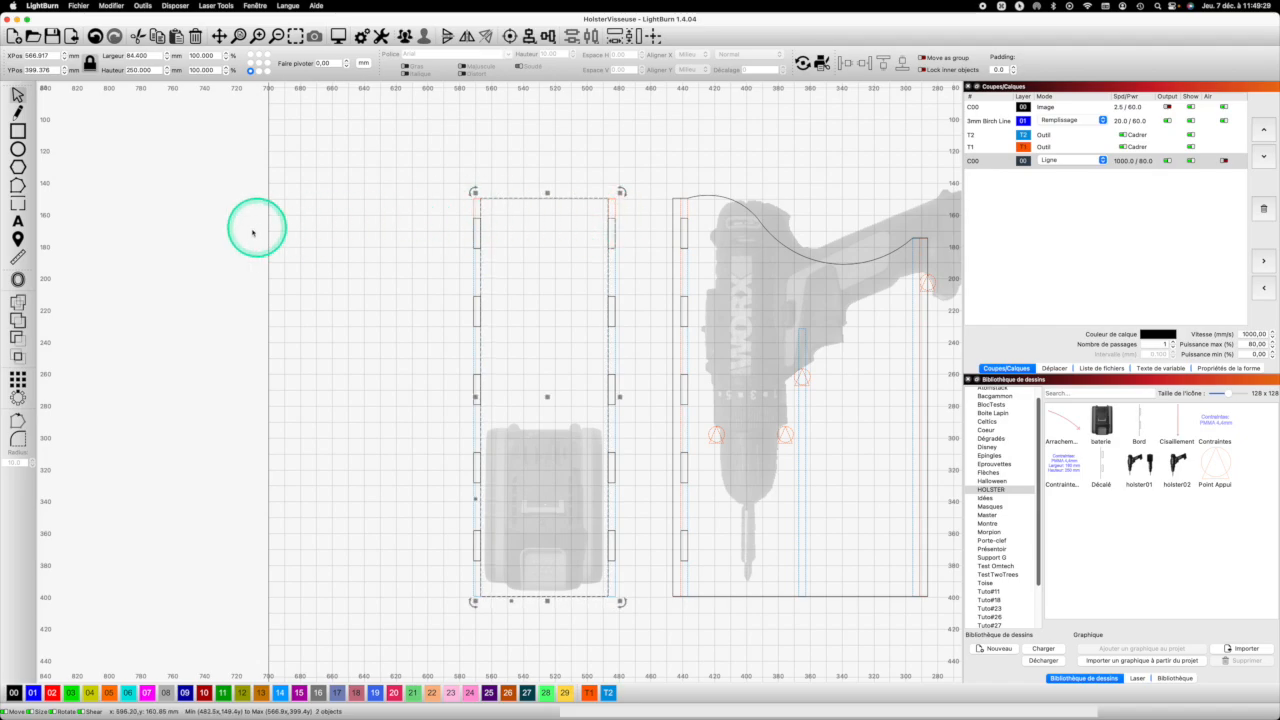
left_click(17, 302)
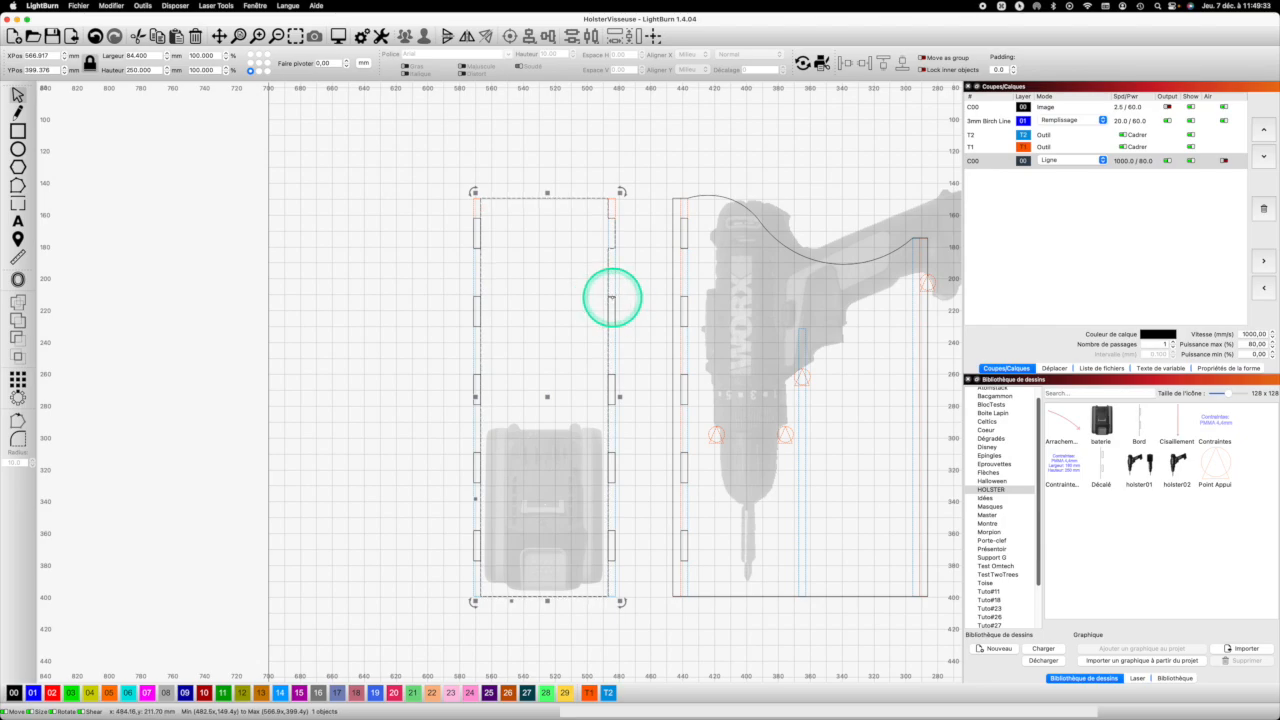
left_click(612, 312, "shift")
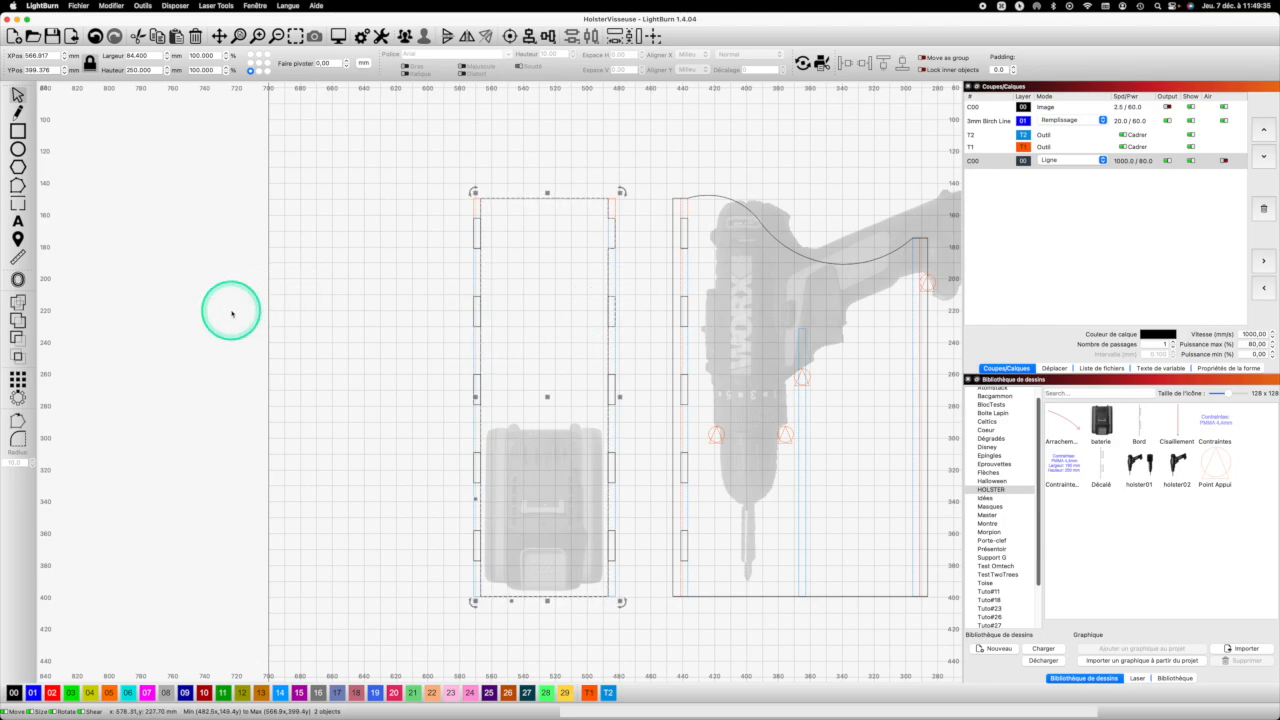
left_click(19, 303)
left_click(612, 377, "shift")
left_click(20, 302)
left_click(612, 467, "shift")
left_click(20, 302)
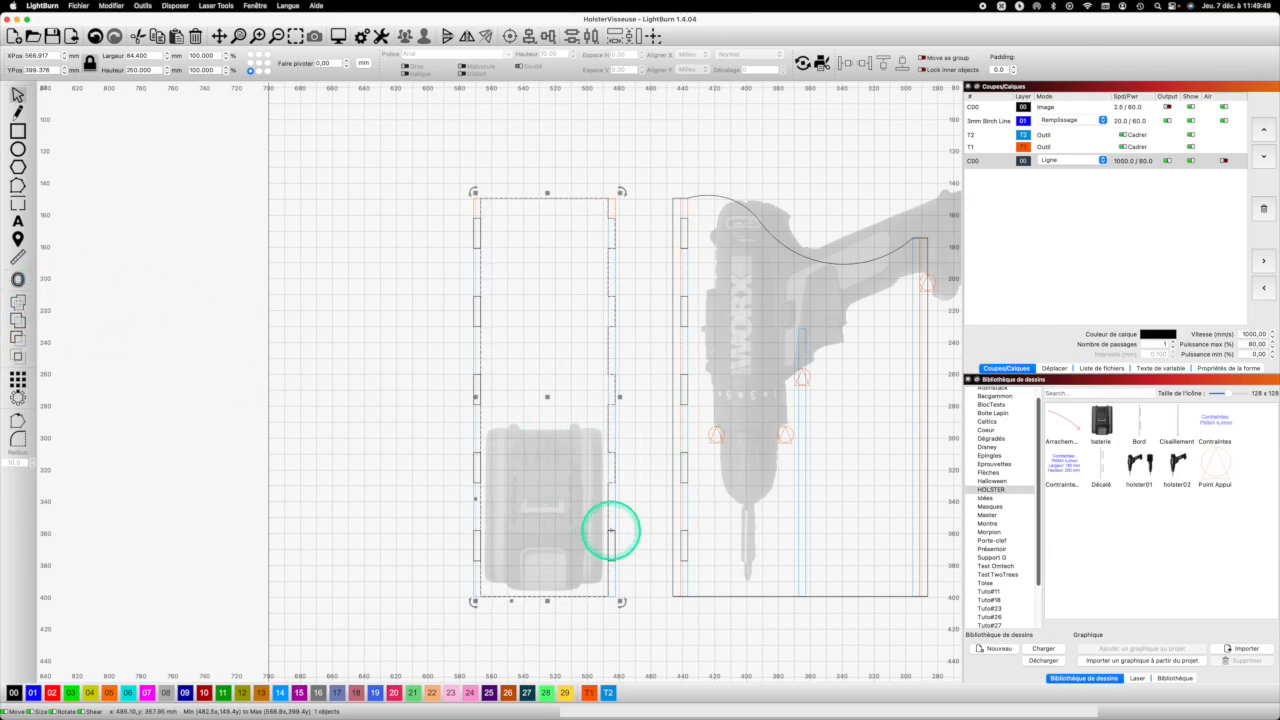
left_click(611, 360)
left_click(611, 530)
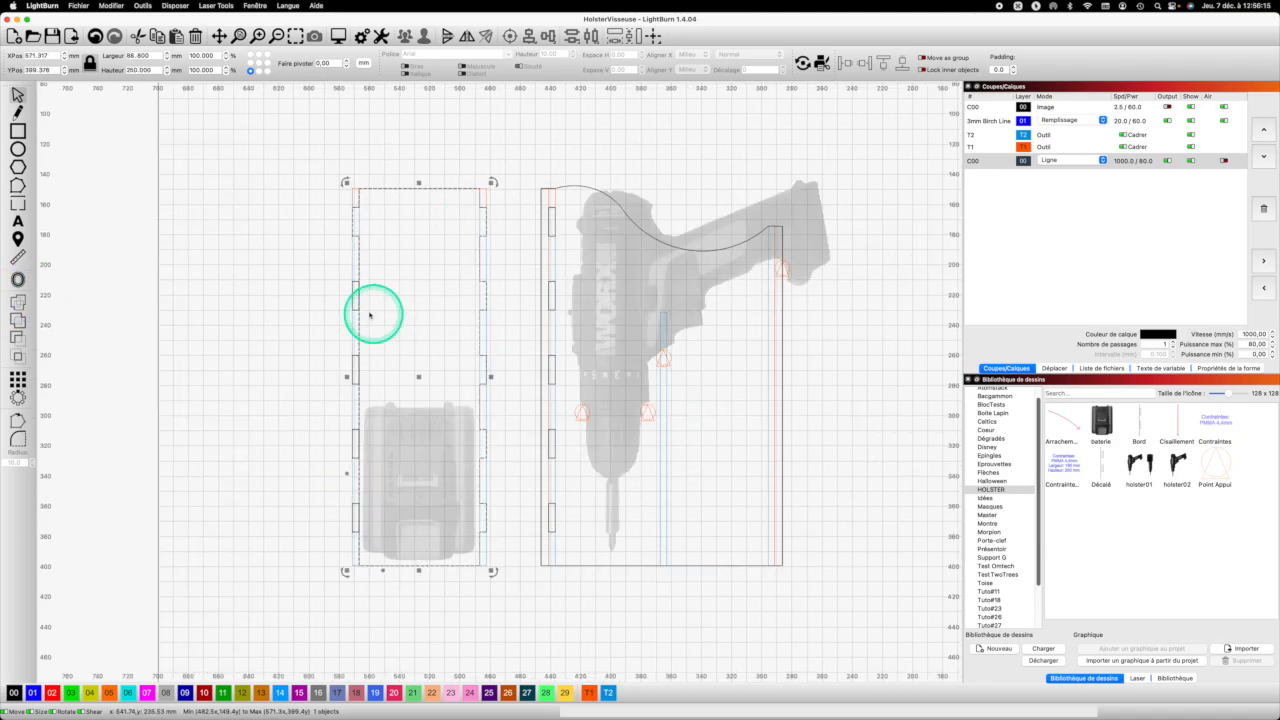
Merge the tab rectangles on the battery panel's left edge into its outline with Boolean union.
left_click(358, 308, "shift")
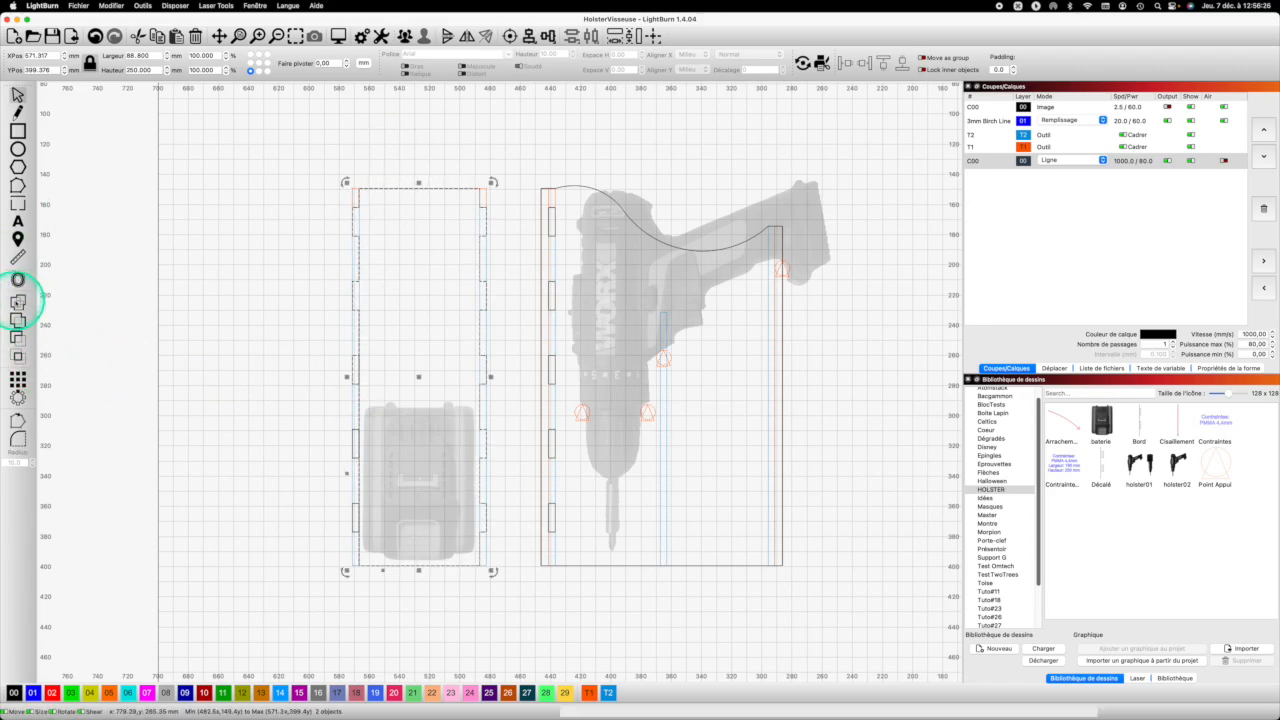
left_click(351, 429, "shift")
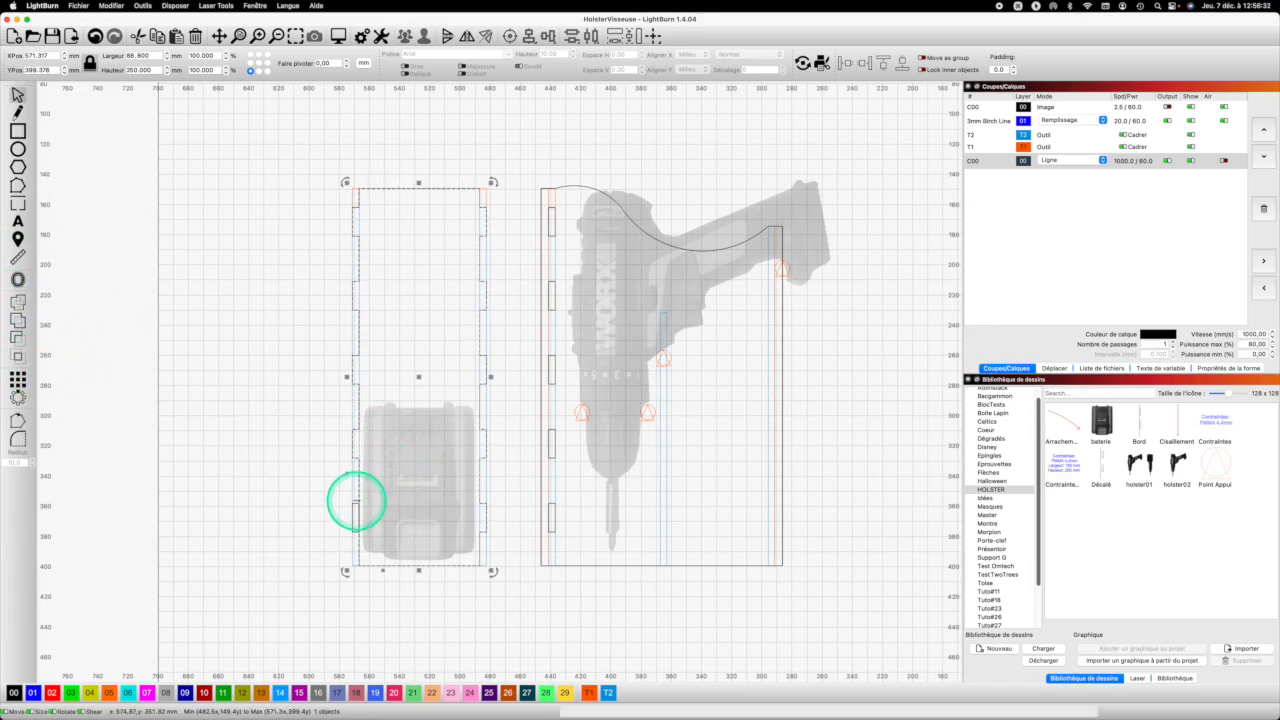
left_click(358, 497, "shift")
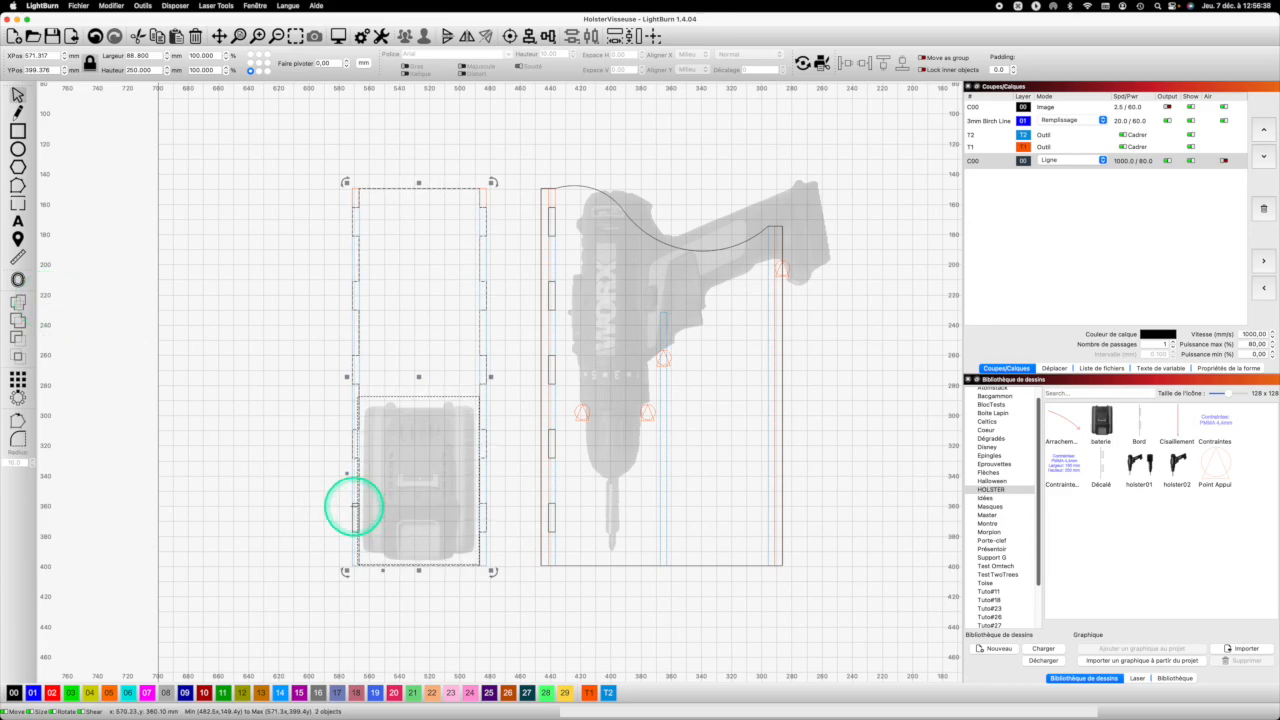
left_click(353, 507)
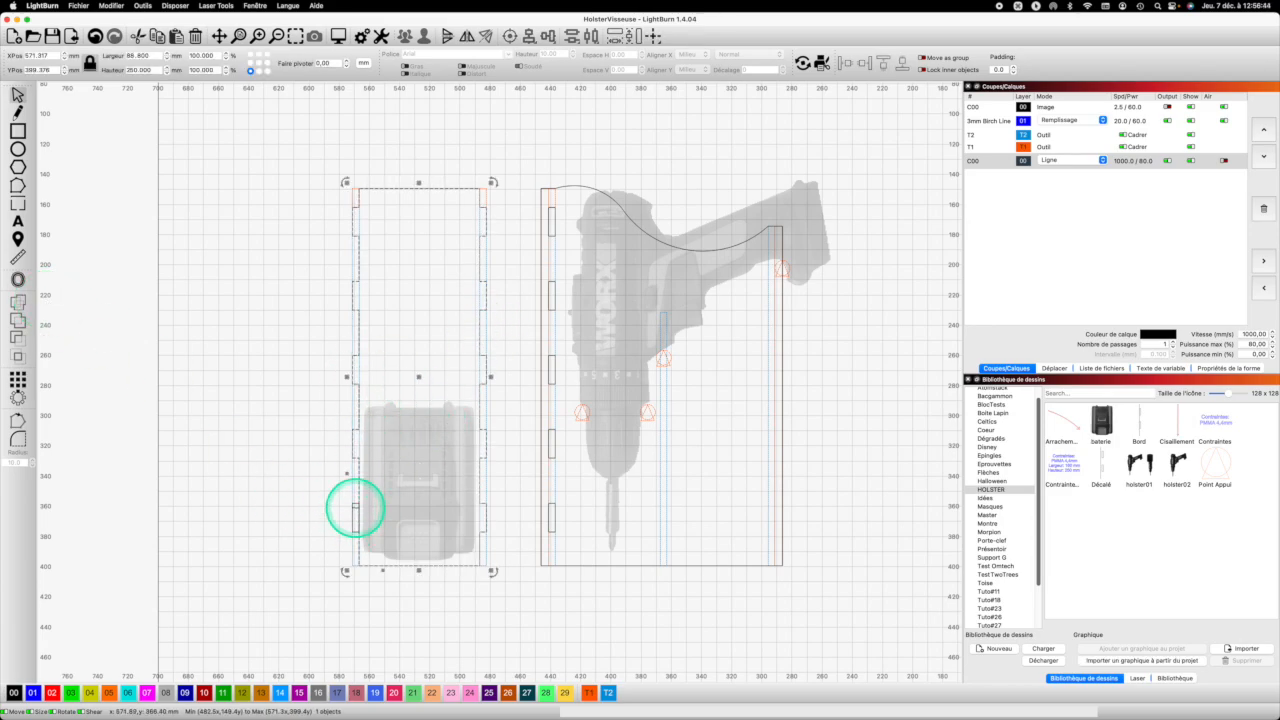
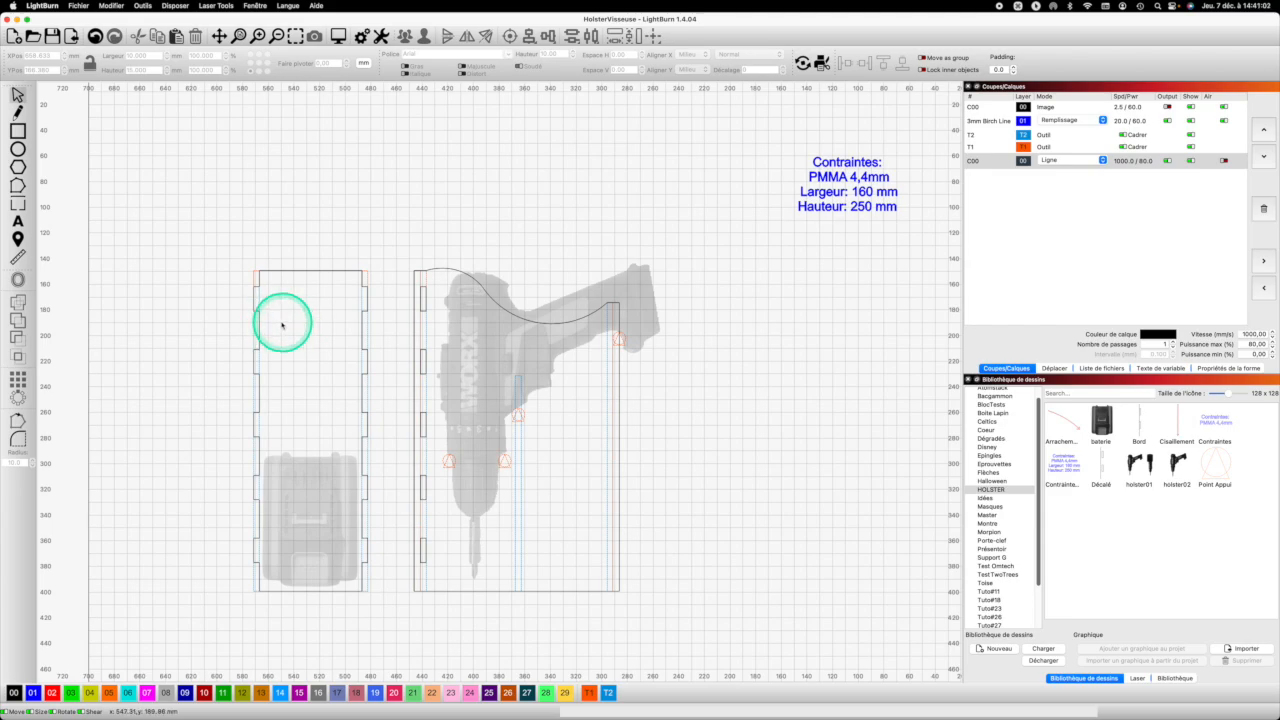
Draw two circles in the empty area above and left of the battery panel, one 10 mm and one 5 mm in diameter.
left_click(18, 150)
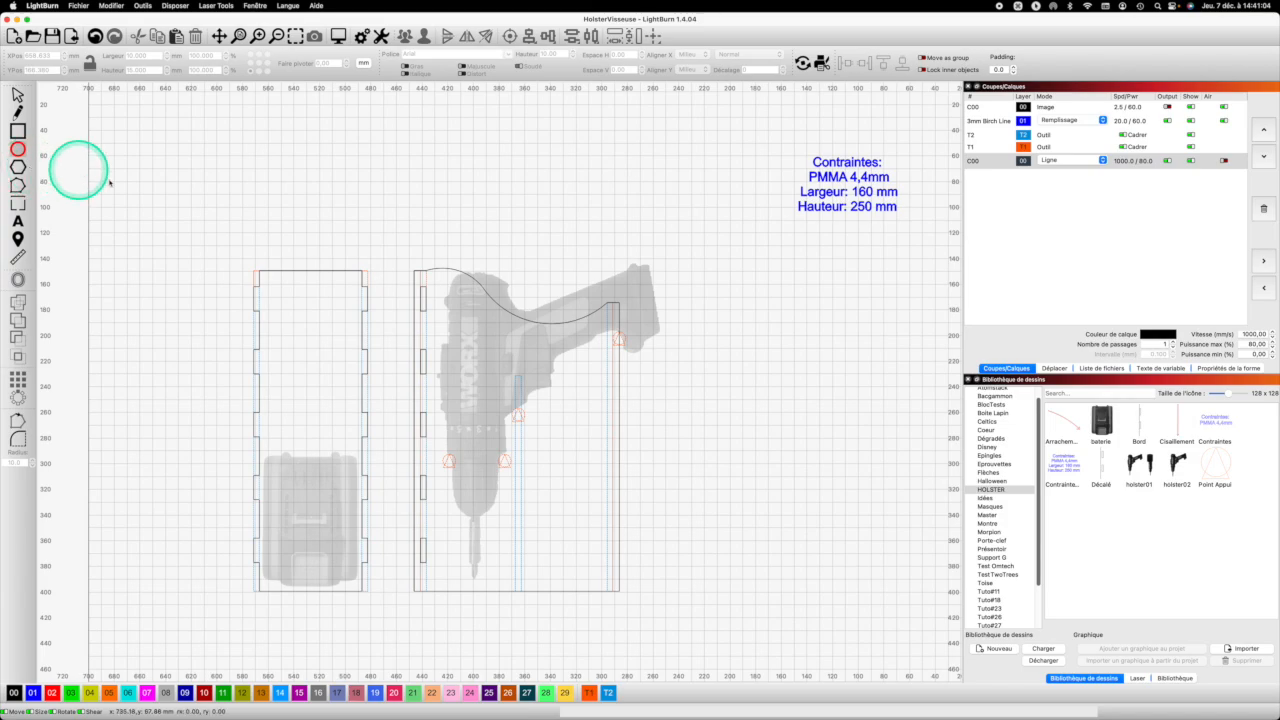
left_click_drag(174, 215, 196, 236)
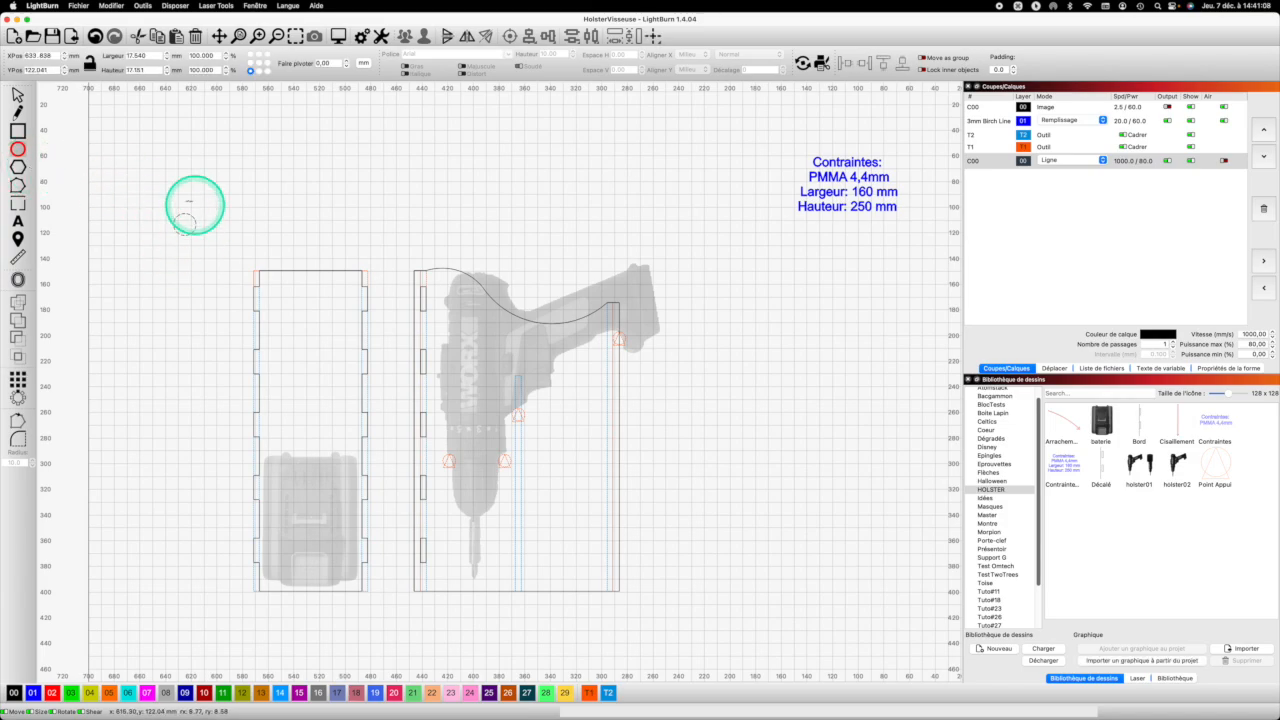
type("10")
key("Return")
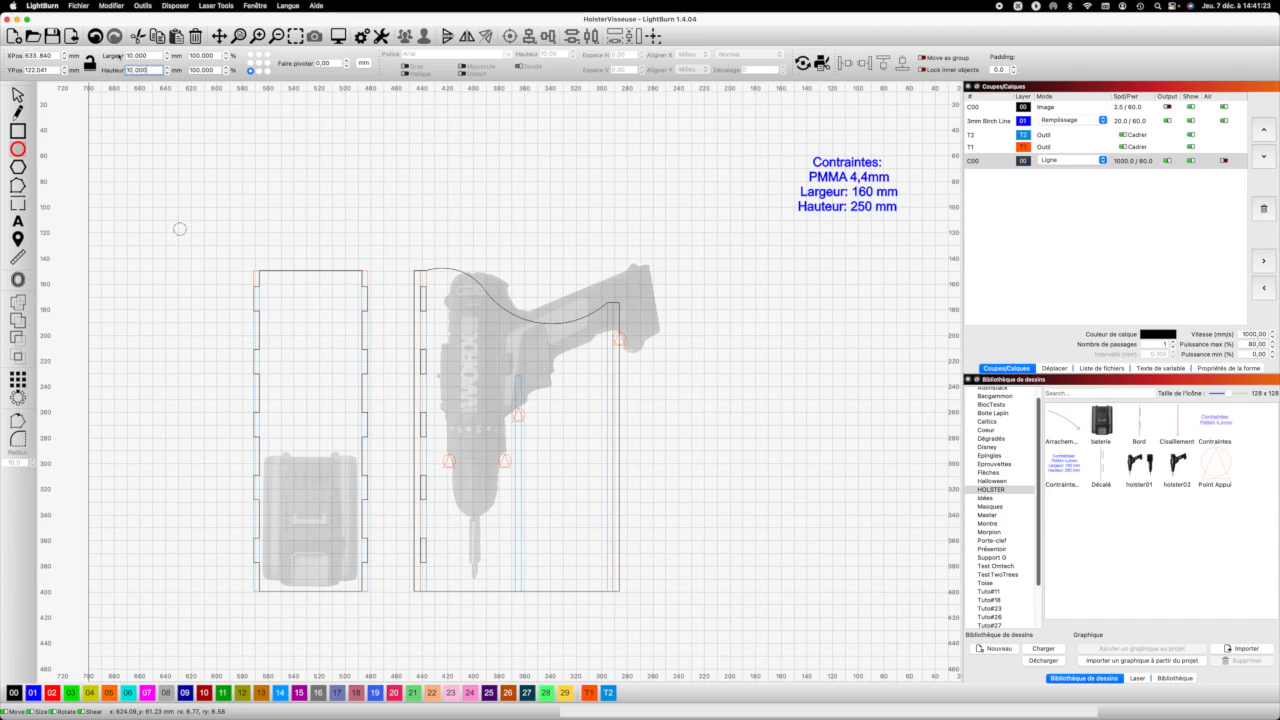
left_click(182, 215)
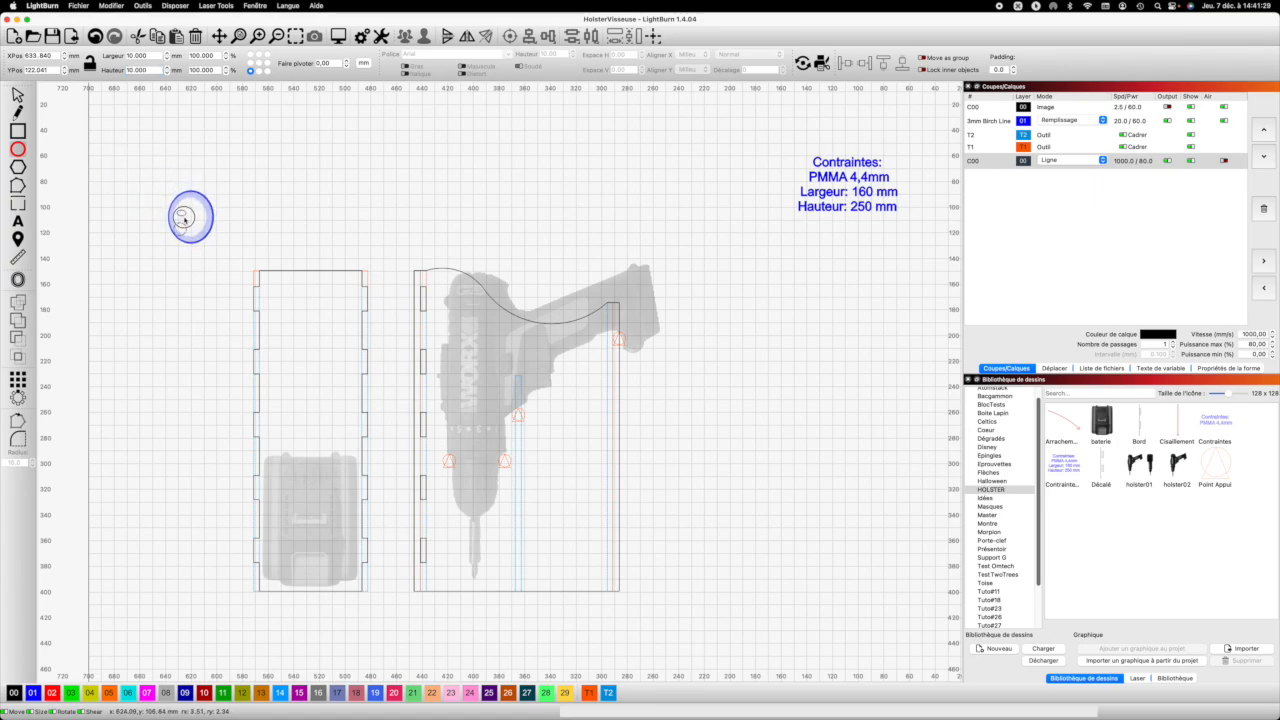
double_click(148, 55)
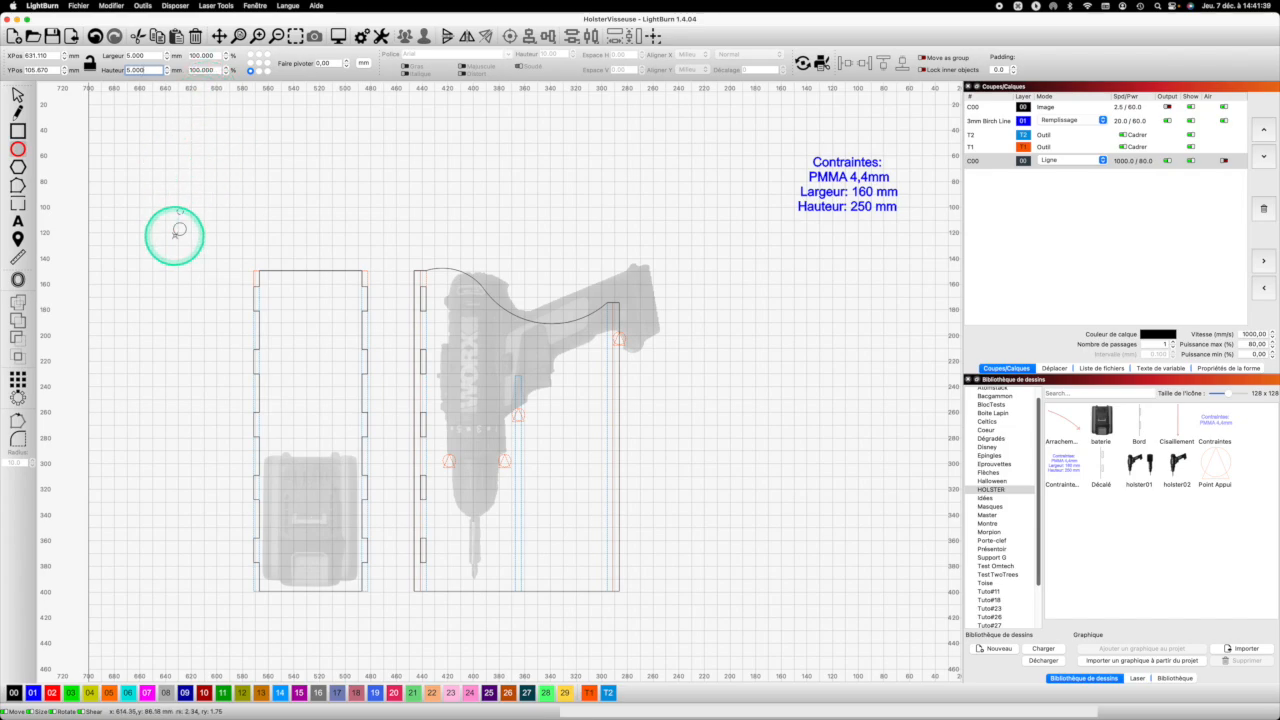
Move the 5 mm circle just above the 10 mm circle and align both on a common vertical centre axis.
scroll(180, 229, "up", 6)
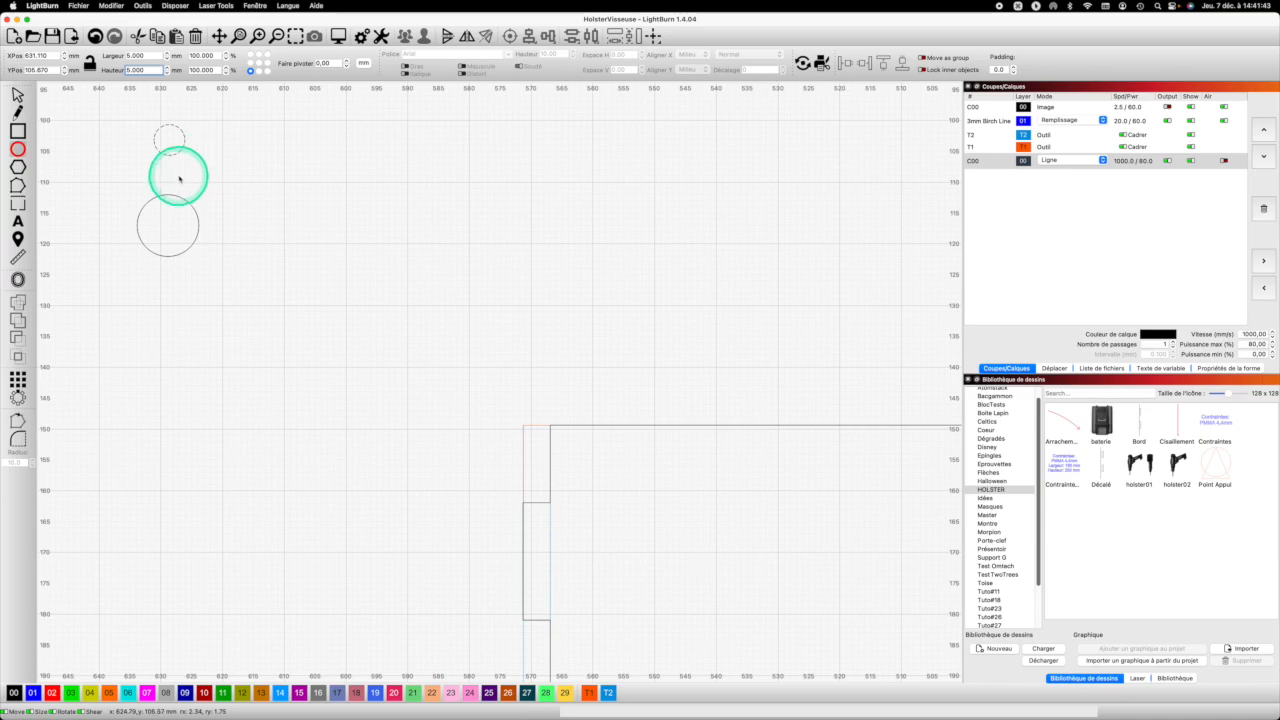
left_click(17, 94)
left_click(167, 146)
left_click_drag(169, 140, 167, 155)
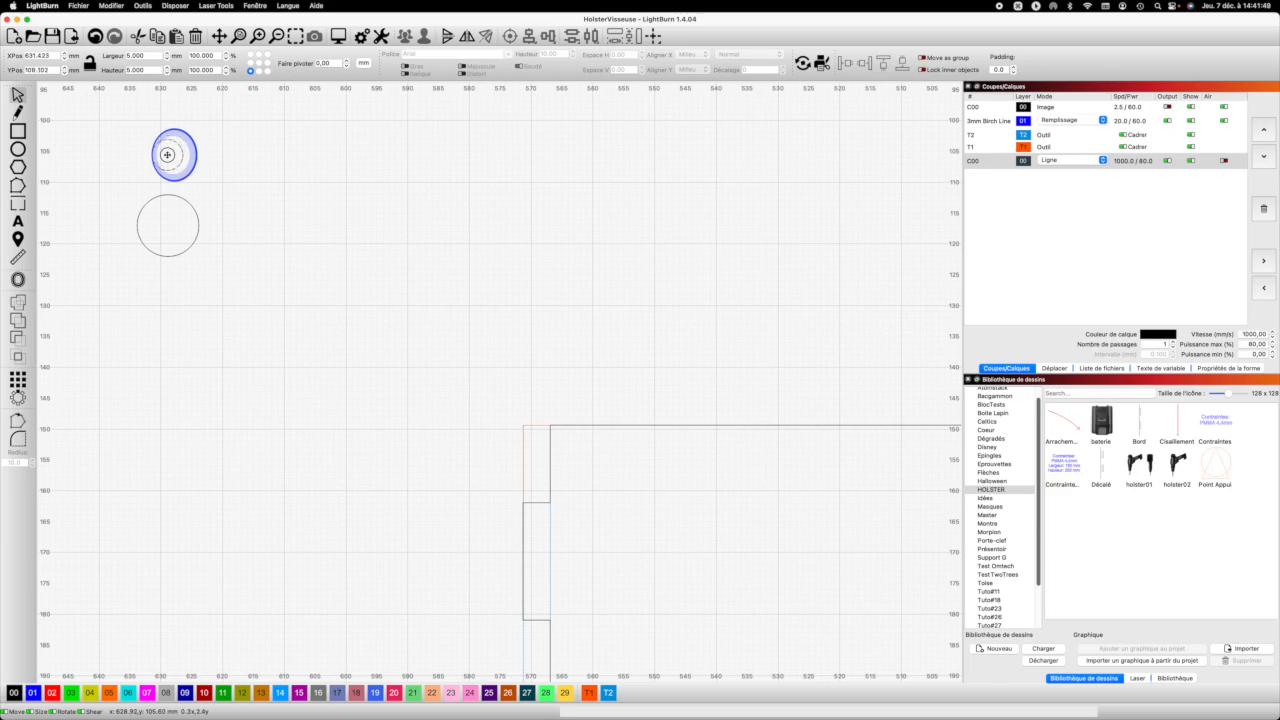
left_click_drag(168, 155, 196, 234)
left_click(197, 232, "shift")
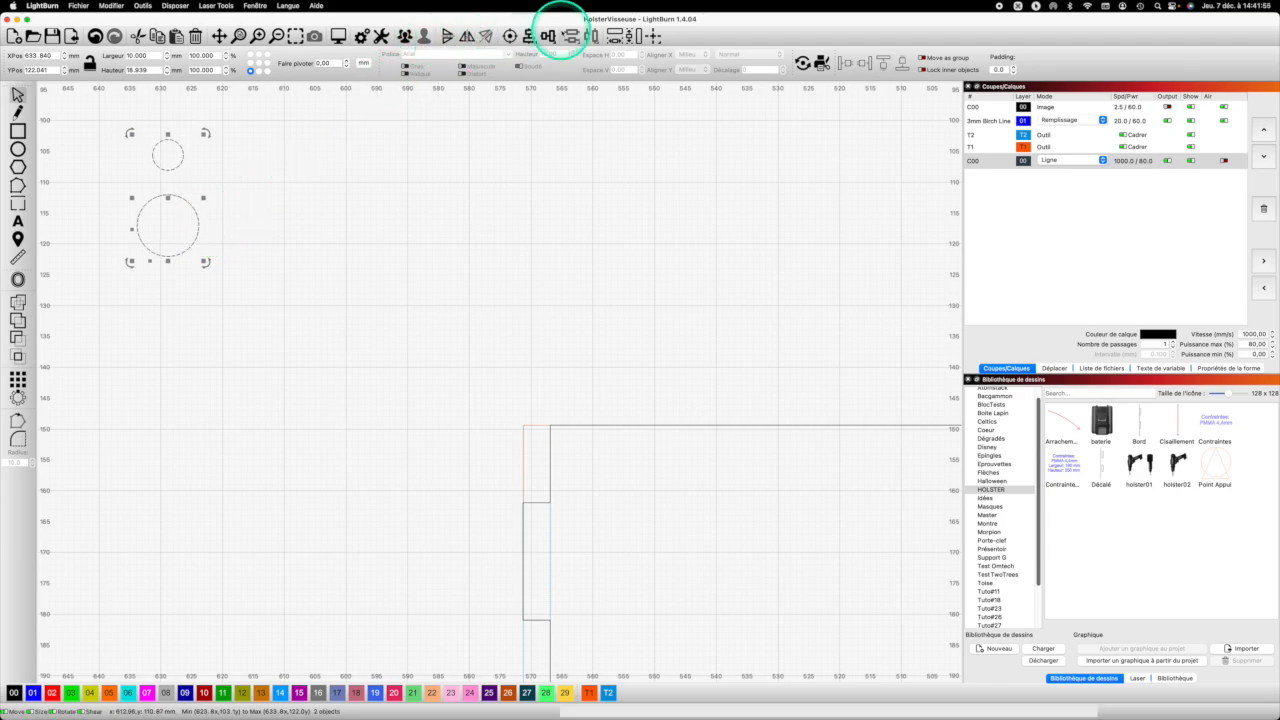
left_click(528, 36)
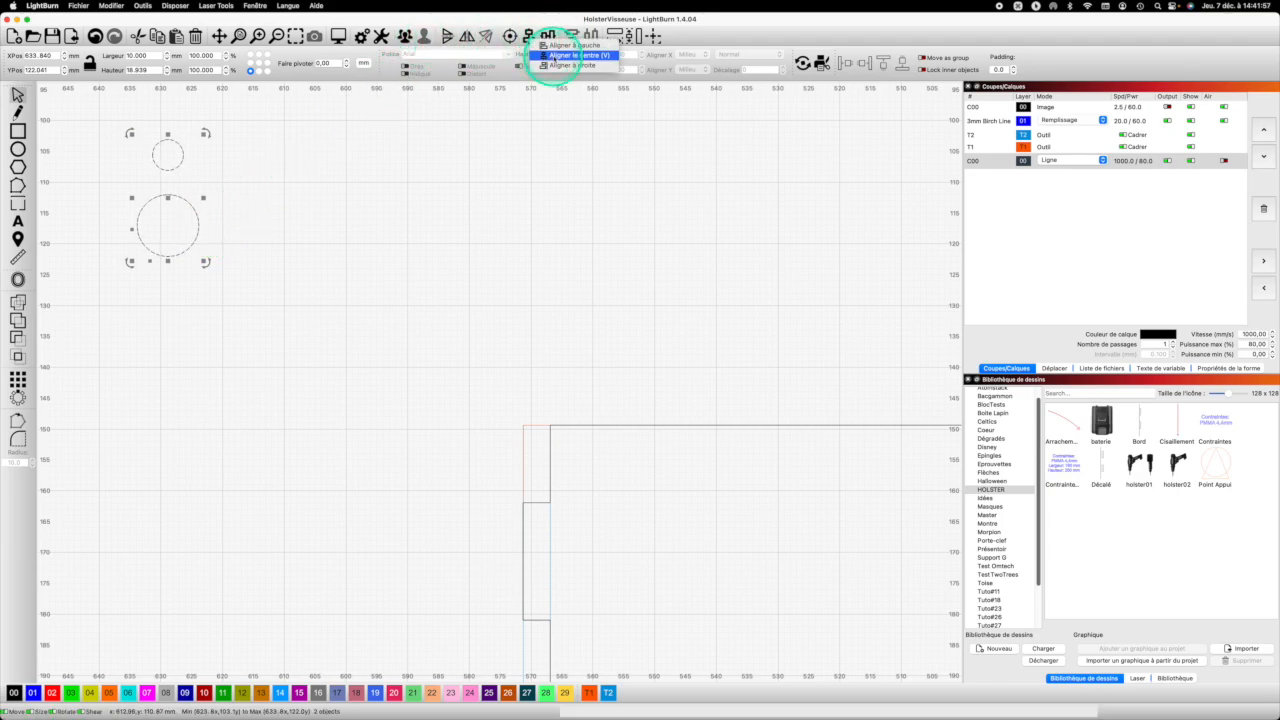
left_click(553, 56)
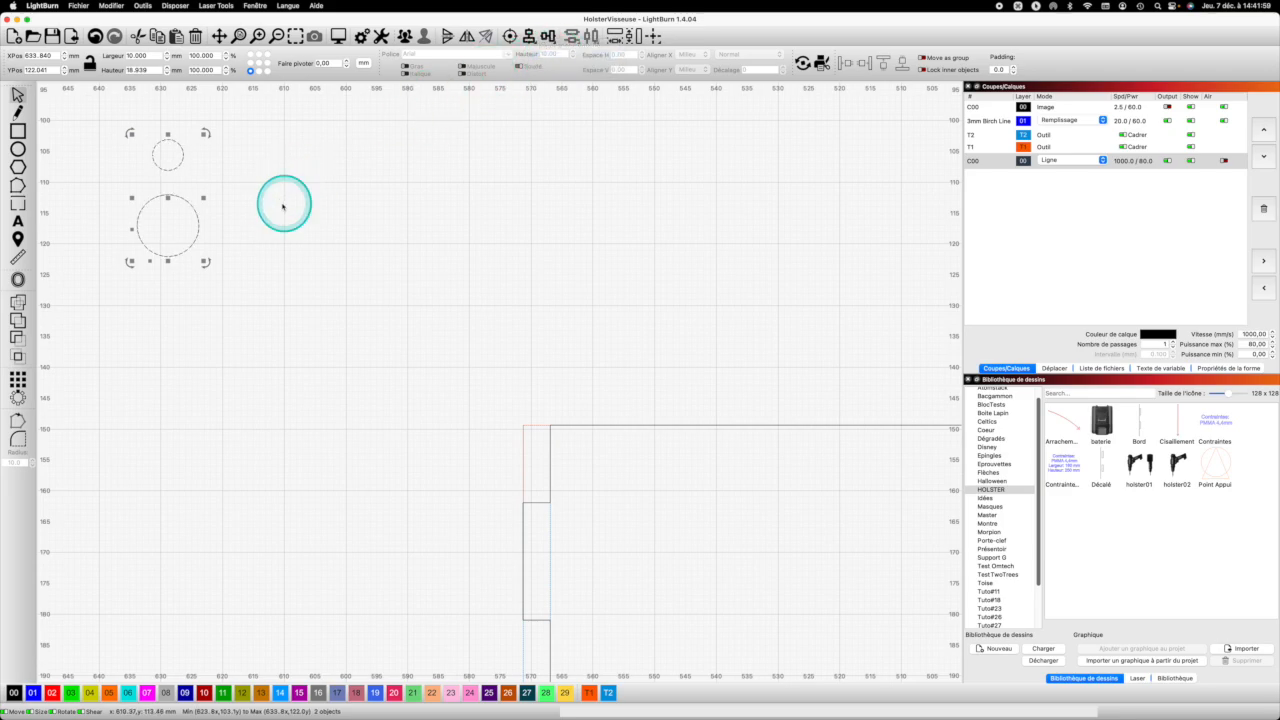
left_click(280, 203)
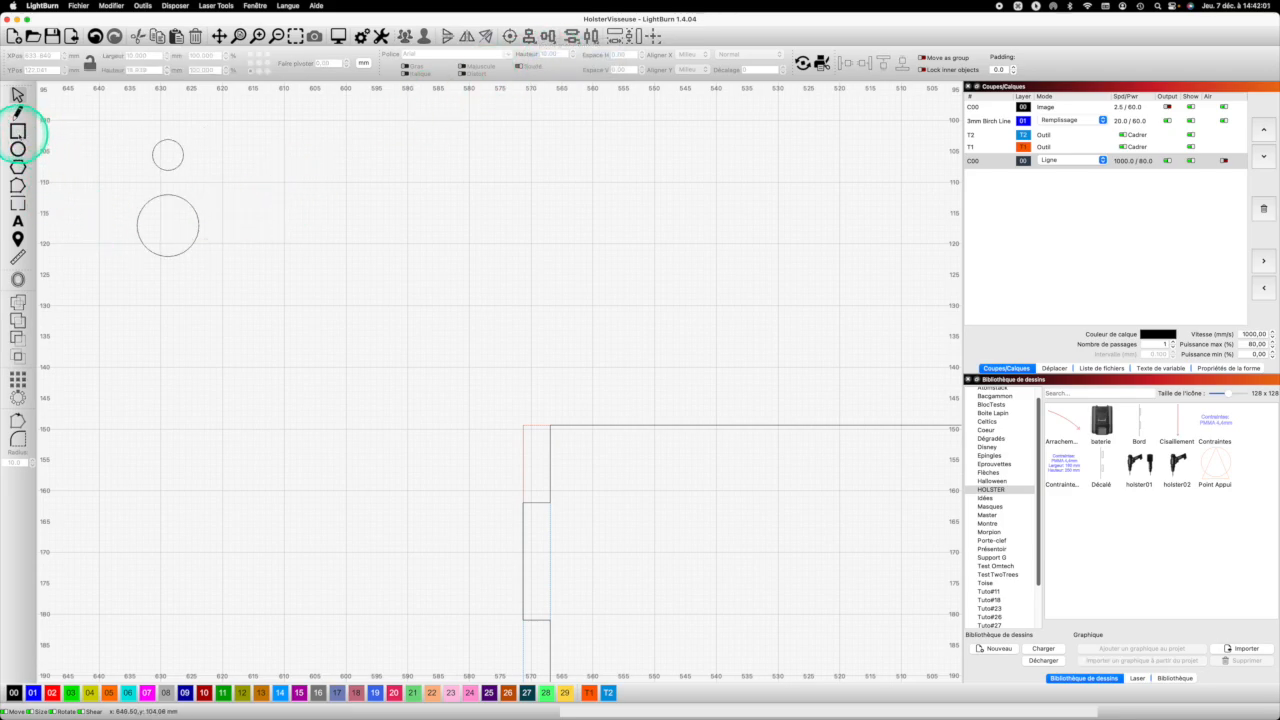
Draw a rectangle about 4.8 × 10.4 mm joining the two circles and unite all three shapes into a keyhole outline.
key("super+r")
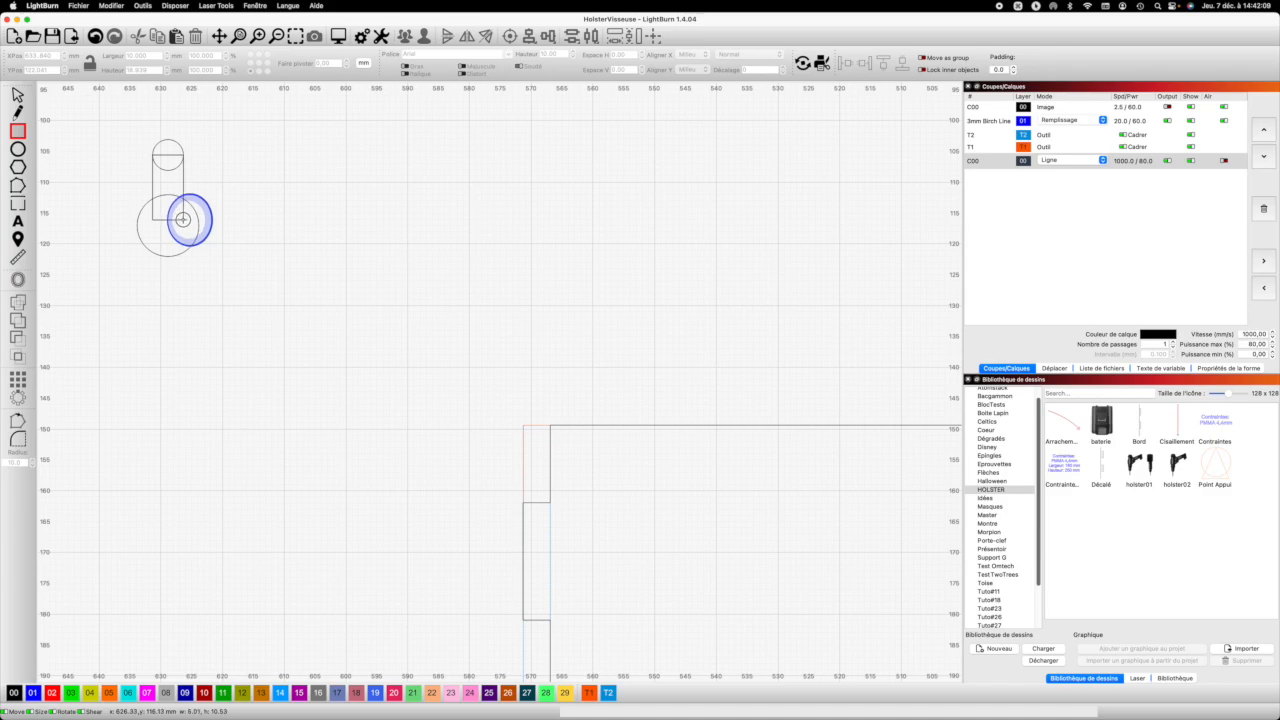
left_click_drag(181, 218, 182, 218)
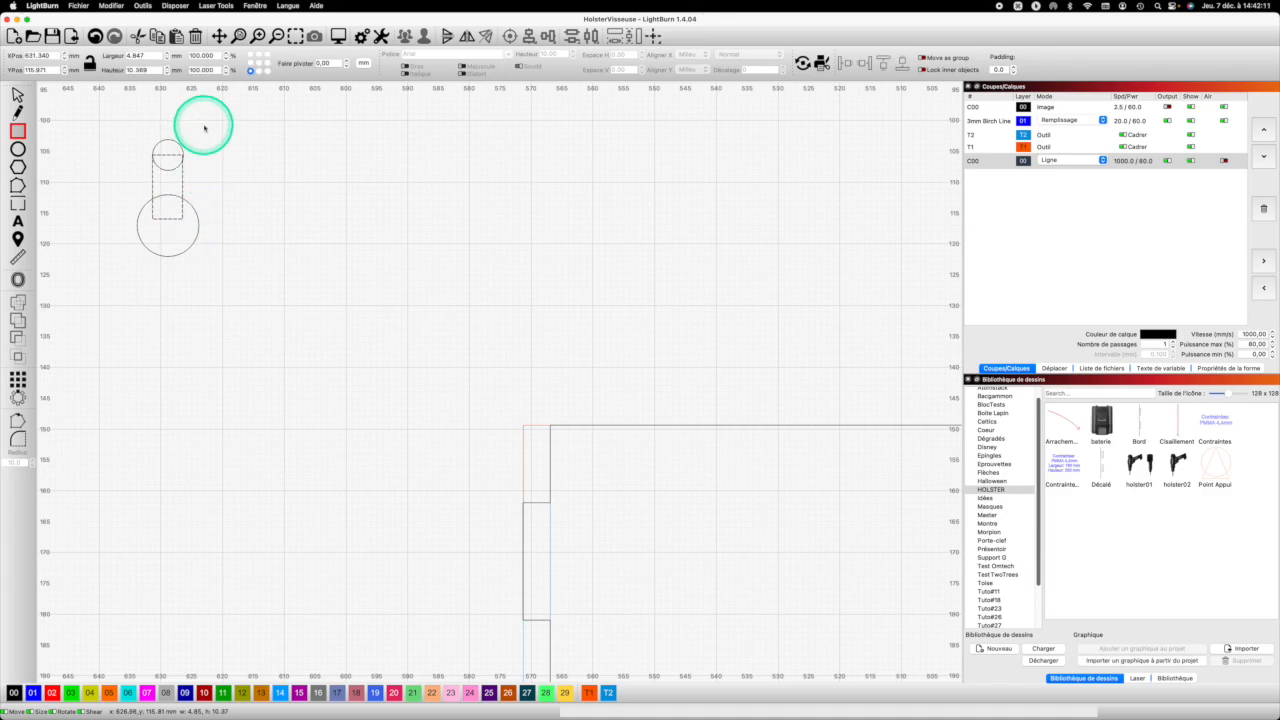
left_click_drag(198, 253, 112, 87)
left_click(18, 301)
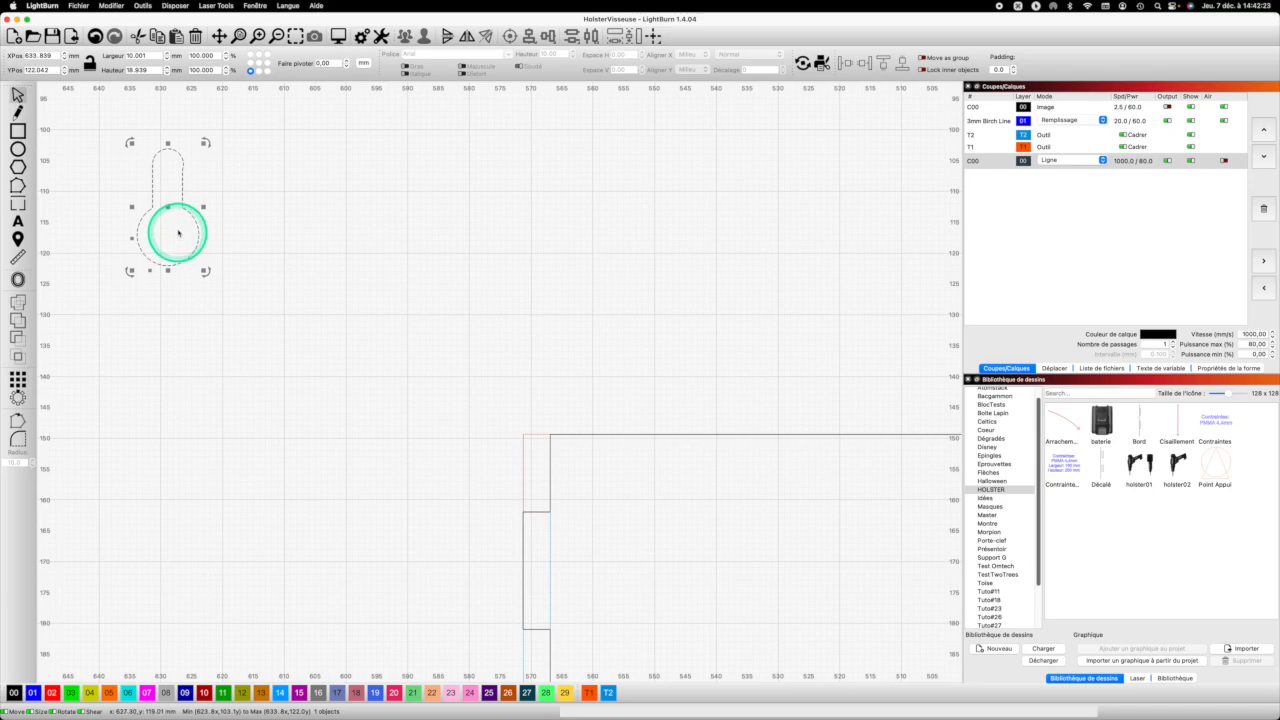
Draw a rectangle above the battery panel, assign it to tool layer T1 and size it to 50 × 50 mm.
scroll(168, 218, "up", 1)
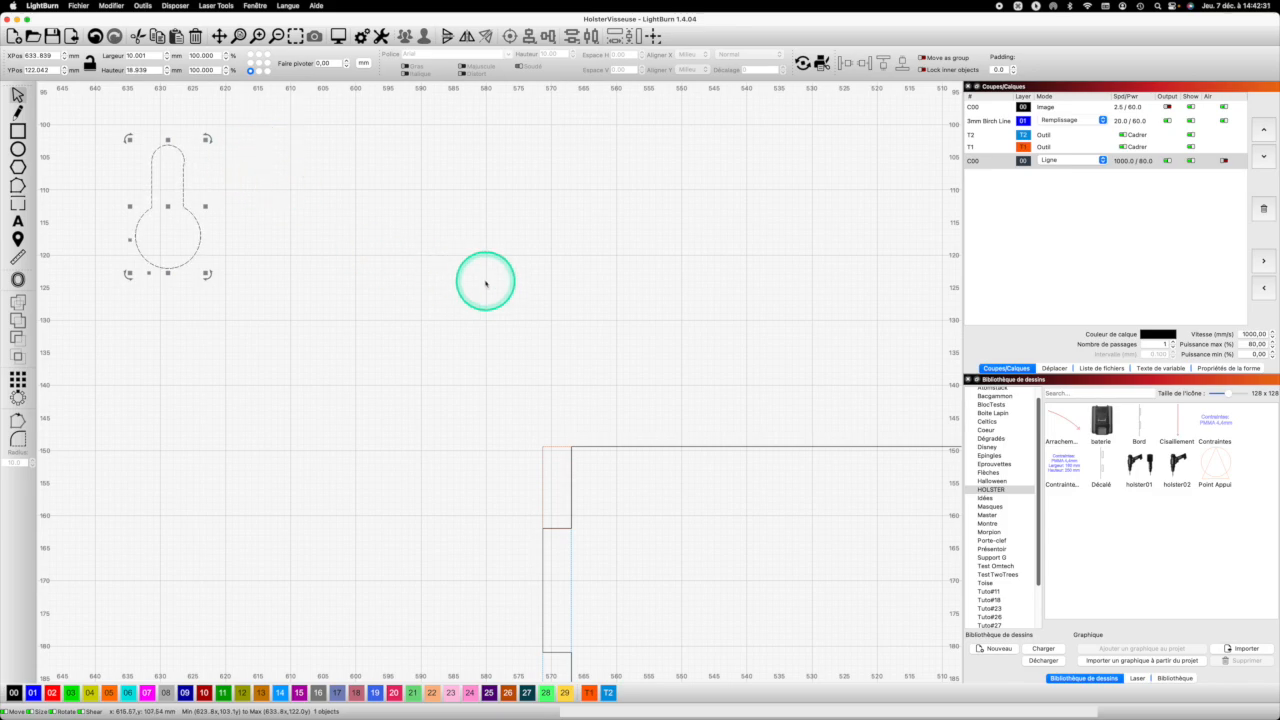
scroll(480, 283, "down", 5)
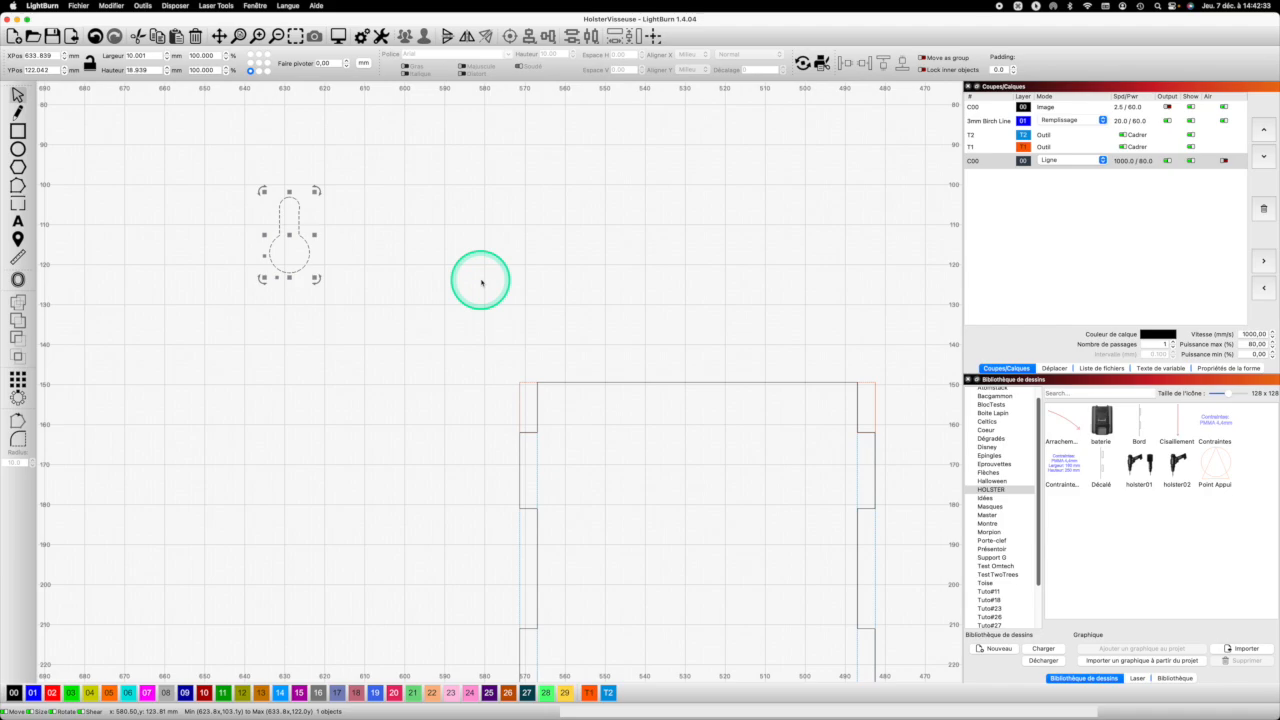
scroll(618, 343, "down", 4)
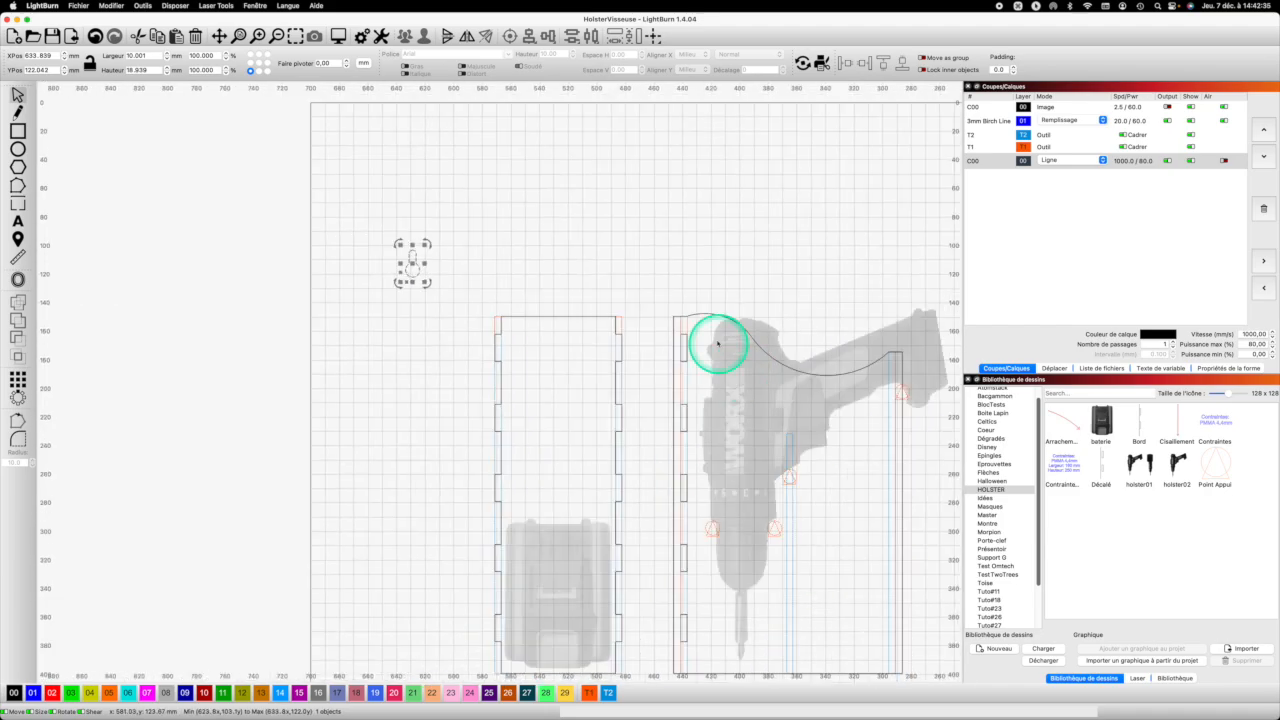
left_click(18, 131)
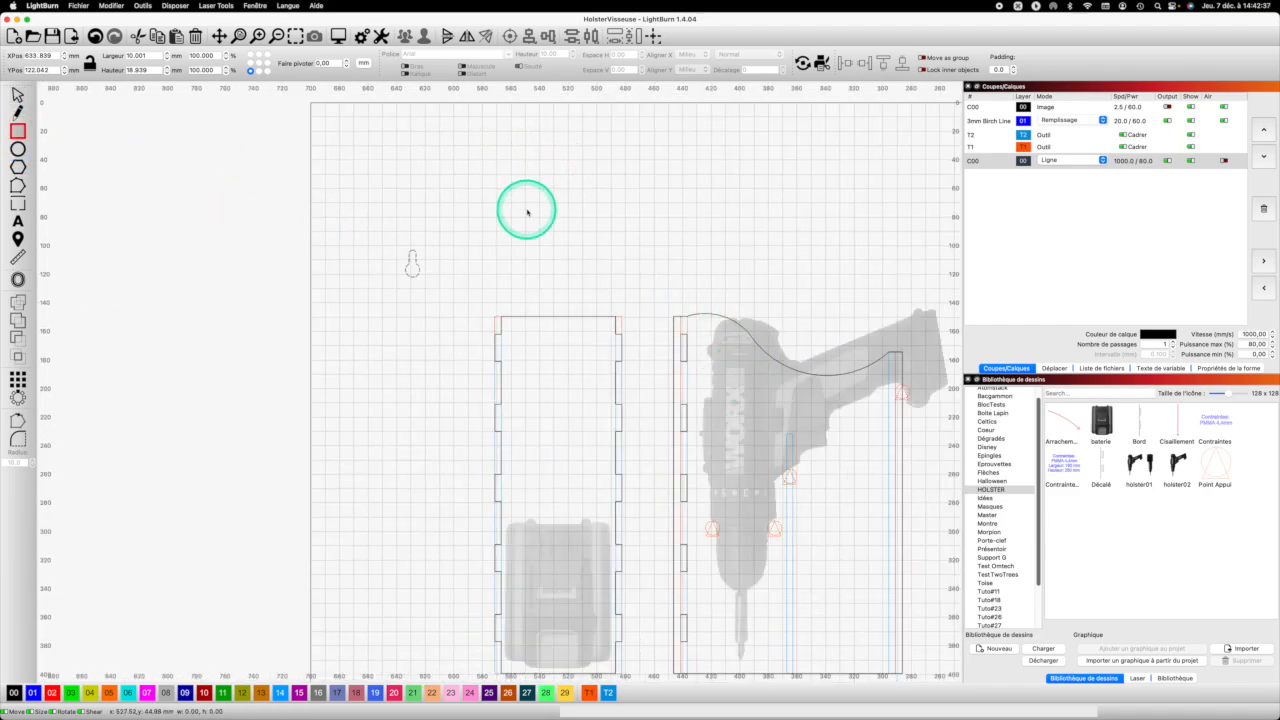
mouse_move(527, 209)
left_mouse_down()
mouse_move(667, 257)
mouse_move(663, 283)
mouse_move(650, 284)
left_mouse_up()
left_click(589, 692)
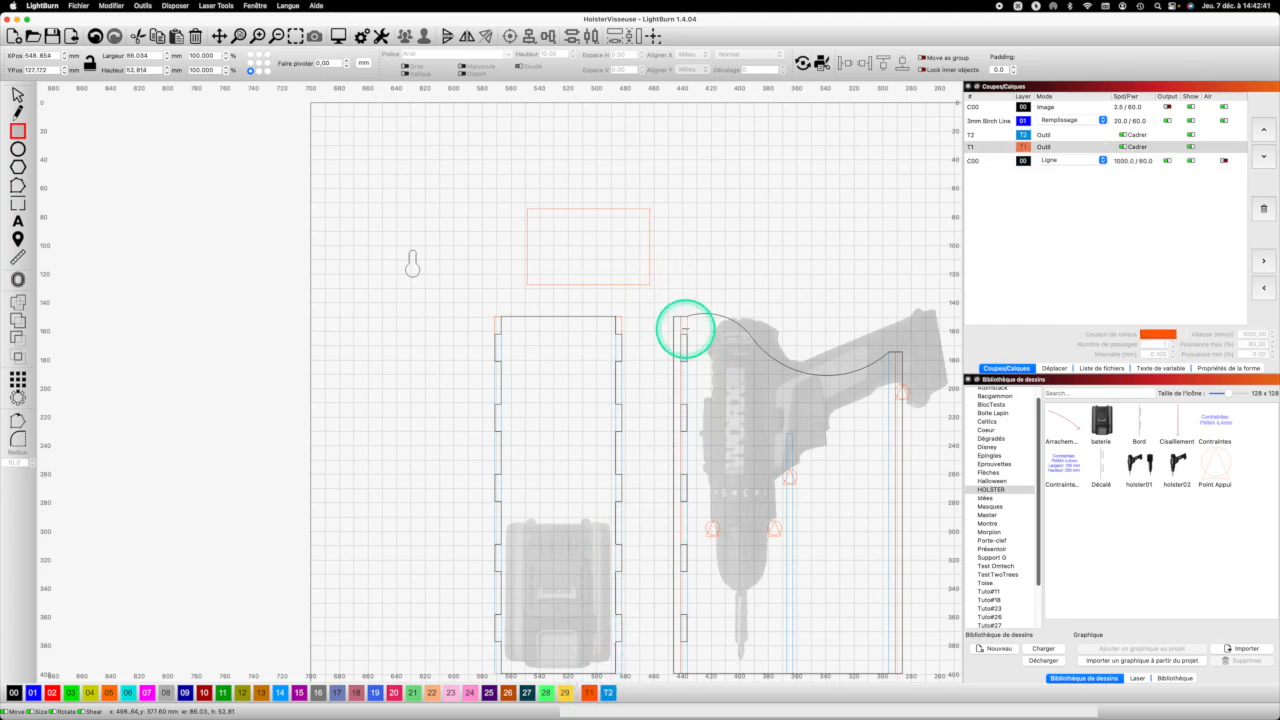
double_click(134, 55)
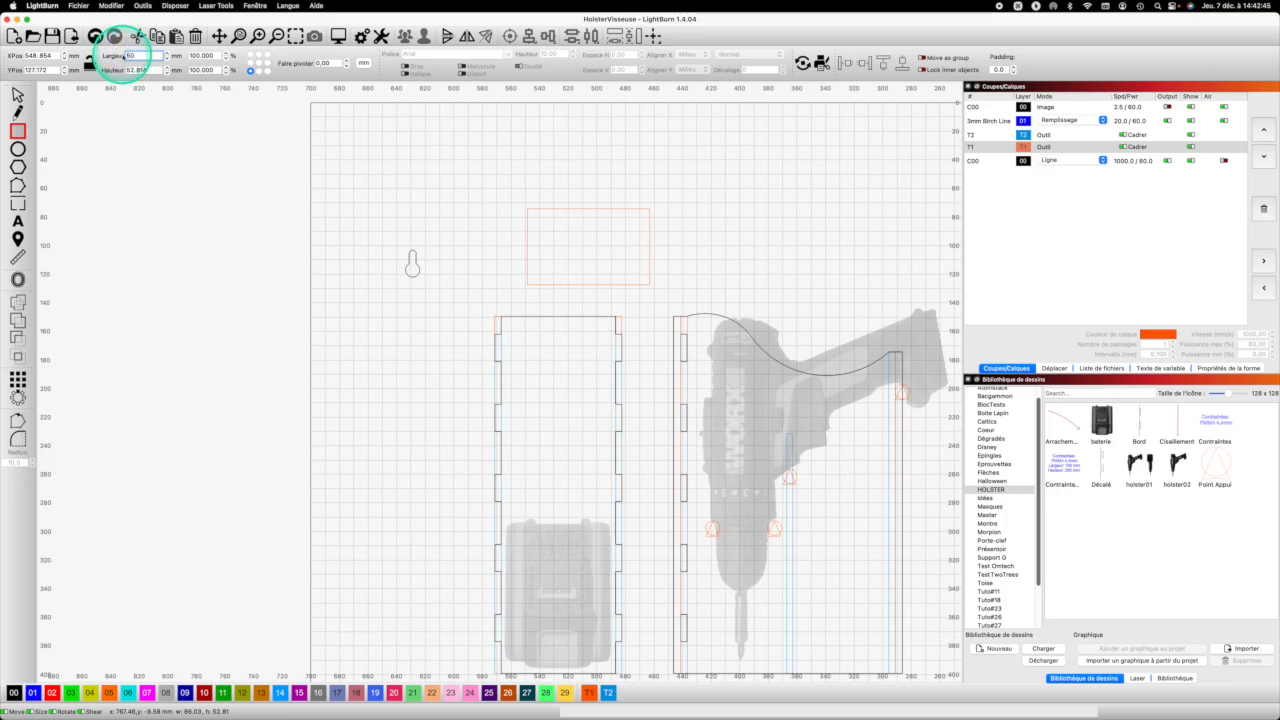
type("50")
key("Tab")
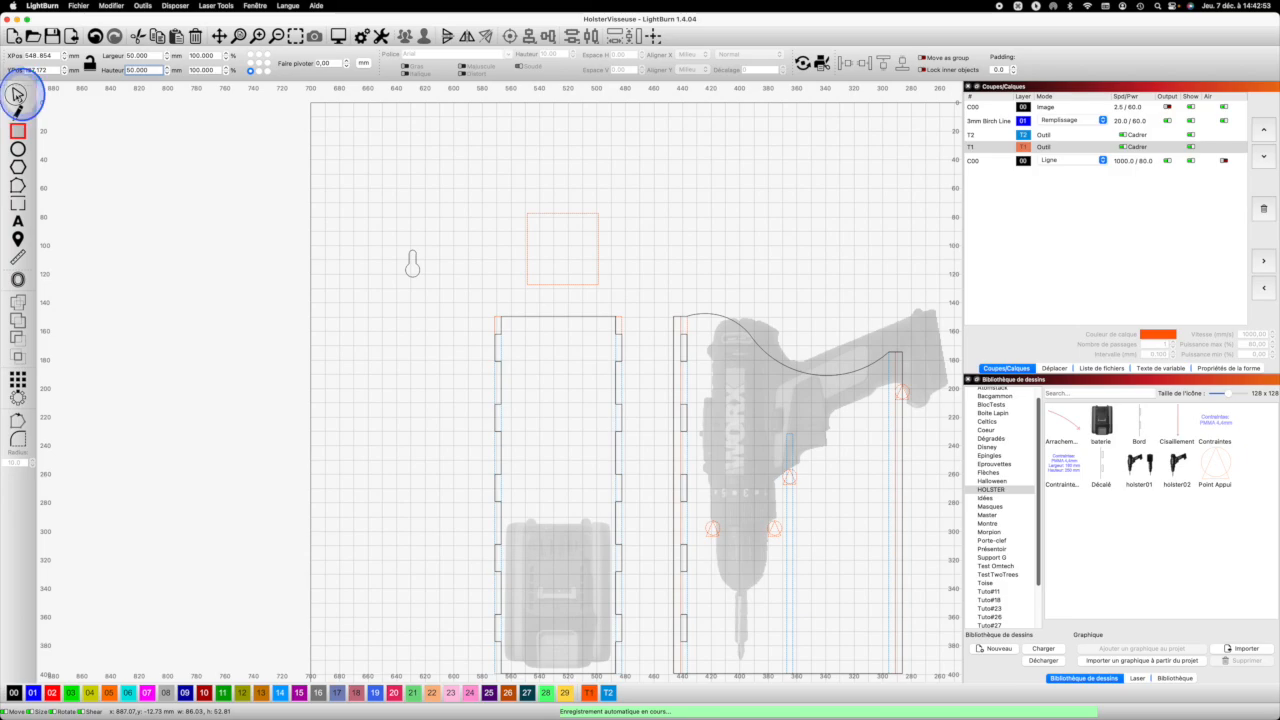
Move the 50 mm guide square inside the battery panel, its top edge centred on the panel's top edge.
left_click(549, 231)
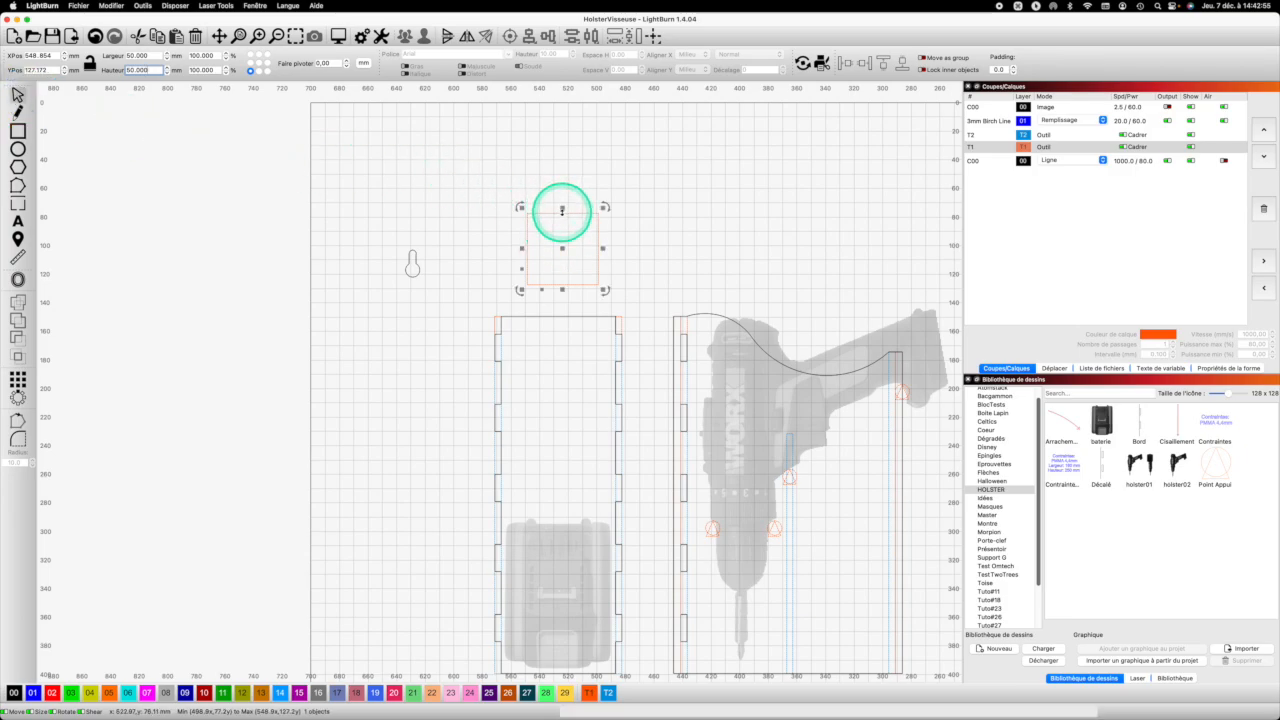
left_click_drag(563, 211, 556, 314)
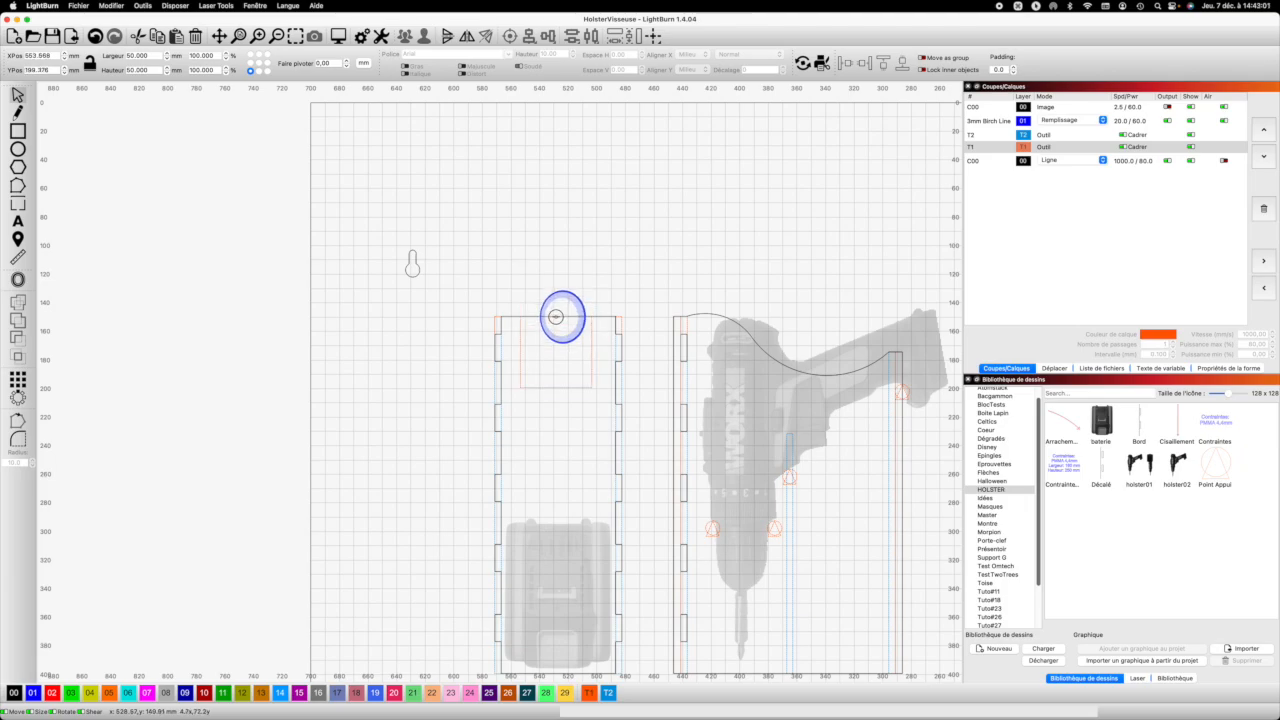
left_click_drag(556, 316, 556, 316)
left_click(556, 316)
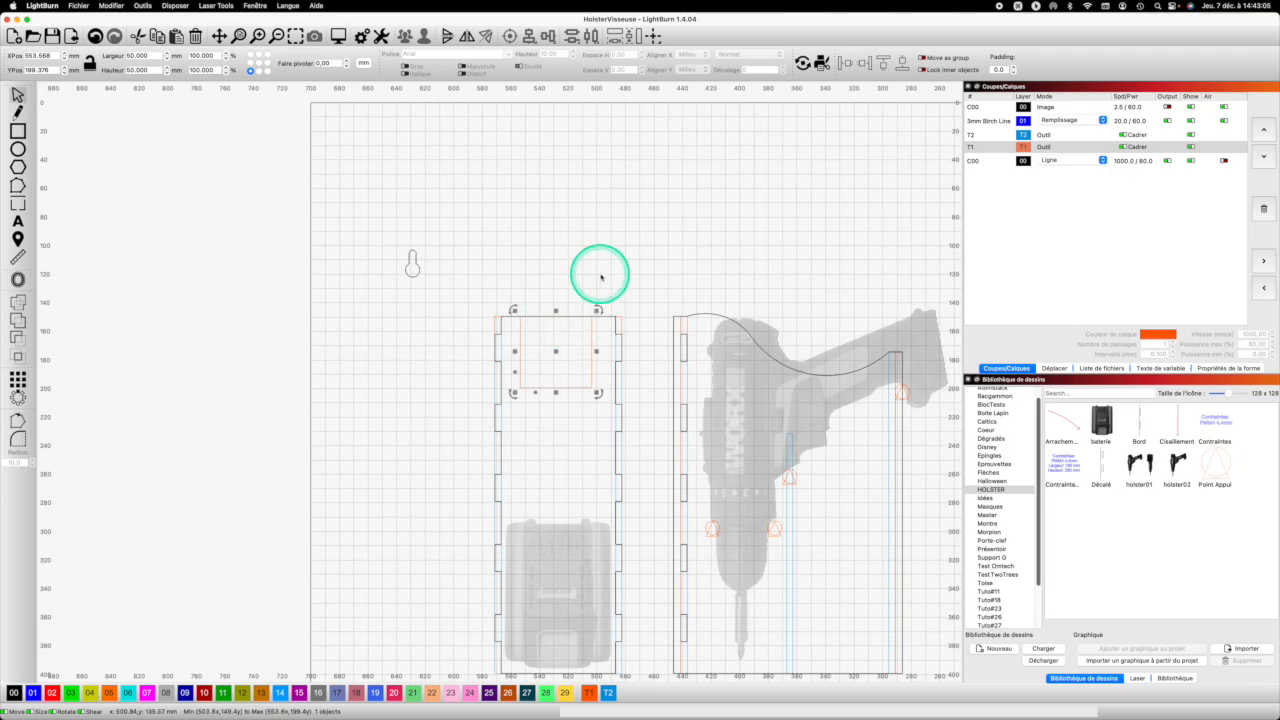
Place a copy of the keyhole on the guide square's lower-right corner and move the original onto its lower-left corner.
left_click(426, 261)
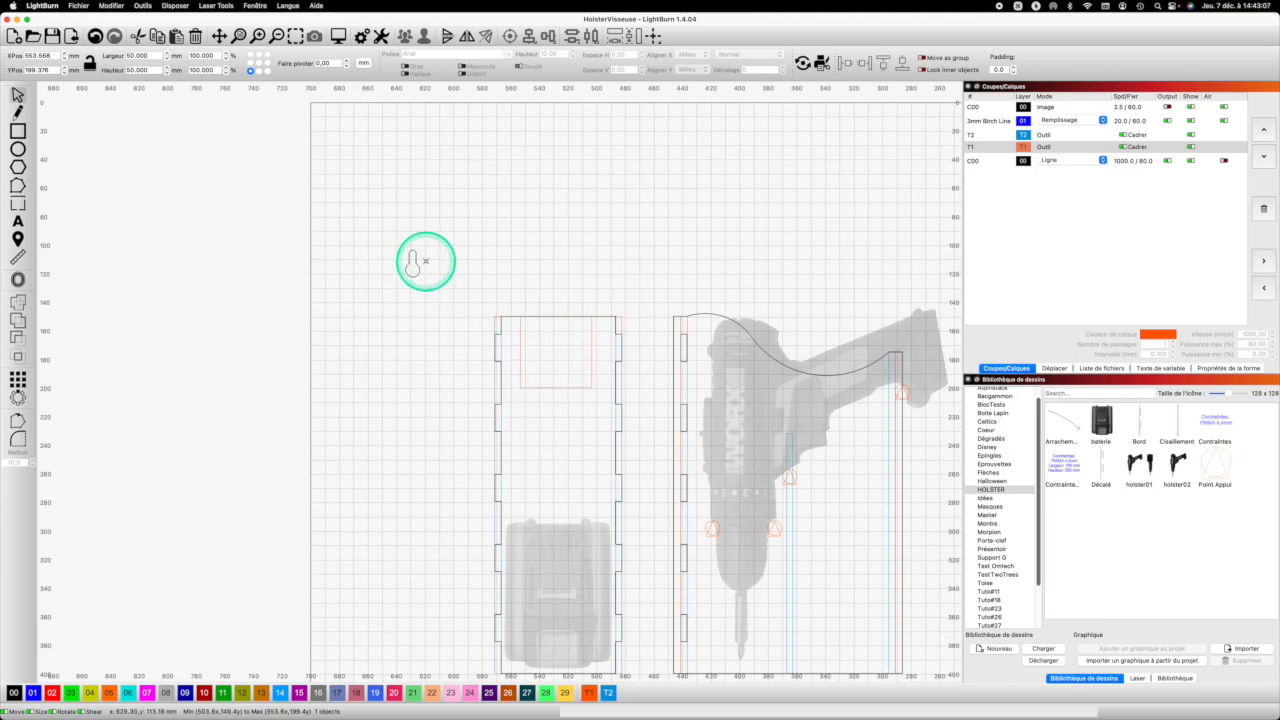
left_click(420, 260)
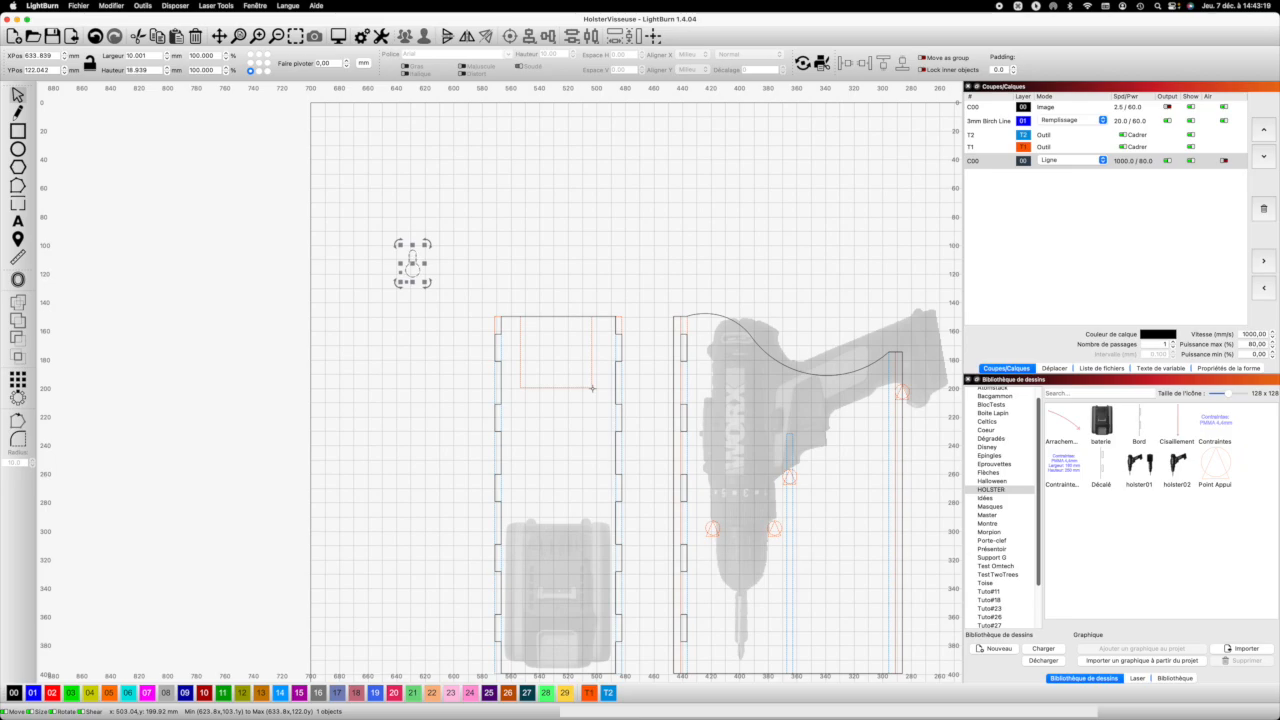
key("super+v")
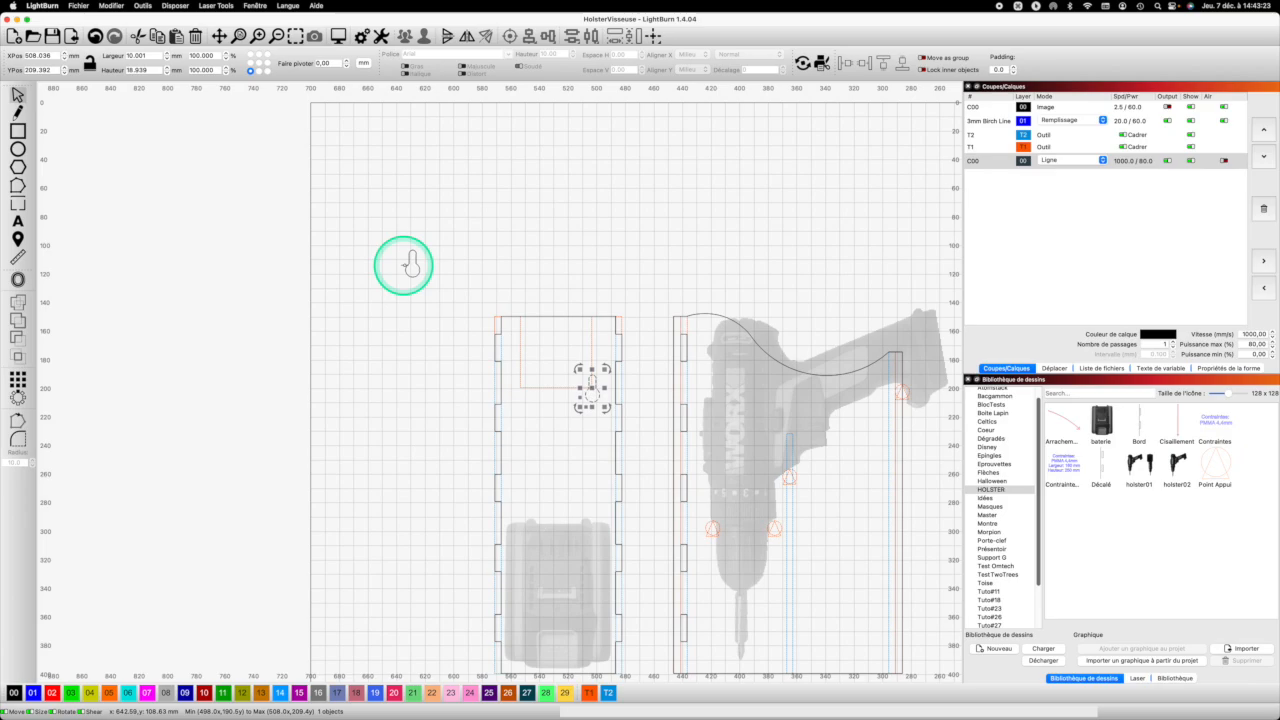
left_click(413, 264)
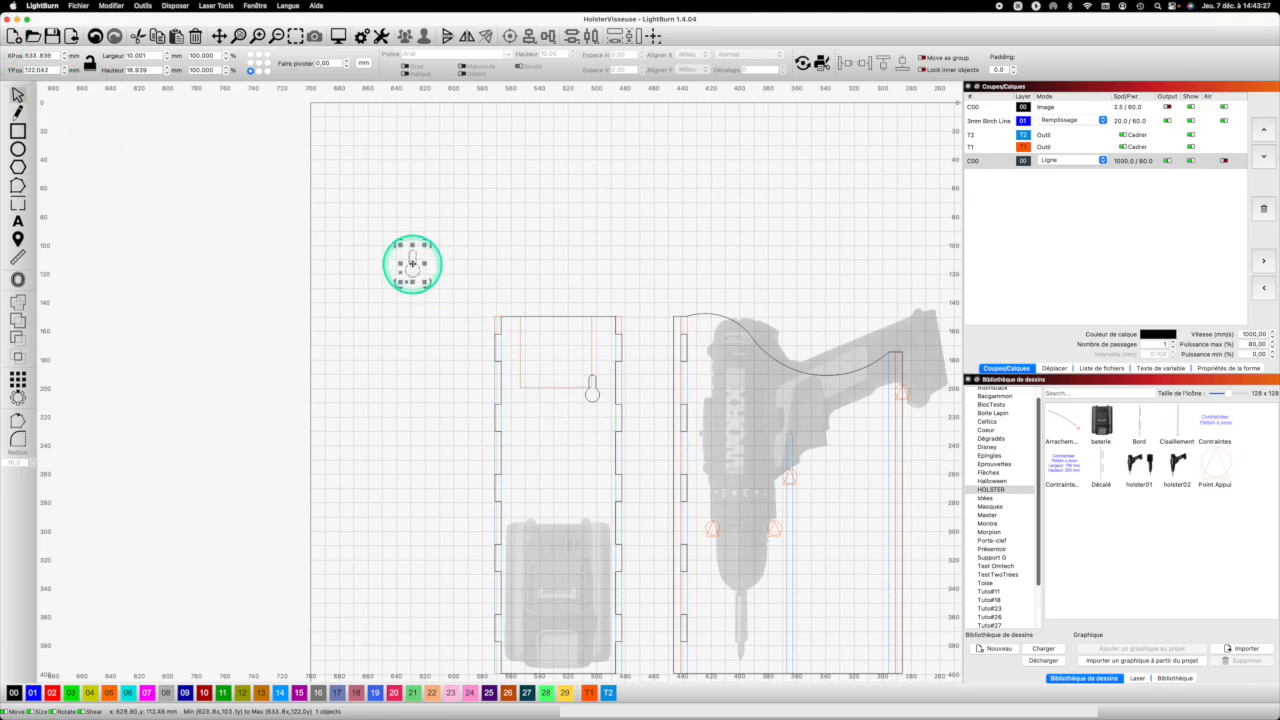
left_click_drag(413, 264, 522, 389)
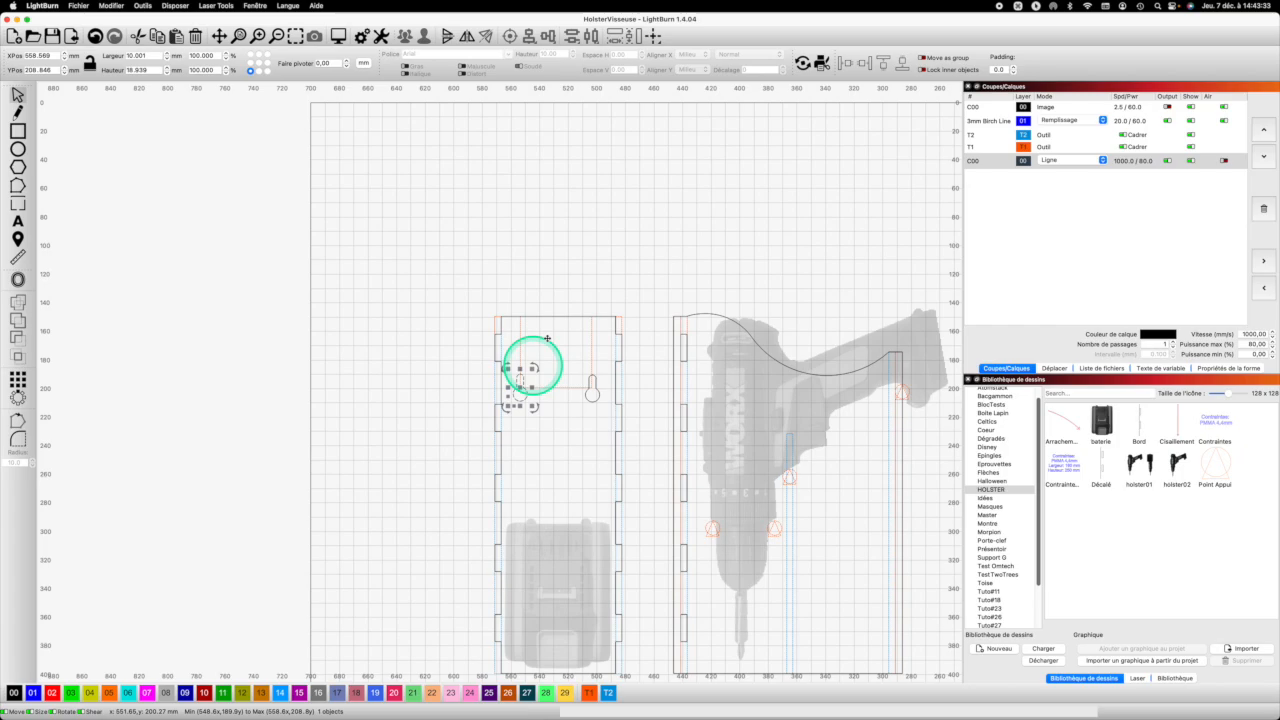
left_click(590, 263)
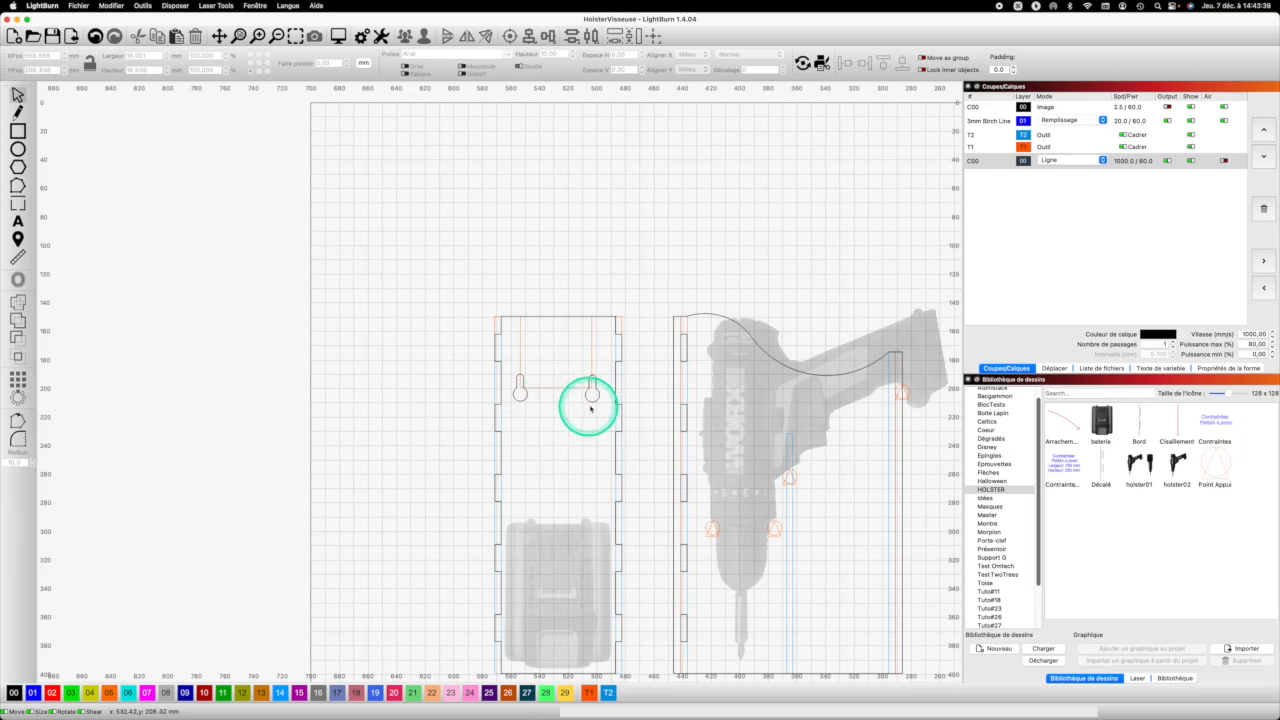
Align the two keyholes on the battery panel along their bottom edges.
left_click_drag(602, 402, 529, 392)
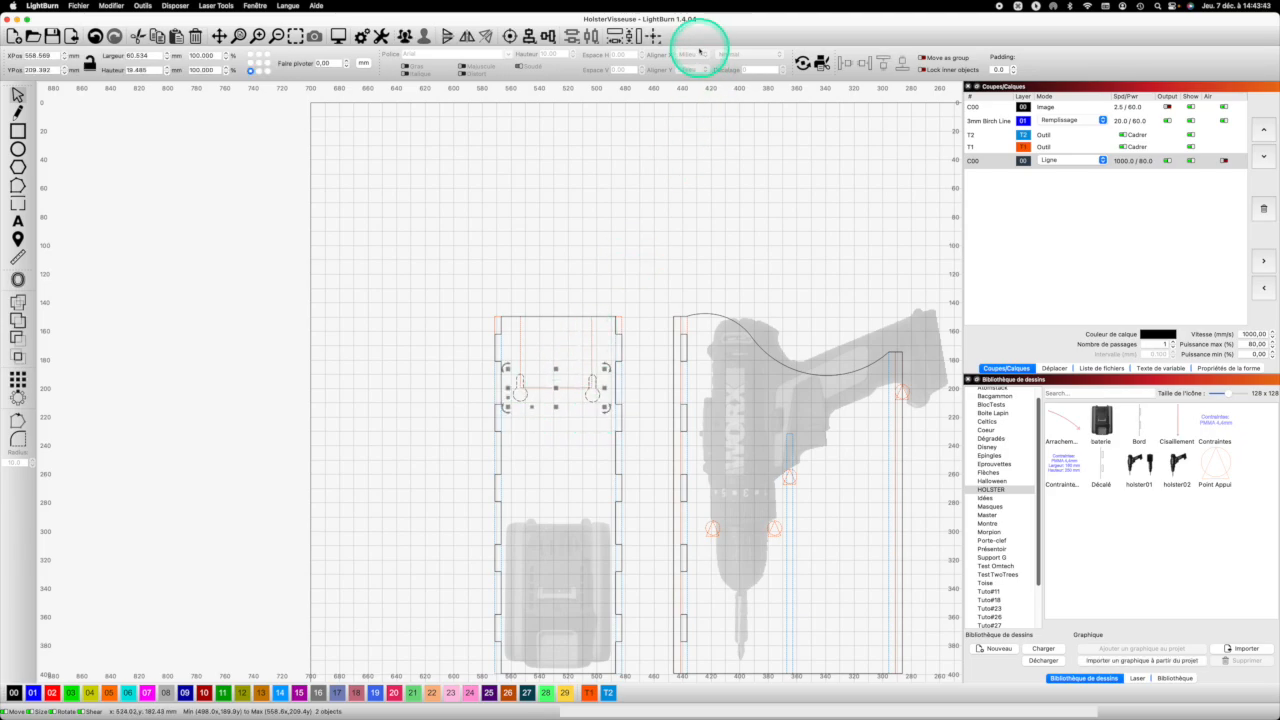
left_click(543, 36)
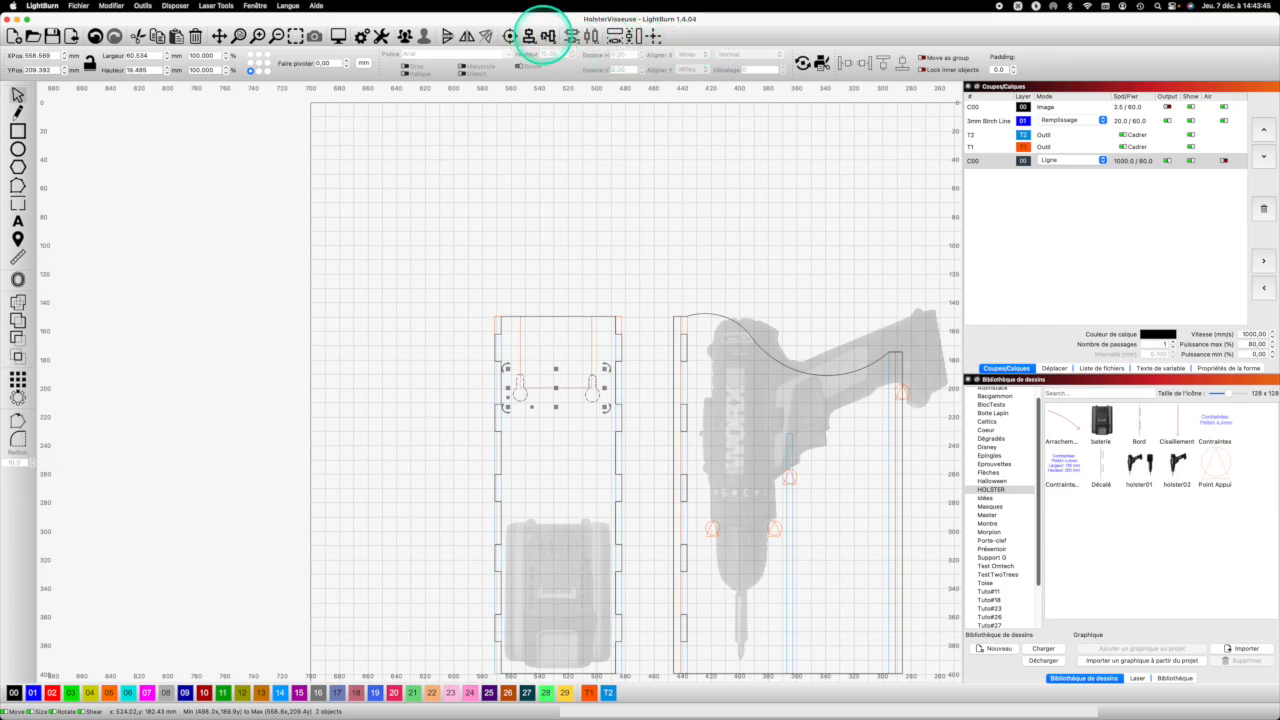
left_click(572, 62)
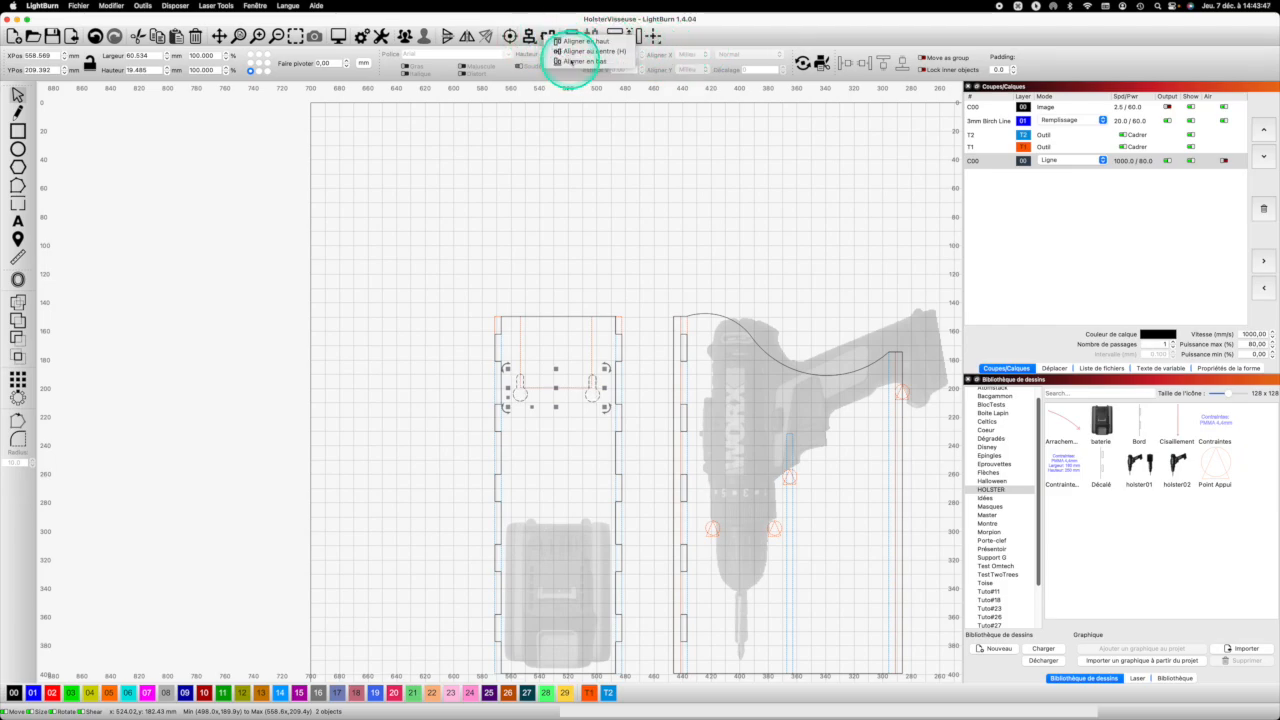
left_click(649, 201)
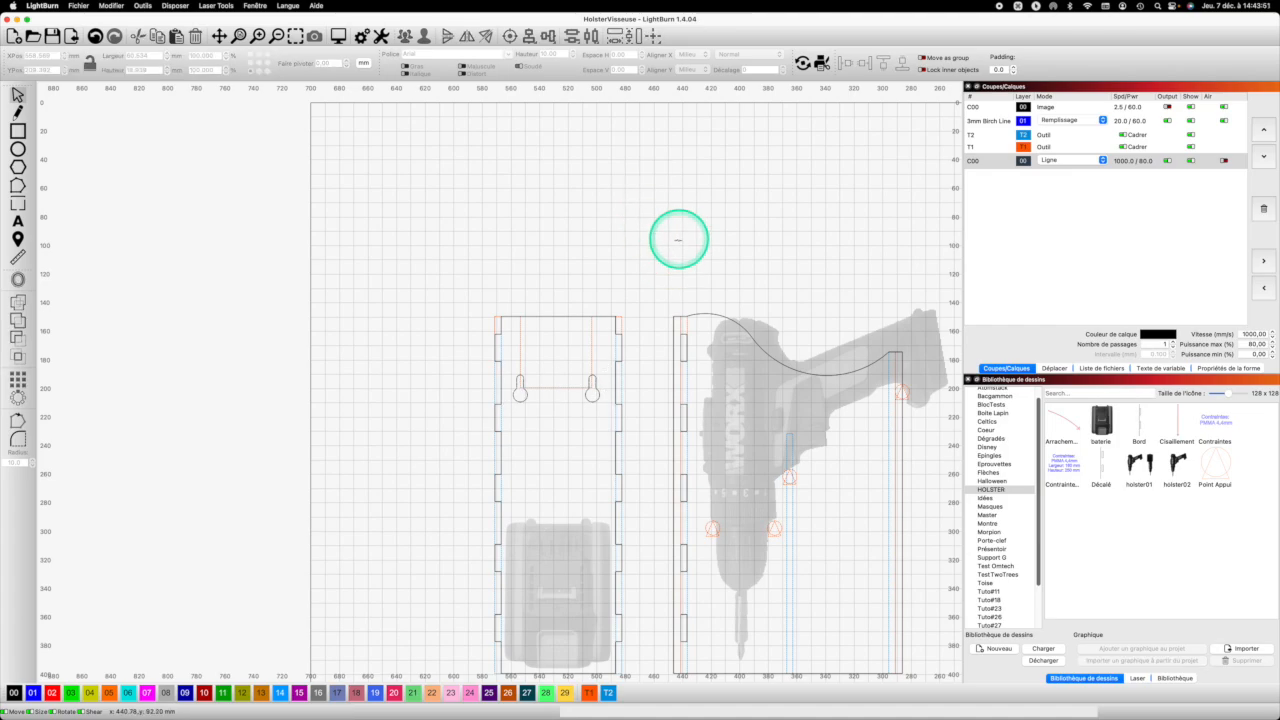
scroll(652, 235, "up", 3)
scroll(655, 235, "down", 5)
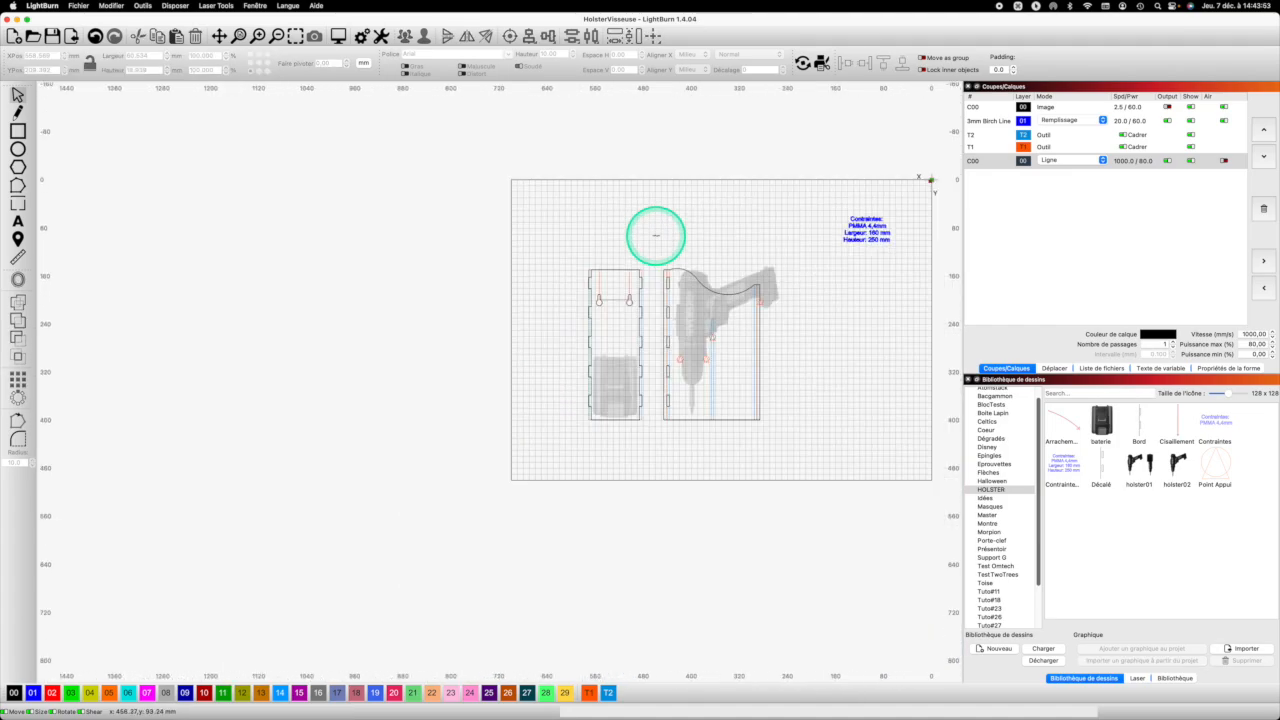
scroll(655, 235, "up", 1)
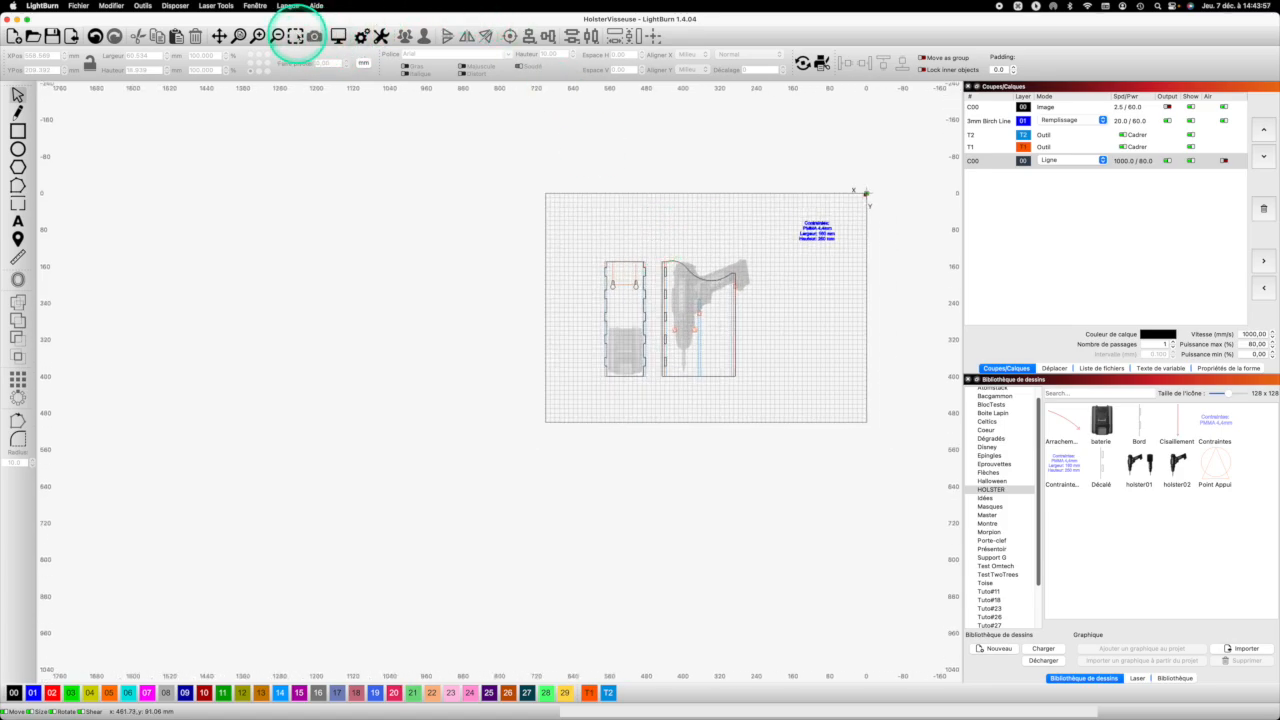
left_click(296, 36)
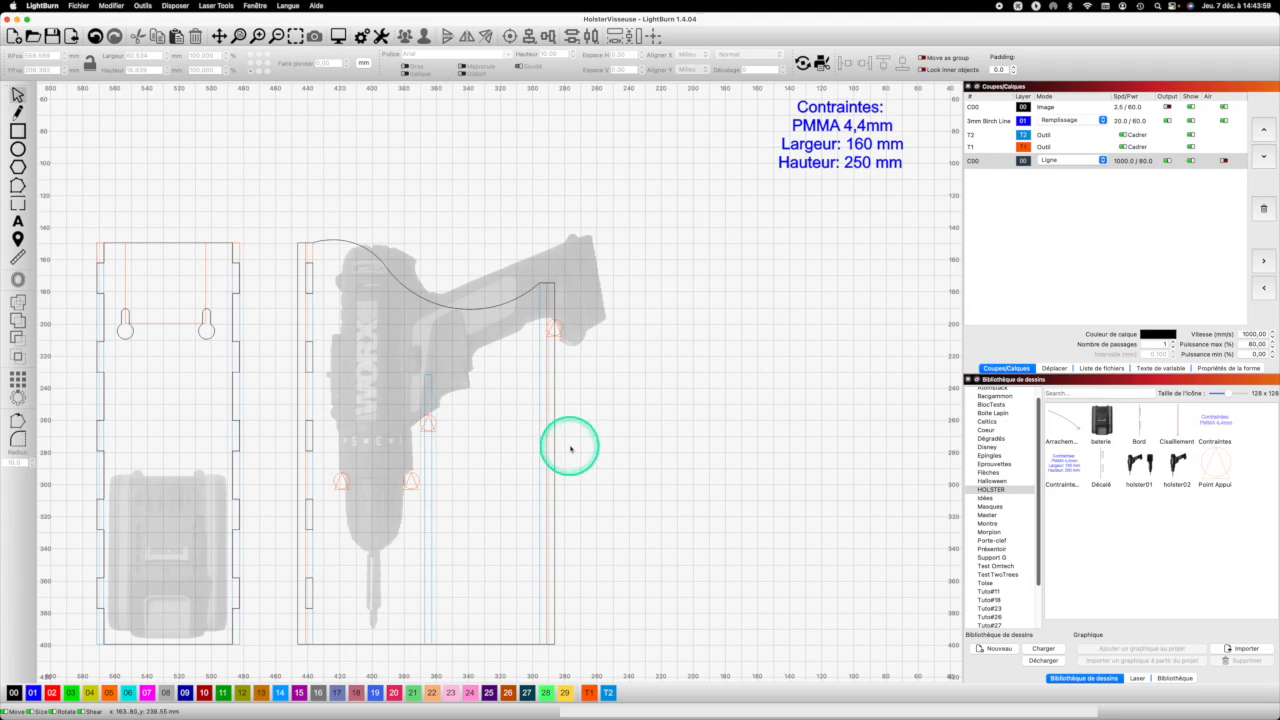
scroll(600, 420, "up", 1)
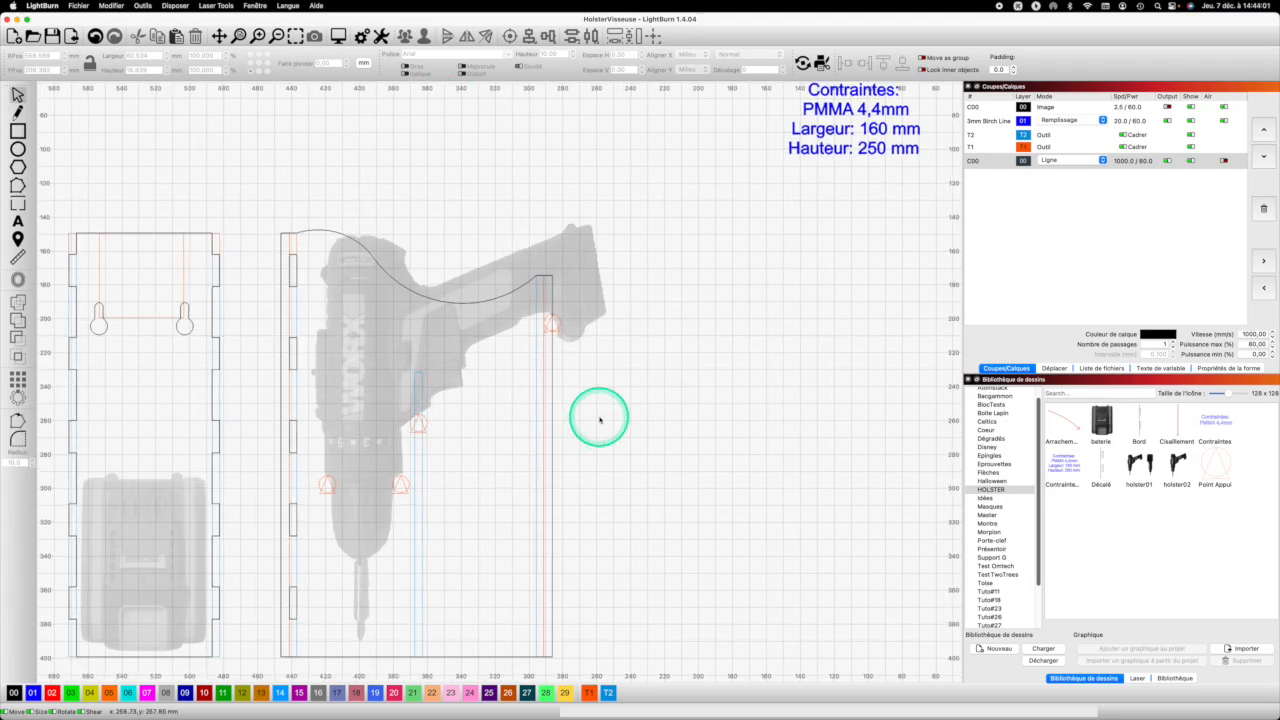
scroll(600, 420, "down", 4)
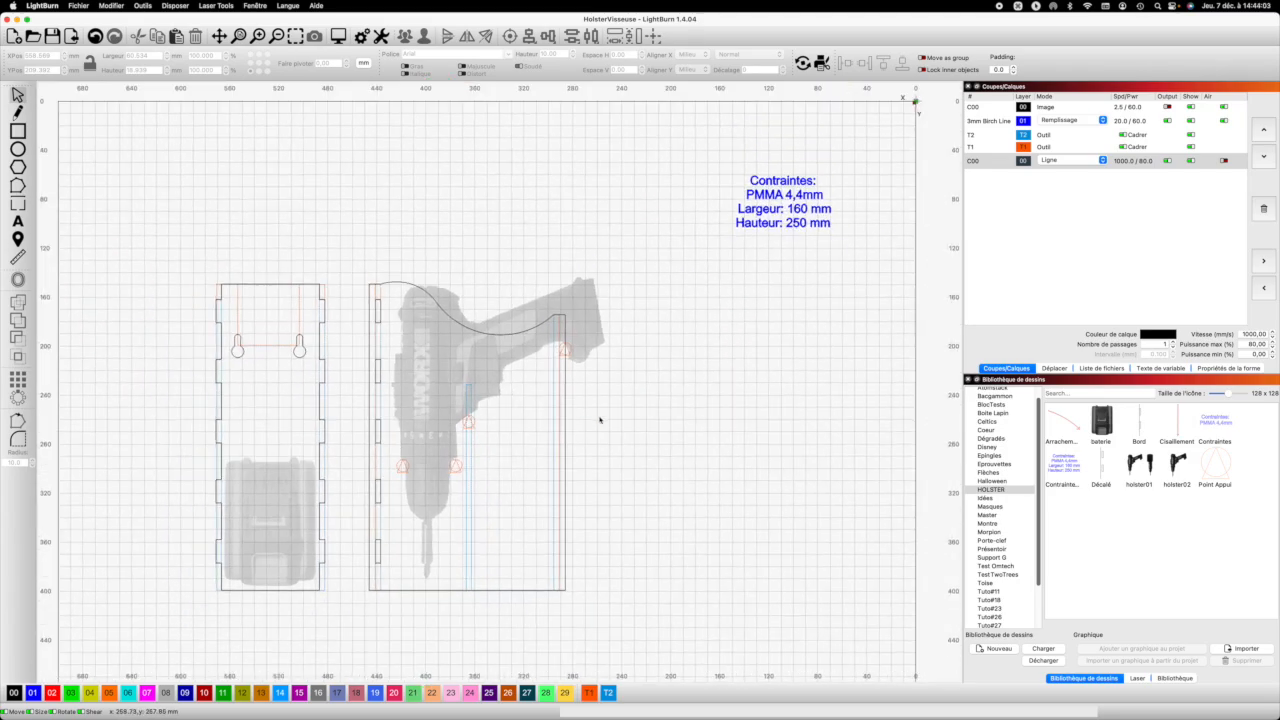